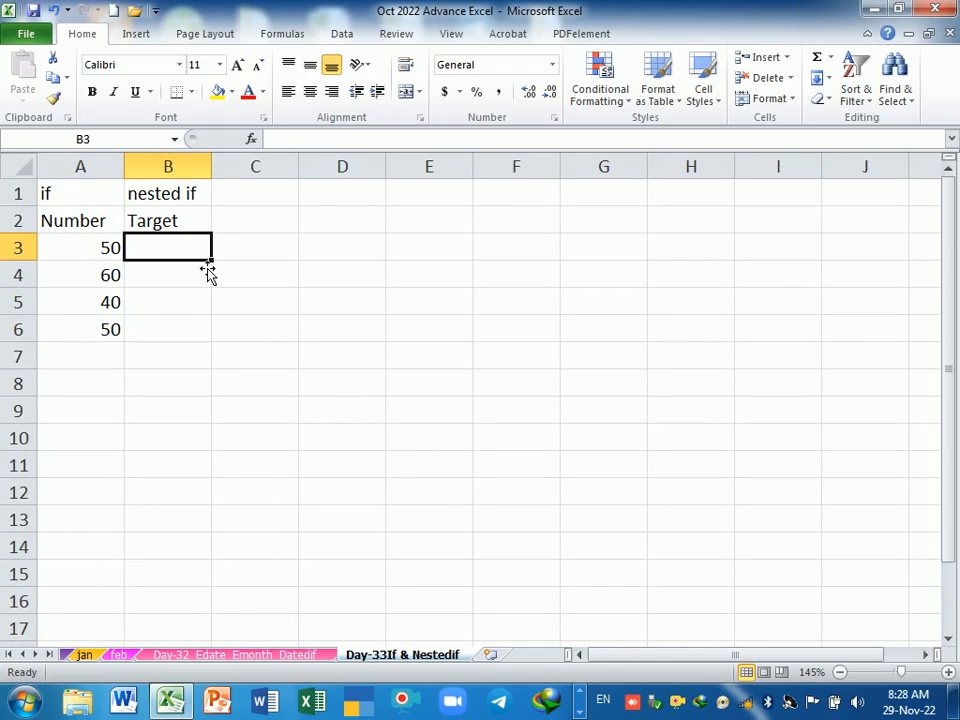
Step: Enter 60 as the target value in B3
left_click(88, 256)
left_click_drag(88, 256, 96, 328)
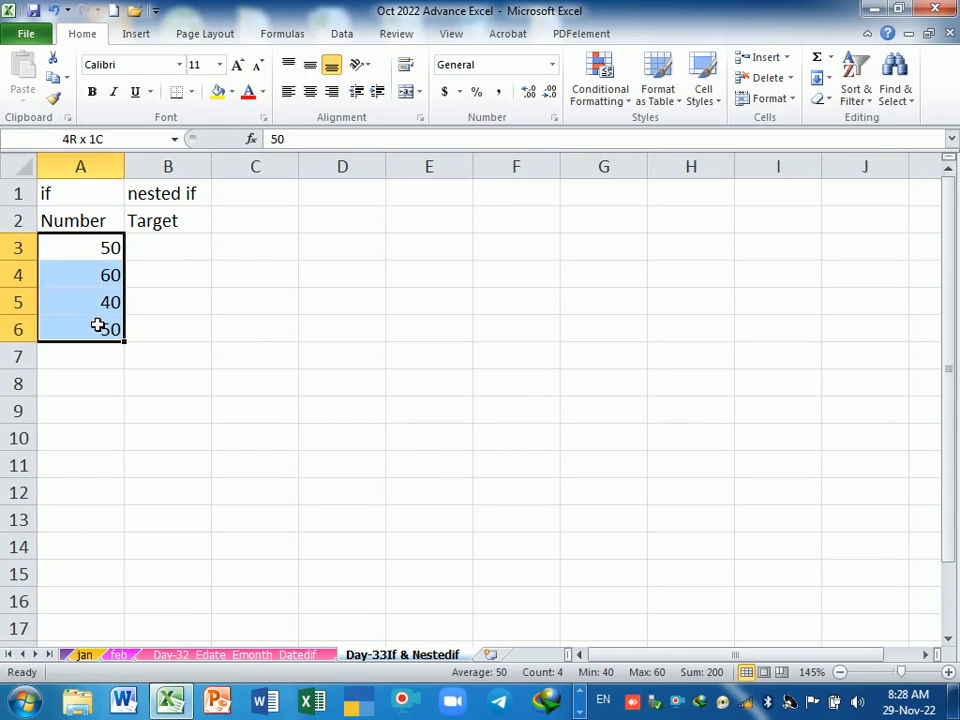
left_click(193, 252)
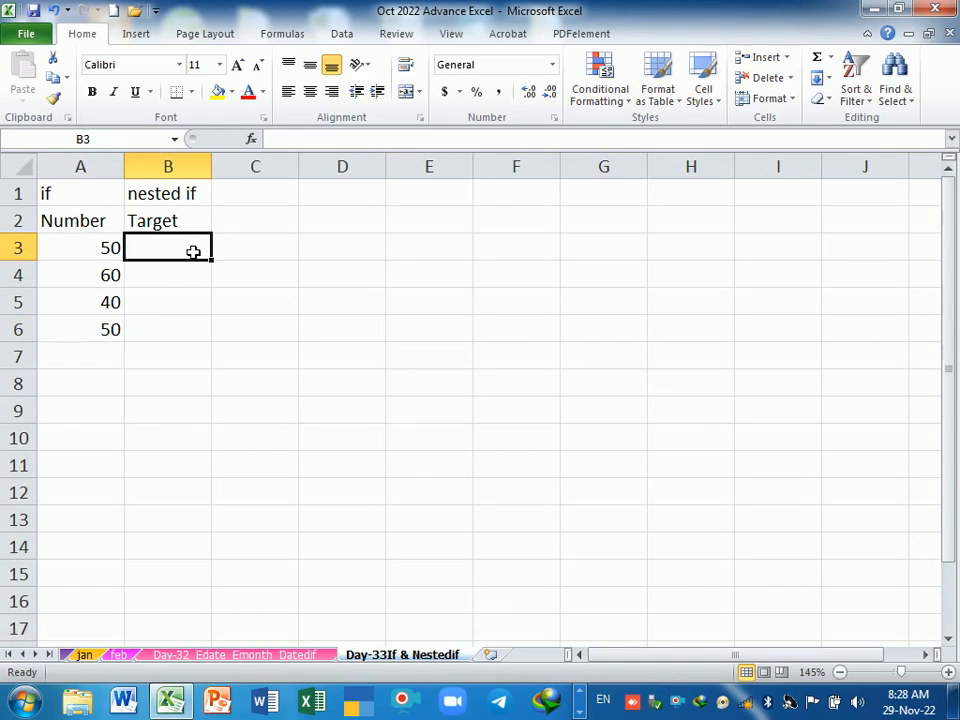
type("60")
key("Return")
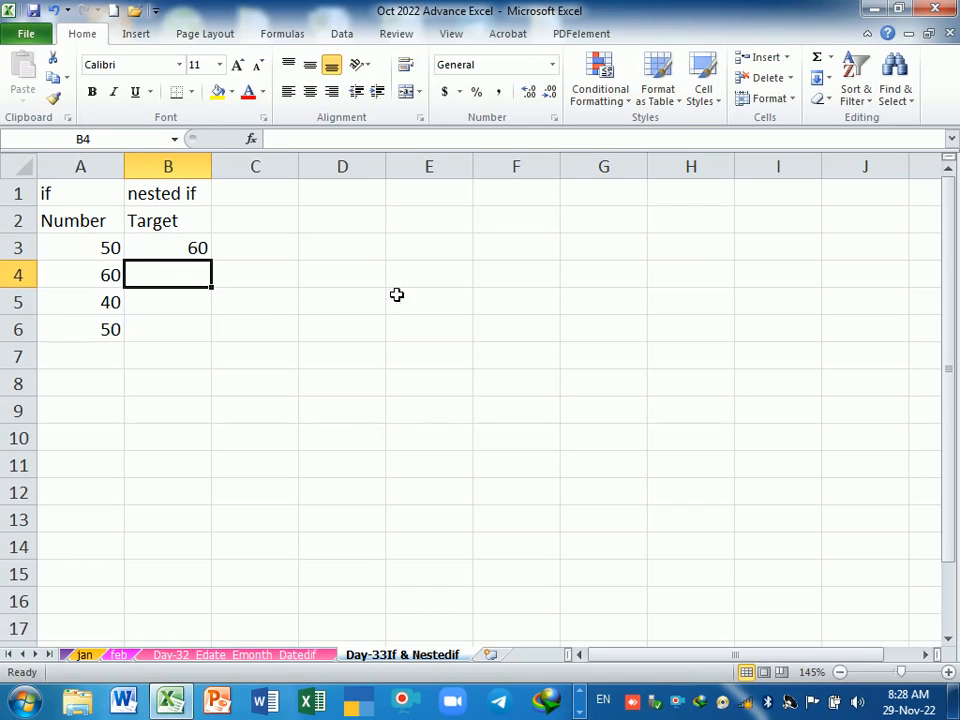
Step: Add the heading "Logical Operator" in E1
left_click(418, 204)
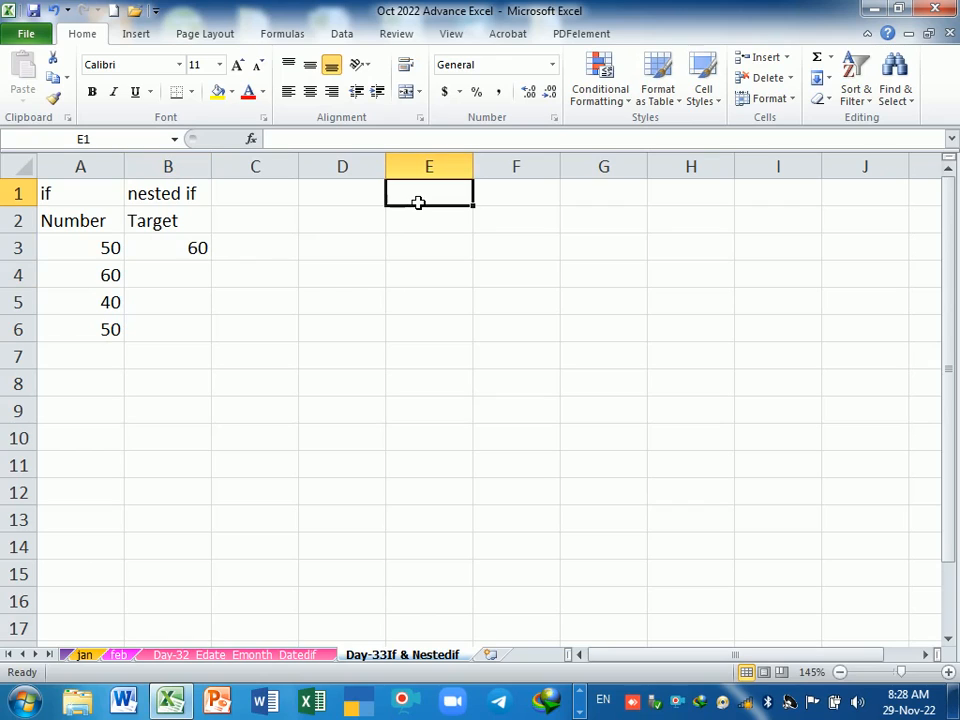
type("Logicla")
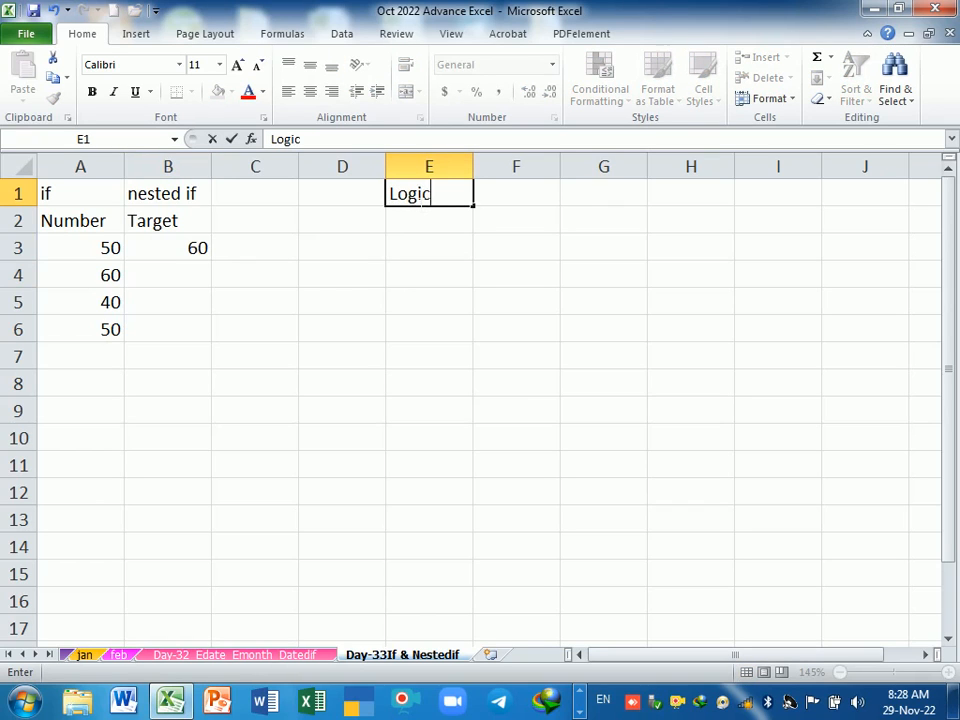
key("BackSpace")
key("BackSpace")
type("al Oper")
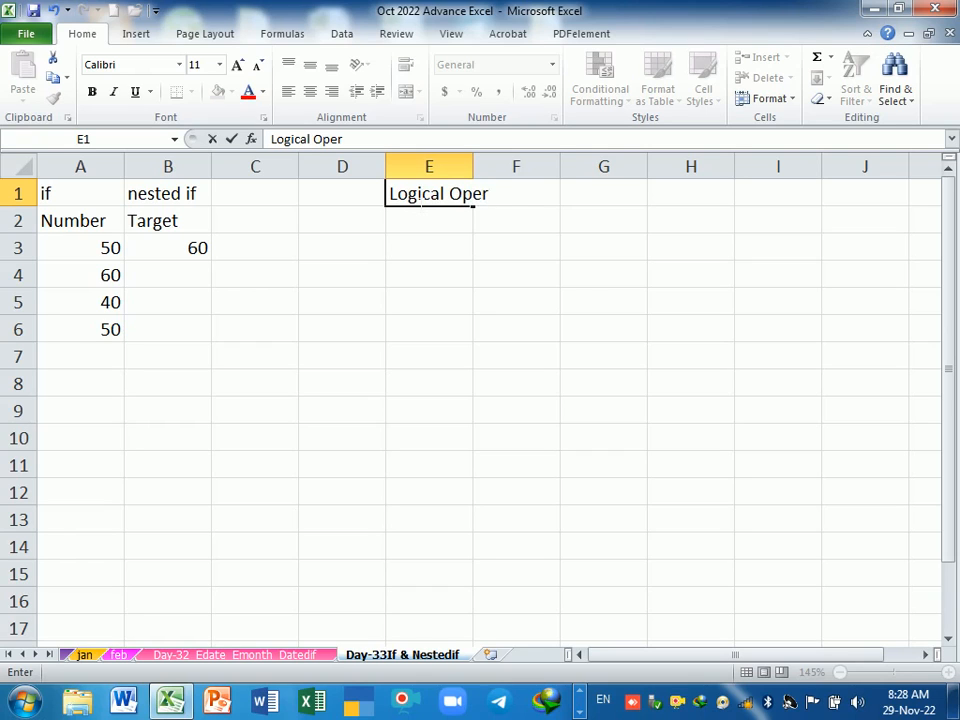
type("ator")
key("Return")
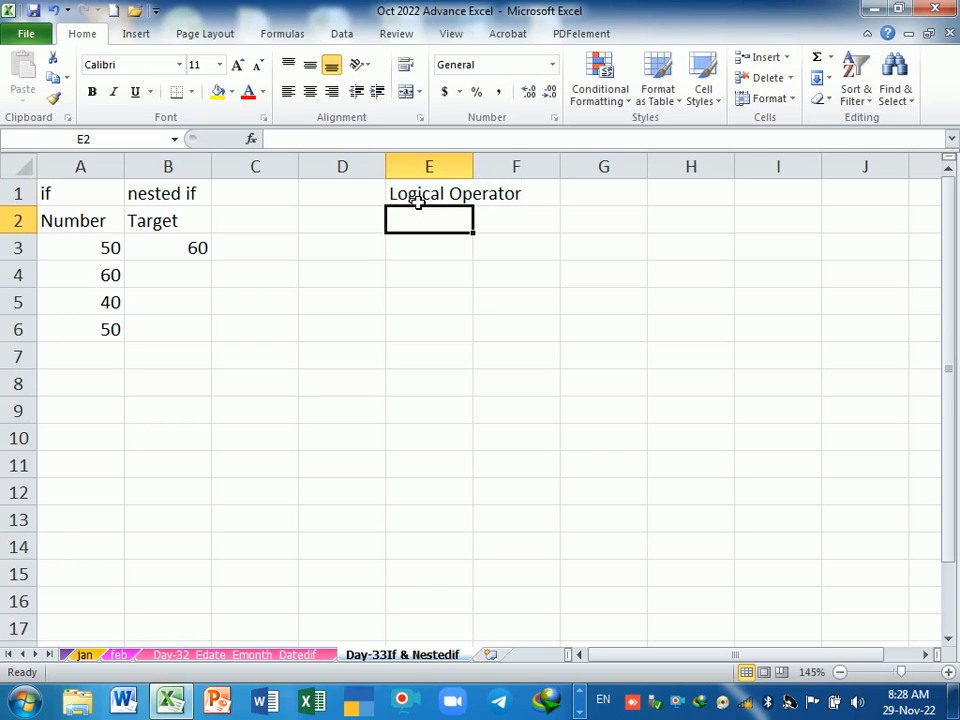
Step: List the comparison operators >, >=, <, <= and <> in E2 to E6 beneath the heading
type(">")
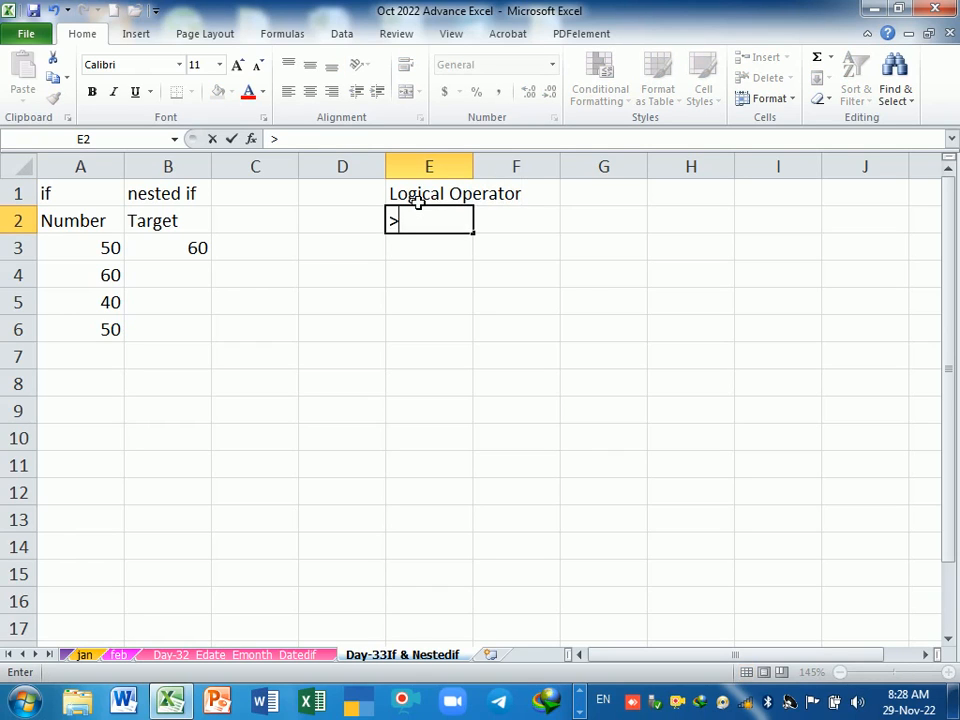
key("Return")
type(">=")
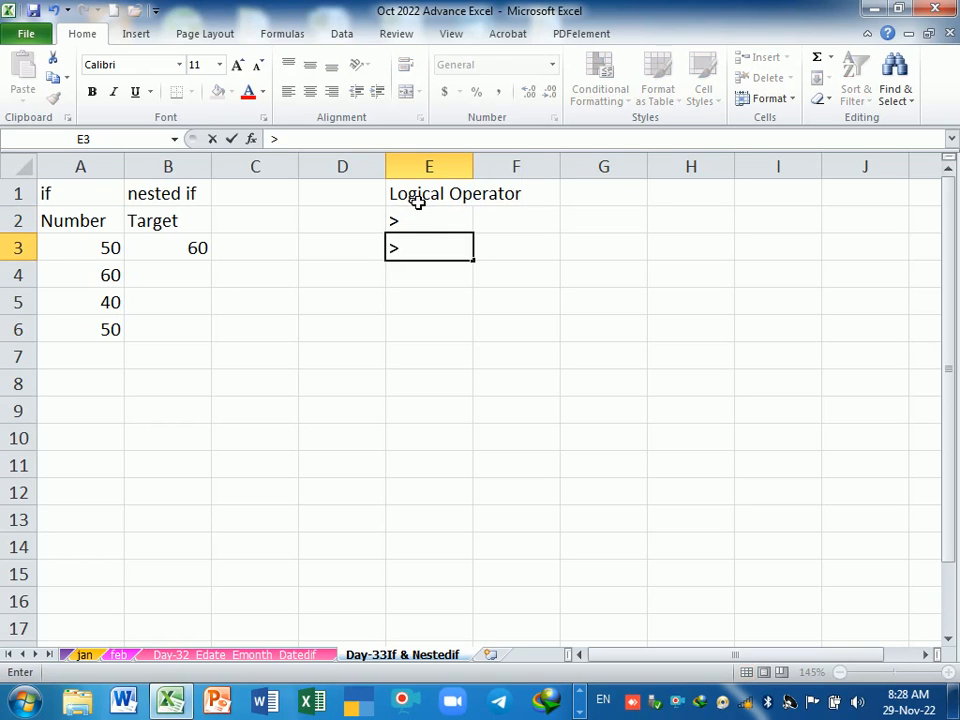
key("Return")
type("<")
key("Return")
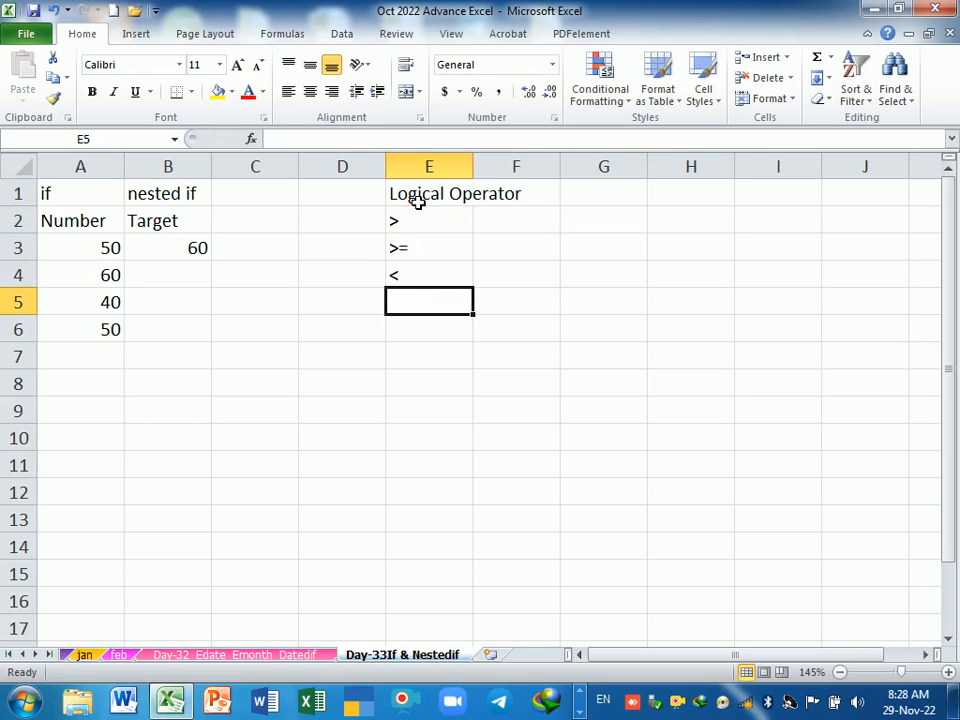
type("<=")
key("Return")
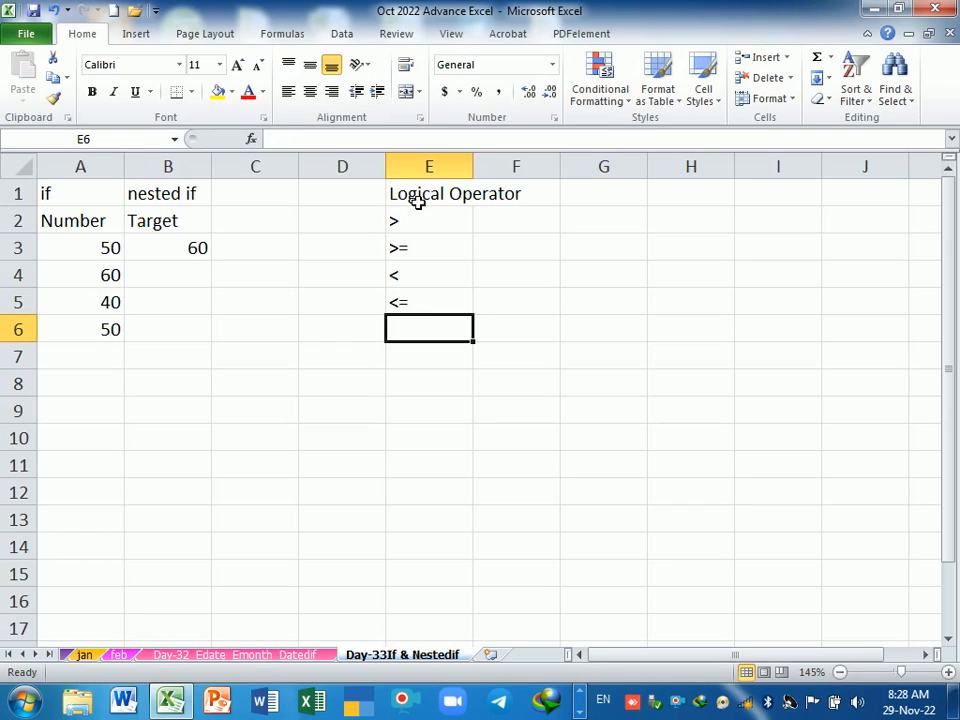
type("<>")
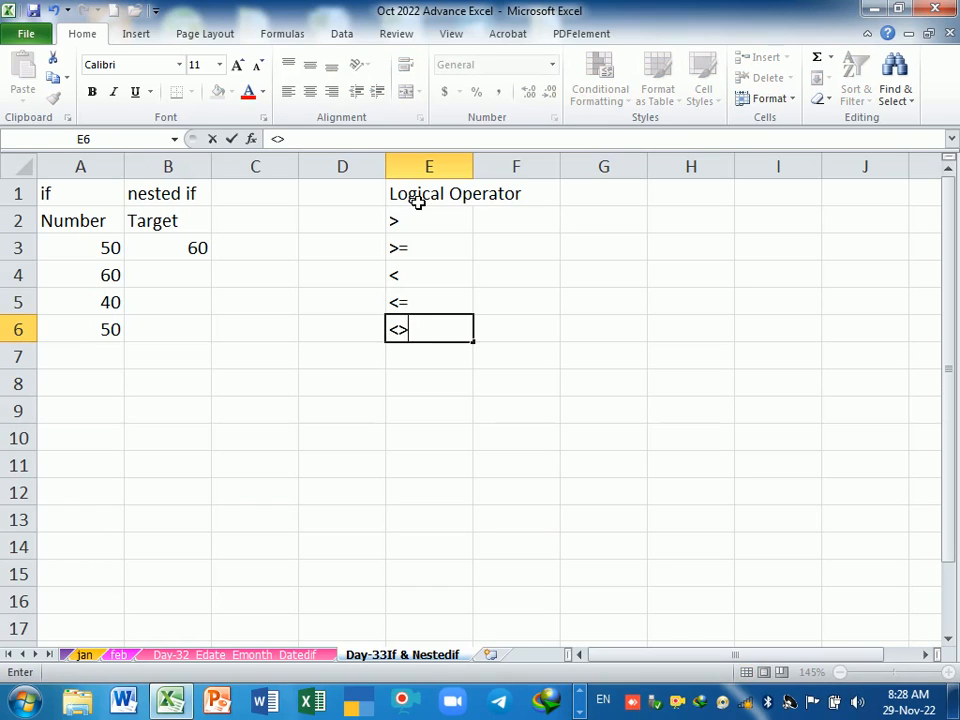
key("Return")
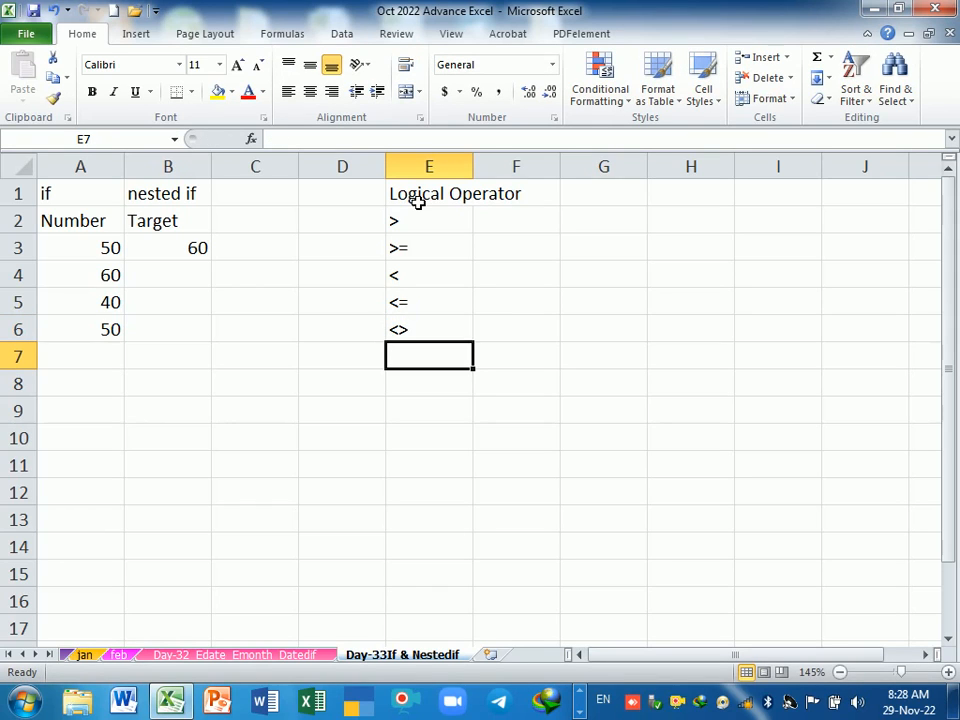
left_click(442, 326)
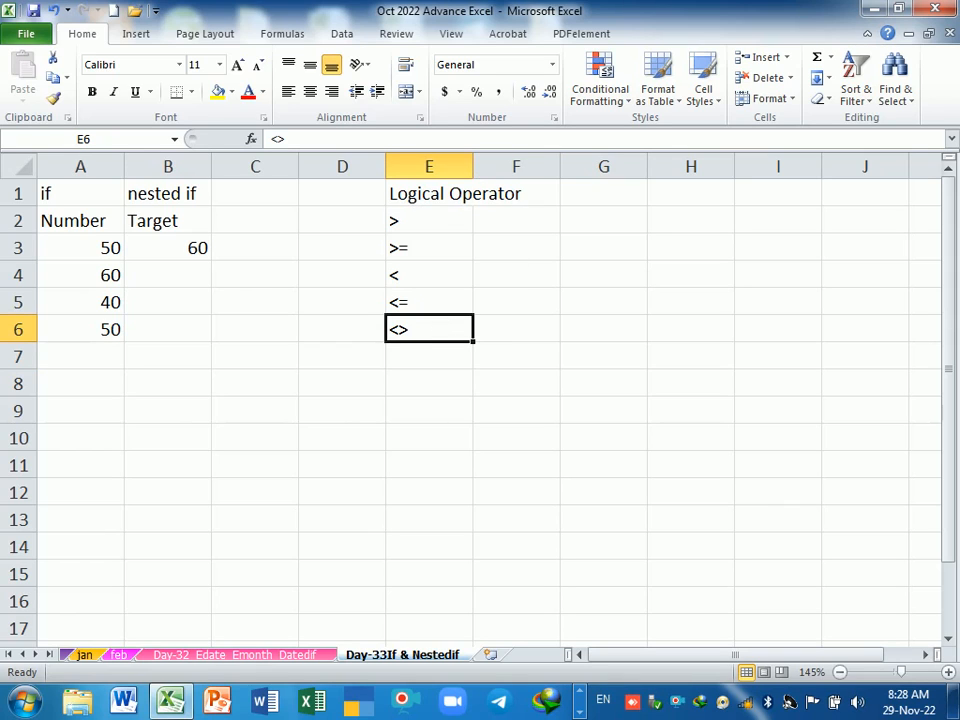
left_click(431, 225)
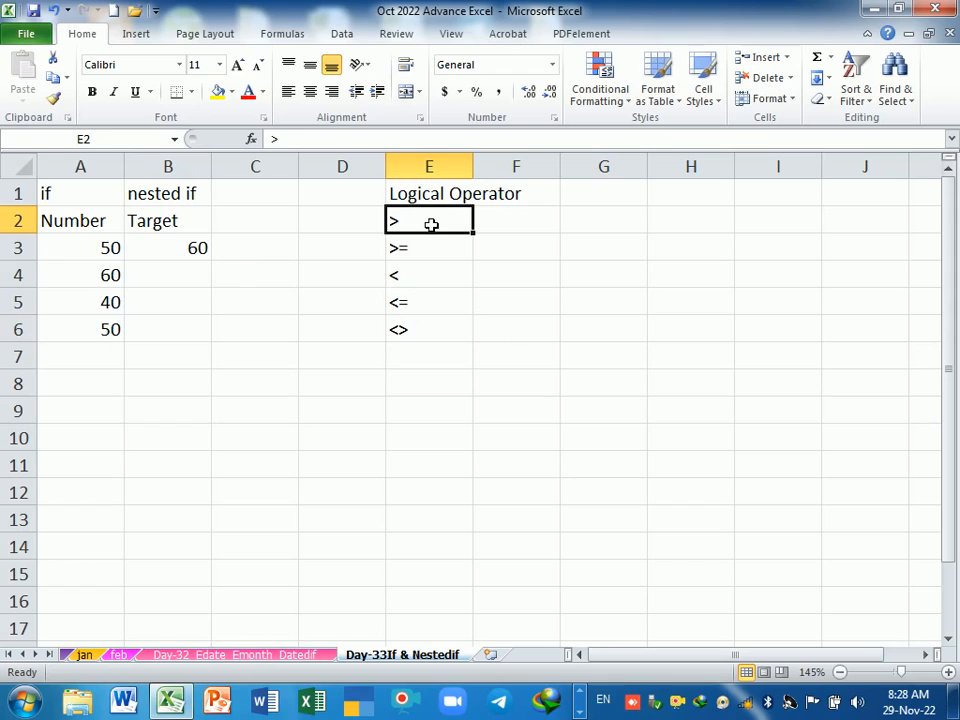
Step: Enter the comparison formula =A3>B3 in C3 to test the number against the target
left_click(257, 258)
type("=")
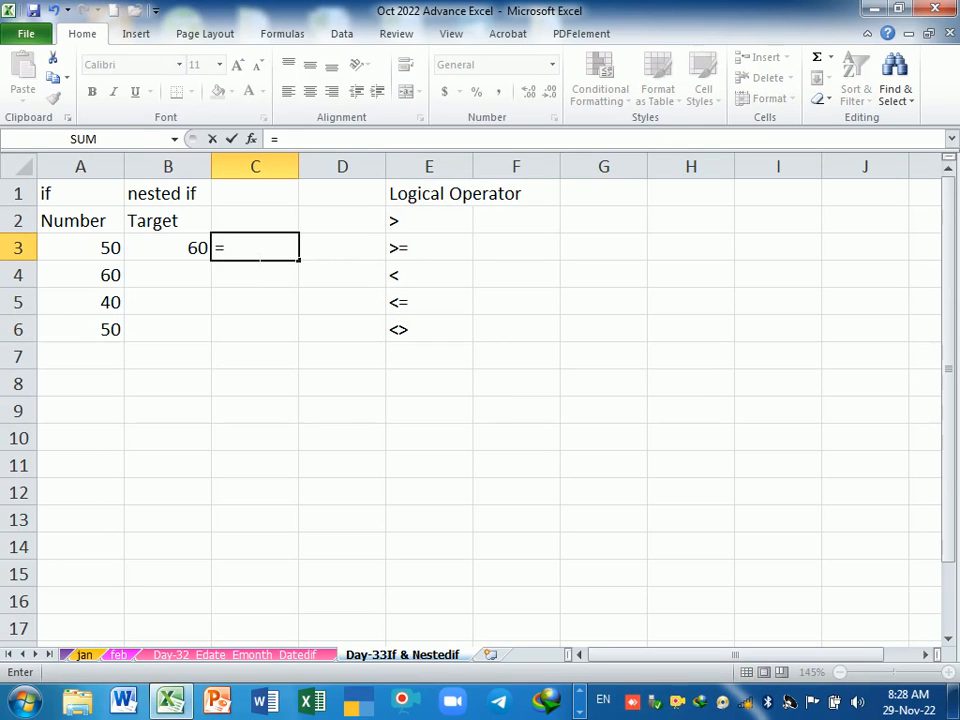
key("Left")
key("Left")
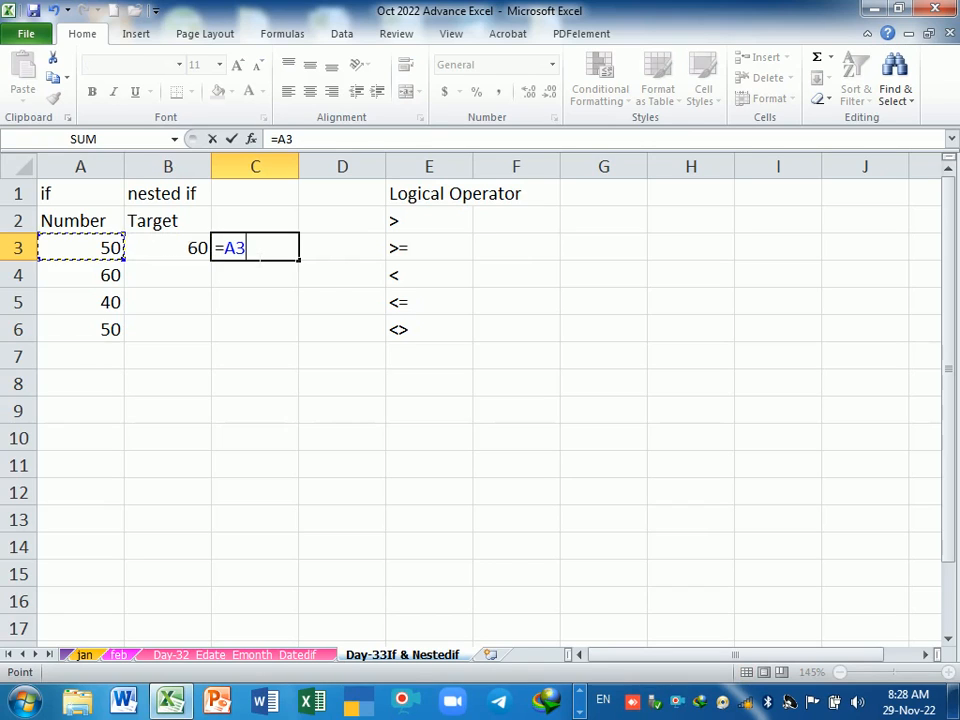
type(">")
key("Left")
key("Return")
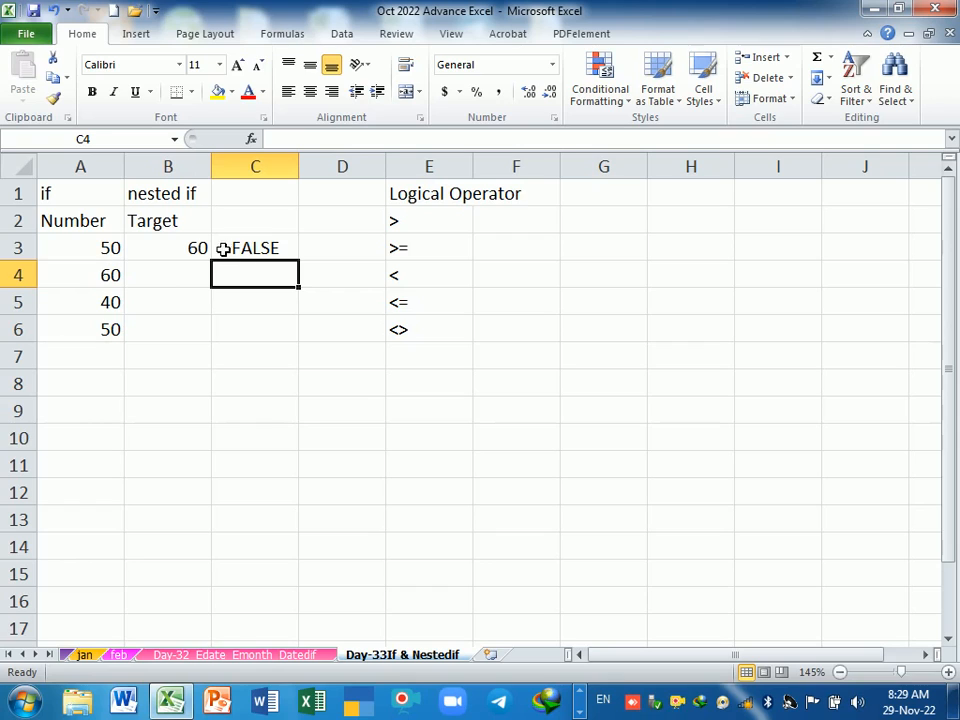
Step: Review the comparison formula in C3 and the target value in B3
left_click(223, 249)
double_click(236, 248)
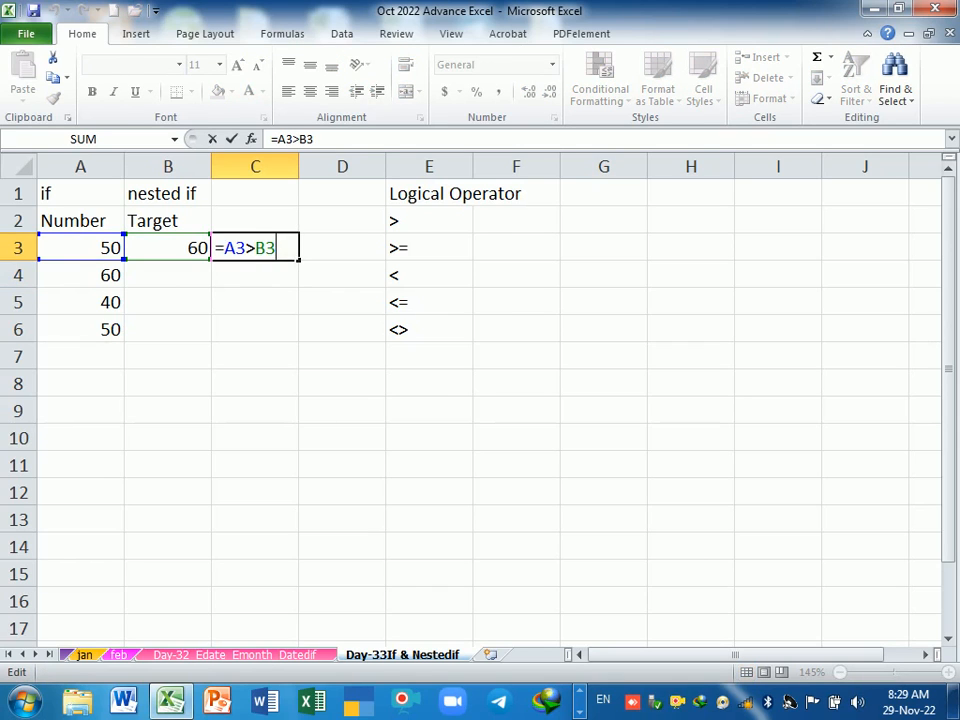
key("Return")
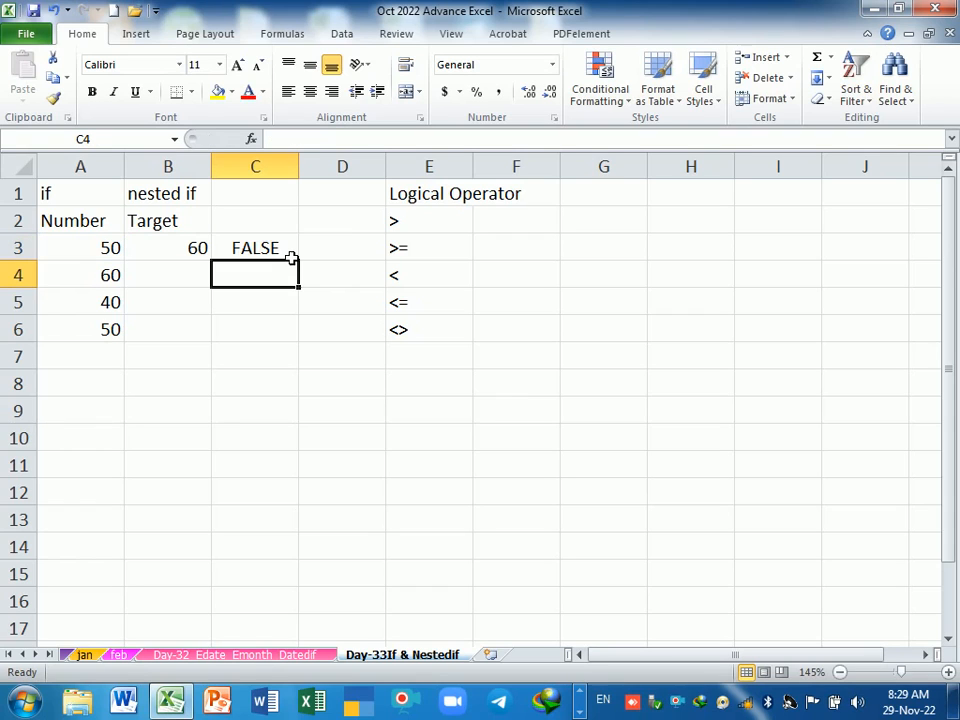
left_click(183, 251)
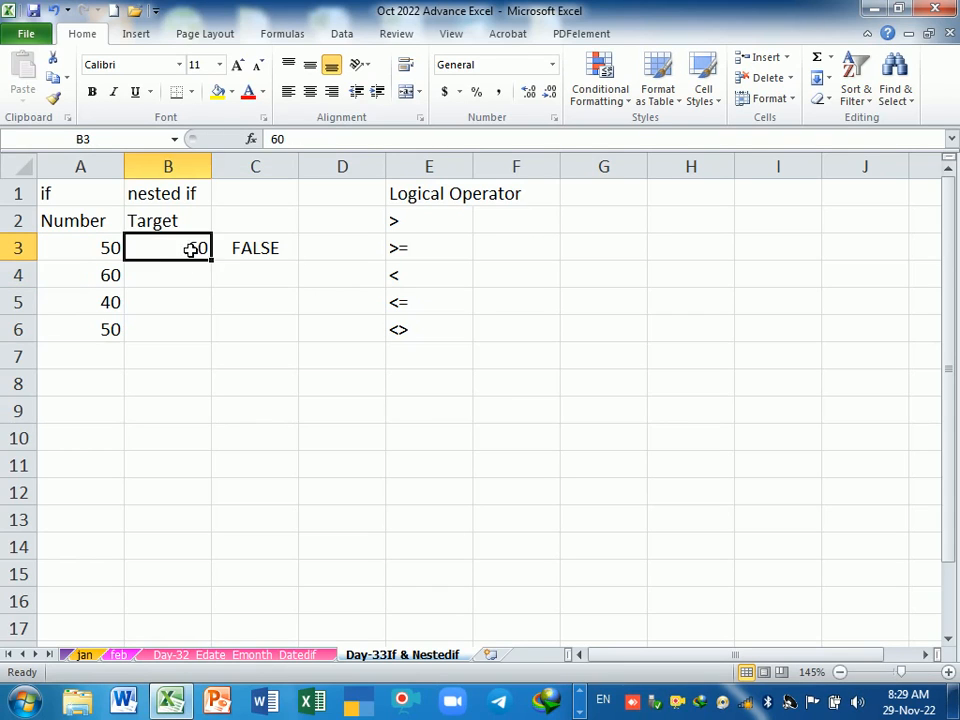
double_click(193, 249)
key("Return")
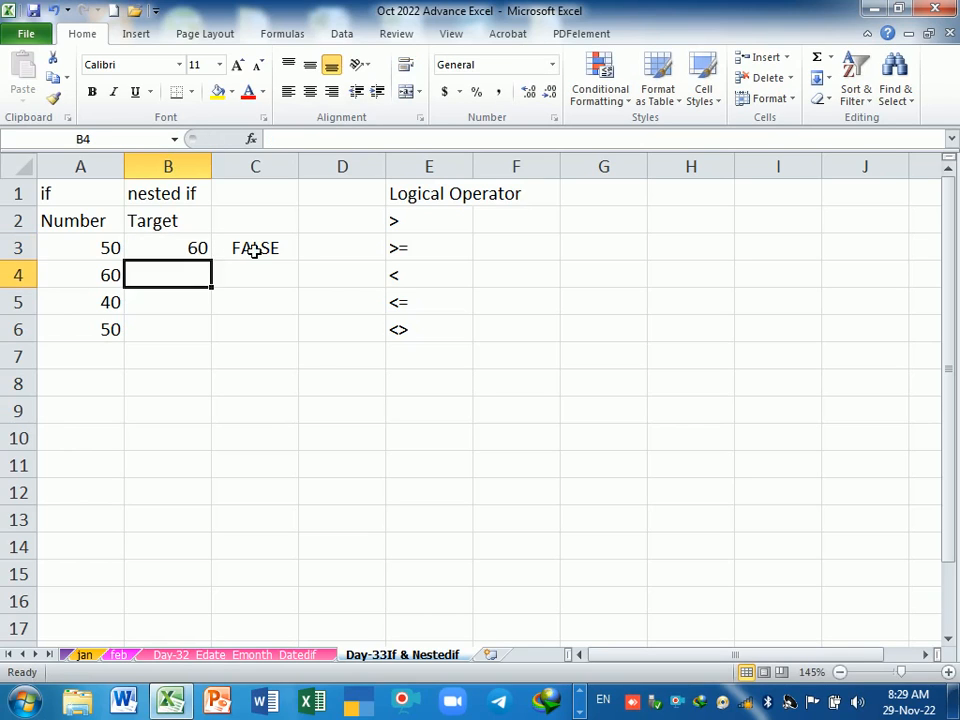
double_click(253, 250)
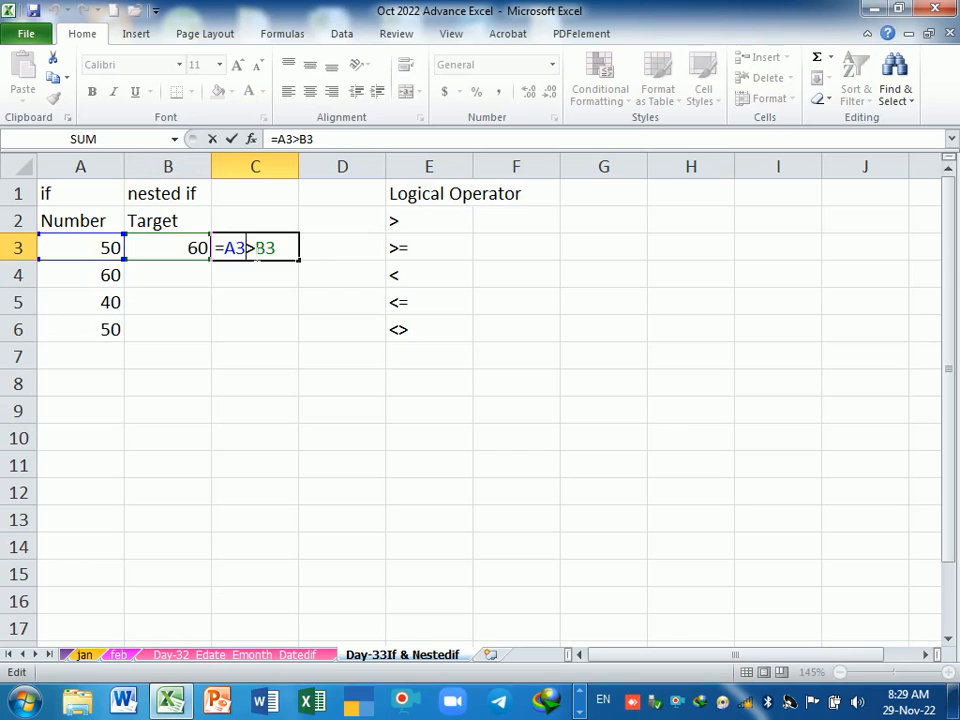
key("Return")
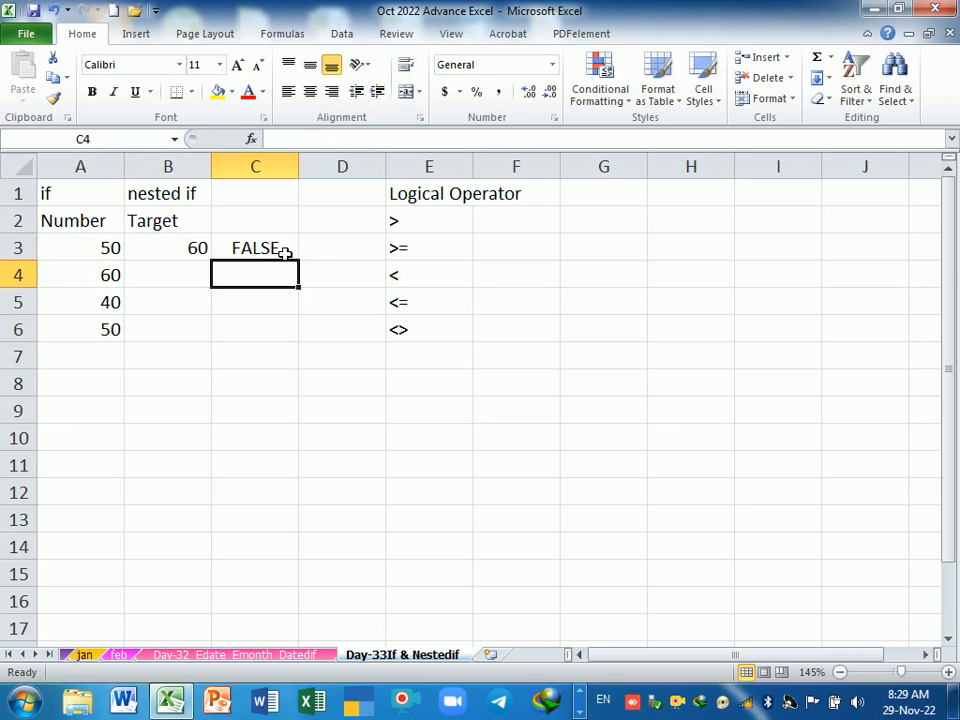
Step: Fill the comparison formula from C3 down to C6 and inspect the cell references in each copy
left_click(285, 251)
left_click_drag(299, 261, 298, 343)
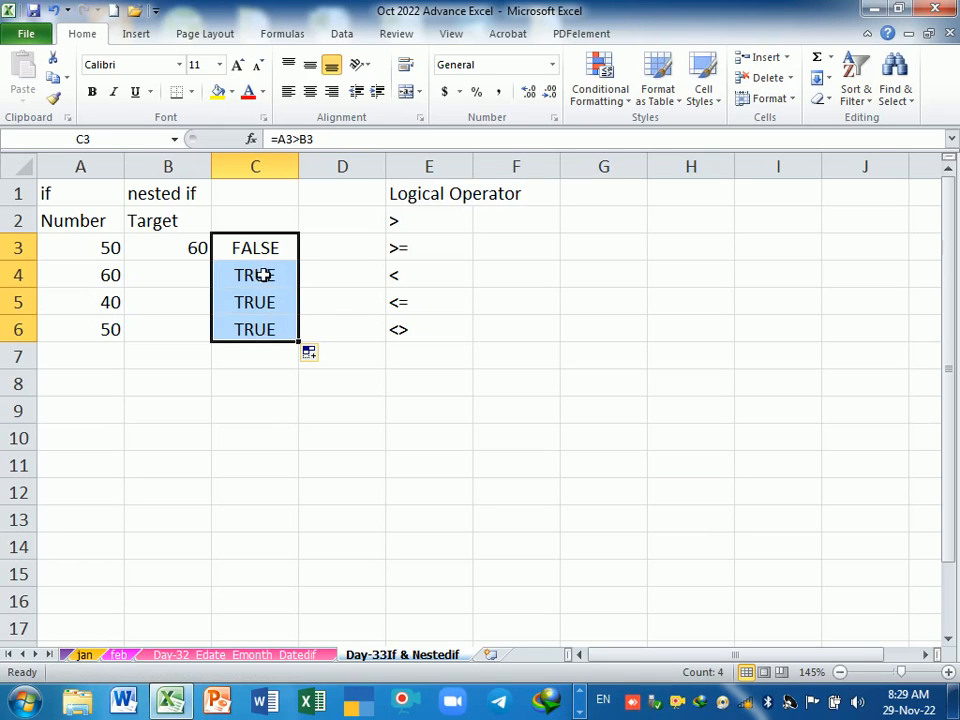
key("F2")
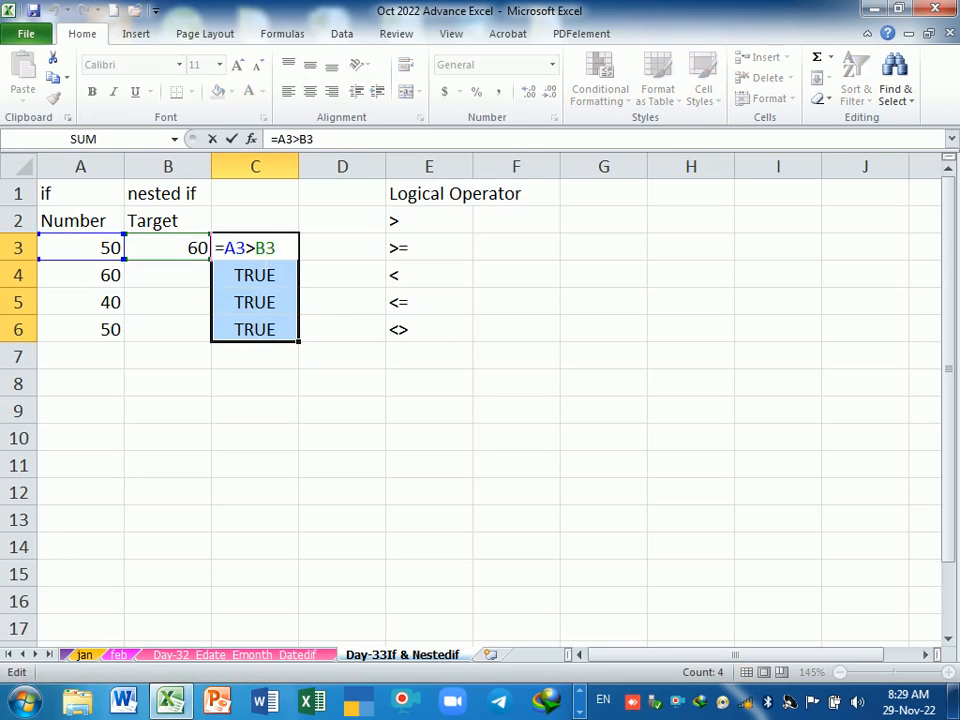
key("Return")
key("F2")
key("Return")
key("F2")
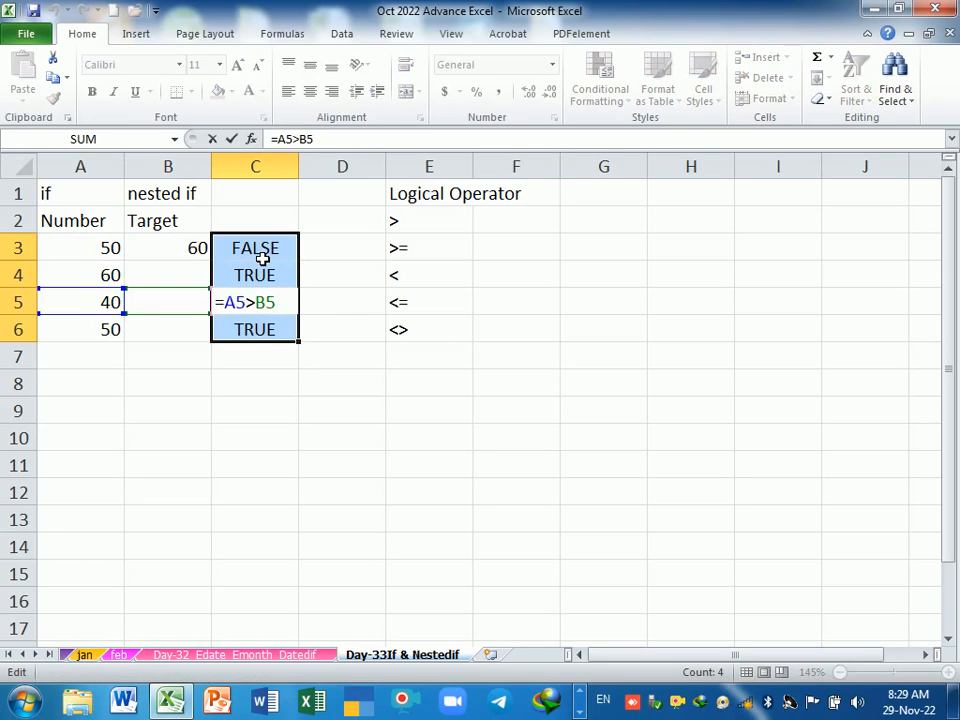
key("Return")
key("F2")
key("Return")
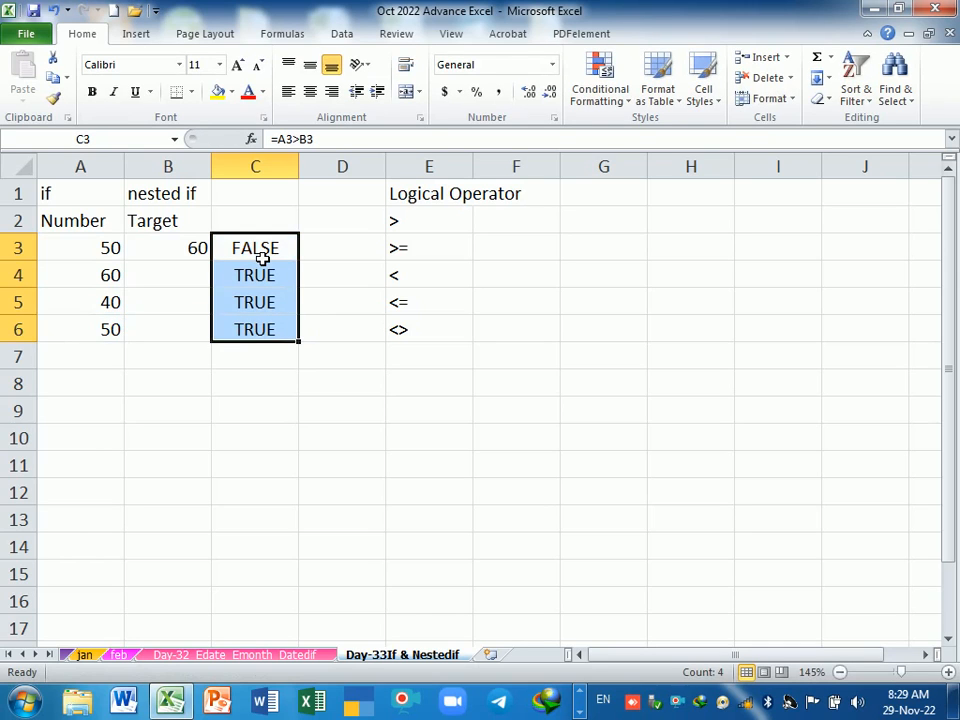
Step: Make the target reference in C3 absolute so the formula reads =A3>$B$3
left_click(190, 253)
key("F2")
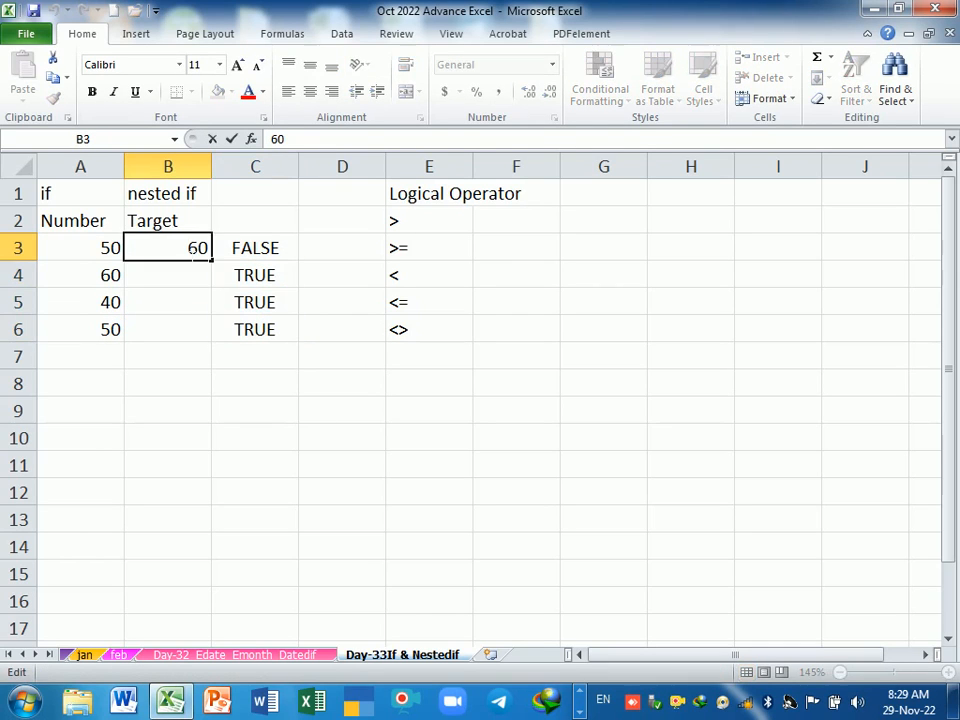
key("Return")
left_click(250, 252)
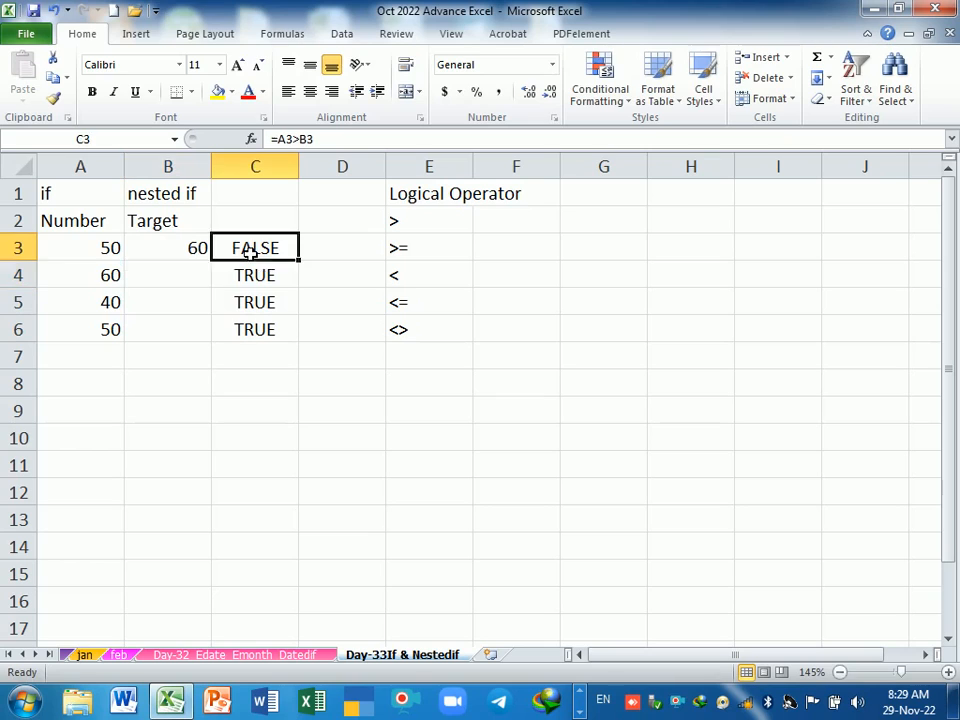
key("F2")
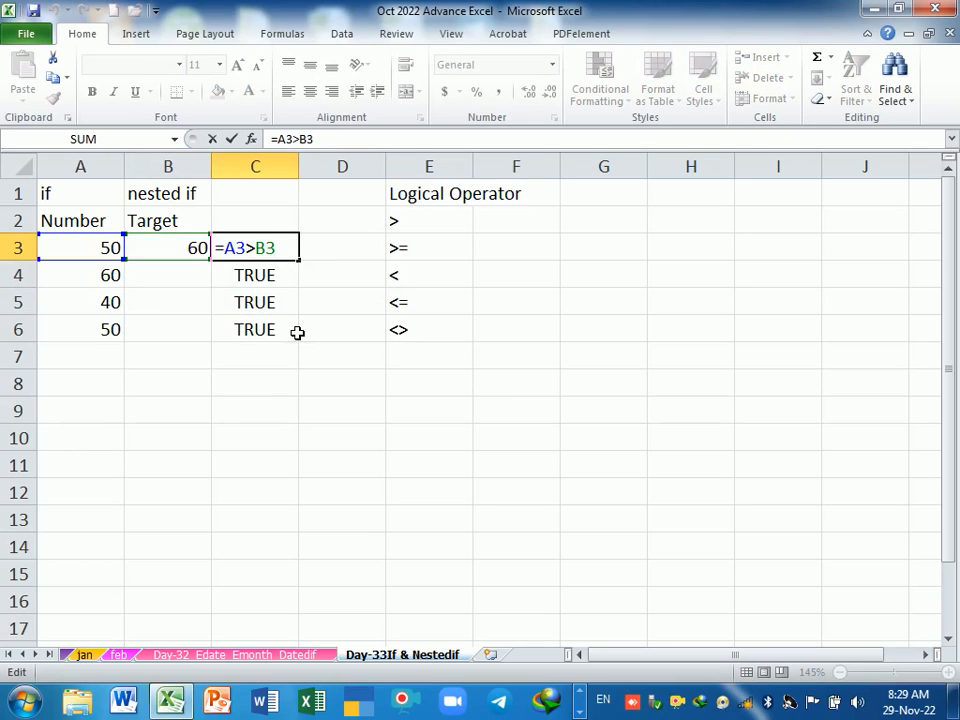
key("F4")
key("Return")
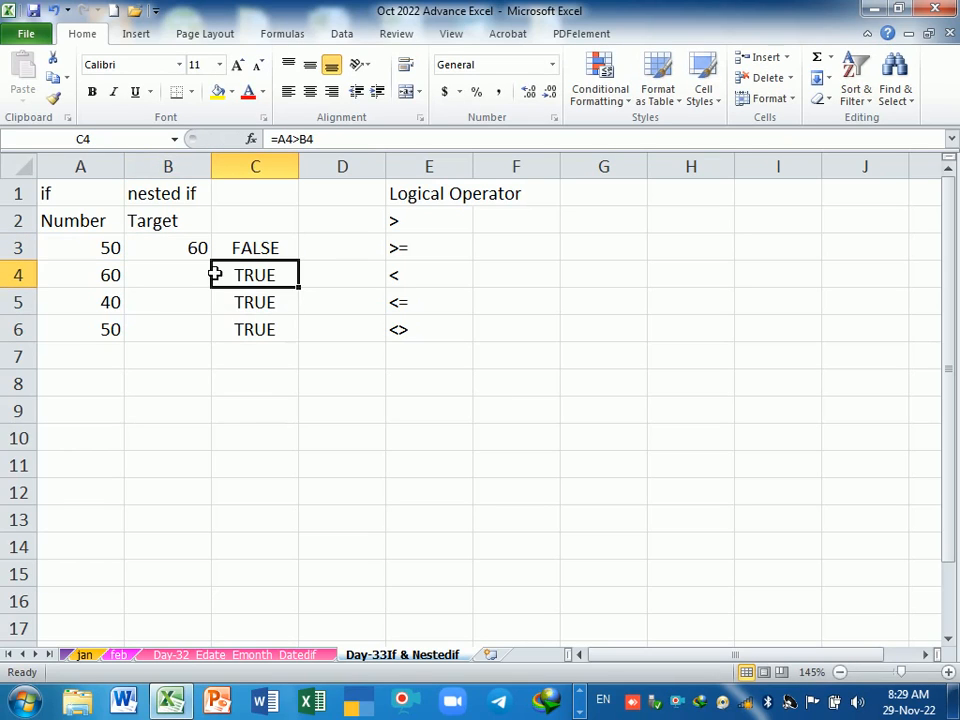
Step: Fill the formula =A3>$B$3 from C3 down to C6 and check that each copy still points to the target
left_click(268, 251)
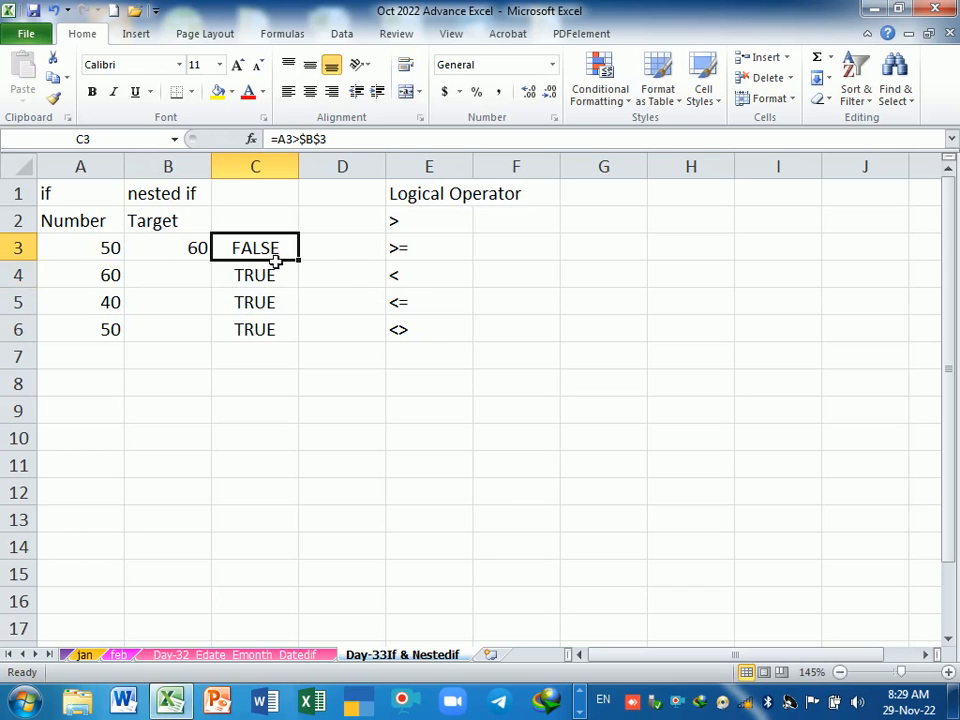
left_click_drag(300, 263, 306, 345)
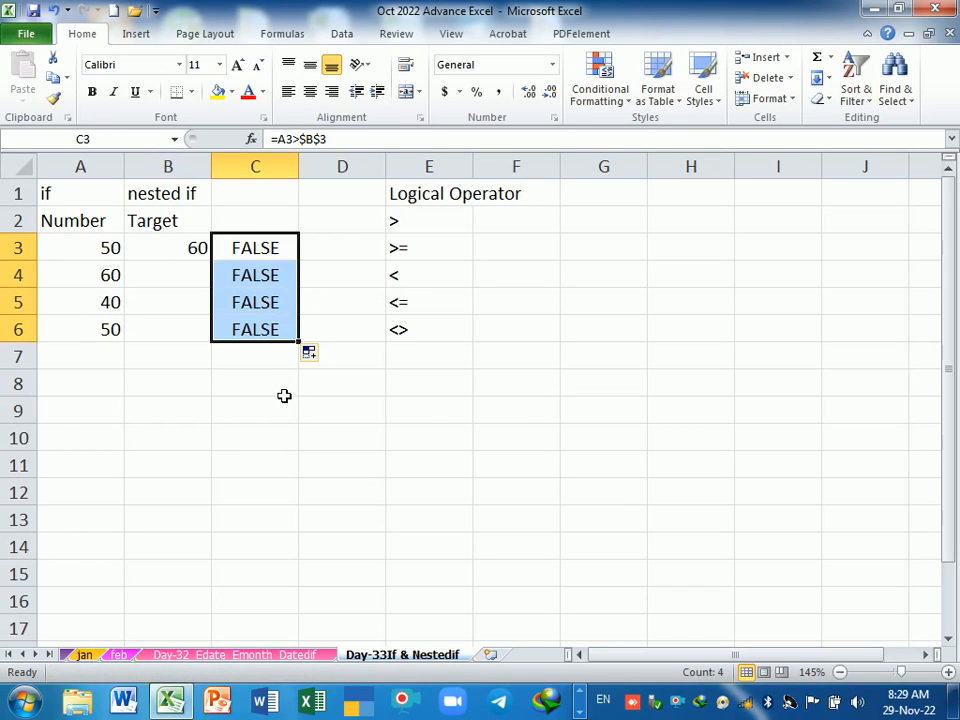
key("F2")
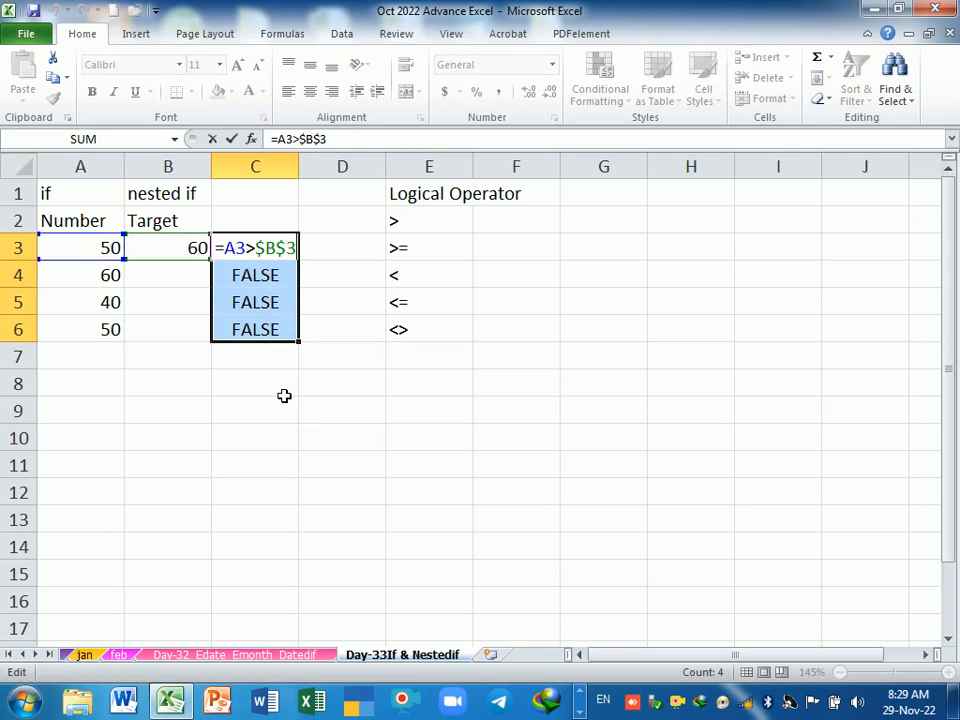
key("Return")
key("F2")
key("Return")
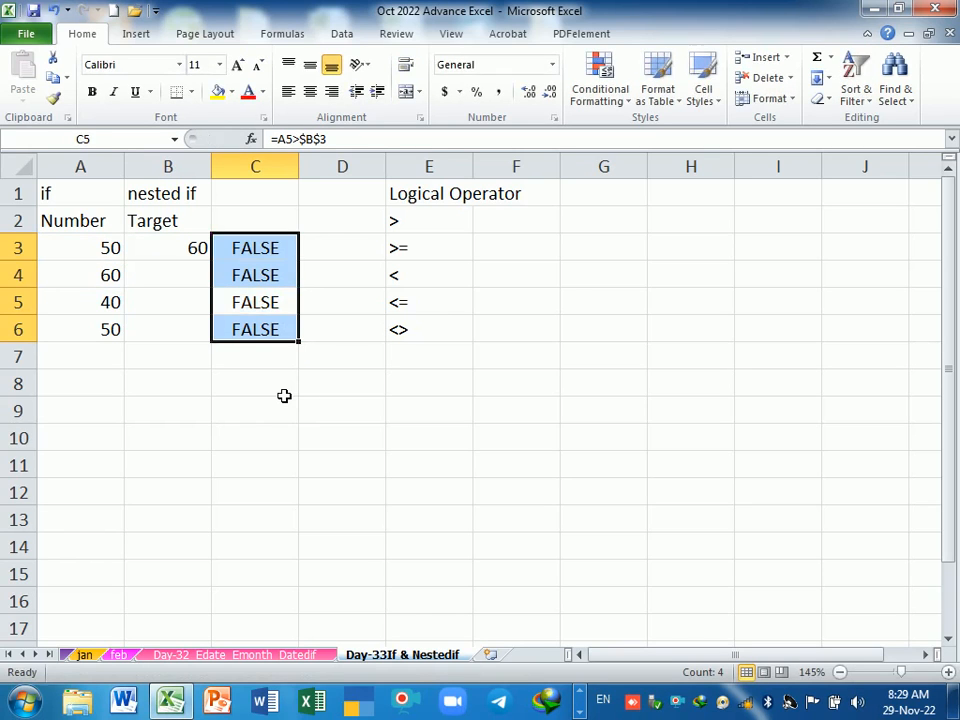
key("F2")
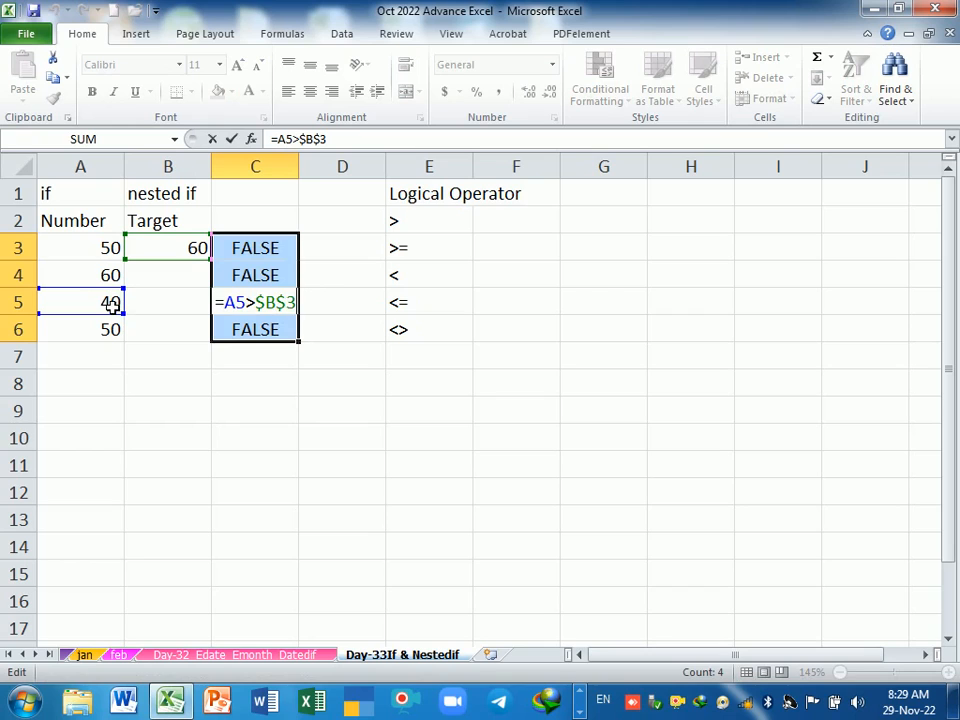
key("Return")
key("F2")
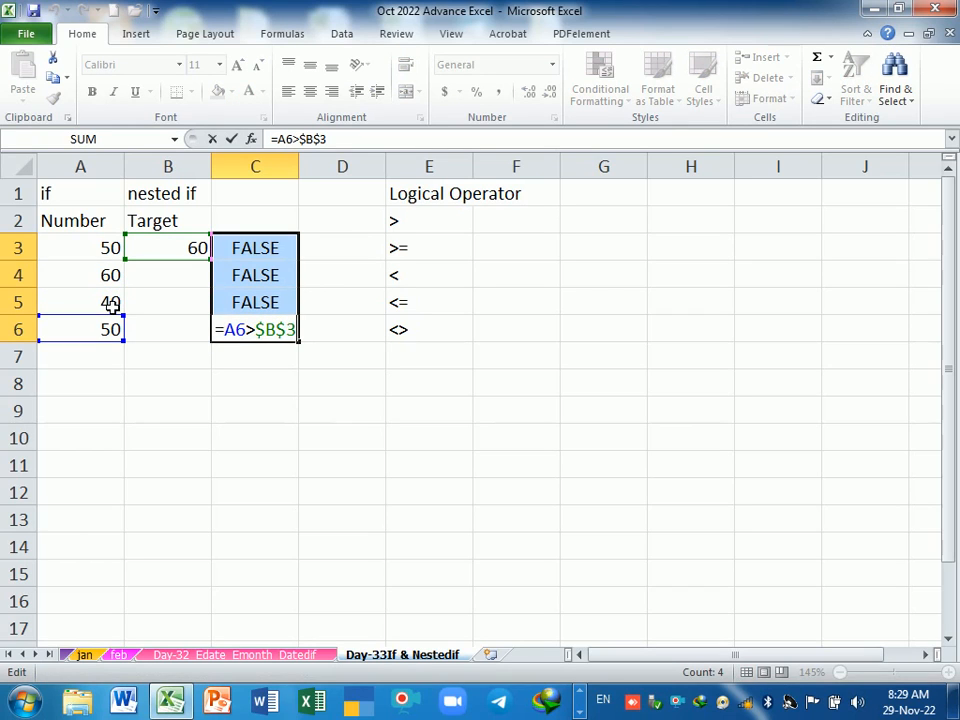
key("Return")
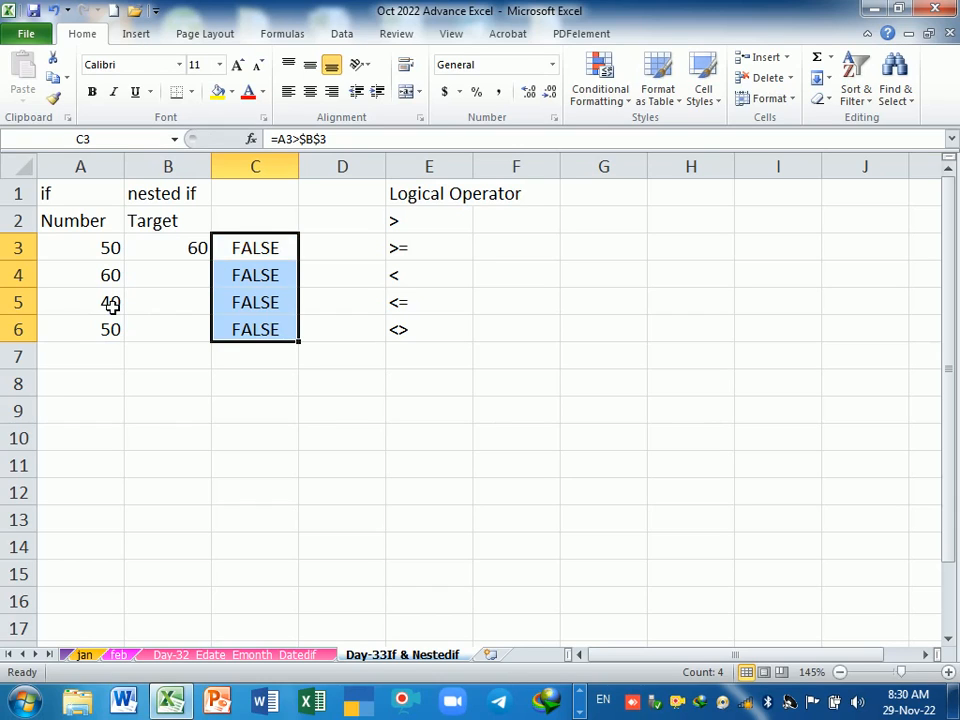
Step: Enter 0 in C8 and 1 in C9 below the comparison results
scroll(283, 385, "down", 1, "ctrl")
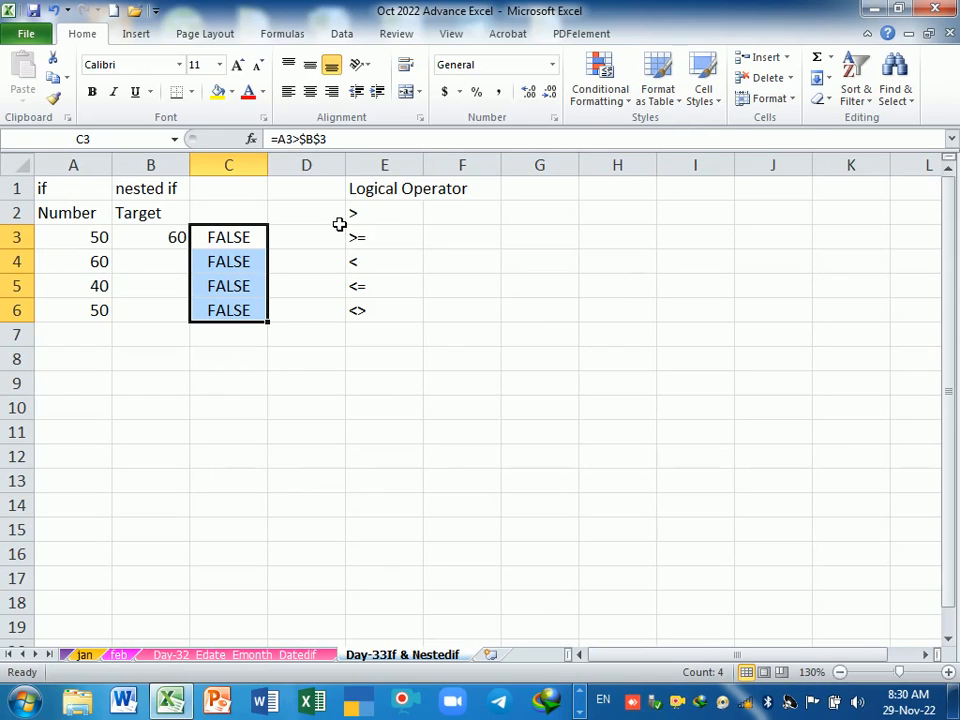
left_click(250, 364)
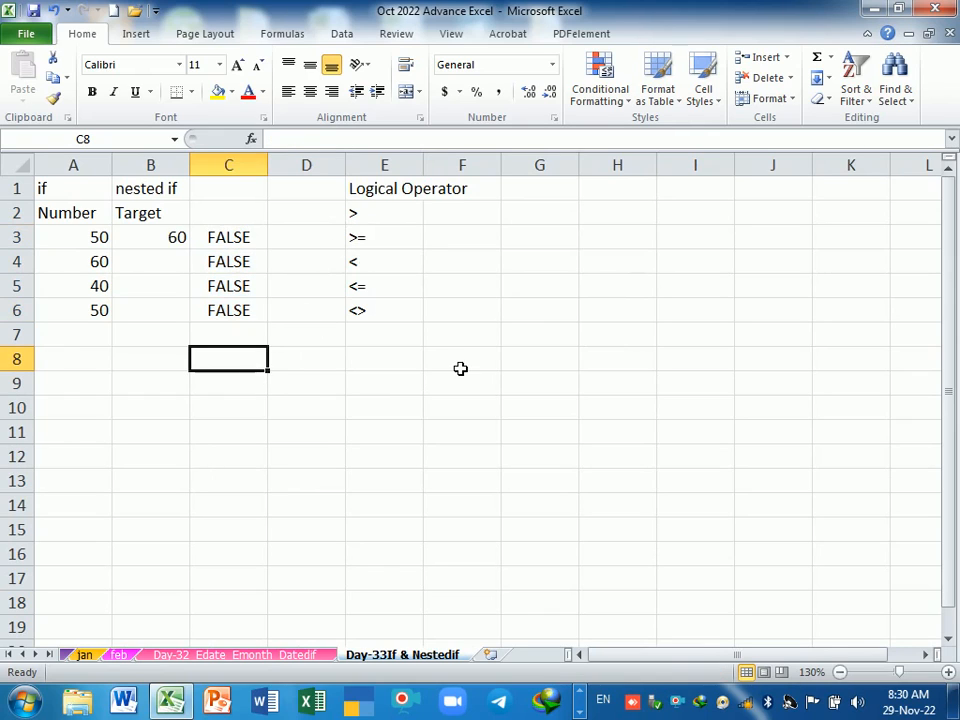
type("0")
key("Return")
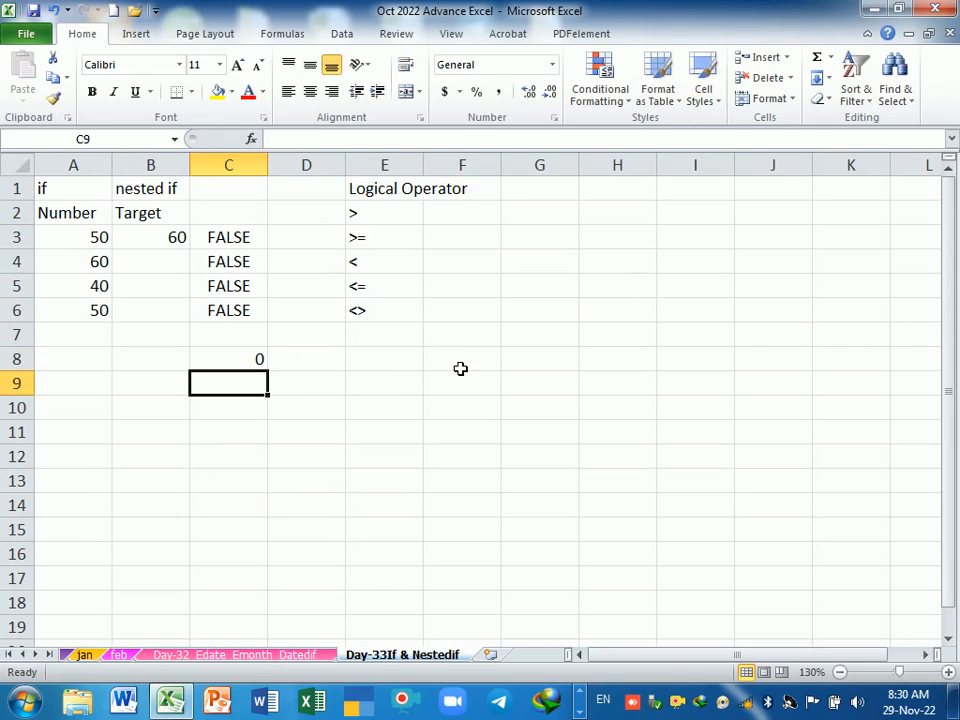
type("1")
key("Return")
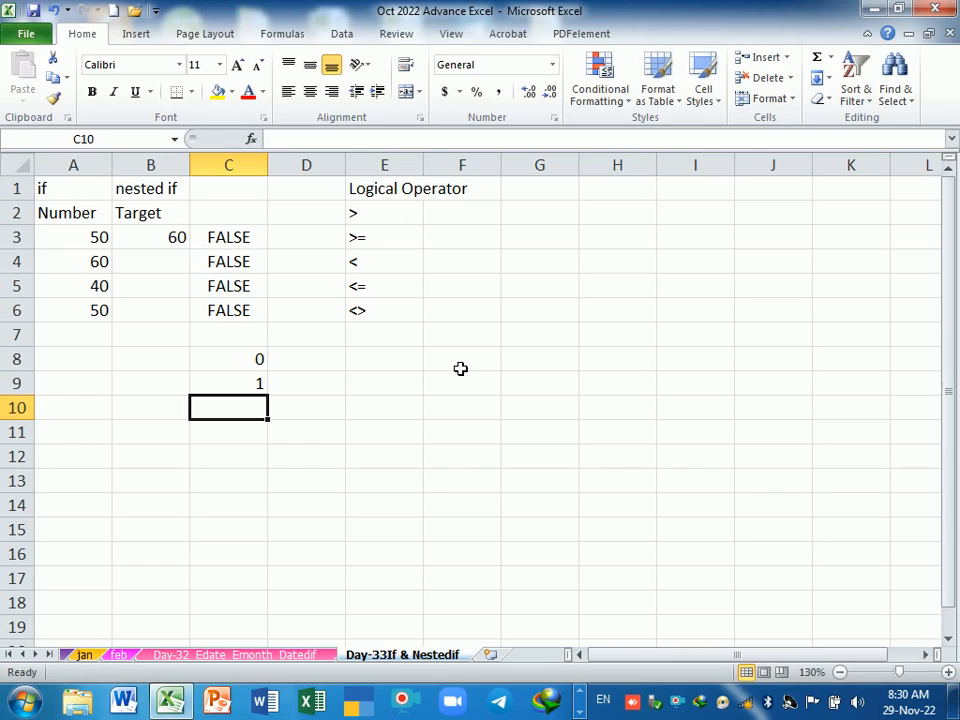
Step: Enter true in C10 and put a double minus before it so the entry reads --TRUE
type("true")
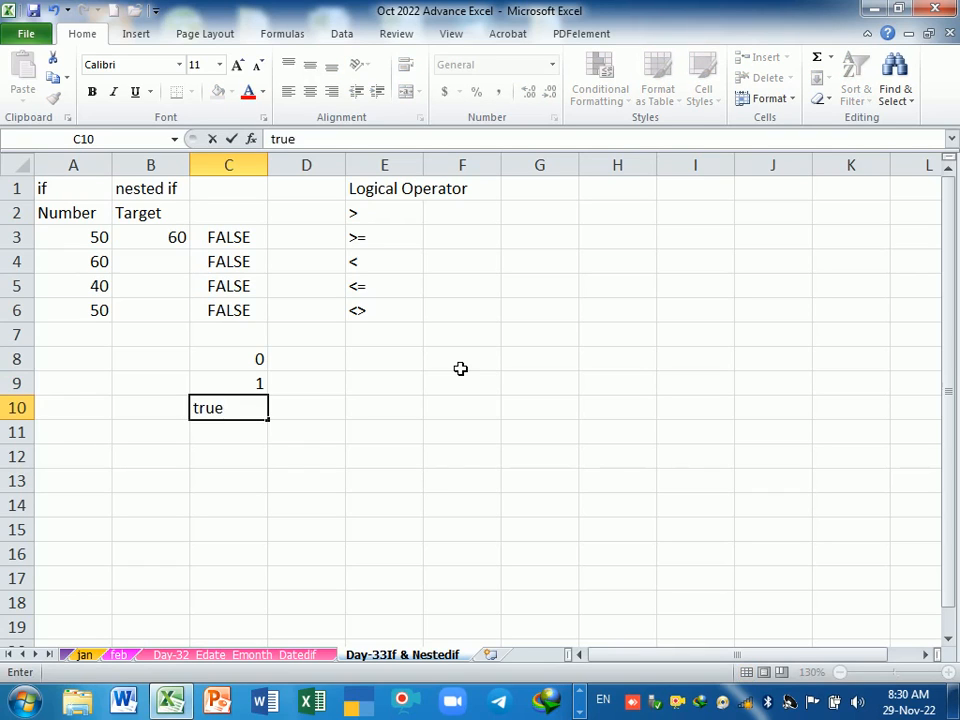
key("Return")
key("Up")
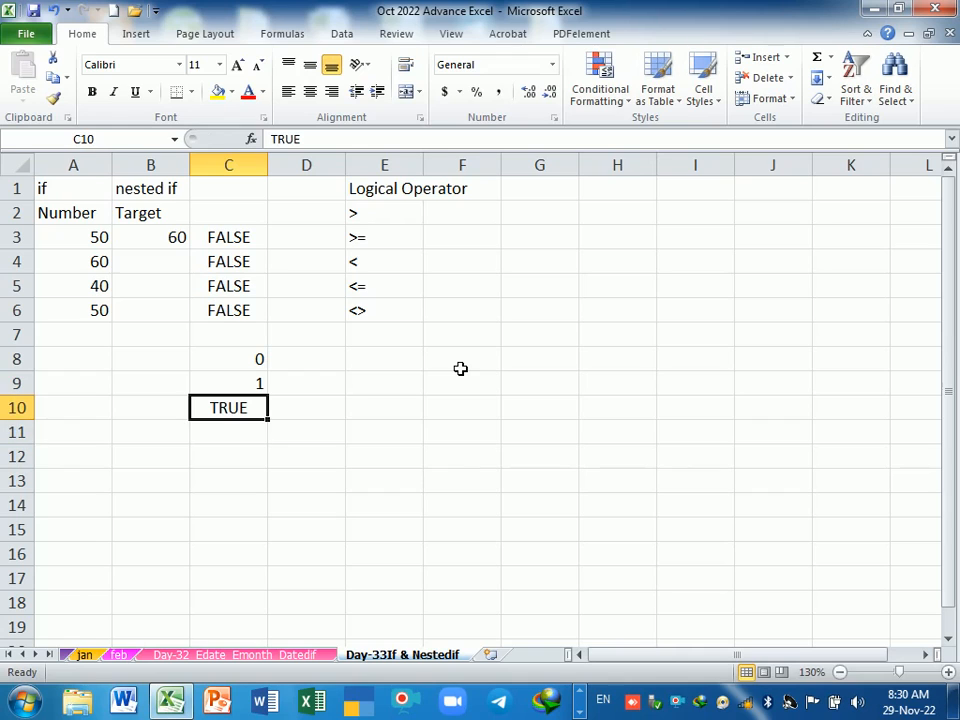
key("F2")
key("Left")
key("Left")
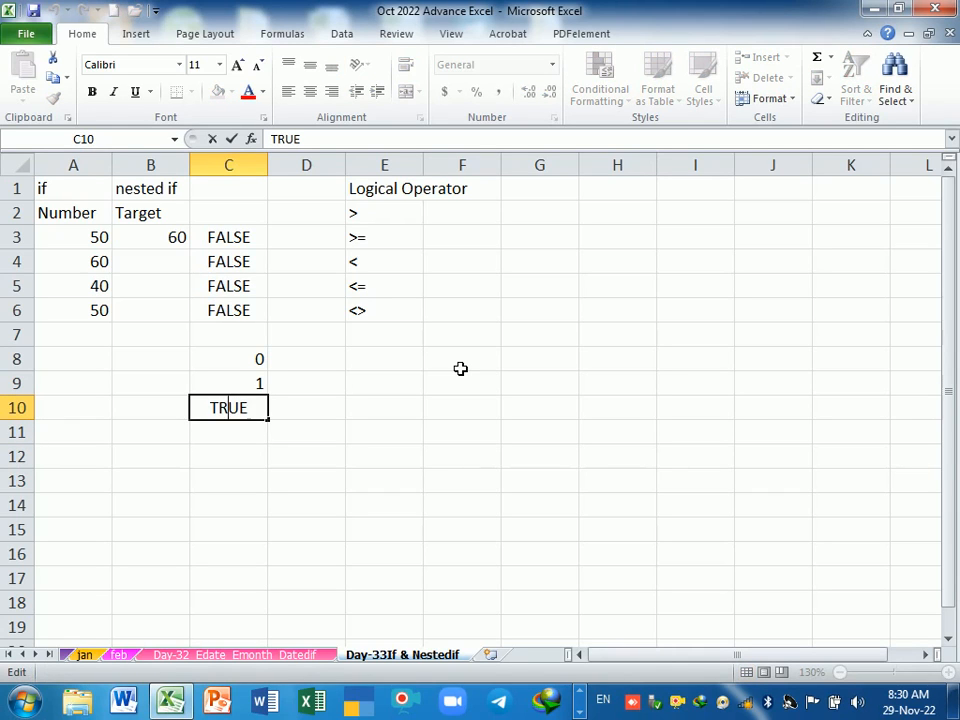
type("---")
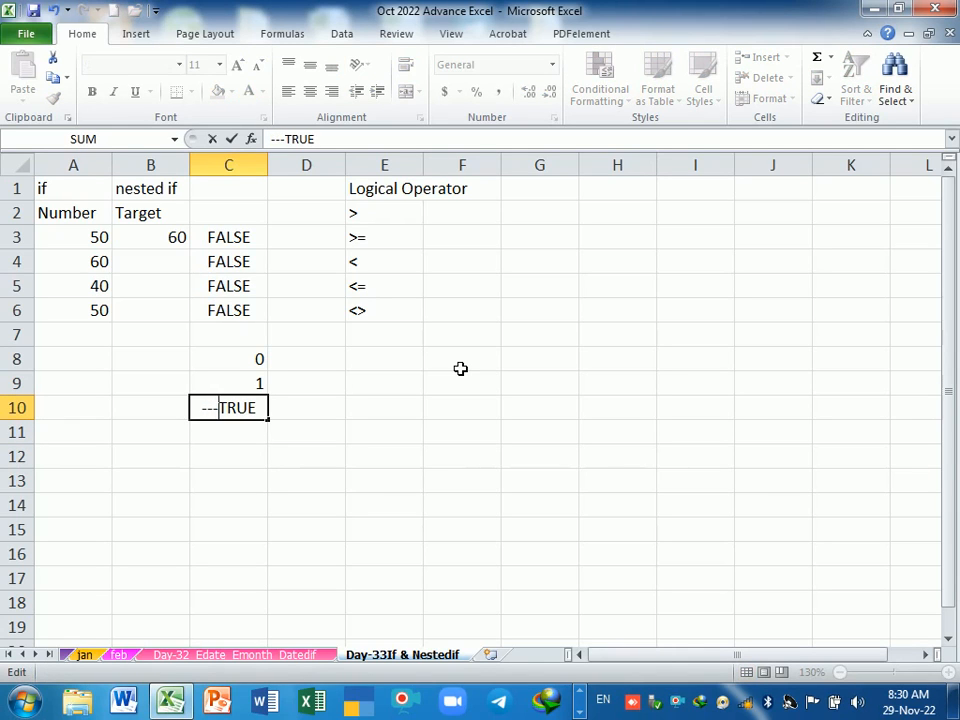
key("BackSpace")
key("Return")
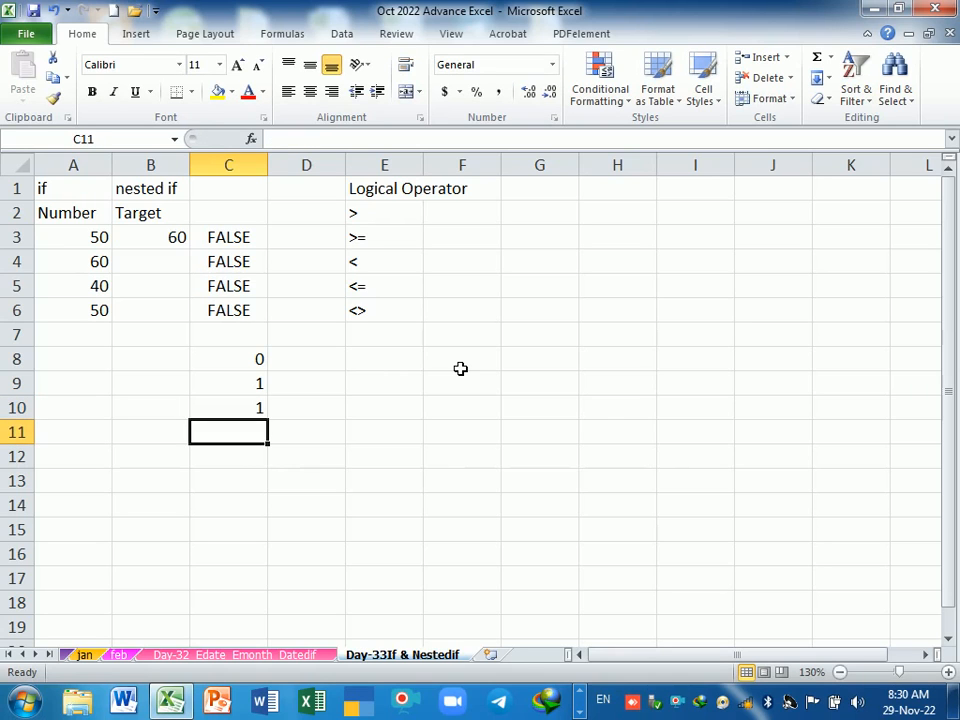
type("--fasl")
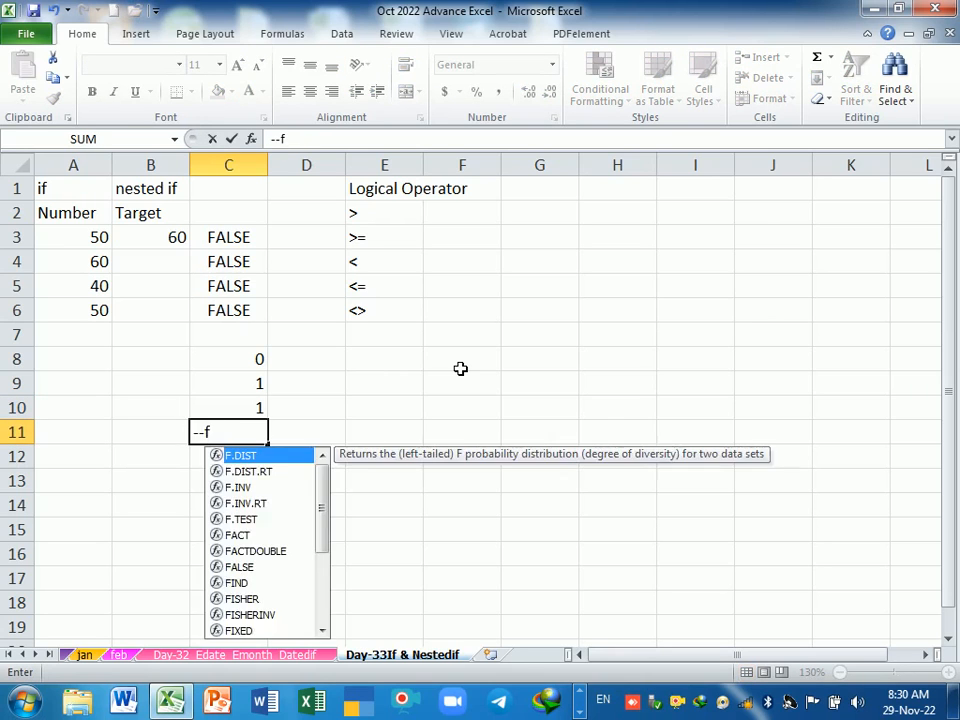
key("BackSpace")
type("asle")
key("Return")
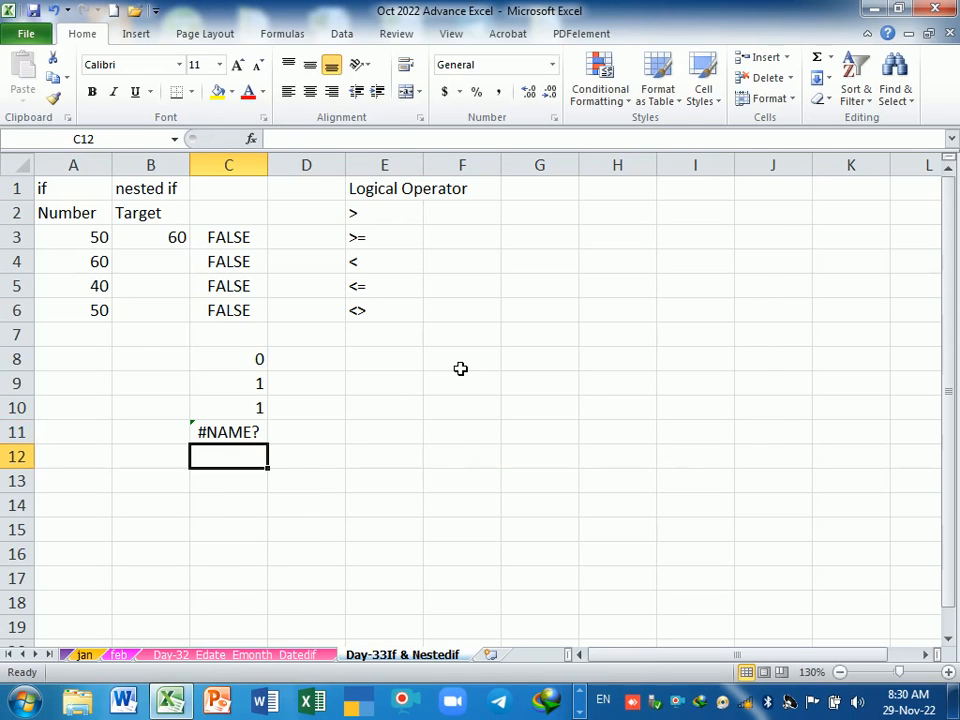
Step: Enter --false in C11, replacing the misspelled entry
key("Up")
type("--")
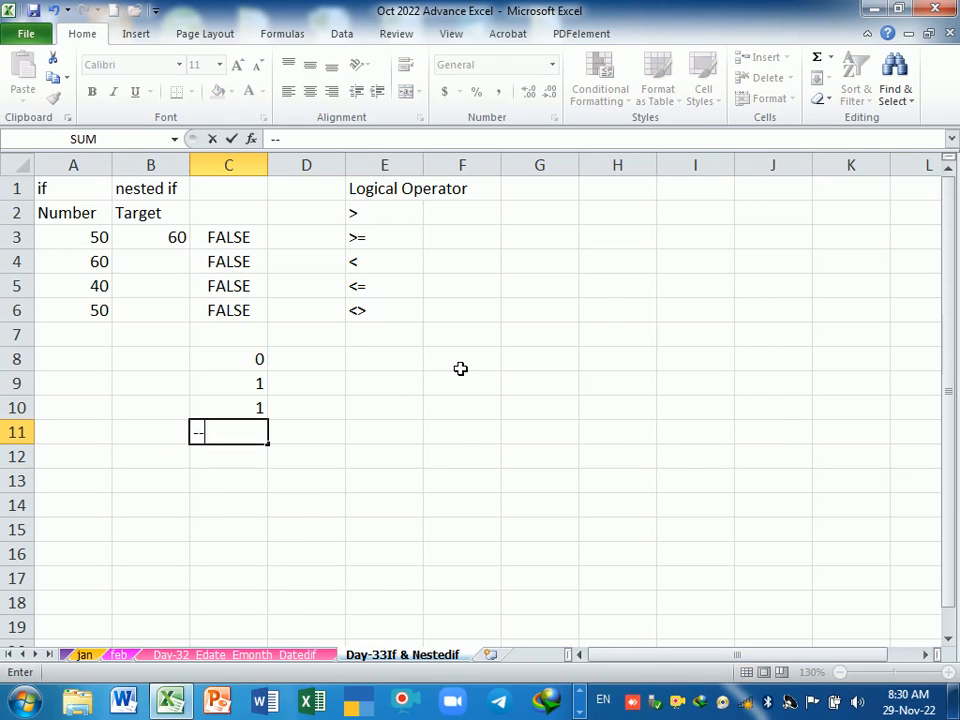
type("false")
key("Return")
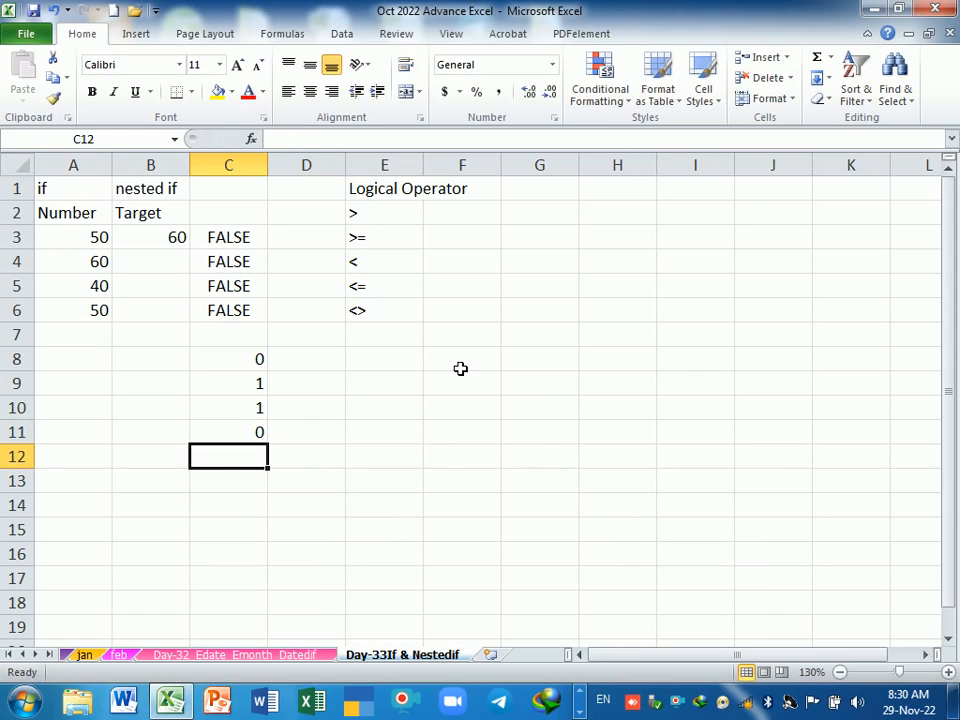
Step: Clear the comparison formulas and the test values from C3:C12
left_click(240, 240)
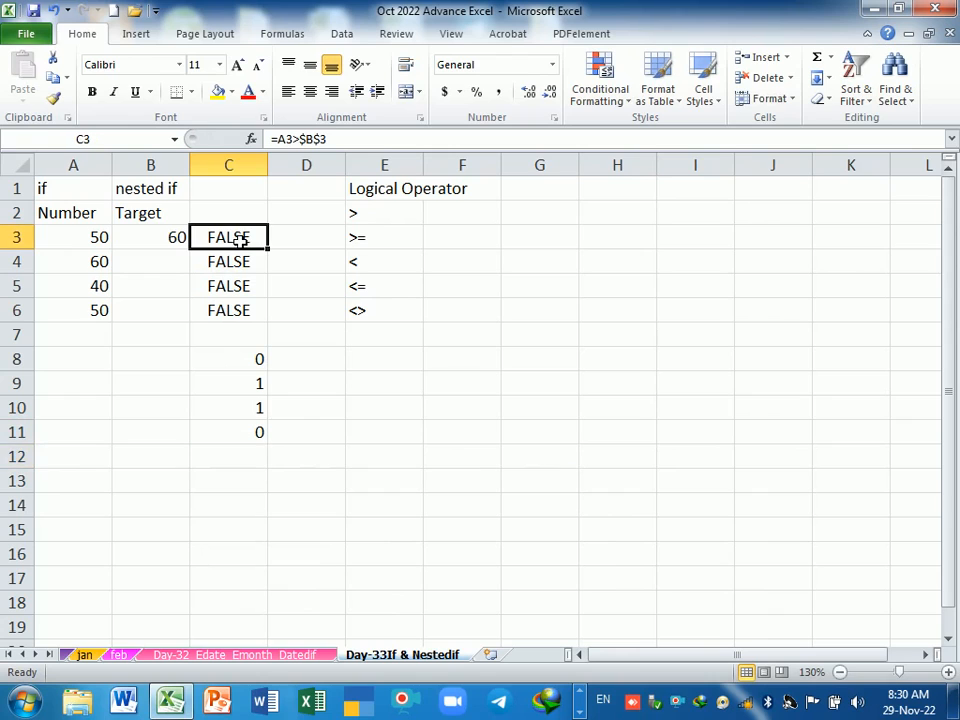
left_click(253, 384)
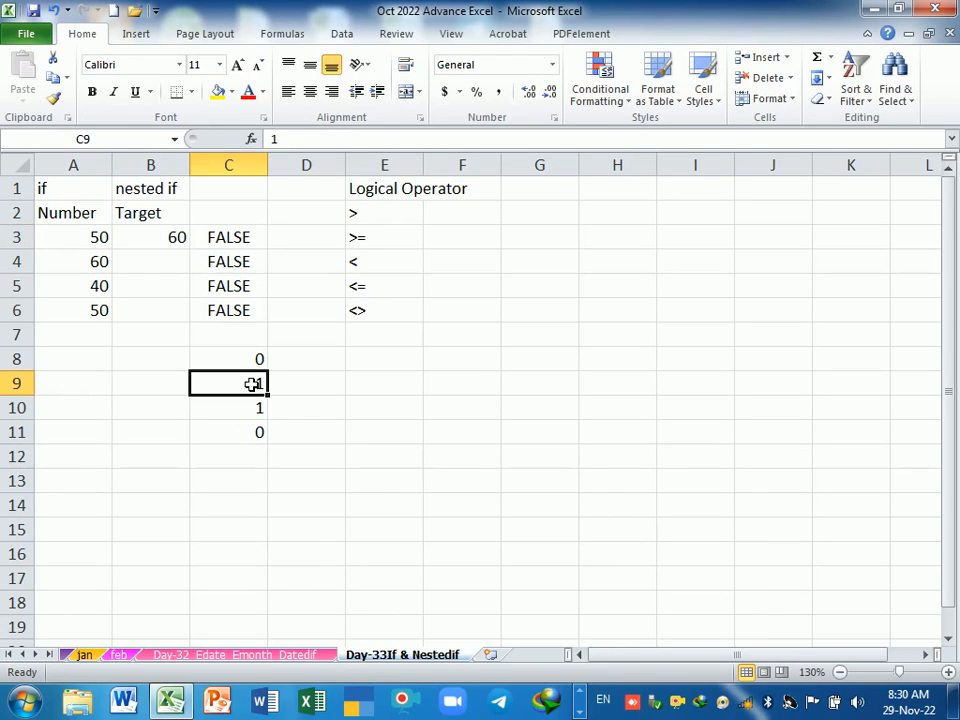
left_click(262, 462)
left_click(240, 252)
left_click_drag(240, 255, 231, 456)
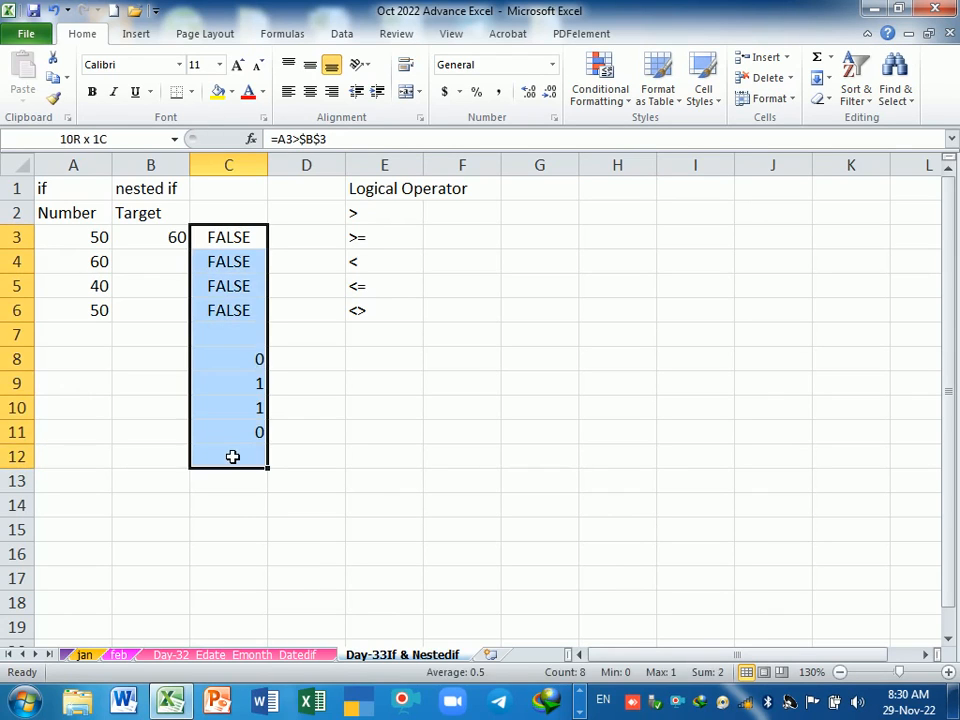
key("Delete")
Step: Start an IF formula in C3 with the logical test A3>B3
left_click(246, 258)
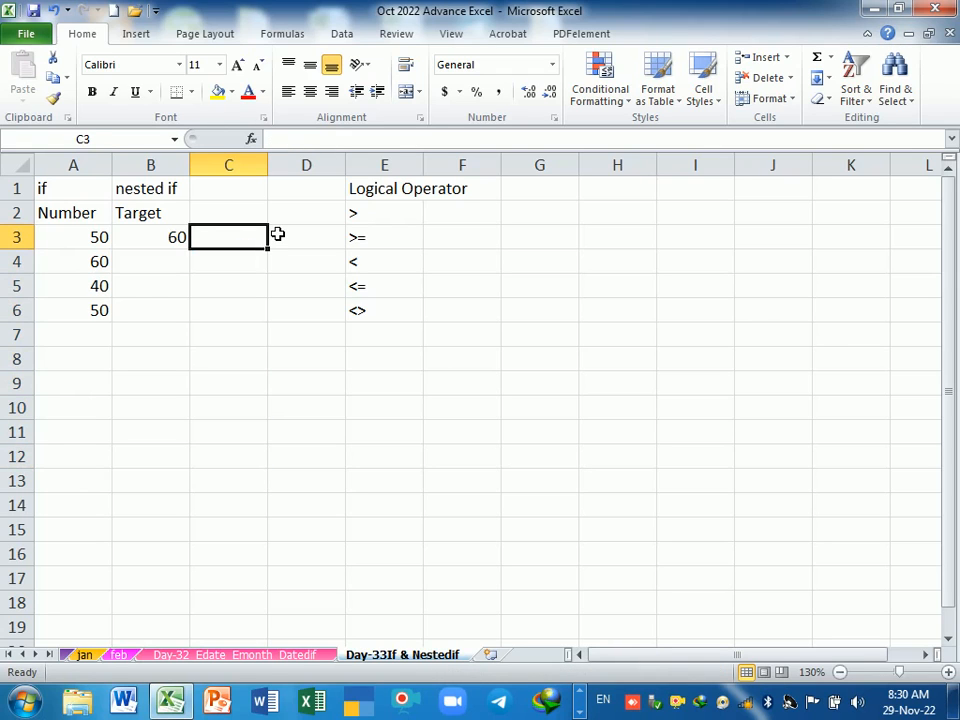
type("=if")
key("Tab")
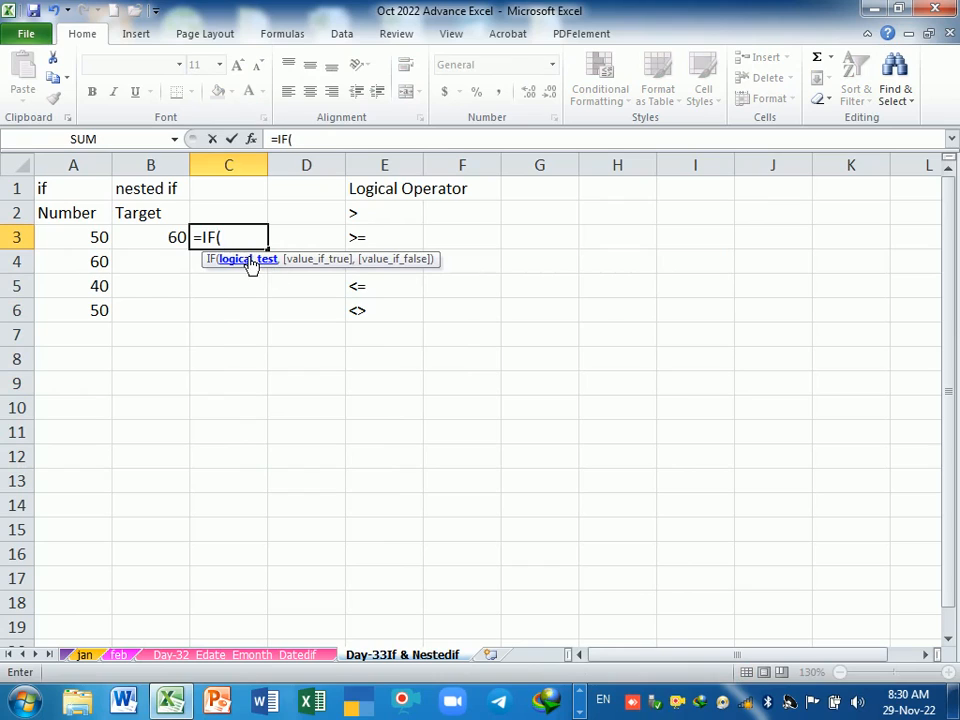
left_click(90, 240)
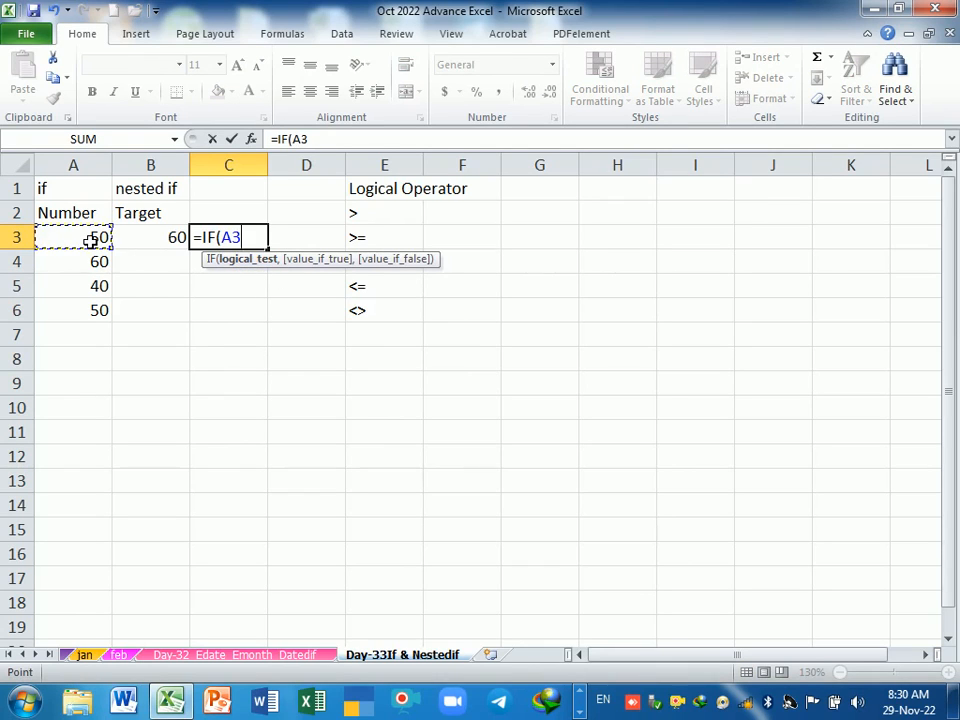
type(">")
left_click(166, 240)
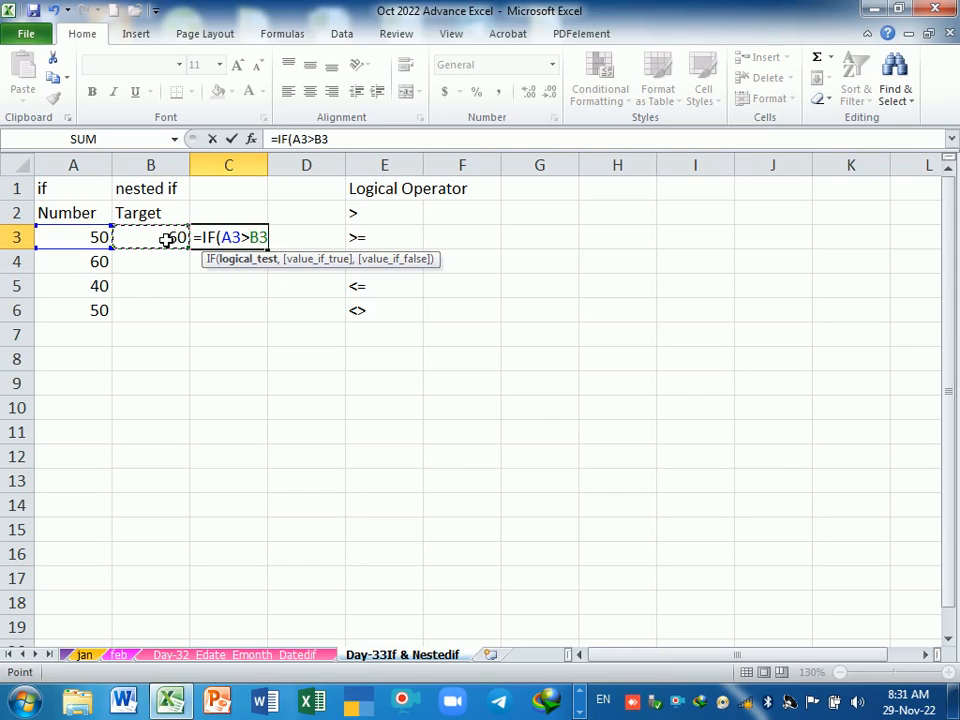
type(",")
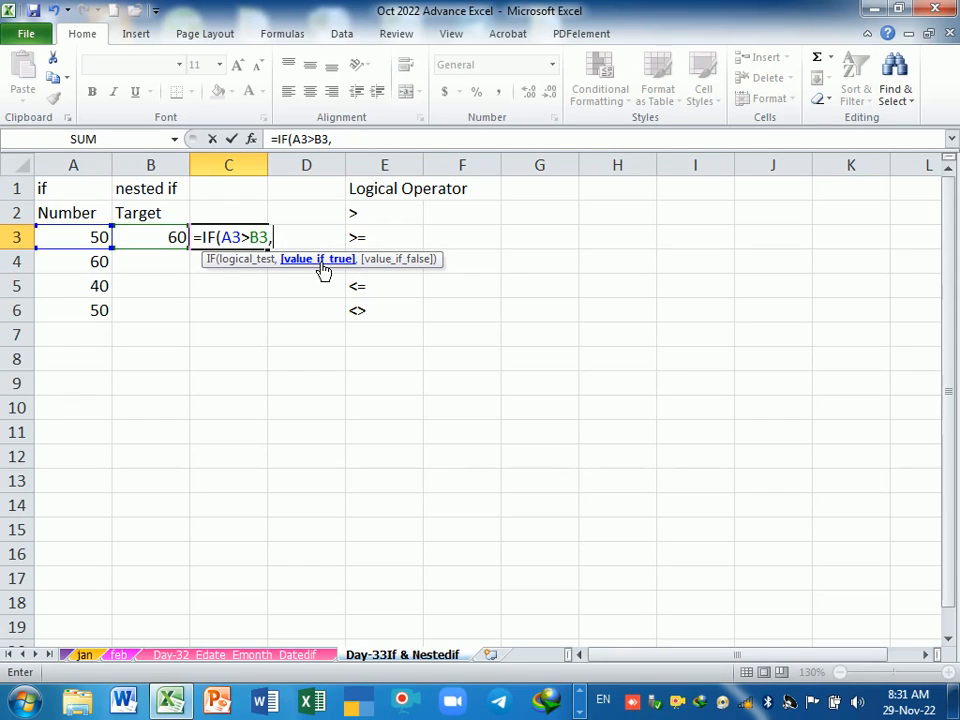
Step: Complete the IF formula in C3 with "number is big" when true and "number is small" when false
type("\"numb")
type("er is big")
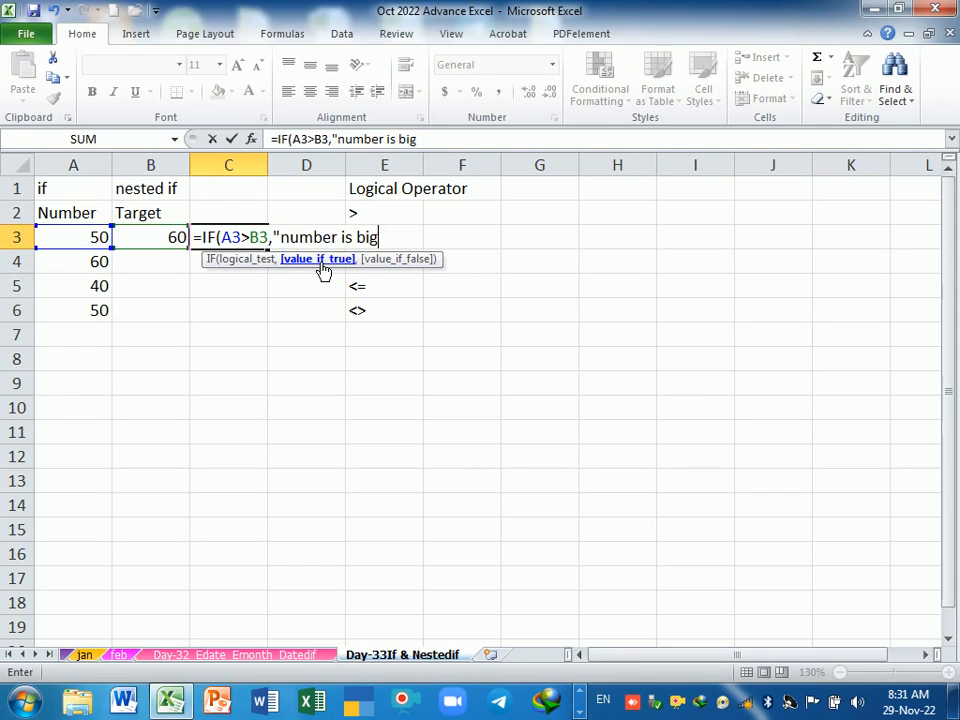
type("\",")
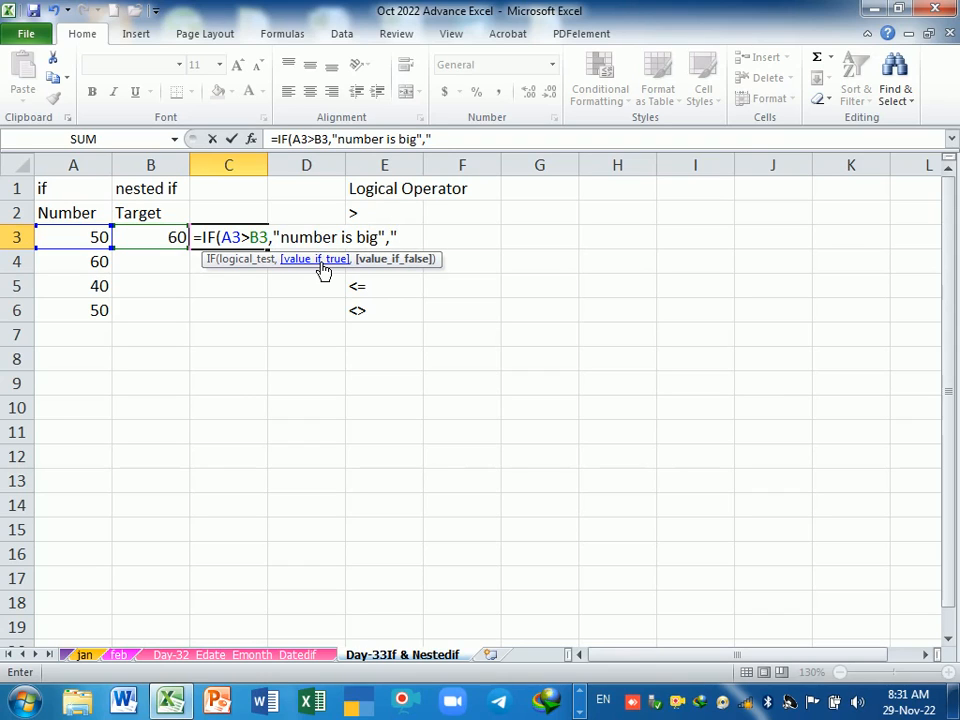
type("\"number is")
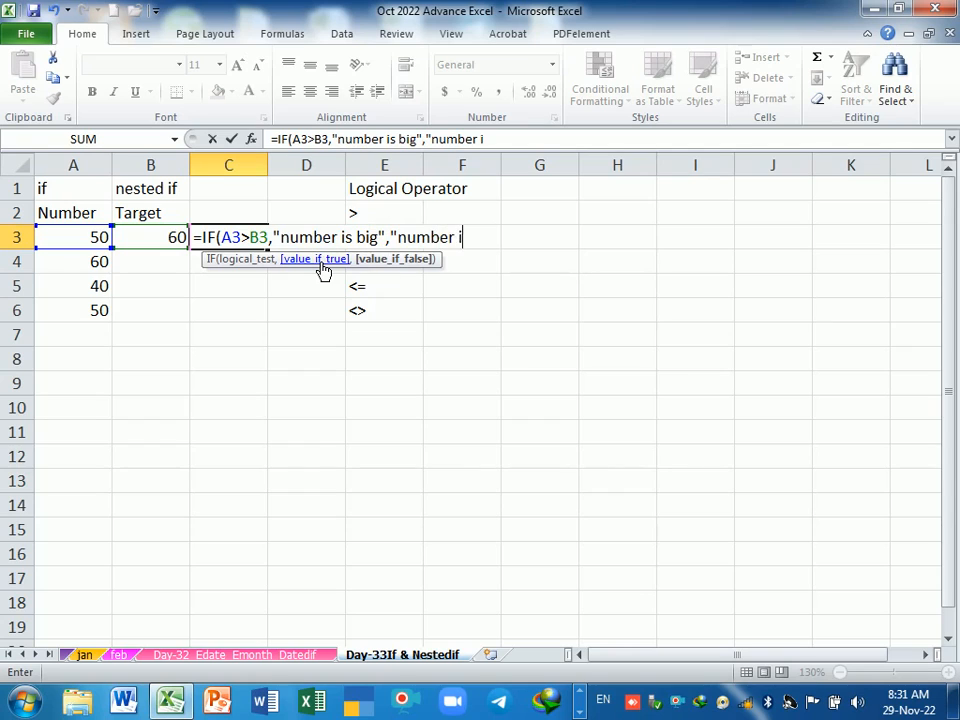
type(" small")
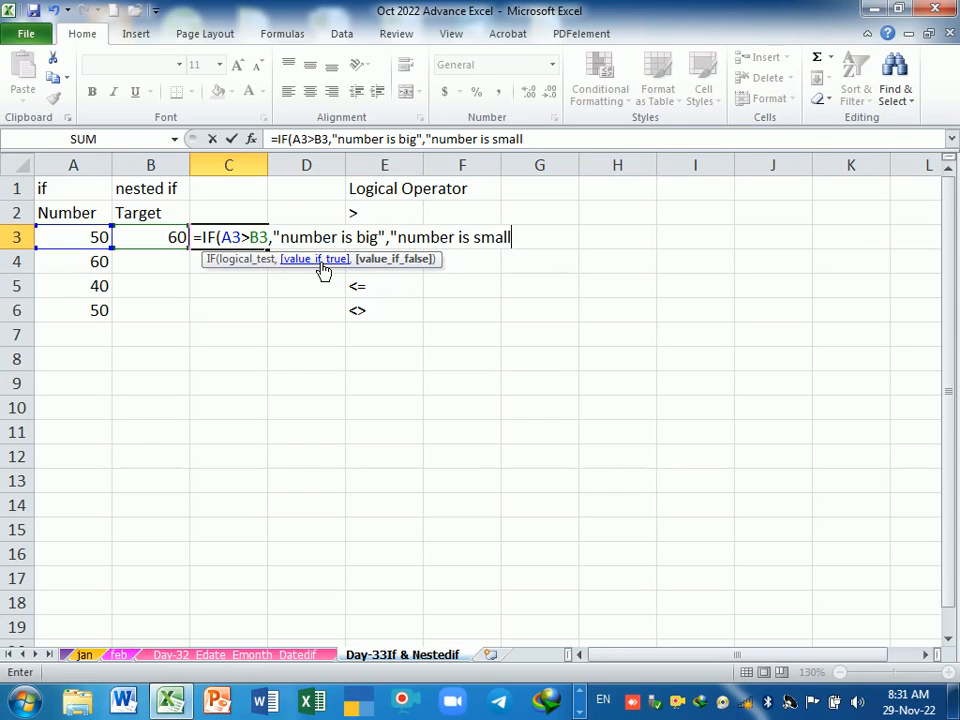
type("\"")
key("Return")
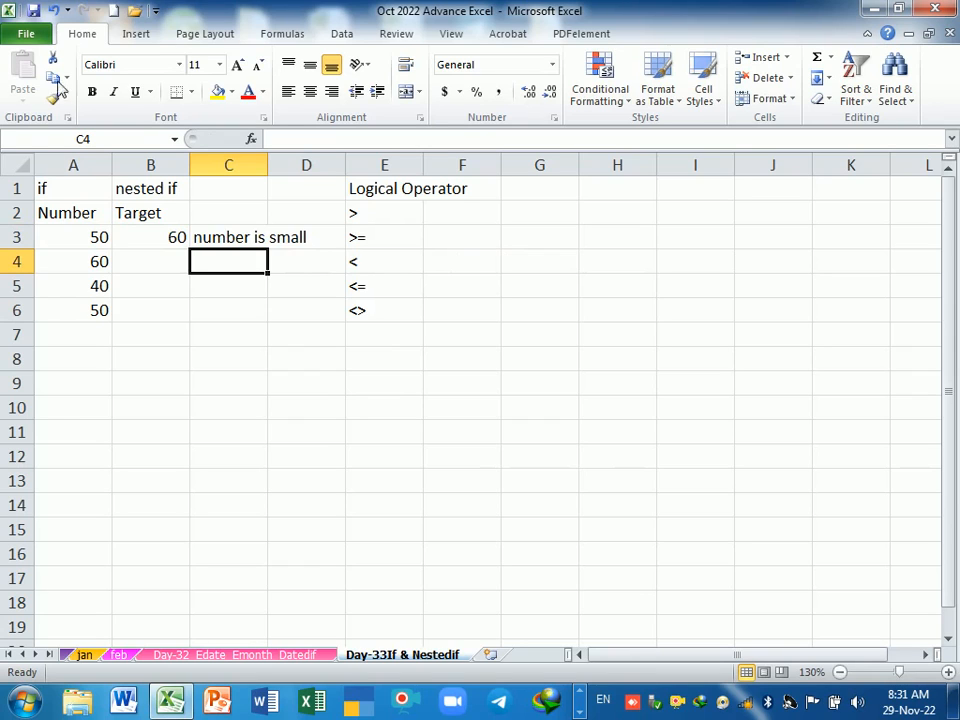
Step: Widen column C to fit the result text and select the number and target in A3:B3
left_click_drag(279, 167, 340, 165)
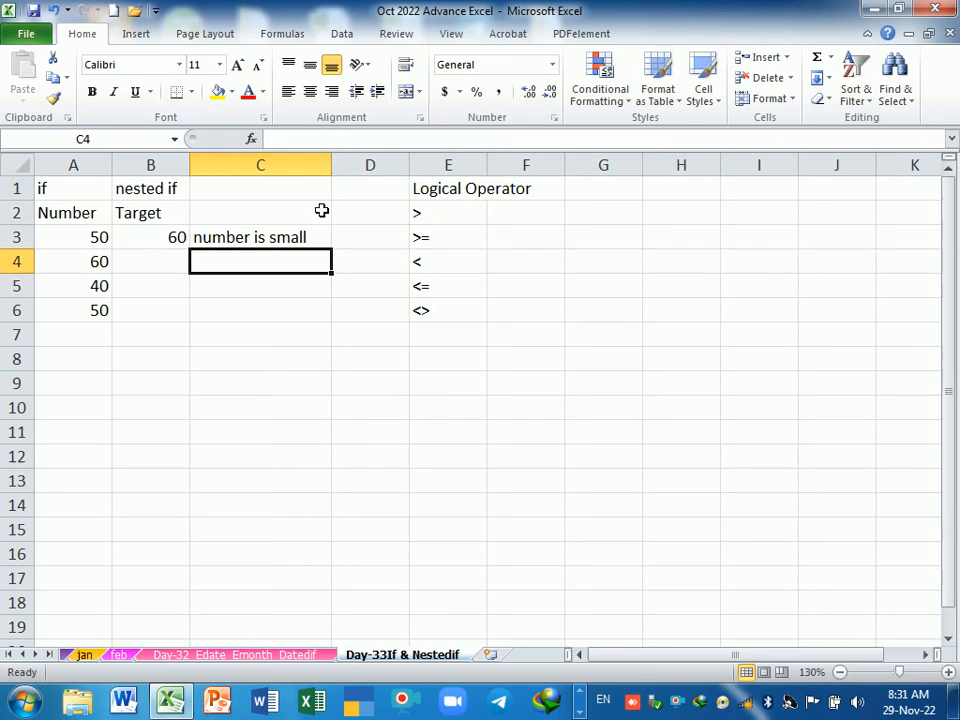
left_click(91, 245)
left_click_drag(91, 245, 150, 240)
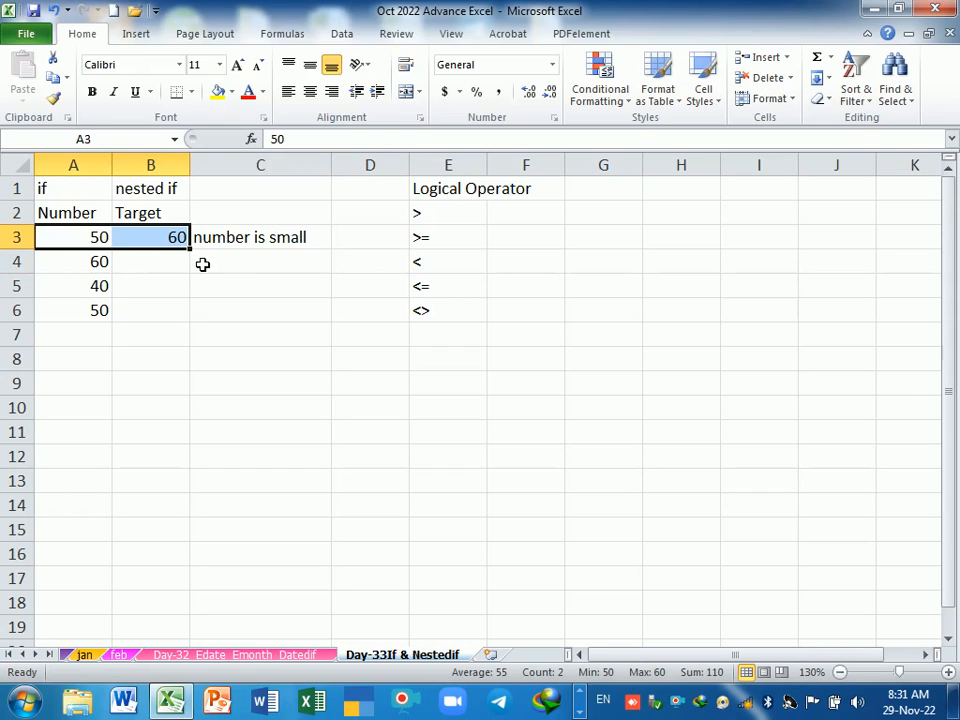
Step: Make the target reference in C3's IF formula absolute as $B$3 and fill the formula down to C6
left_click(207, 259)
left_click(158, 240)
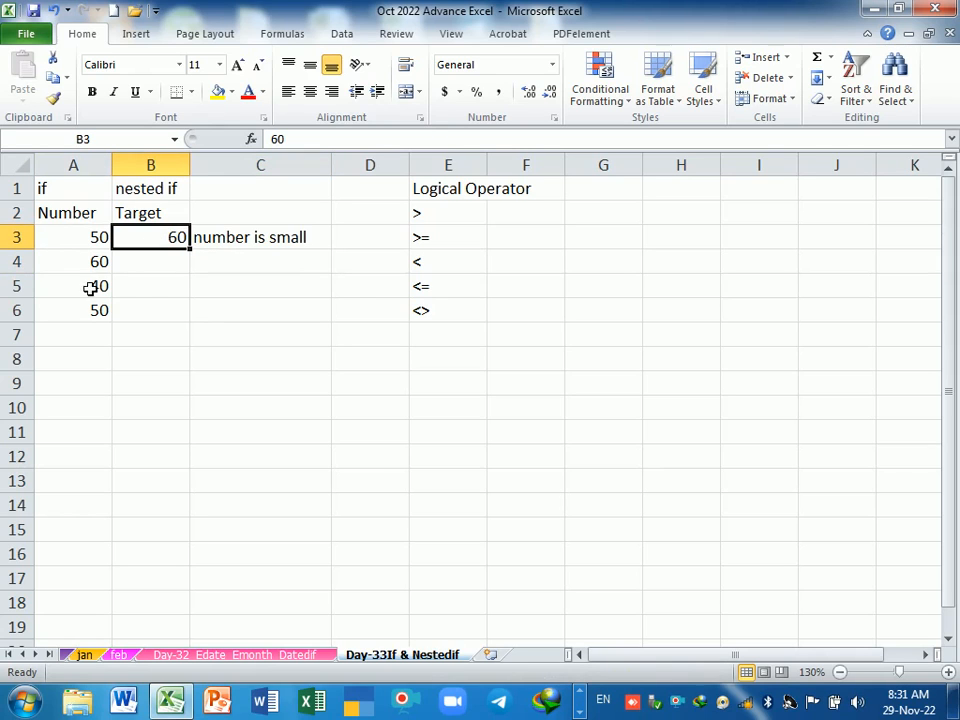
double_click(161, 240)
left_click(150, 286)
left_click(229, 238)
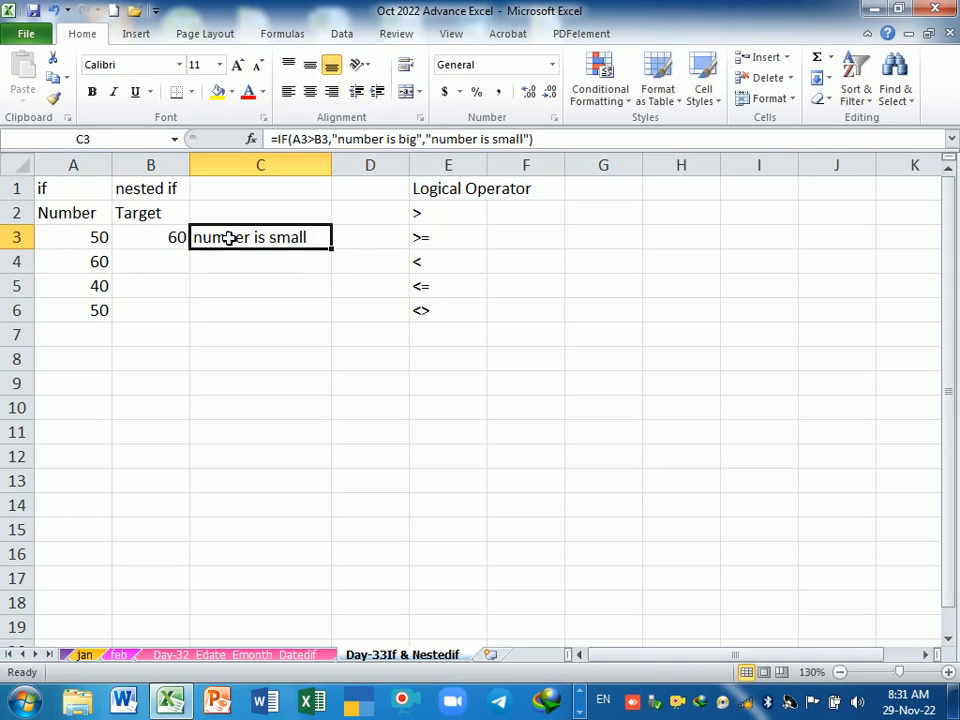
double_click(222, 237)
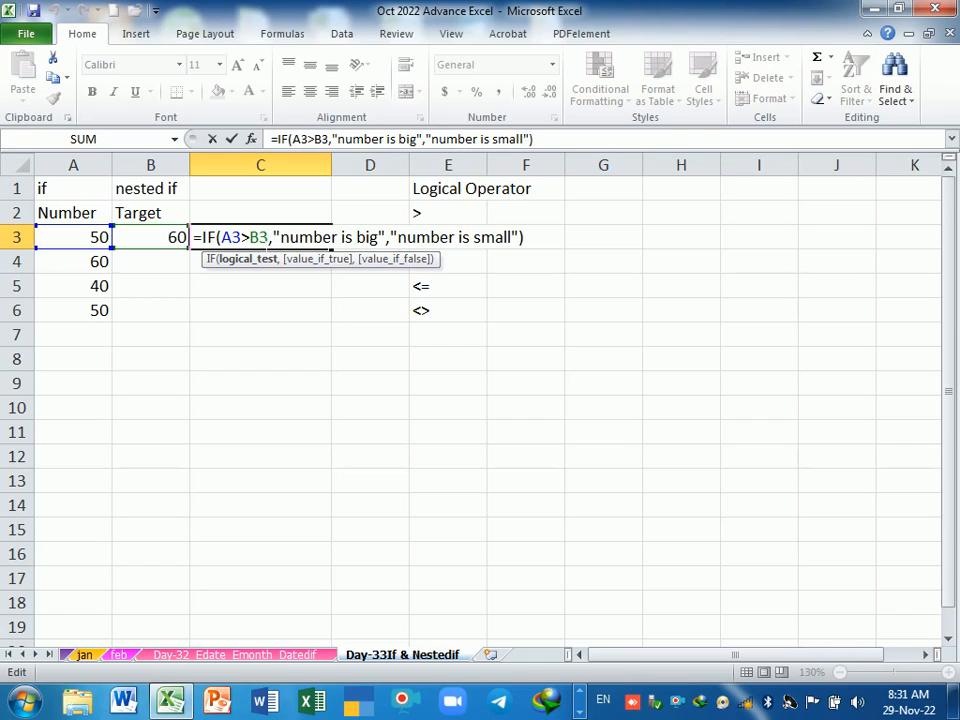
left_click(265, 239)
key("F4")
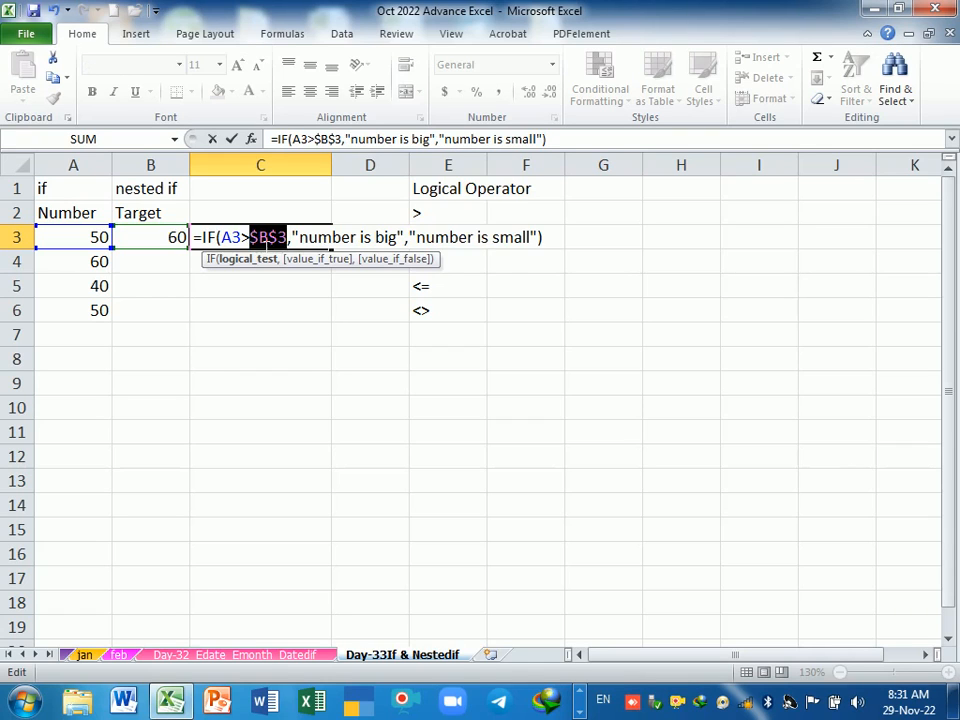
key("Return")
left_click(306, 250)
left_click_drag(340, 254, 340, 328)
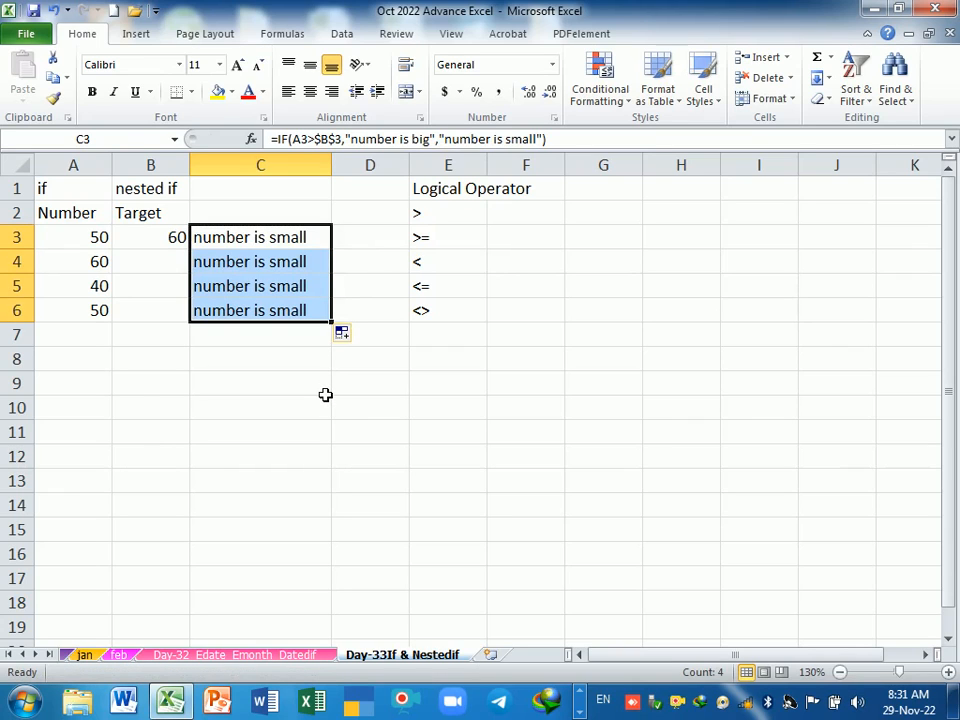
Step: Change the number in A4 to 61
left_click(85, 268)
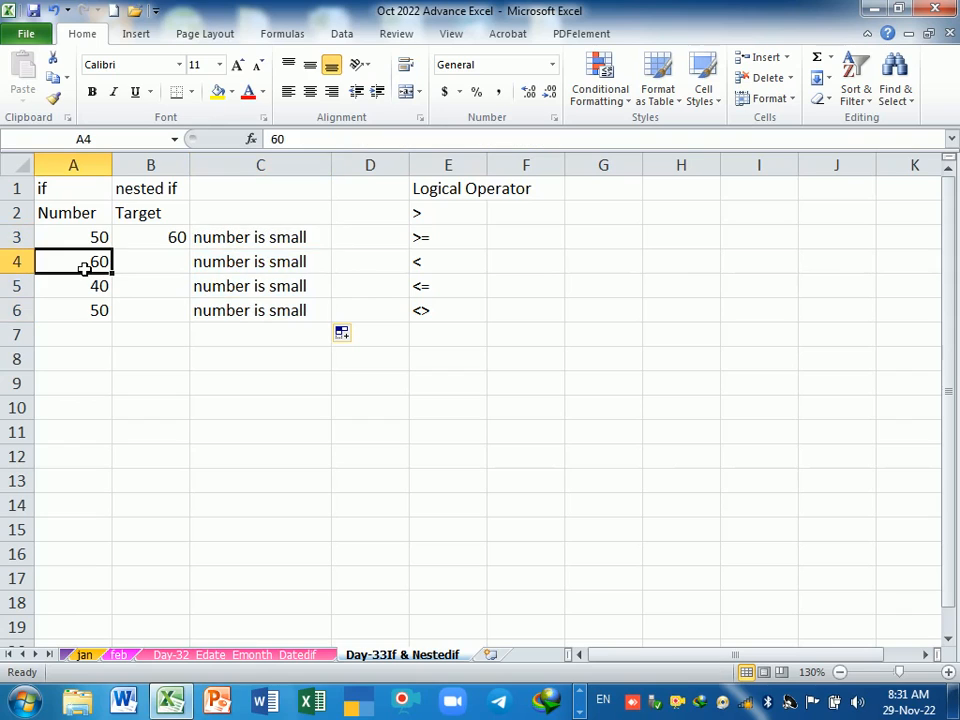
type("61")
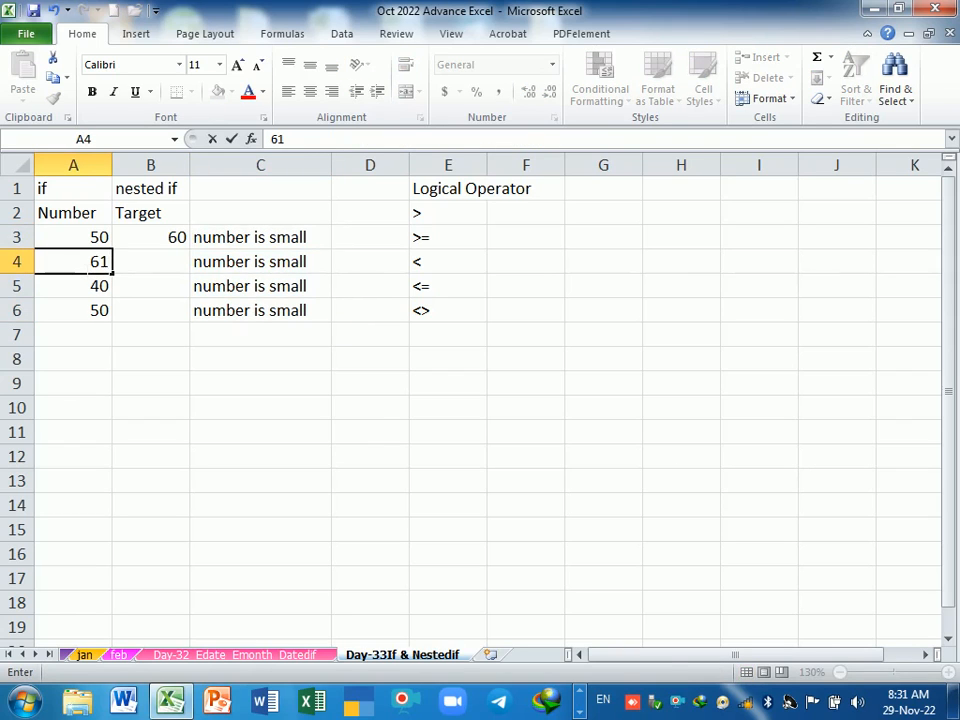
key("Return")
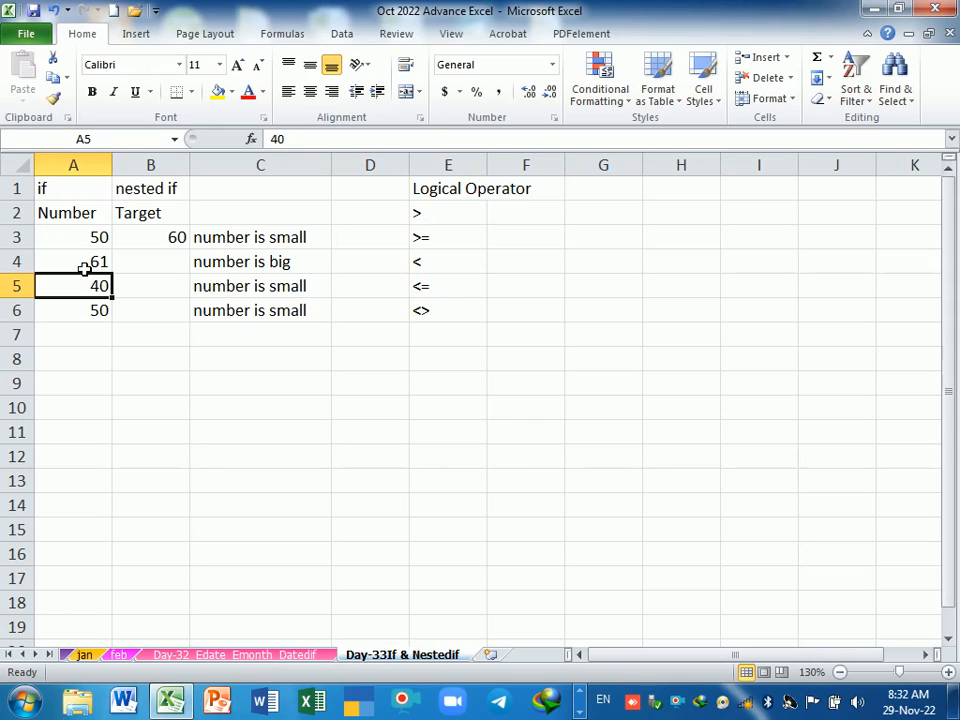
Step: Review the IF results in C3:C6 and the logical test, true value and false value of C3's formula
left_click_drag(259, 244, 272, 310)
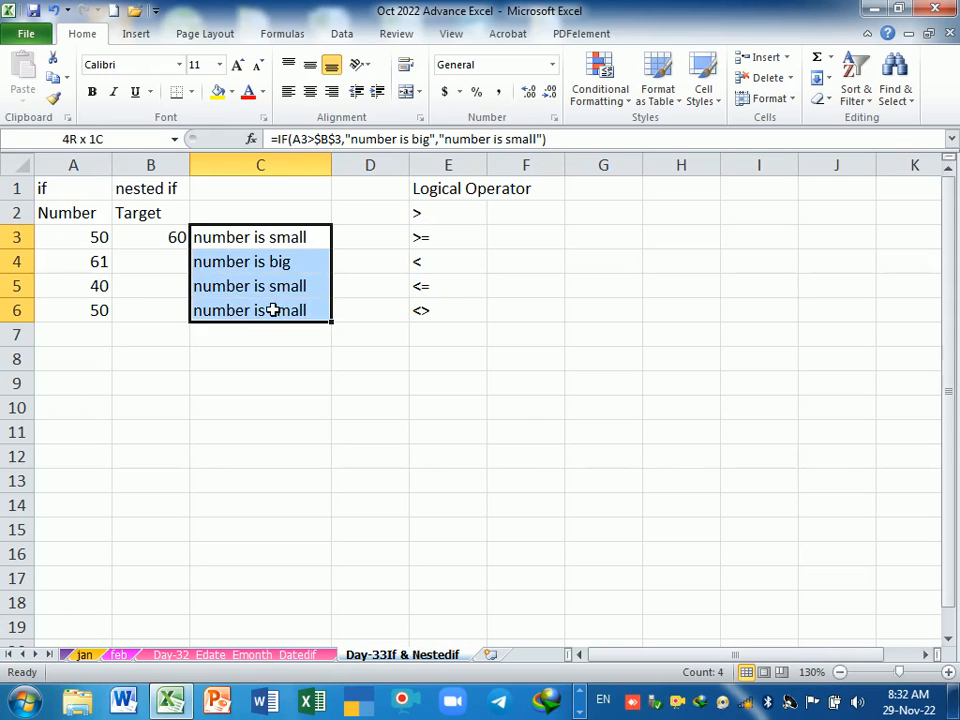
double_click(240, 240)
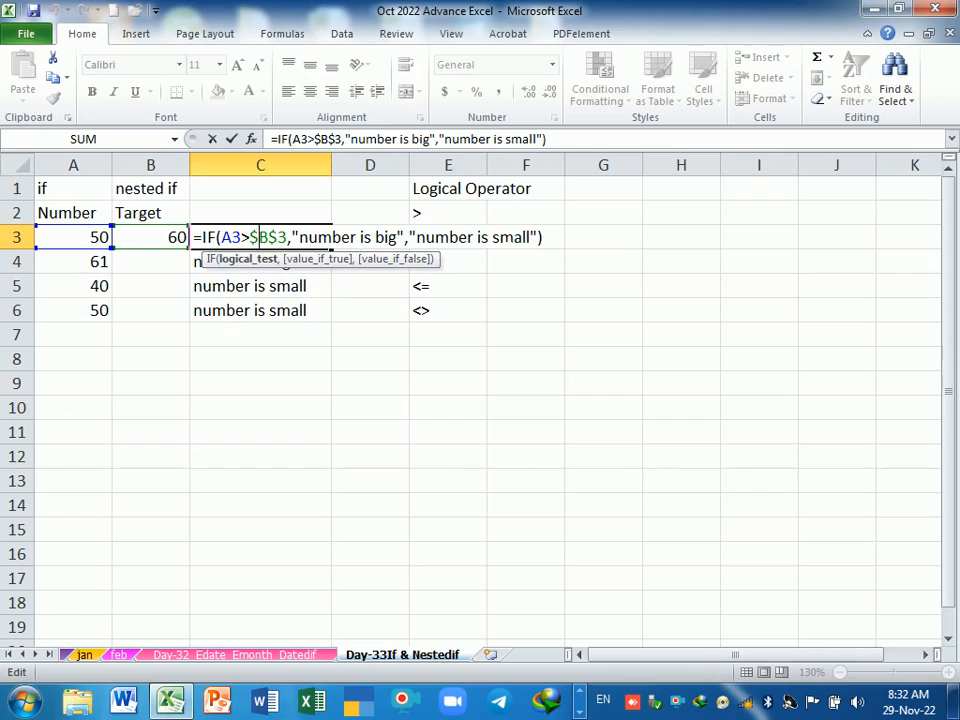
key("Escape")
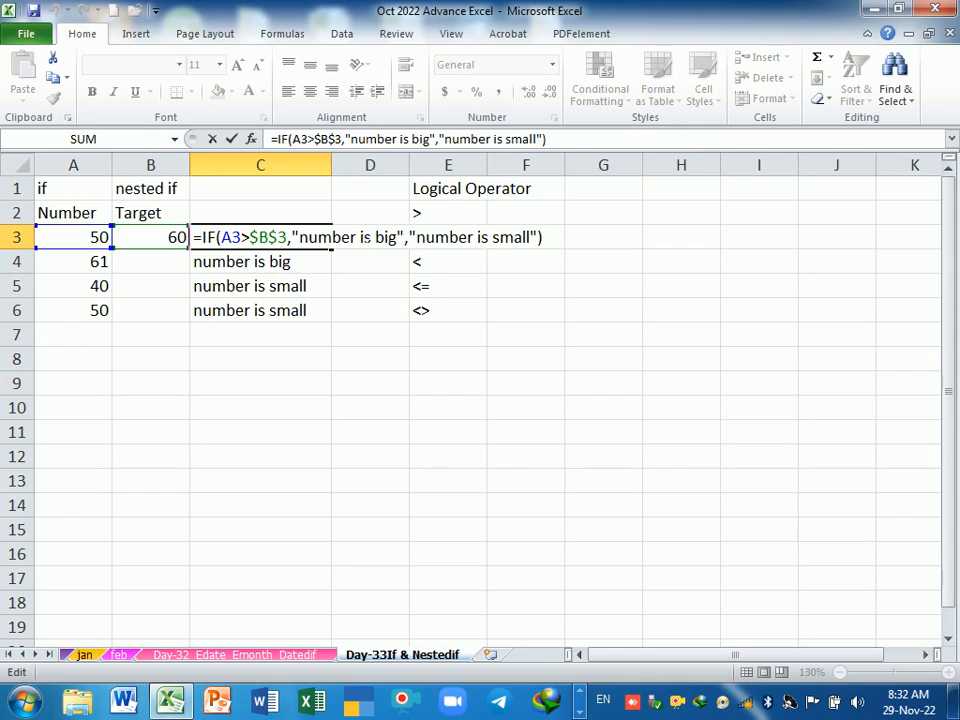
left_click(357, 237)
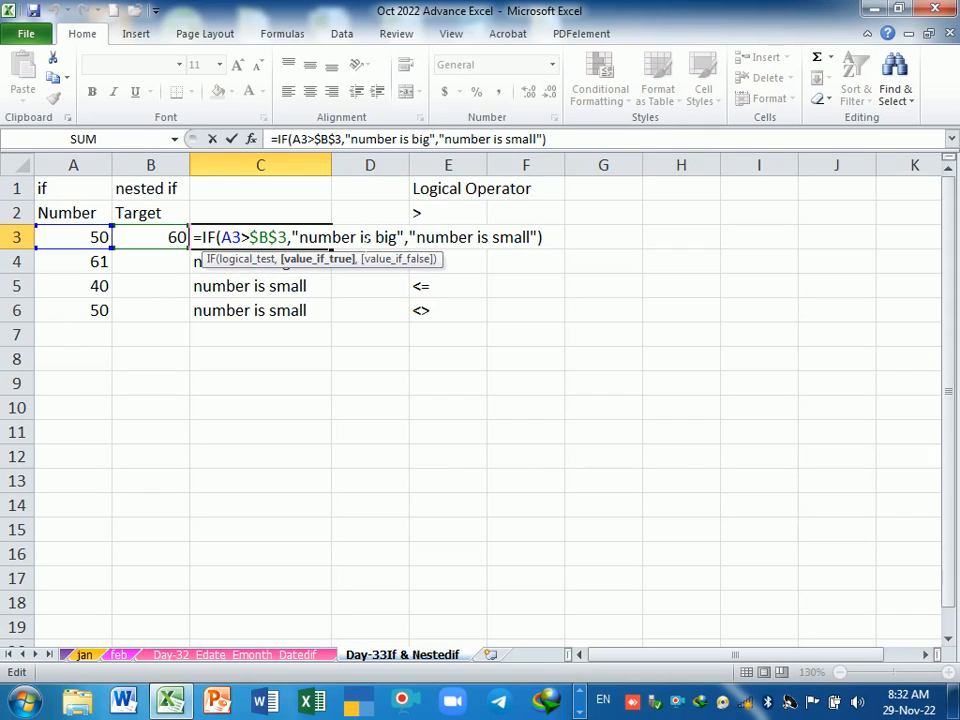
left_click(459, 237)
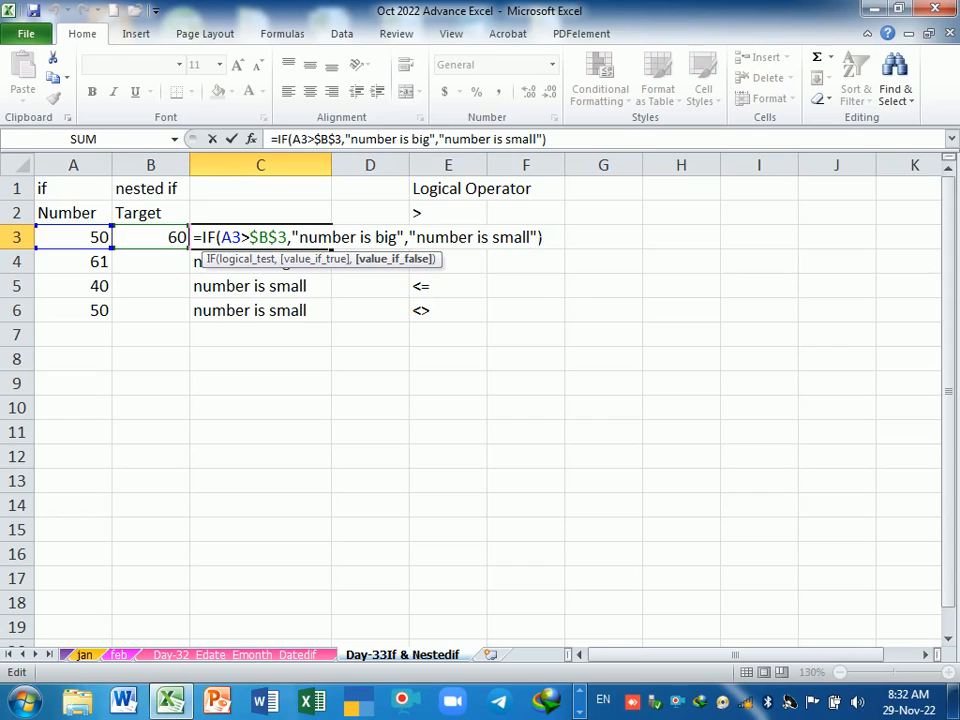
key("Return")
left_click(298, 364)
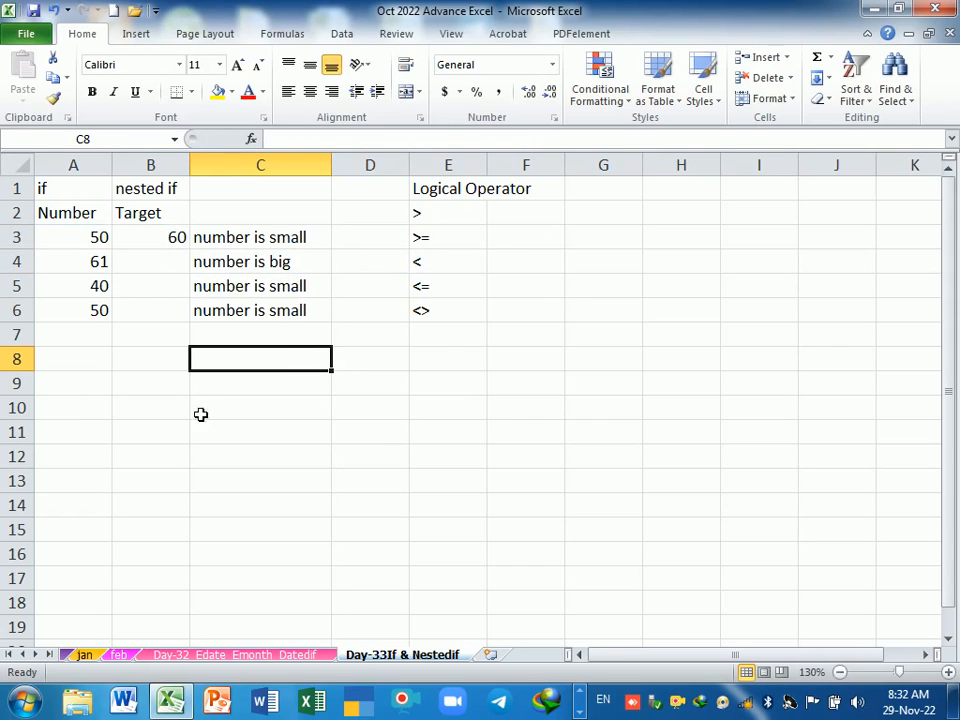
Step: Enter the heading "Average" in A8 for a second table
left_click(97, 366)
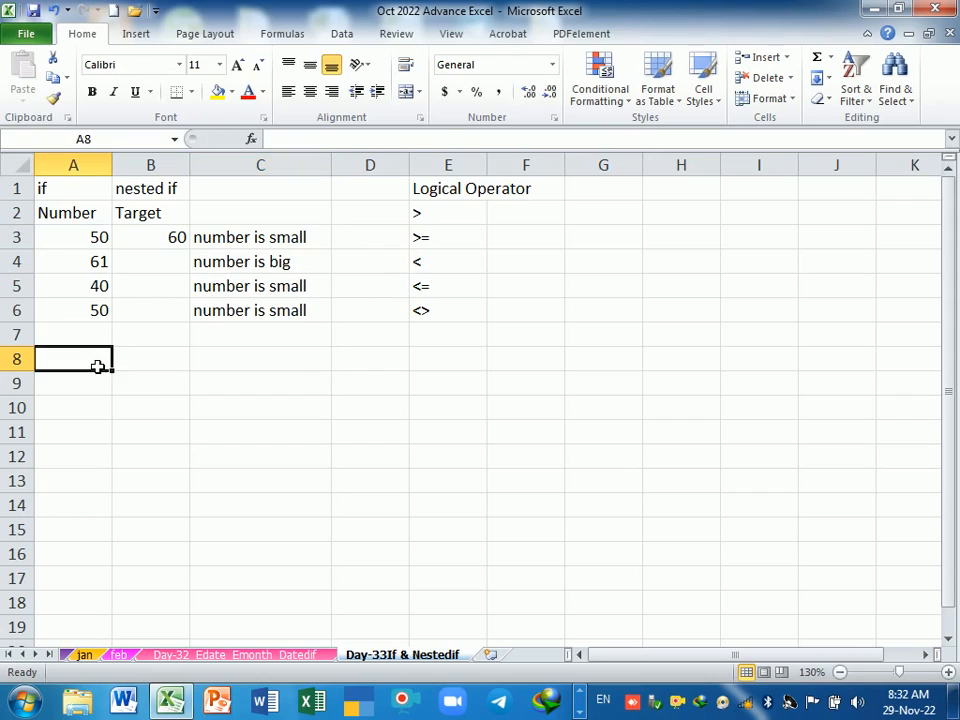
left_click(169, 366)
left_click(112, 366)
type("Aver")
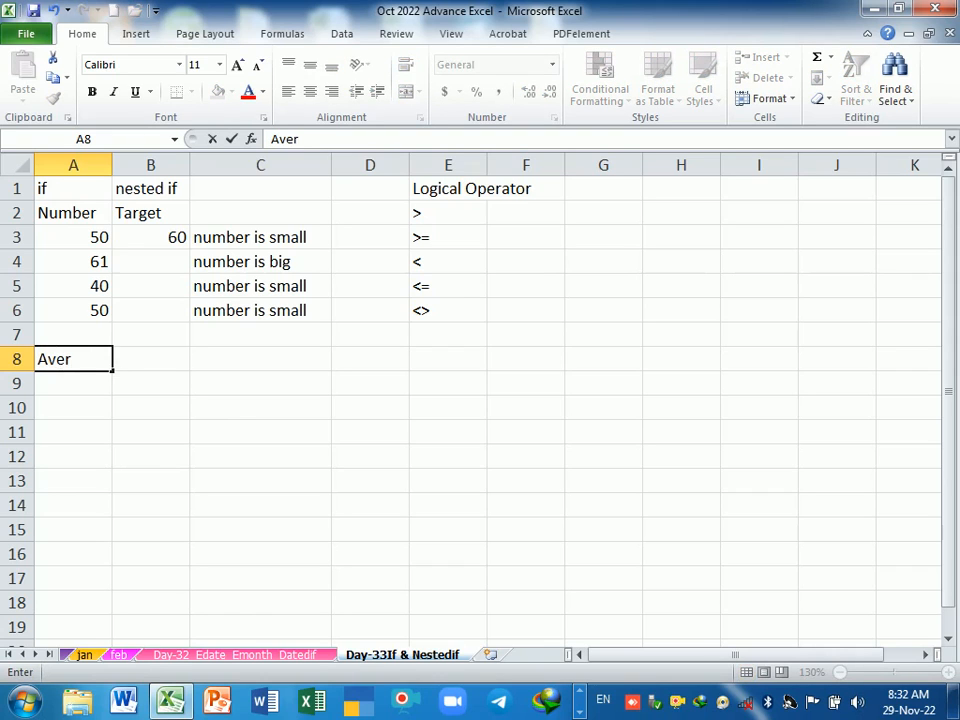
type("age")
key("Return")
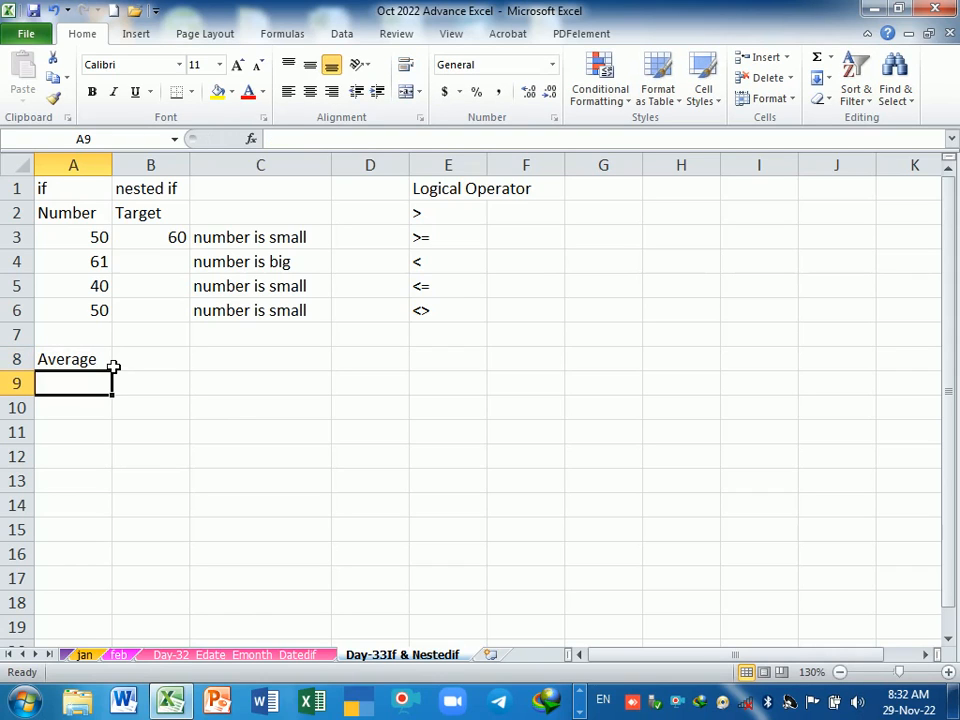
Step: Enter the averages 90, 50, 50, 70 and 80 in A9:A13
type("90")
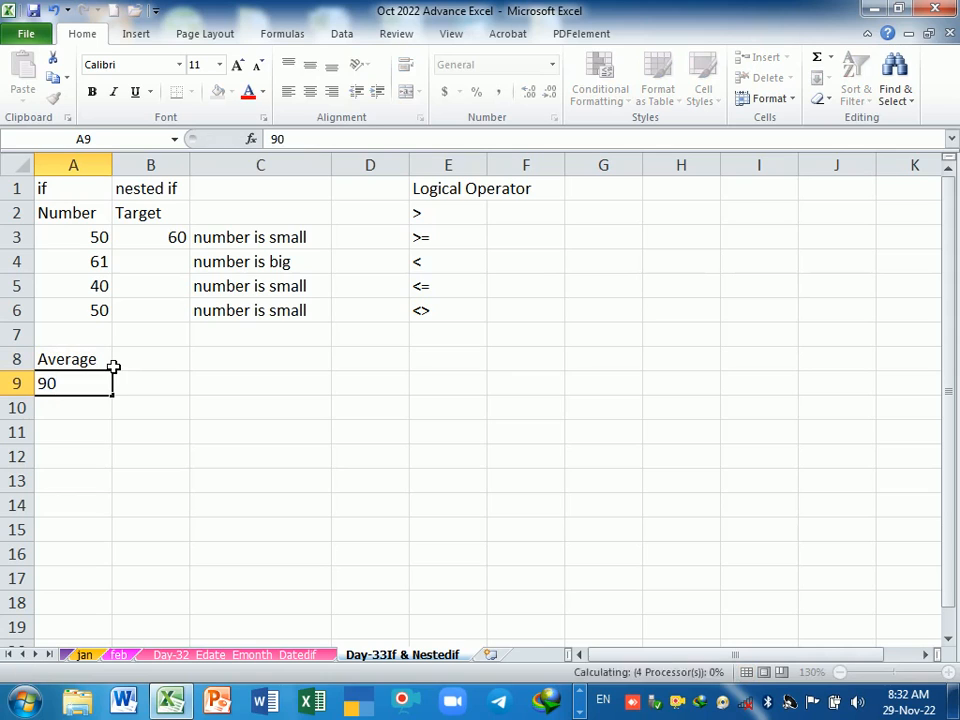
key("Return")
type("50")
key("Return")
type("50")
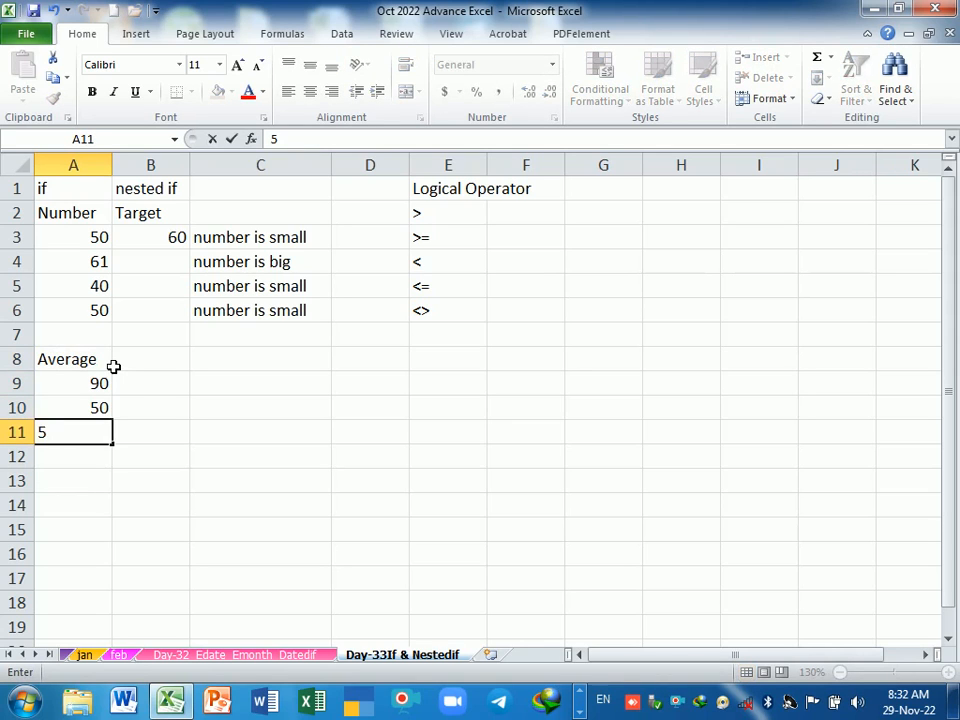
key("Return")
type("70")
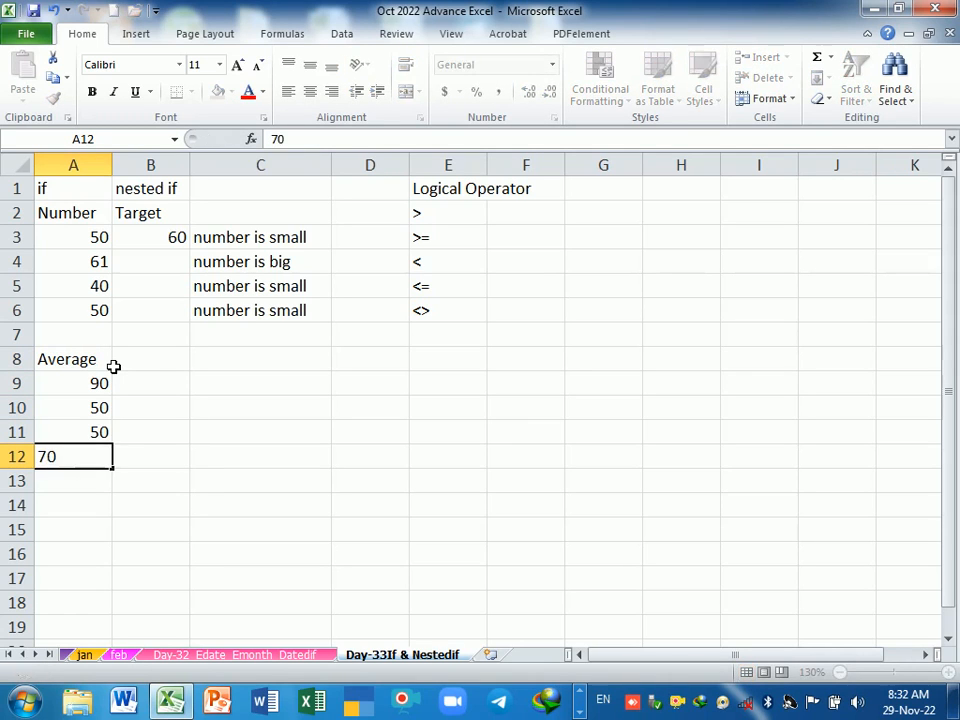
key("Return")
type("80")
key("Return")
Step: Complete the Average column with 80, 90 and 45 in A14:A16
type("8")
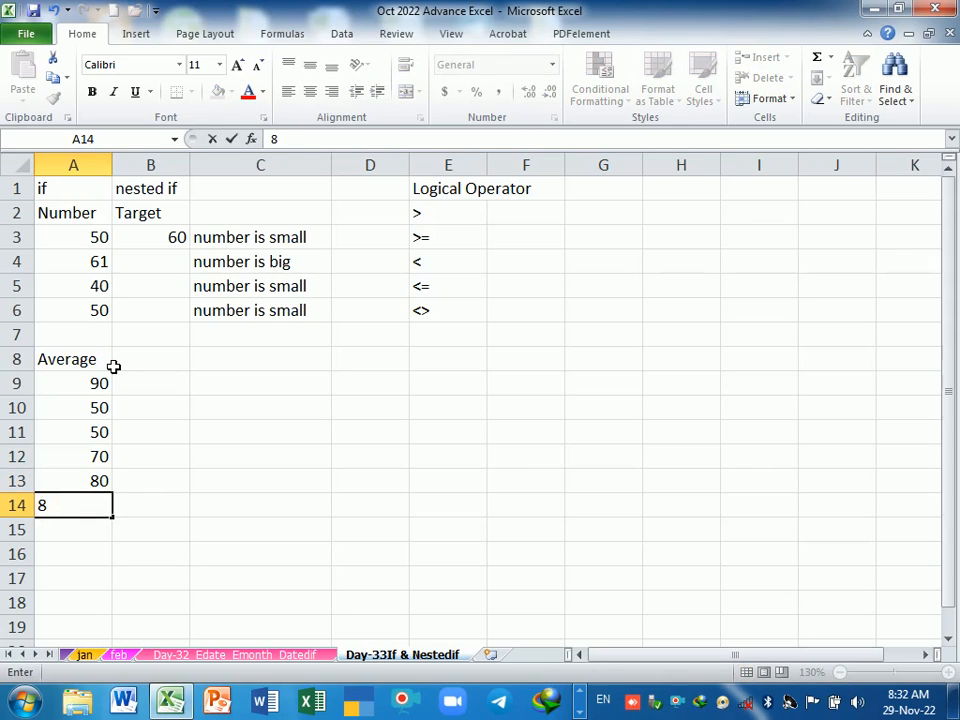
type("60")
key("Return")
key("Up")
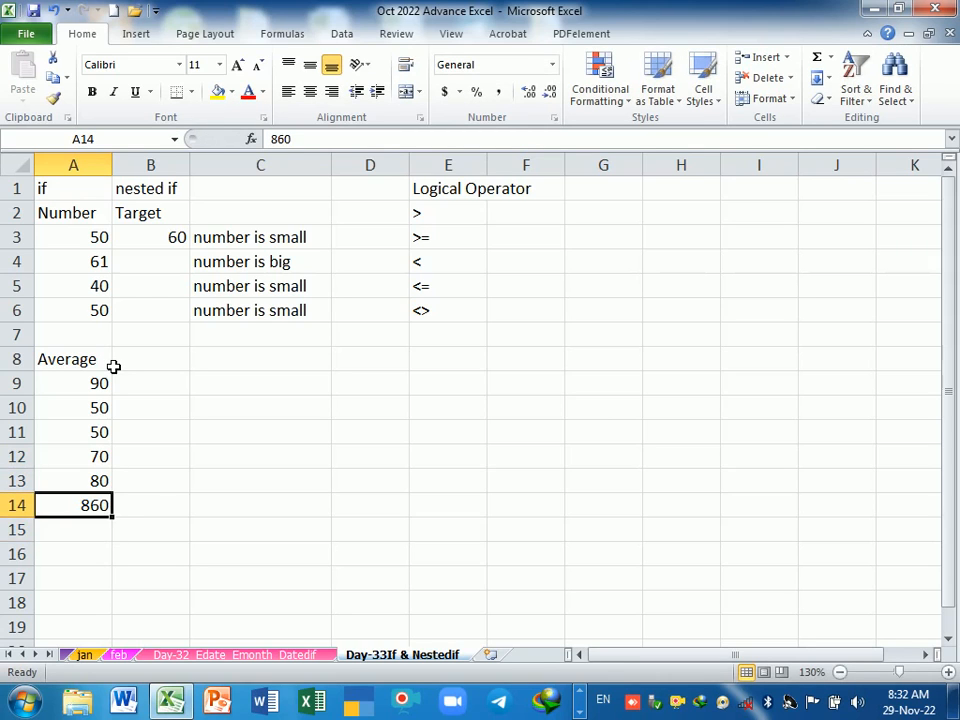
type("80")
key("Return")
type("90")
key("Return")
type("4")
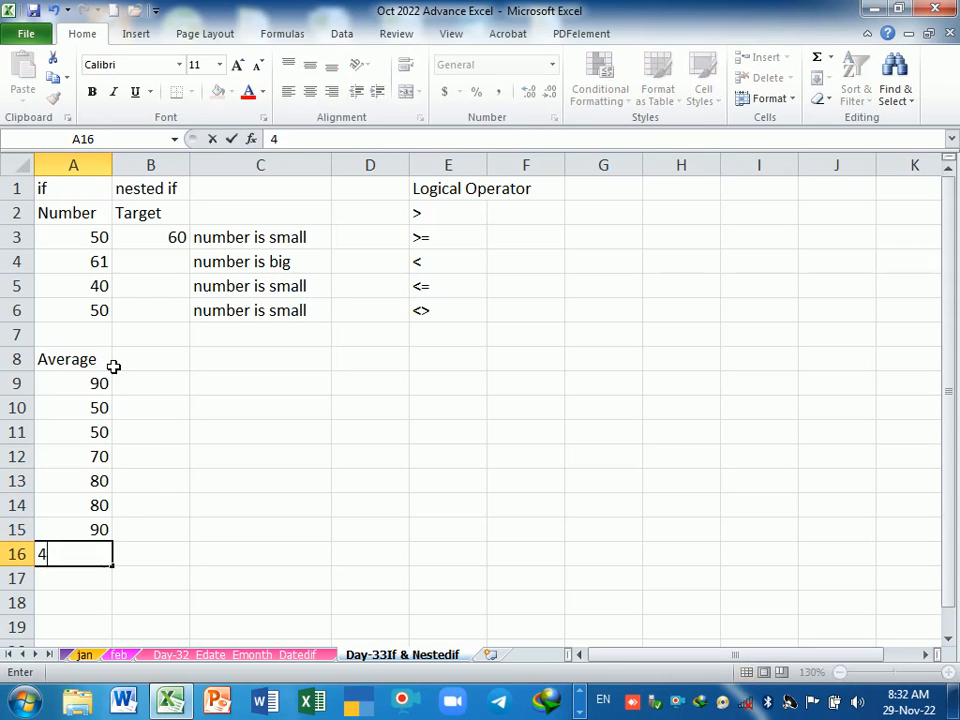
type("535")
key("BackSpace")
key("BackSpace")
key("Return")
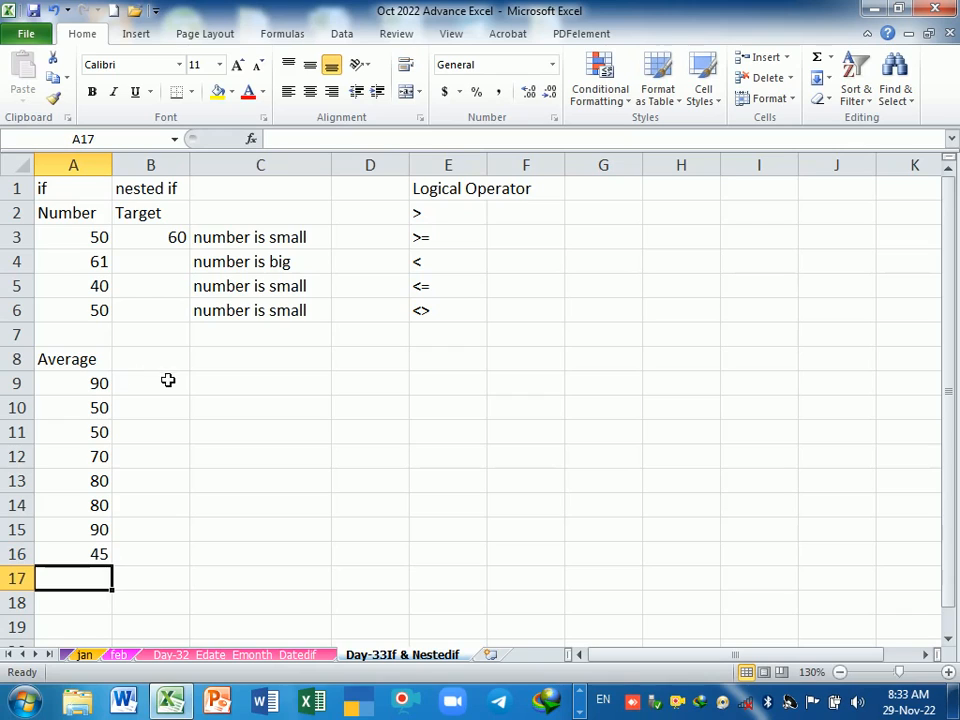
Step: Enter the heading "Grade" in B8 beside the Average heading
left_click(154, 386)
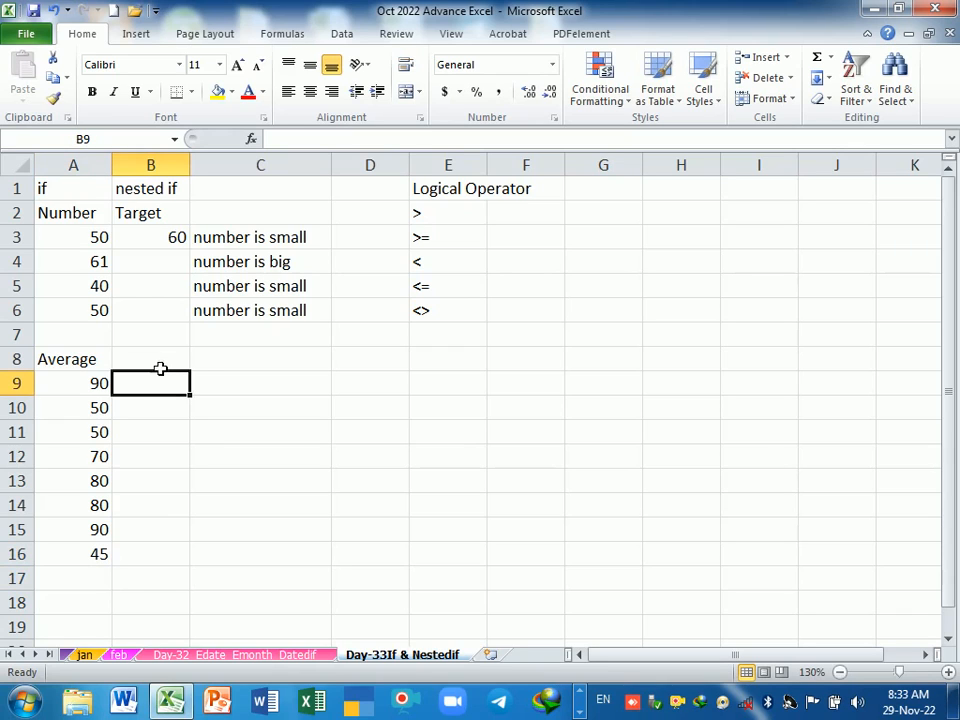
left_click(160, 363)
type("Grade")
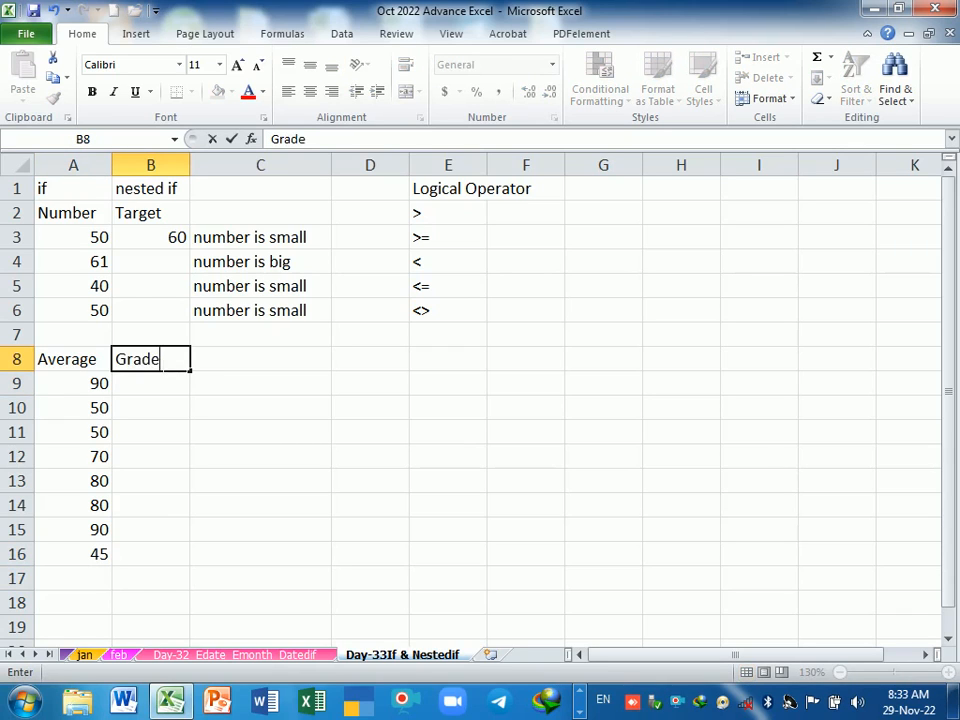
key("Return")
Step: Start an IF formula in B9 with the logical test A9>=70
type("=if")
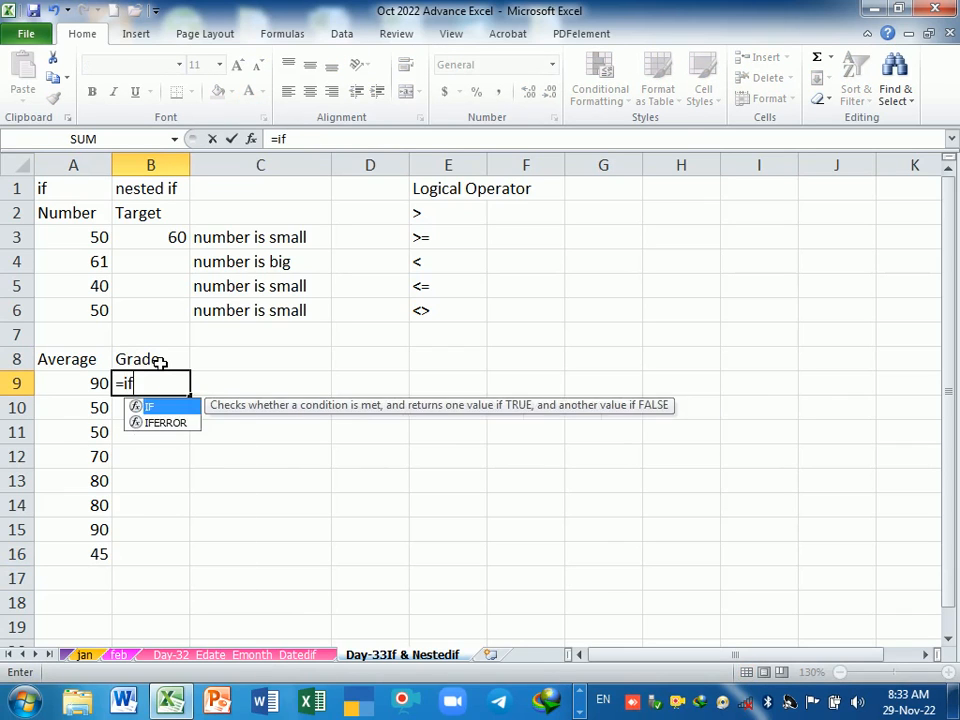
key("Tab")
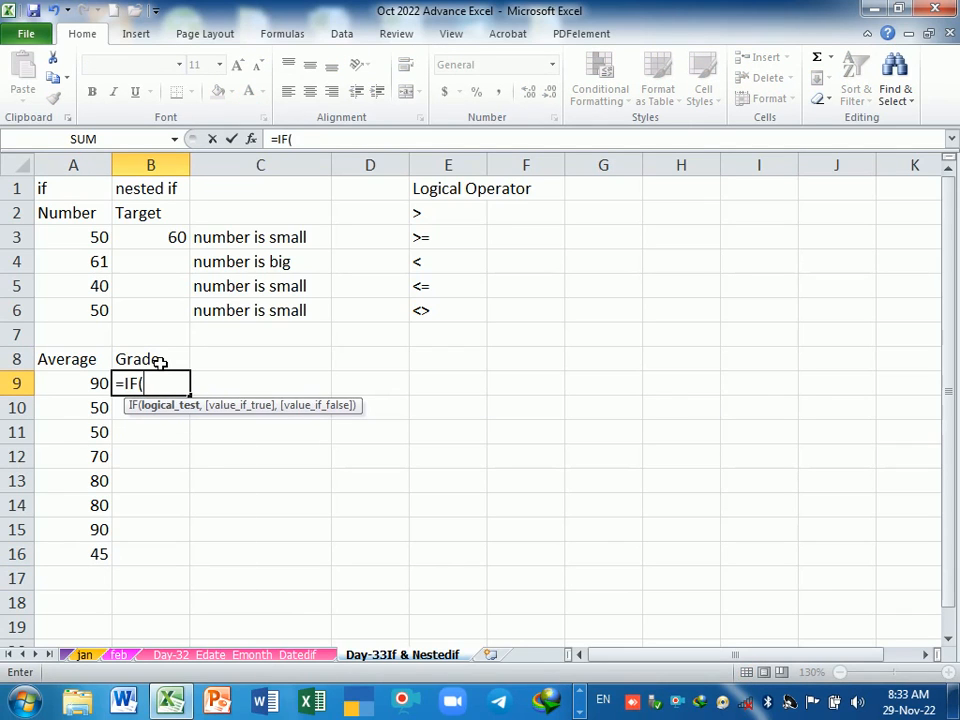
left_click(76, 390)
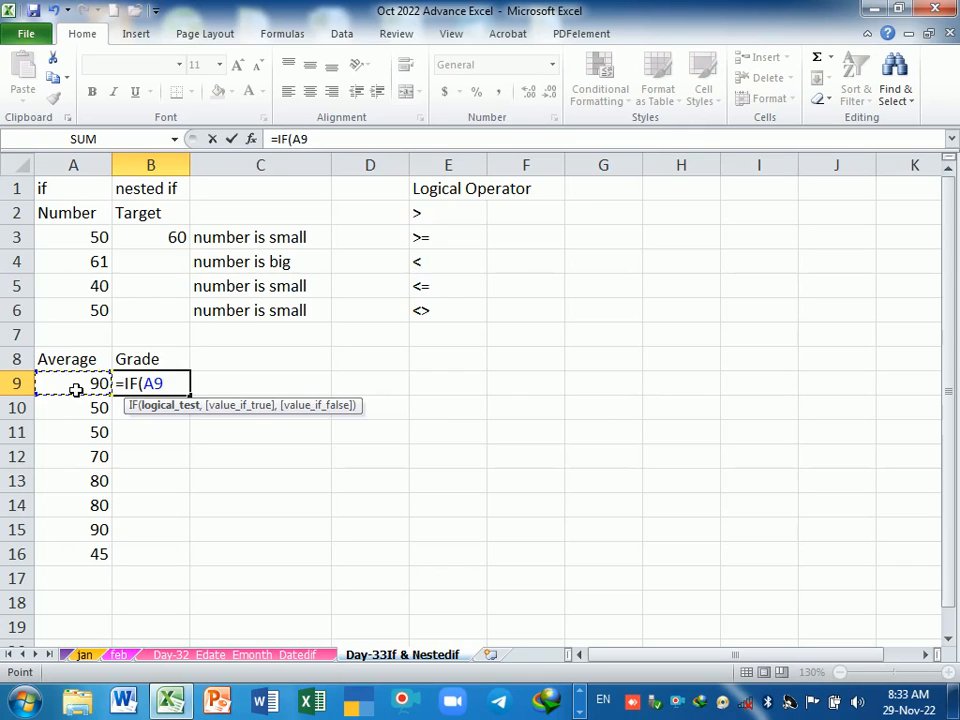
type(">=")
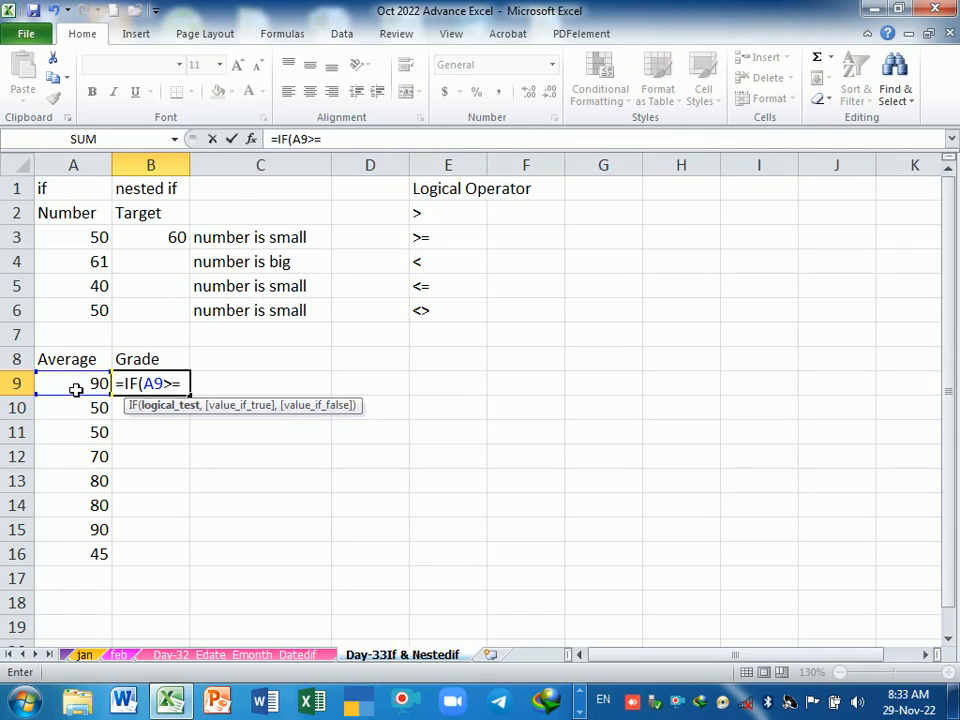
type("70")
Step: Complete the grade formula in B9 with "A" when true and "B" when false, and fill it down to B16
type(",\"")
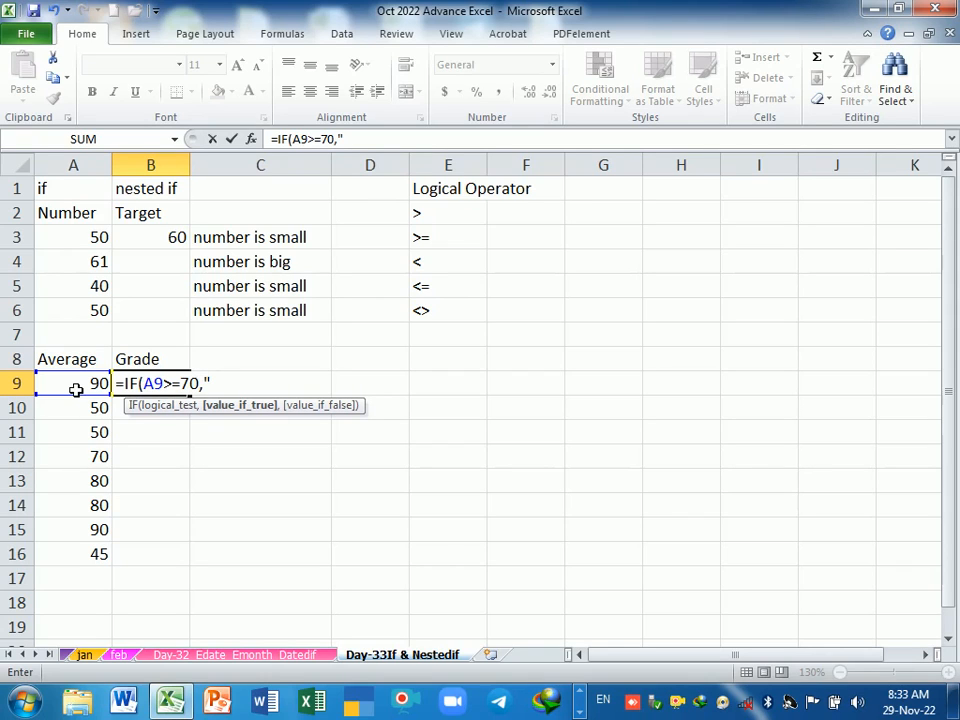
type("A")
type("\"")
type(",\"")
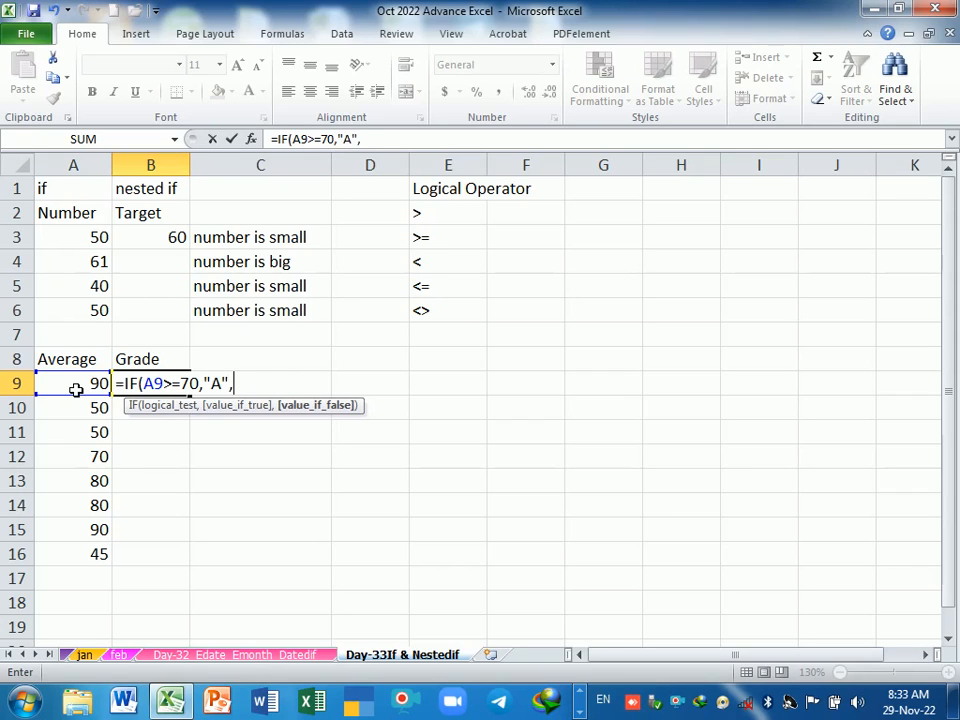
type("B\")")
key("Return")
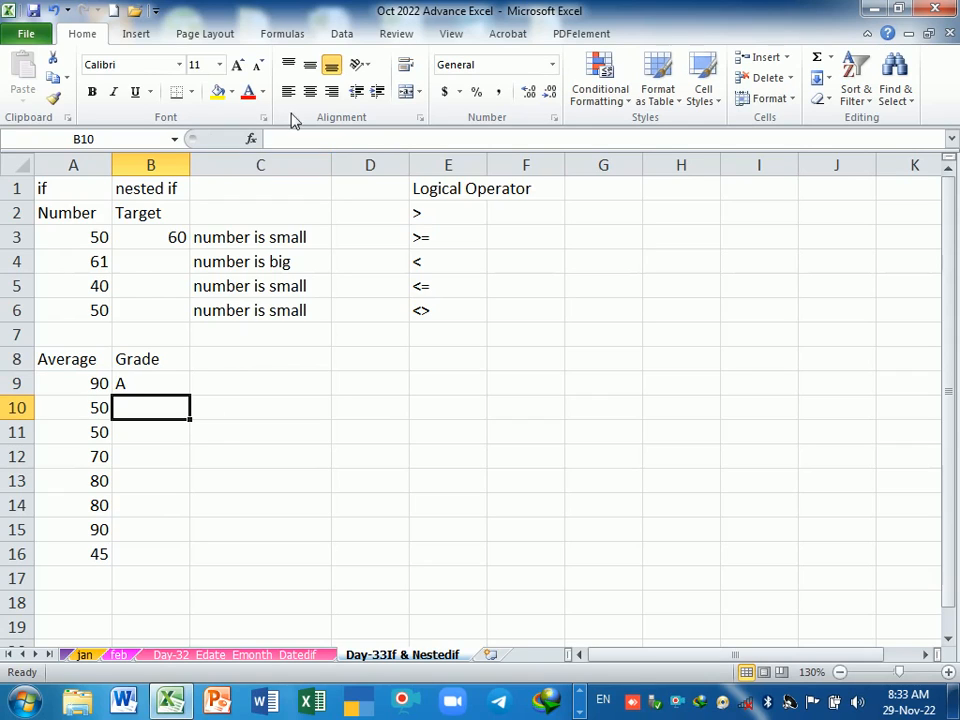
left_click(156, 388)
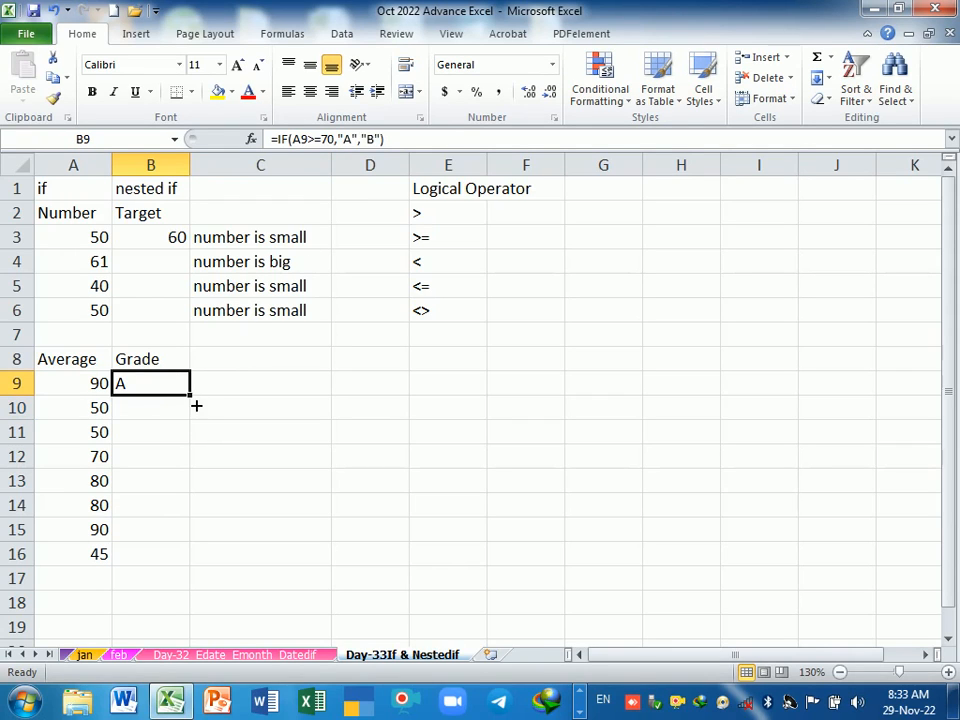
left_click_drag(190, 396, 190, 566)
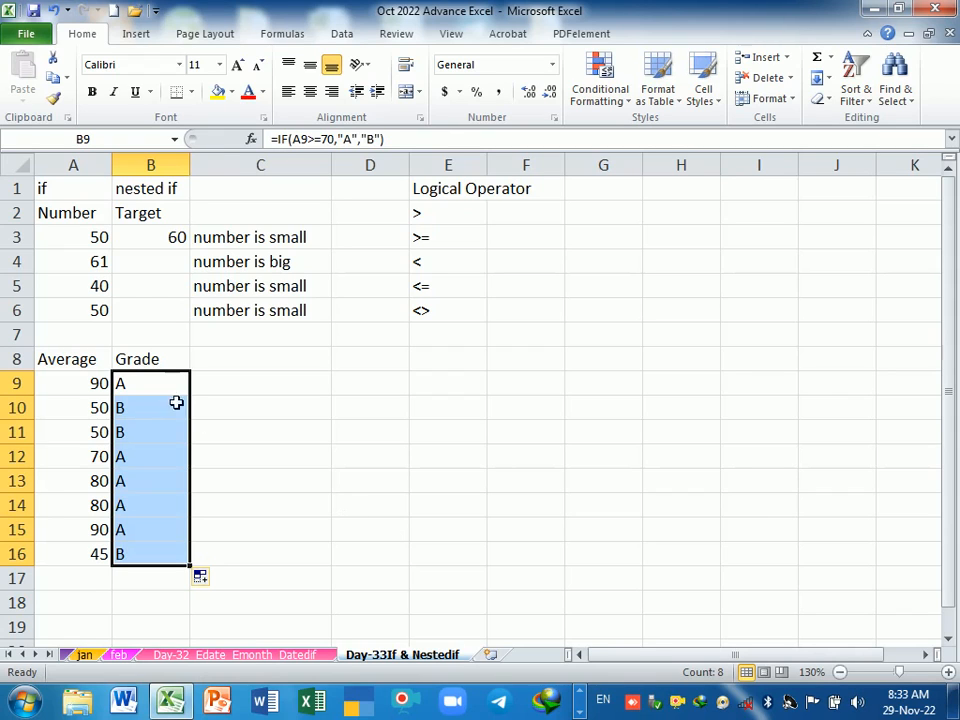
Step: Enter the heading "Result" in C8 beside the Grade heading
left_click(230, 363)
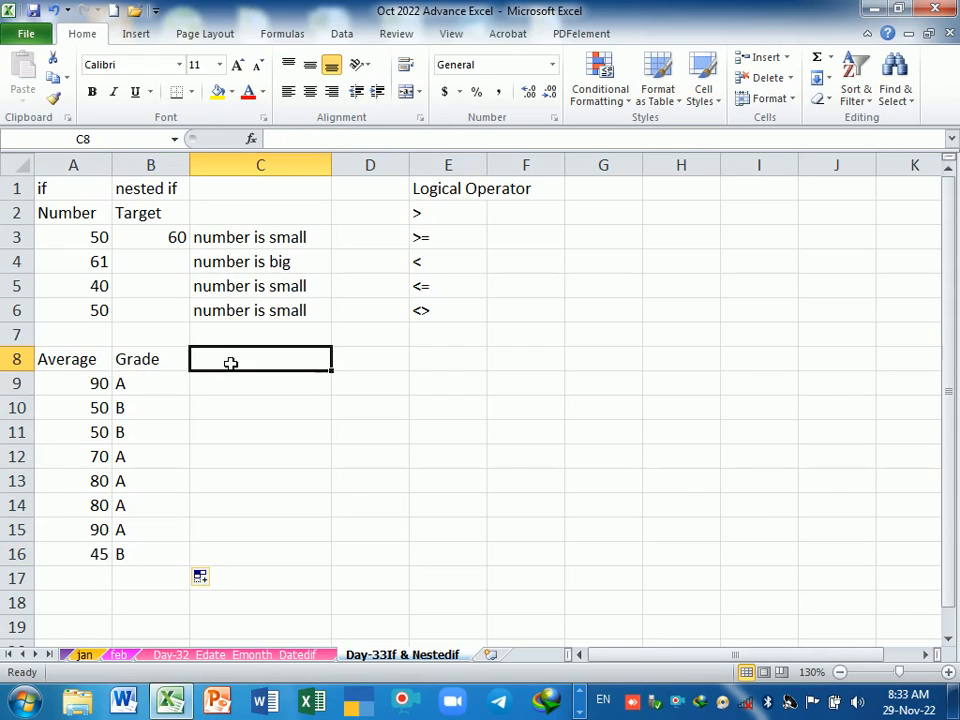
type("Result")
key("Return")
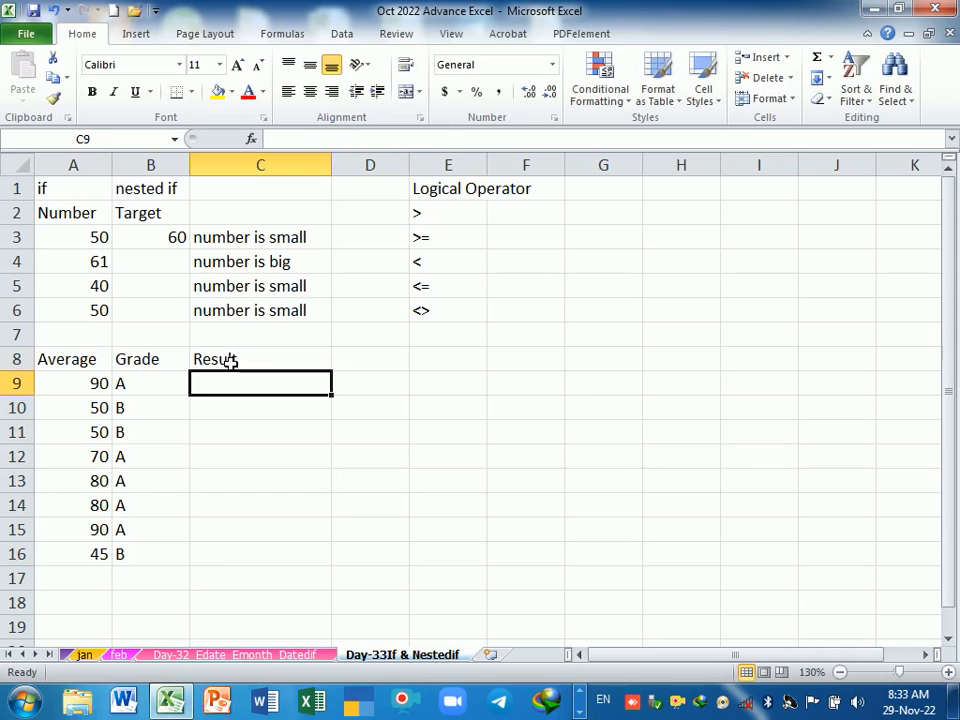
Step: Start an IF formula in C9 with the logical test A9>=80
type("=")
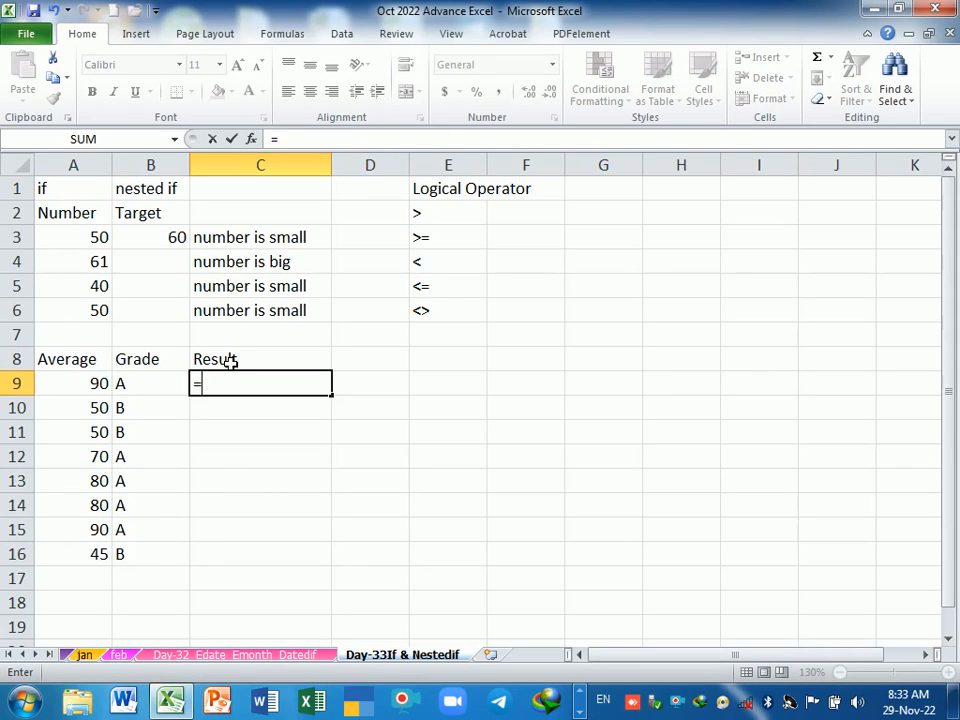
type("if")
key("Tab")
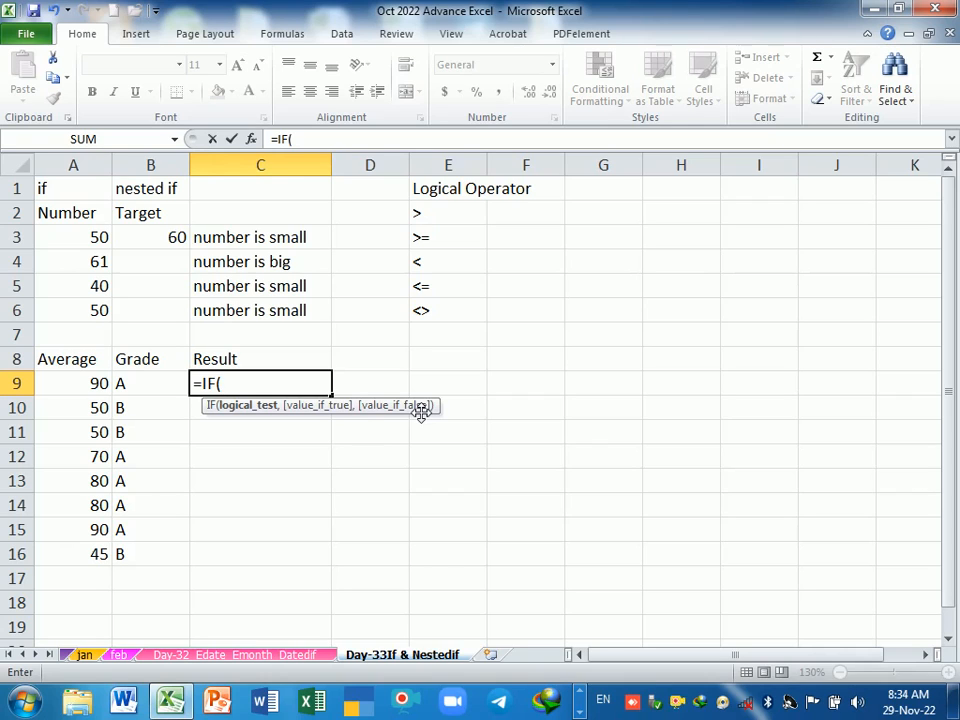
left_click(88, 384)
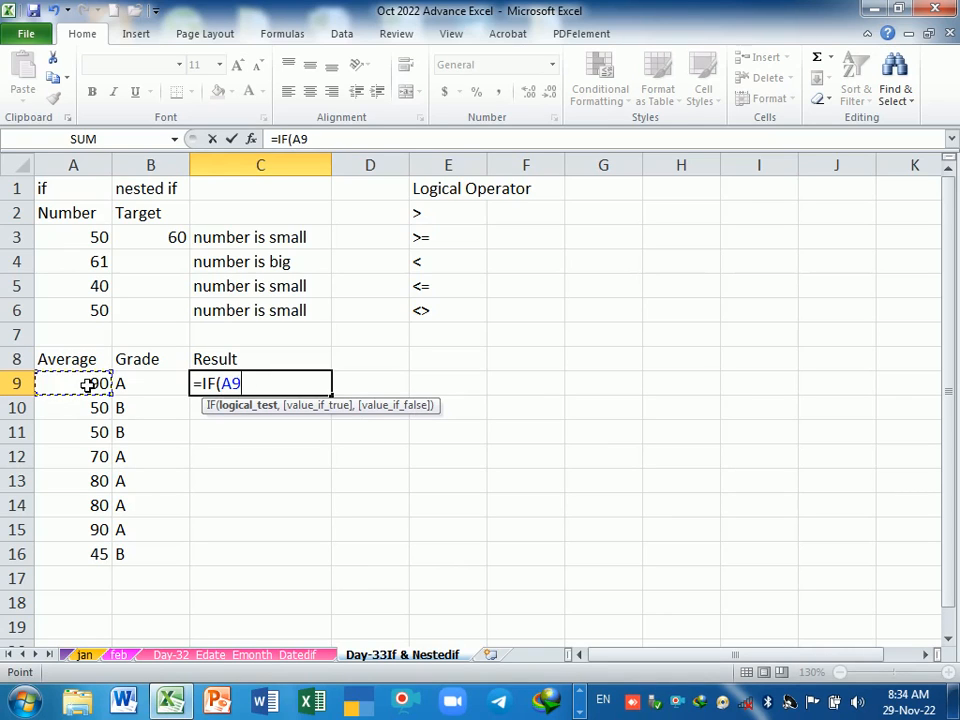
type(">=80")
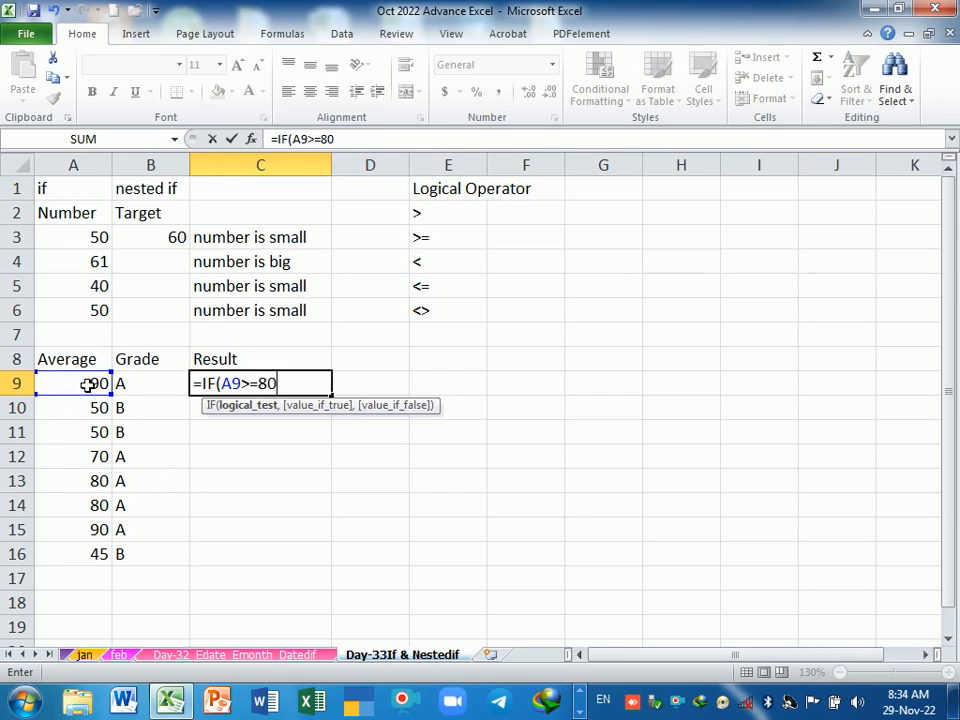
Step: Complete the result formula in C9 with "Pass" when true and "Fail" when false, and fill it down to C16
type(",\"")
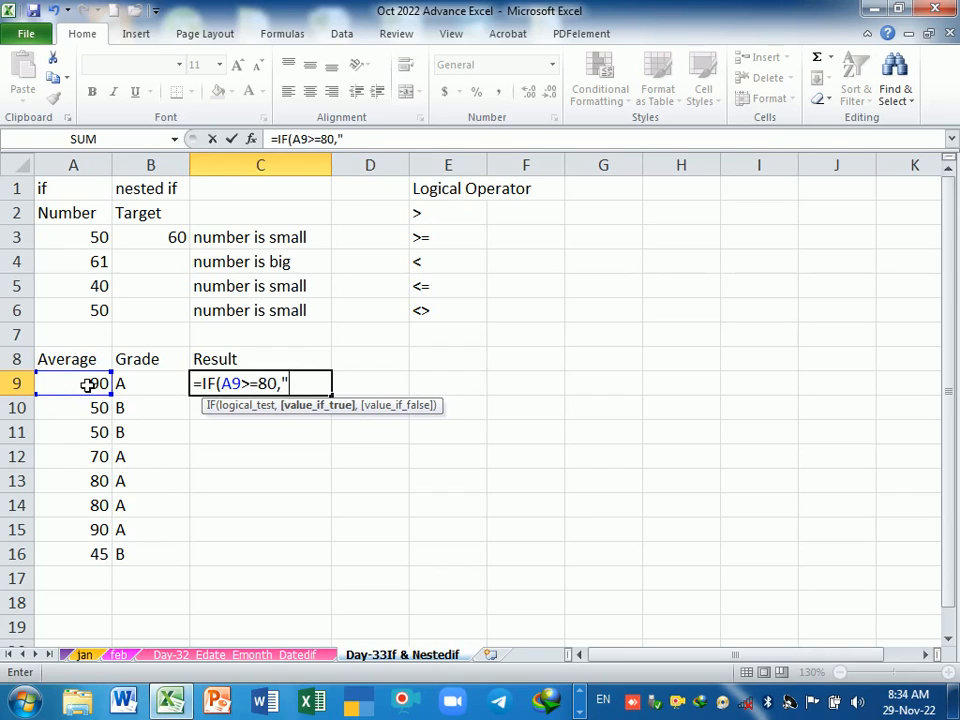
type("Pass\"")
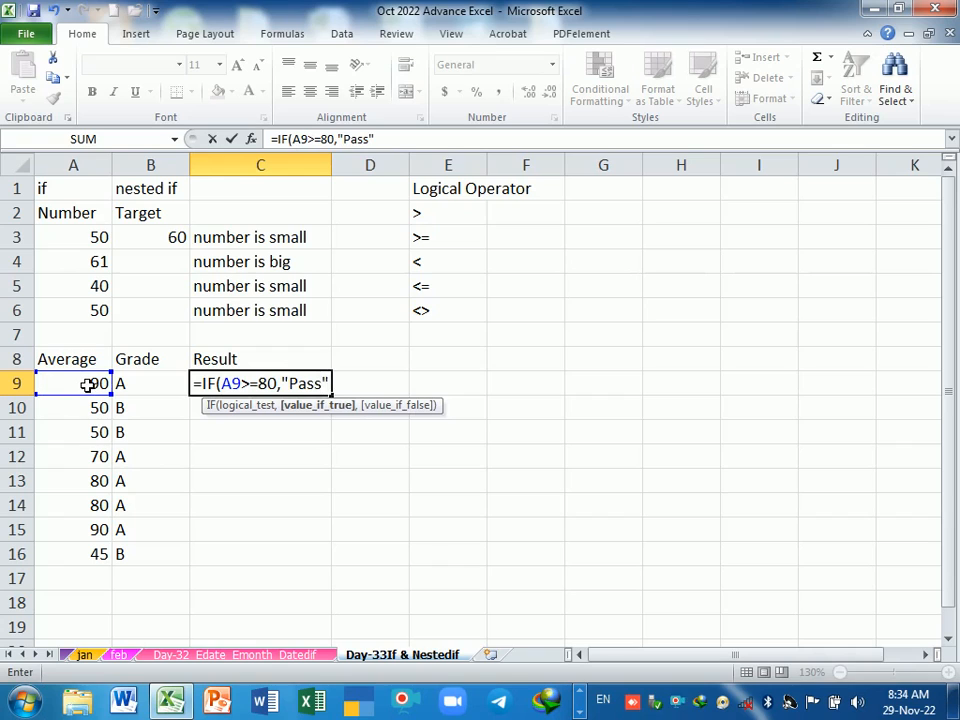
type(",")
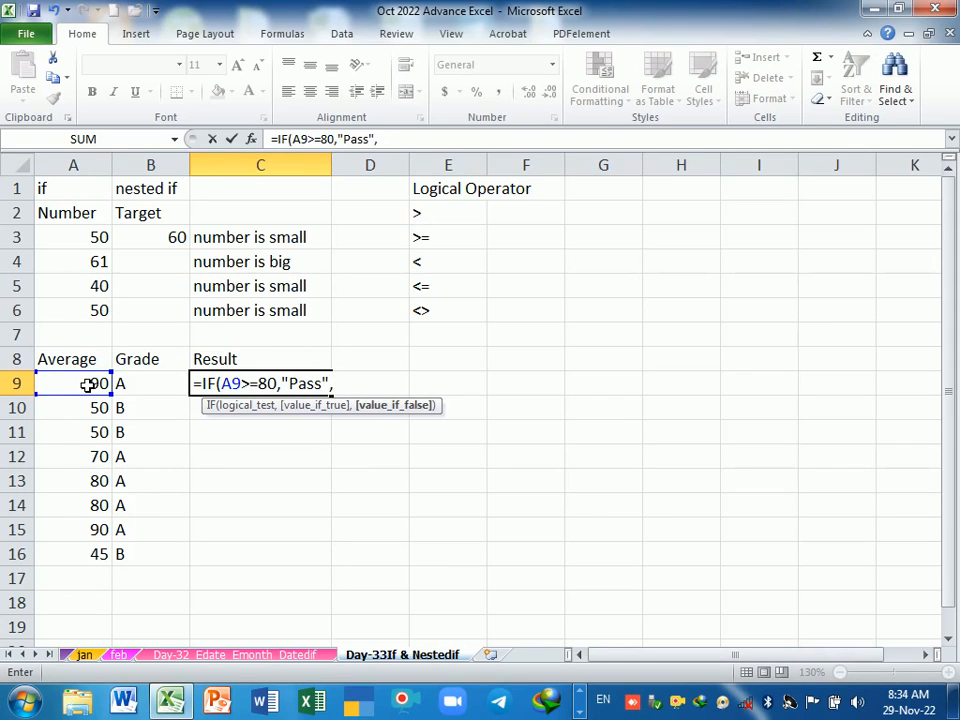
type("\"")
type("Fail\")")
key("Return")
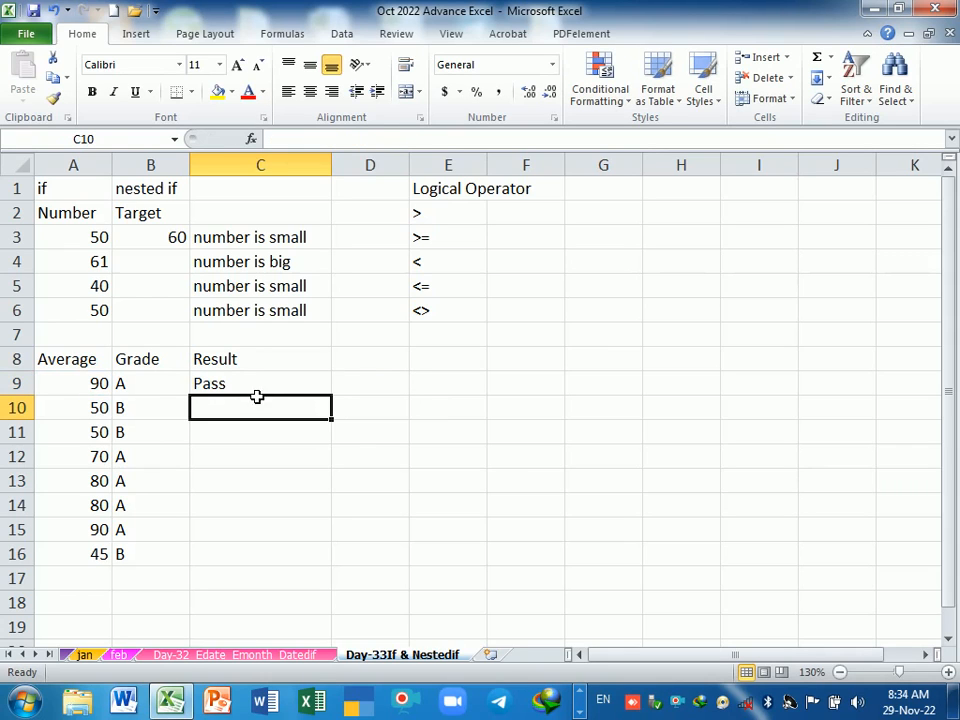
left_click(300, 390)
left_click_drag(339, 405, 341, 568)
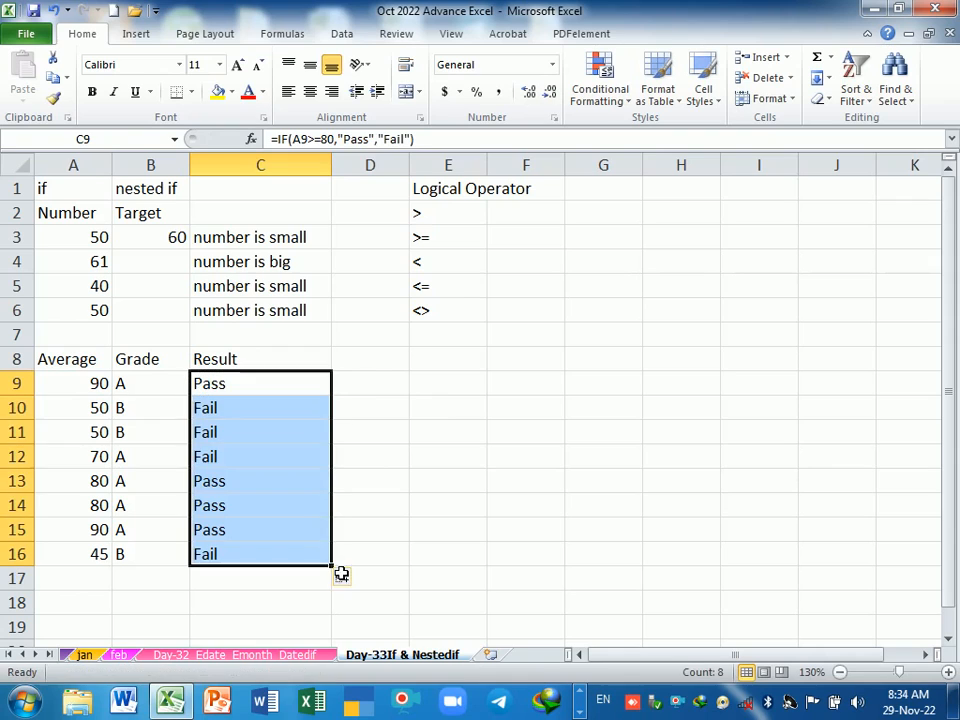
left_click(230, 487)
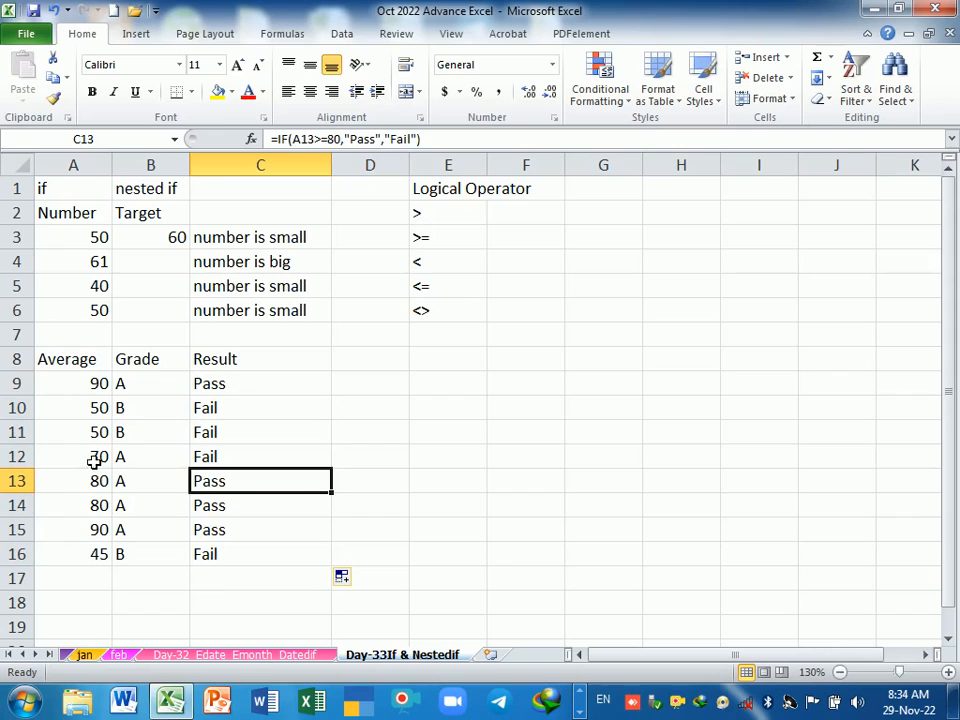
Step: Enter a second "Grade" heading in D8 beside the Result heading
left_click(381, 403)
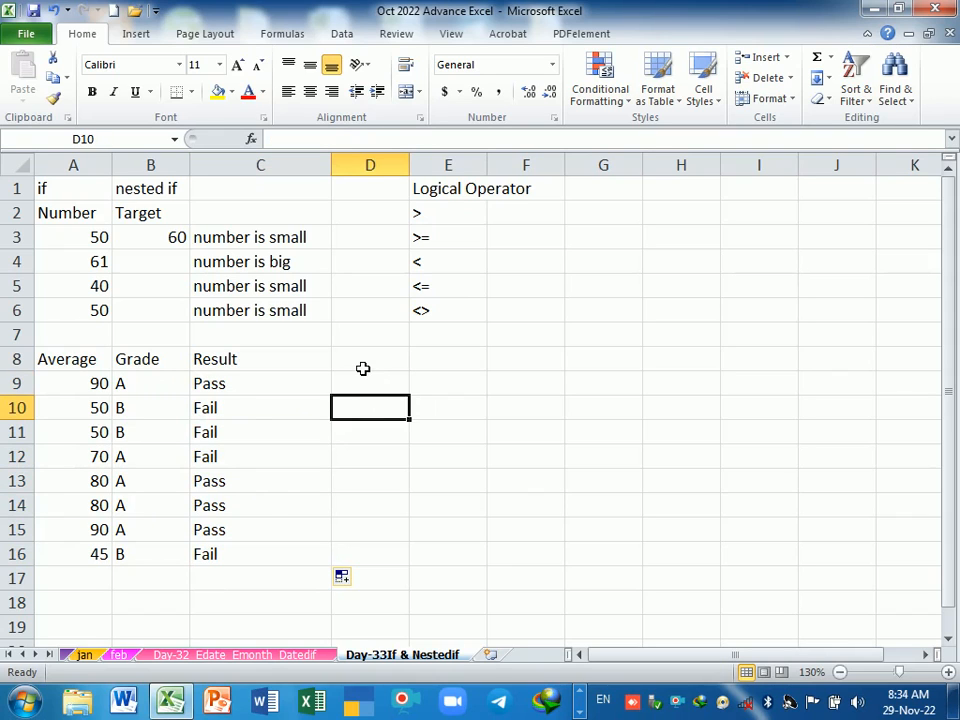
left_click(362, 368)
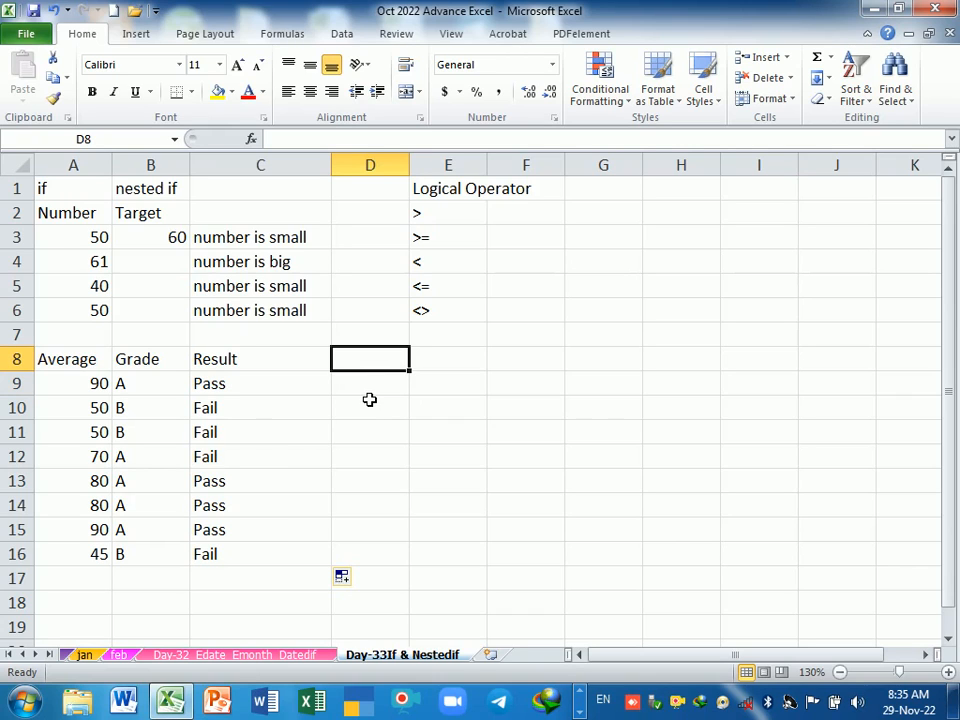
type("Grade")
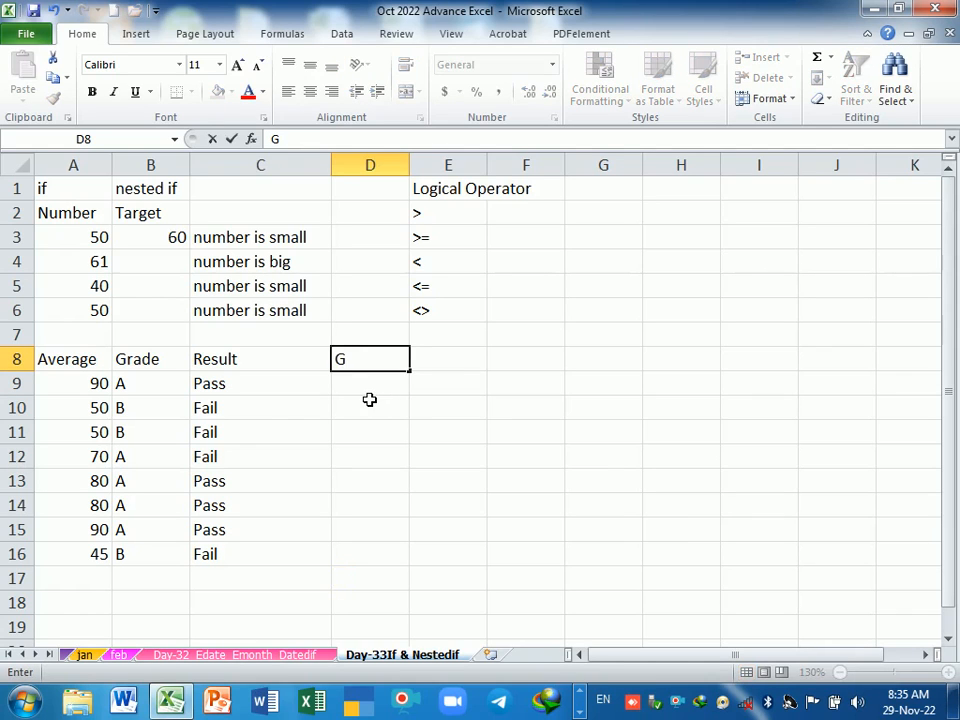
key("Return")
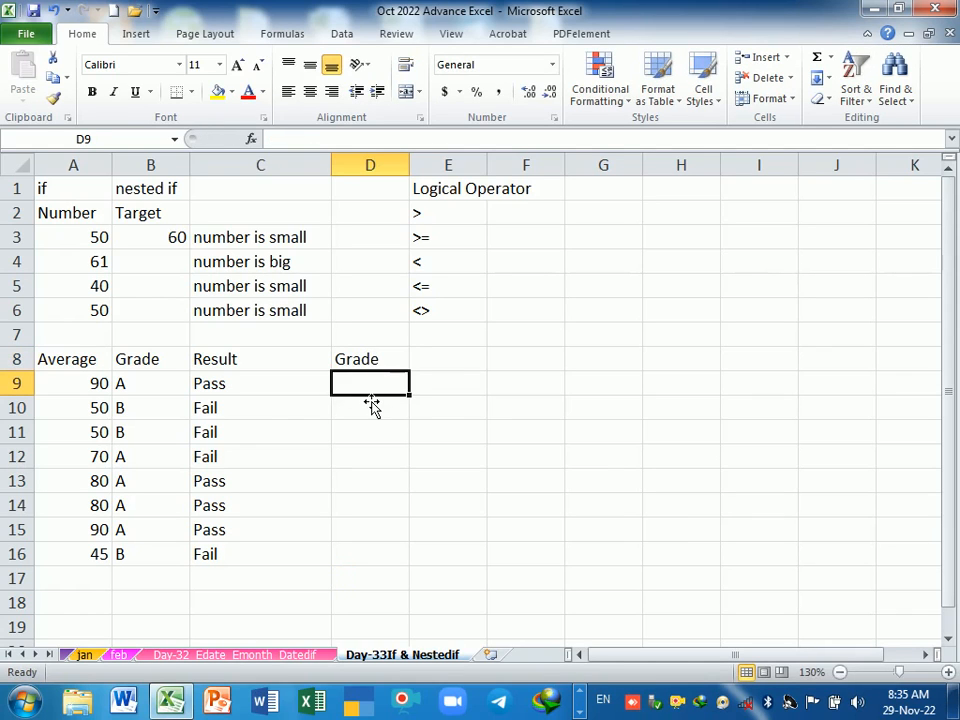
Step: Start an IF formula in D9 that tests A9>=90 and returns "A" when true
type("=if")
key("Tab")
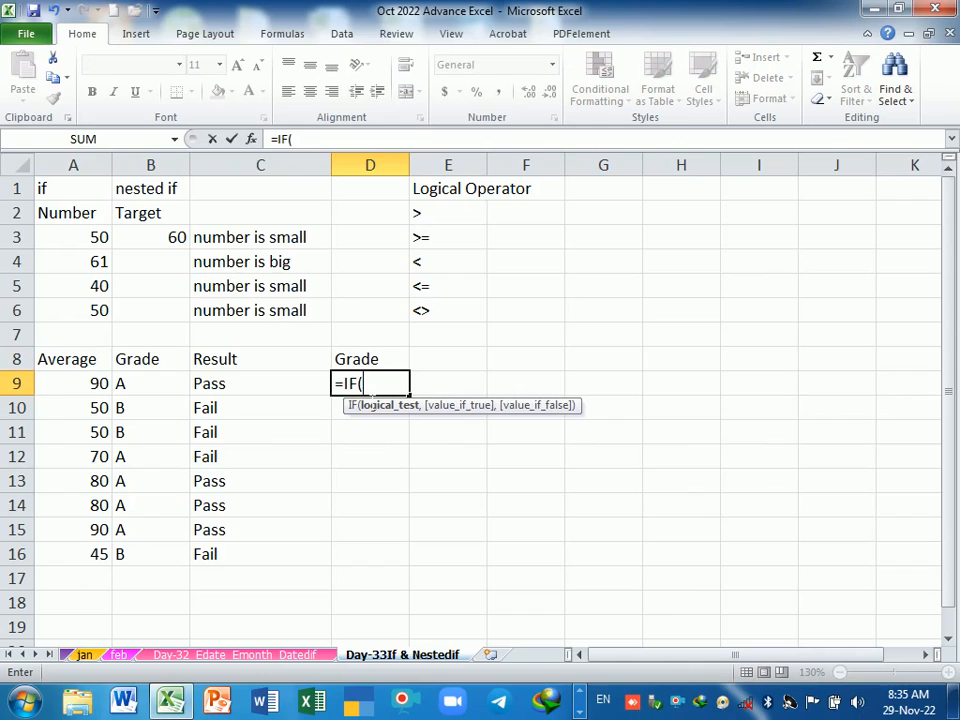
left_click(95, 385)
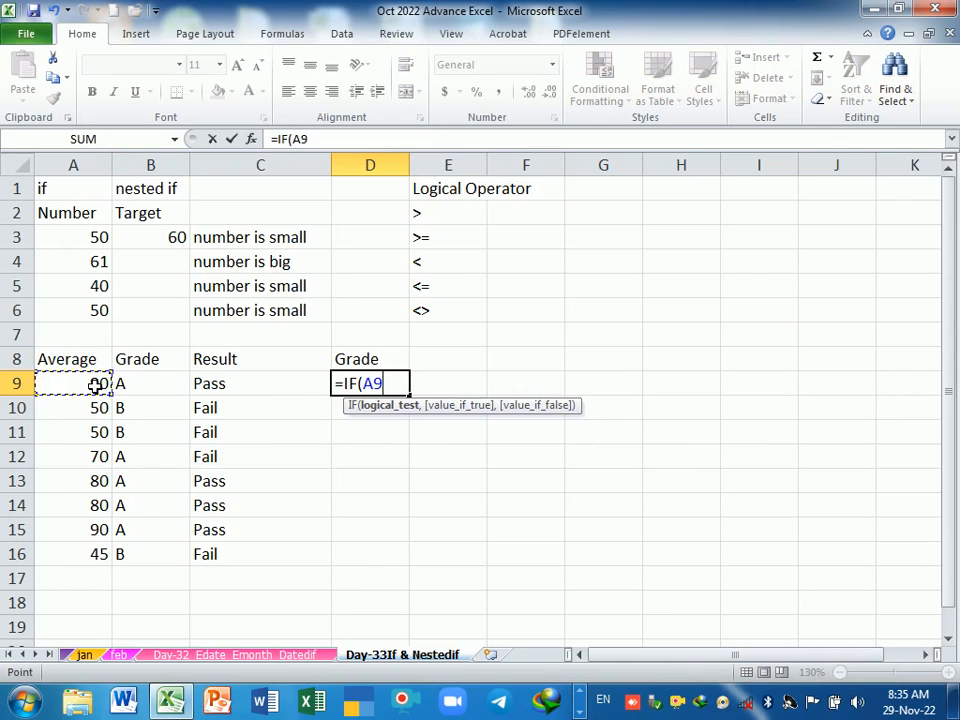
type(">=8")
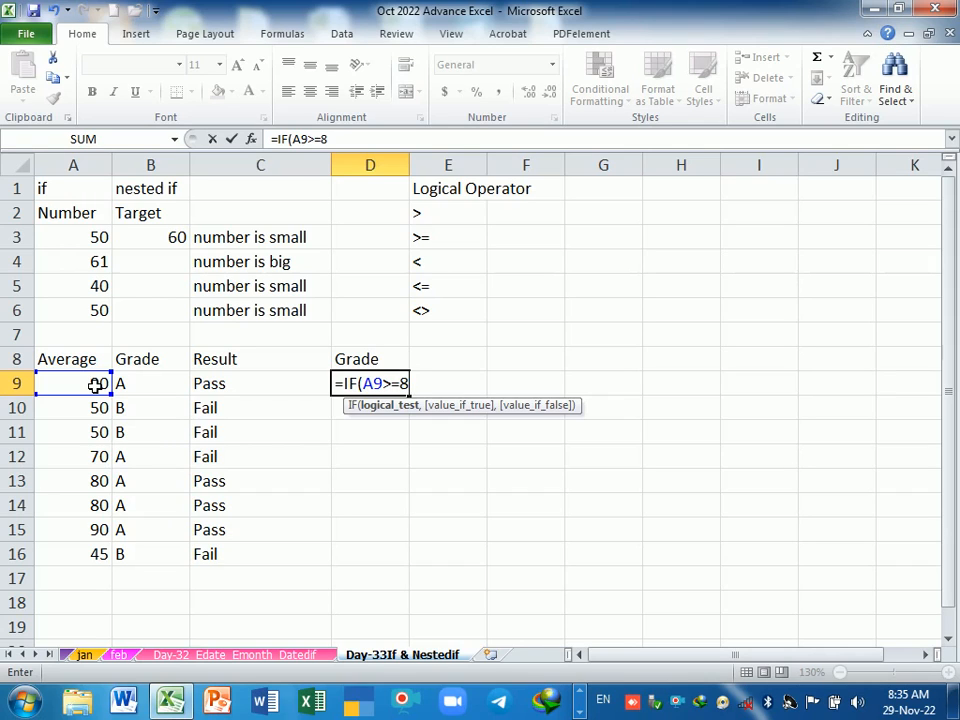
key("BackSpace")
type("90,\"A")
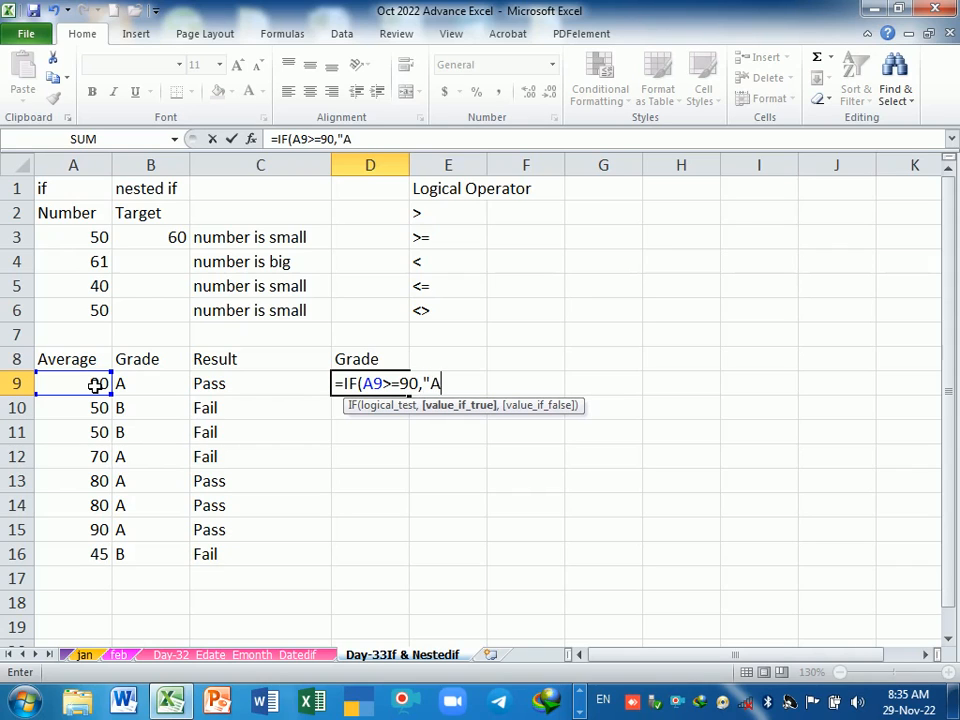
Step: Nest a second IF as the false value in D9, testing A9>70 and returning "B" when true
type("\",i")
key("Tab")
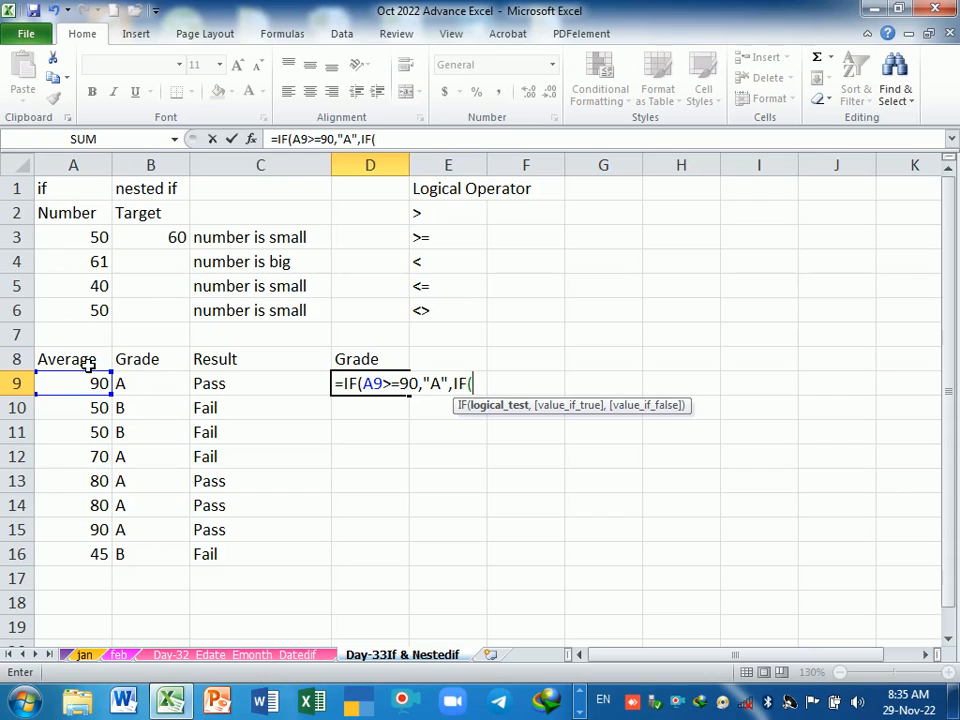
left_click(82, 392)
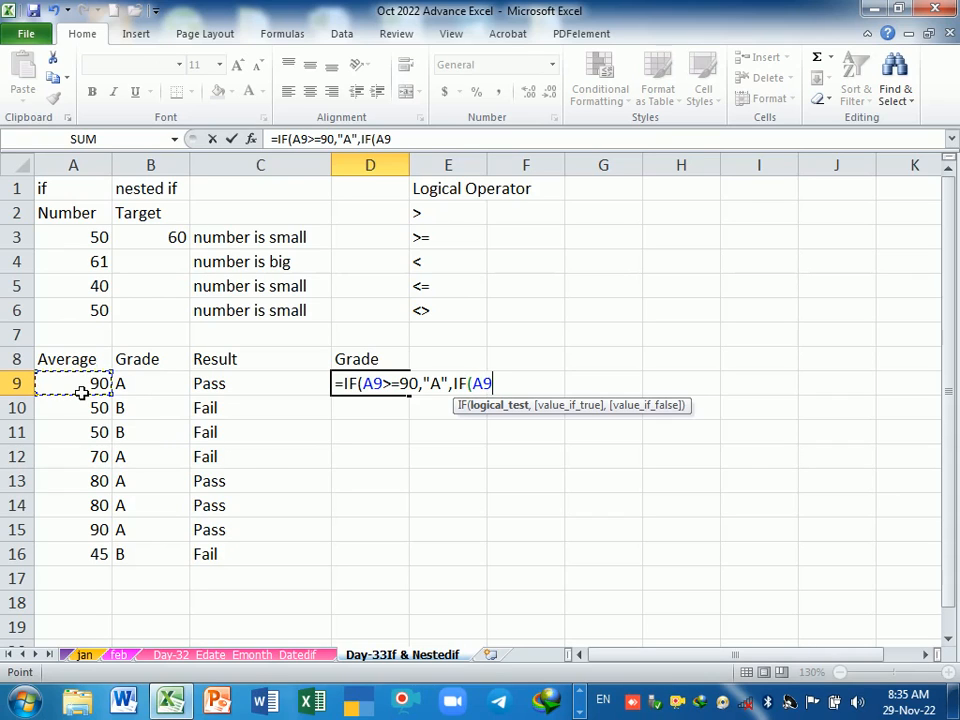
type(">70,")
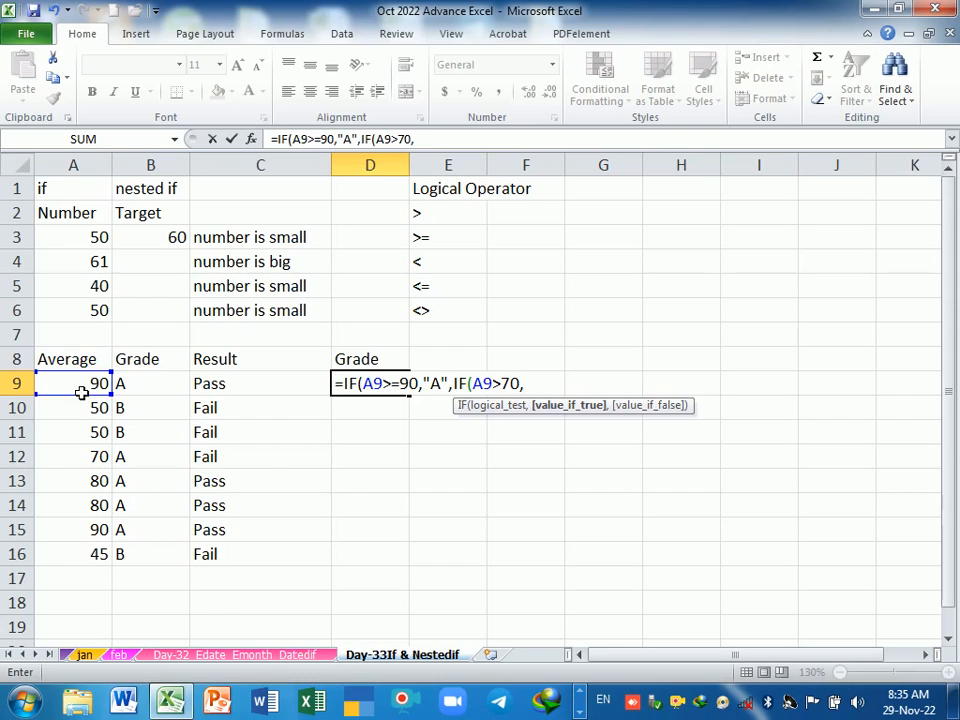
type("\"B\",")
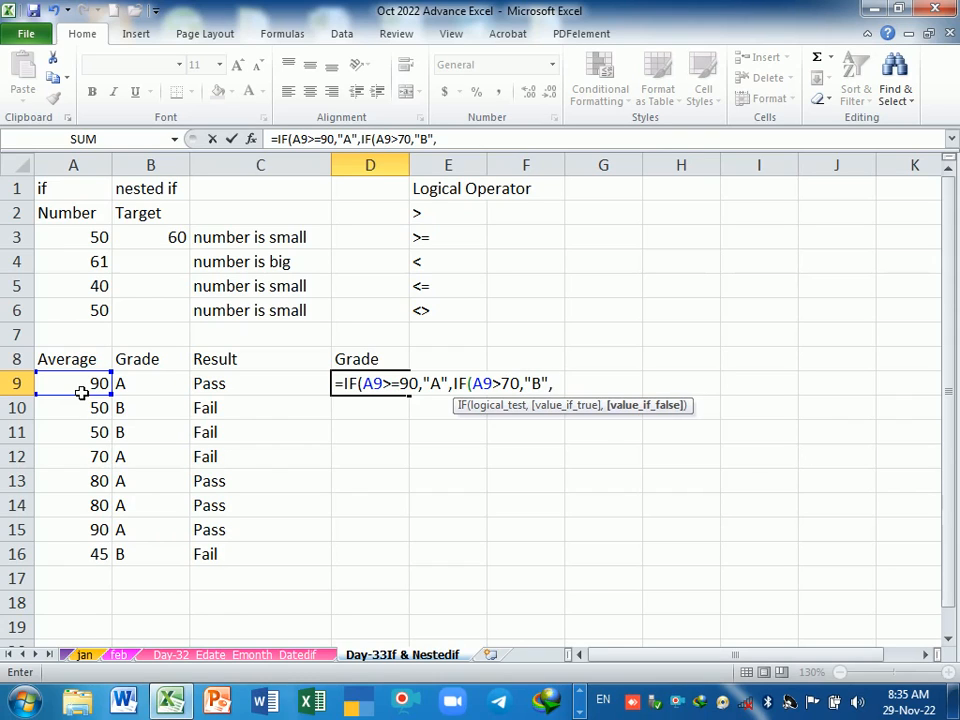
Step: Nest a third IF in the D9 formula, testing A9>=55 and returning "C" when true
type("if")
key("Tab")
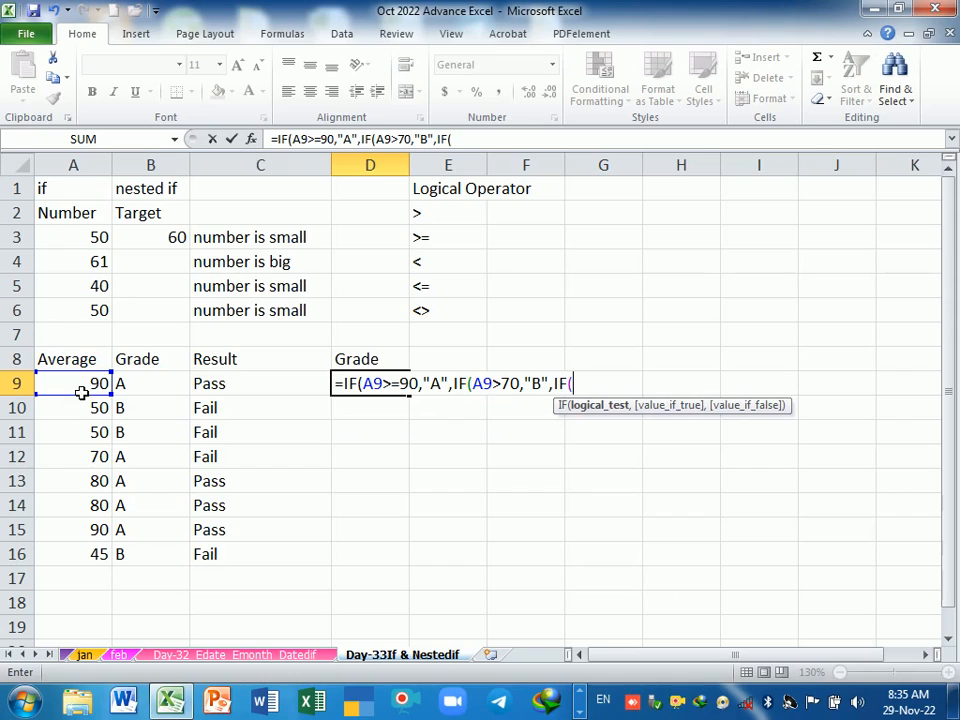
left_click(82, 393)
type(">")
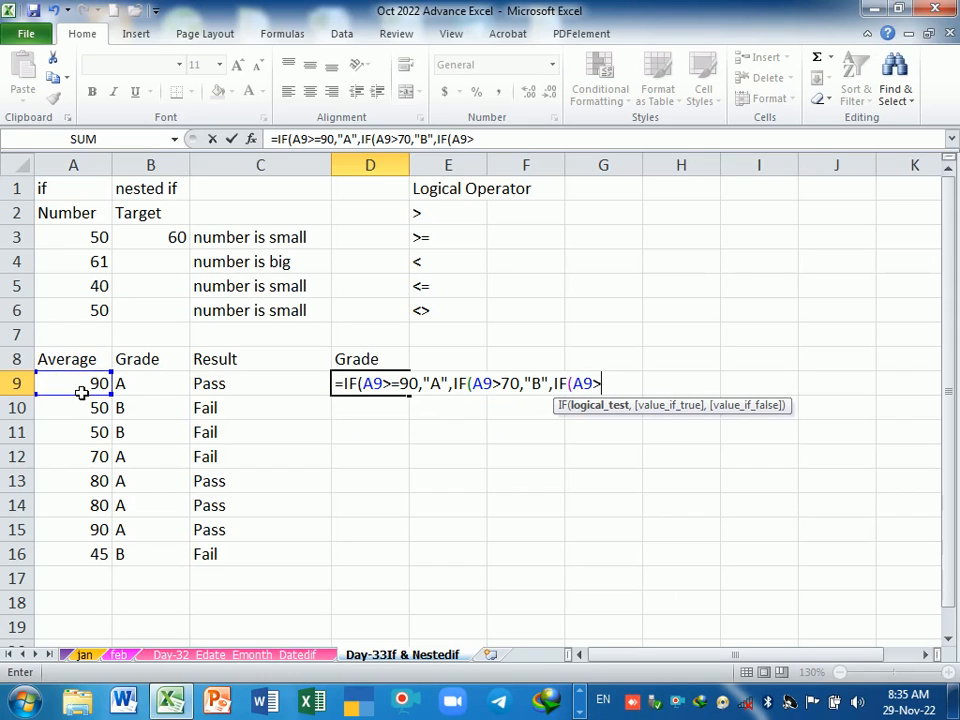
type("=55,\"")
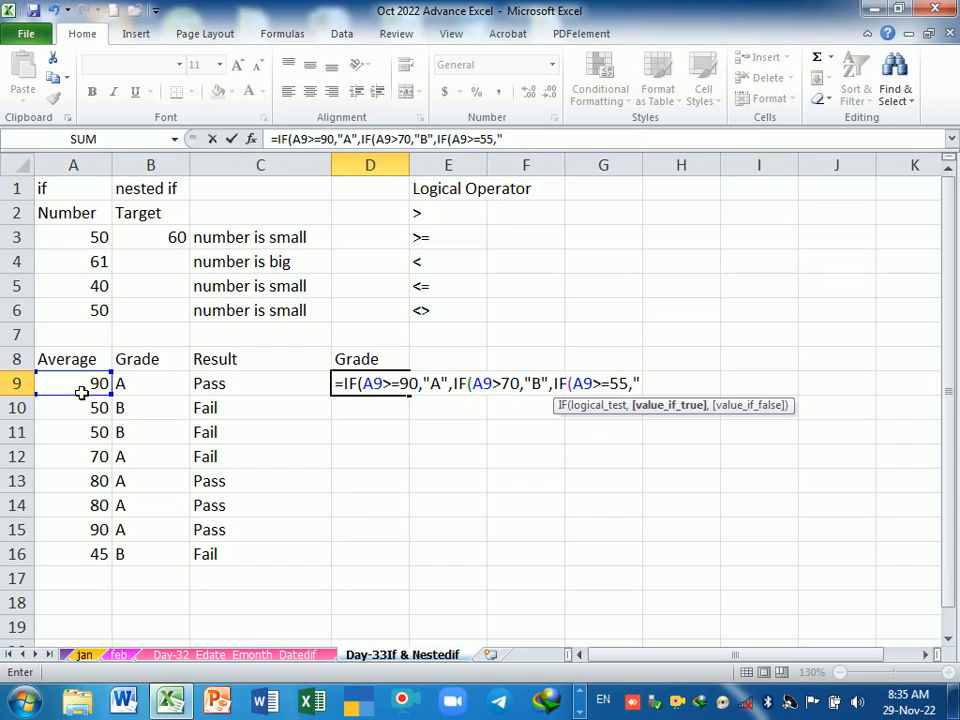
type("C\",")
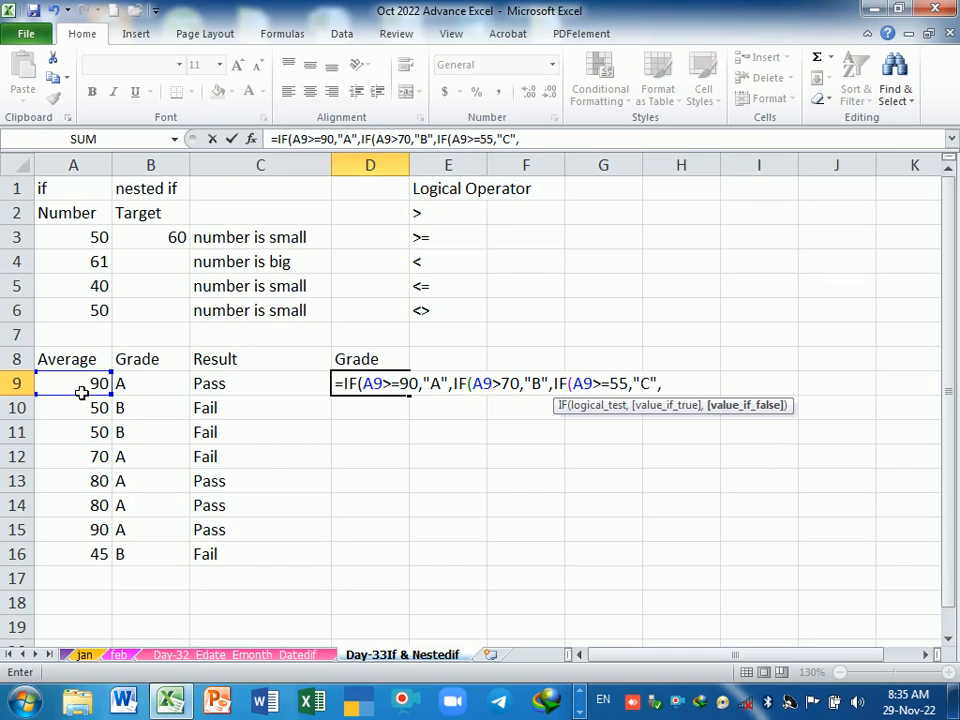
Step: Complete the D9 formula with a fourth nested IF testing A9>=40, returning "D" when true and "Fail" when false
type("if(")
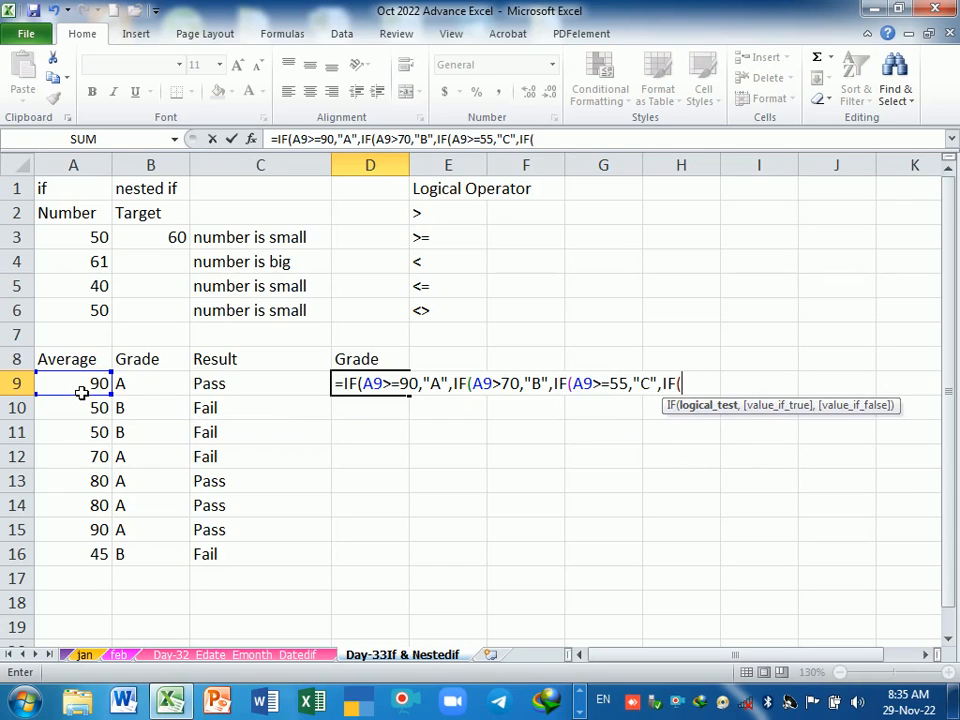
left_click(82, 393)
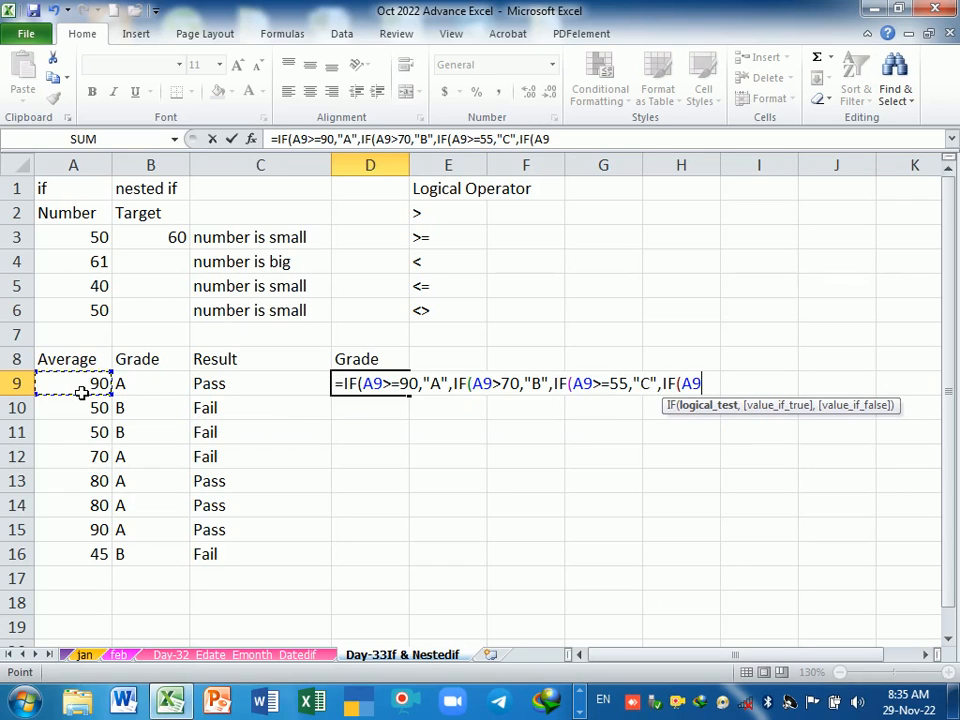
type(">")
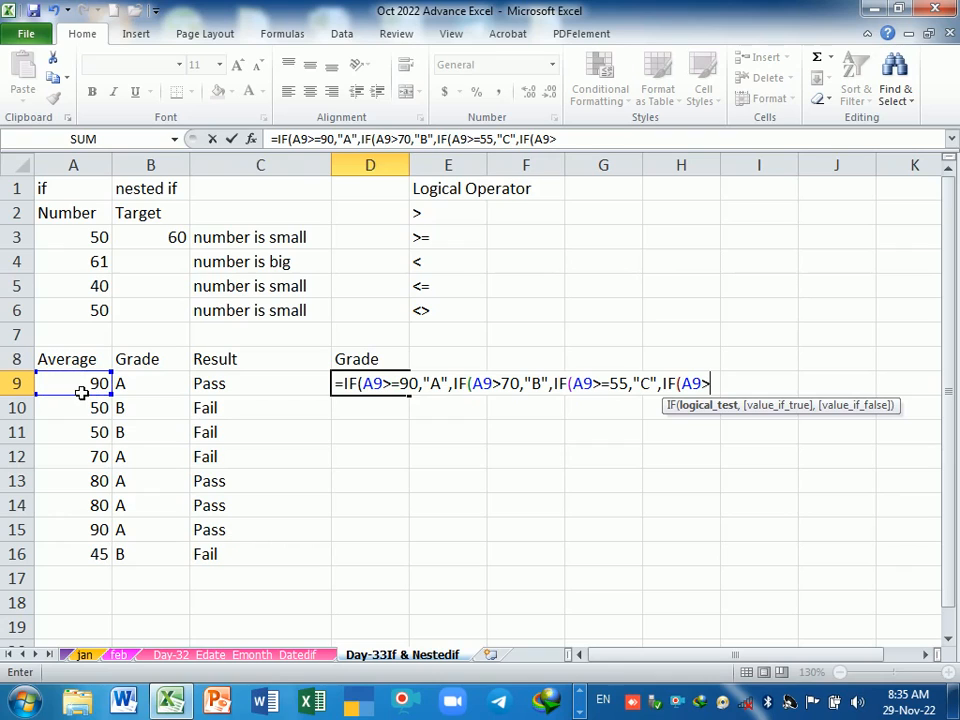
type("=40,\"D")
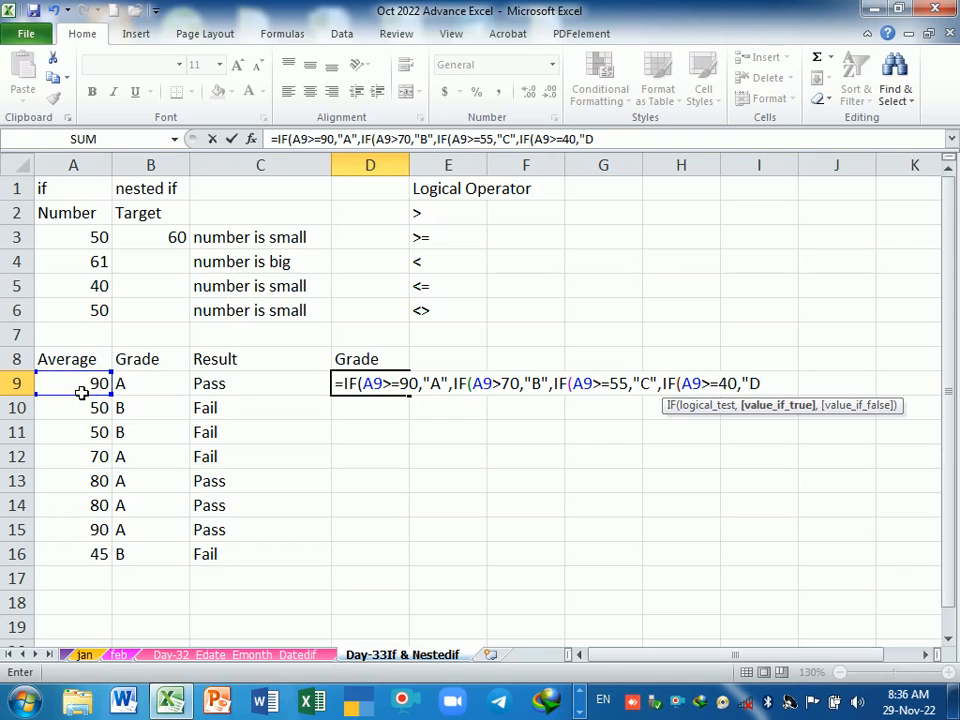
type("\",")
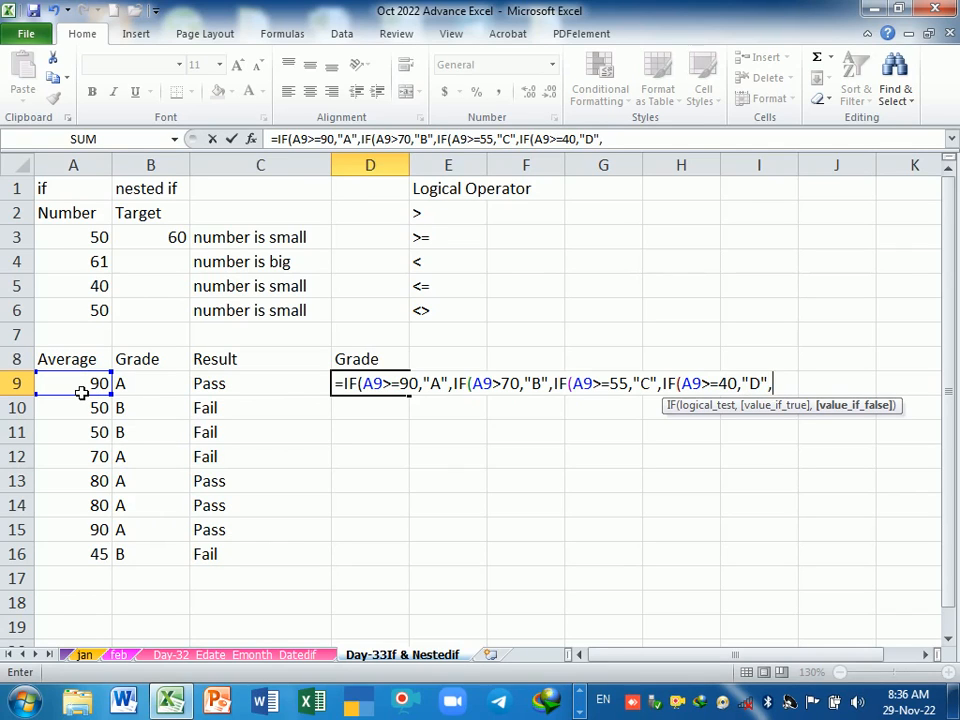
type("\"Fail\"")
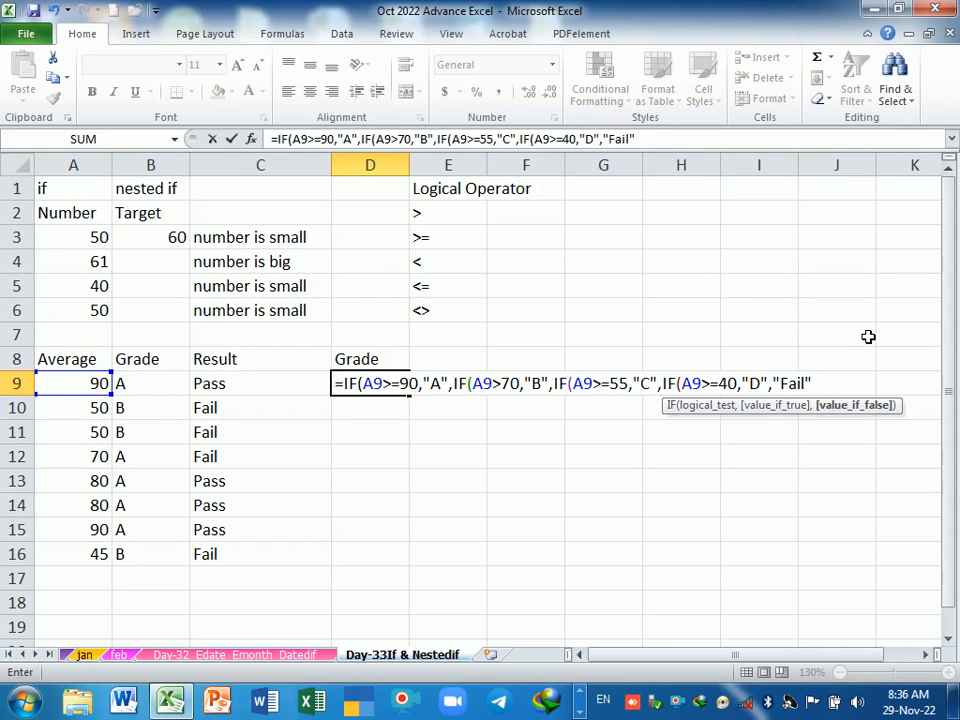
key("Return")
key("Return")
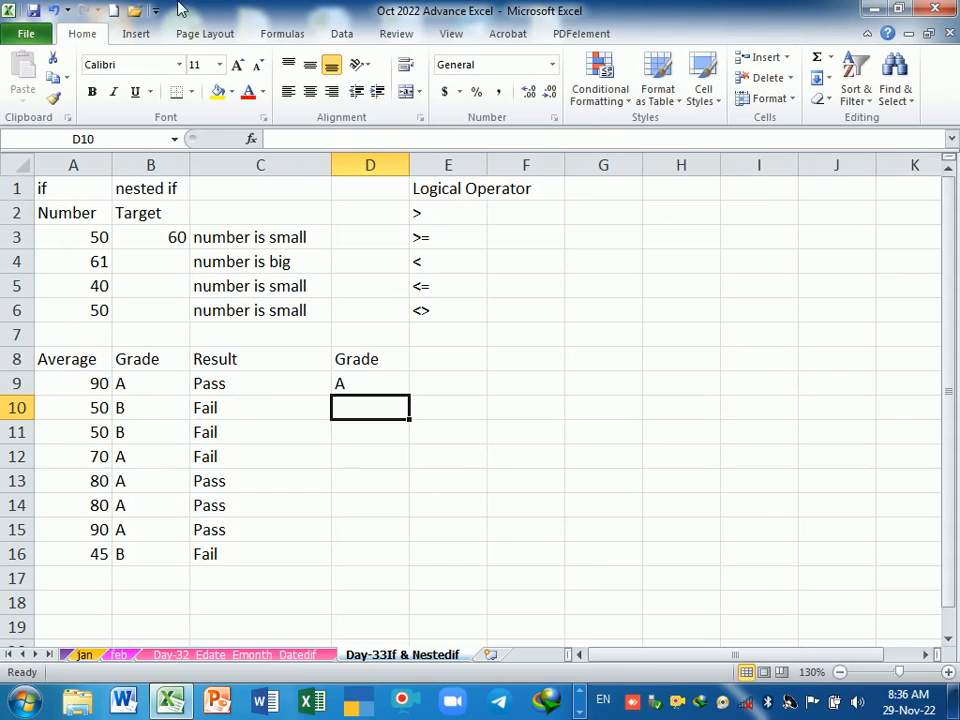
Step: Remove the closing parentheses from the D9 nested IF formula, commit it and accept the proposed correction
double_click(396, 390)
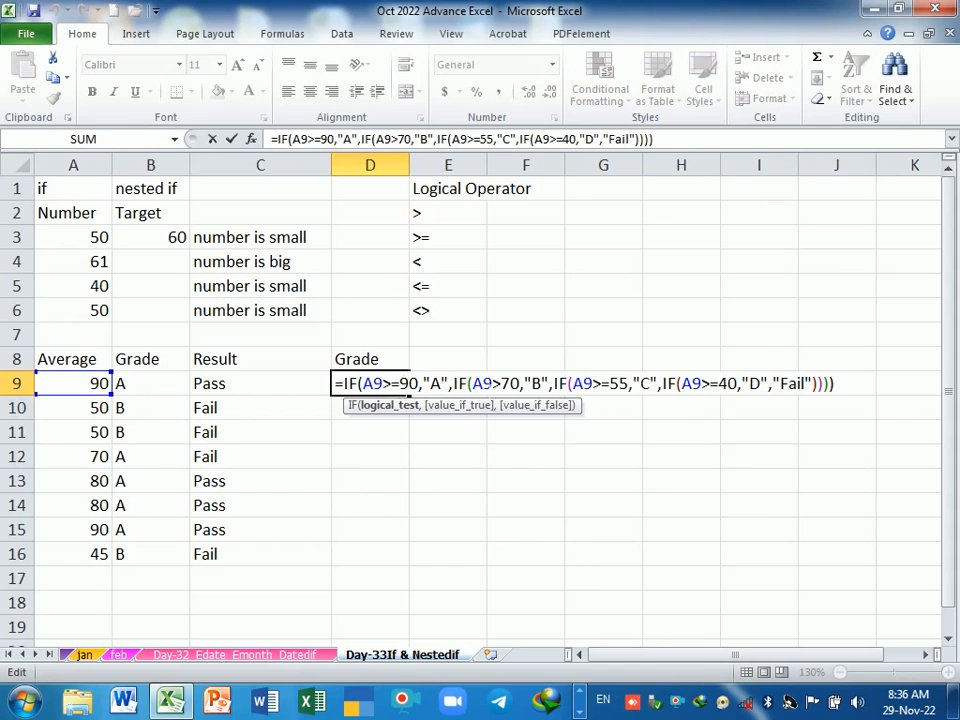
key("End")
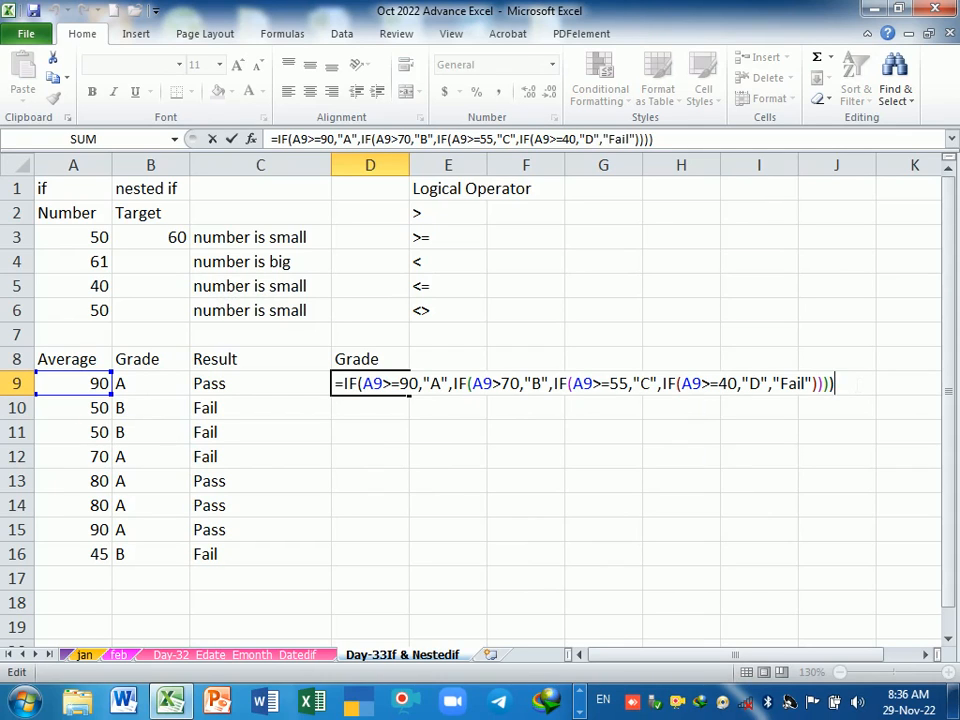
key("BackSpace")
key("BackSpace")
key("BackSpace")
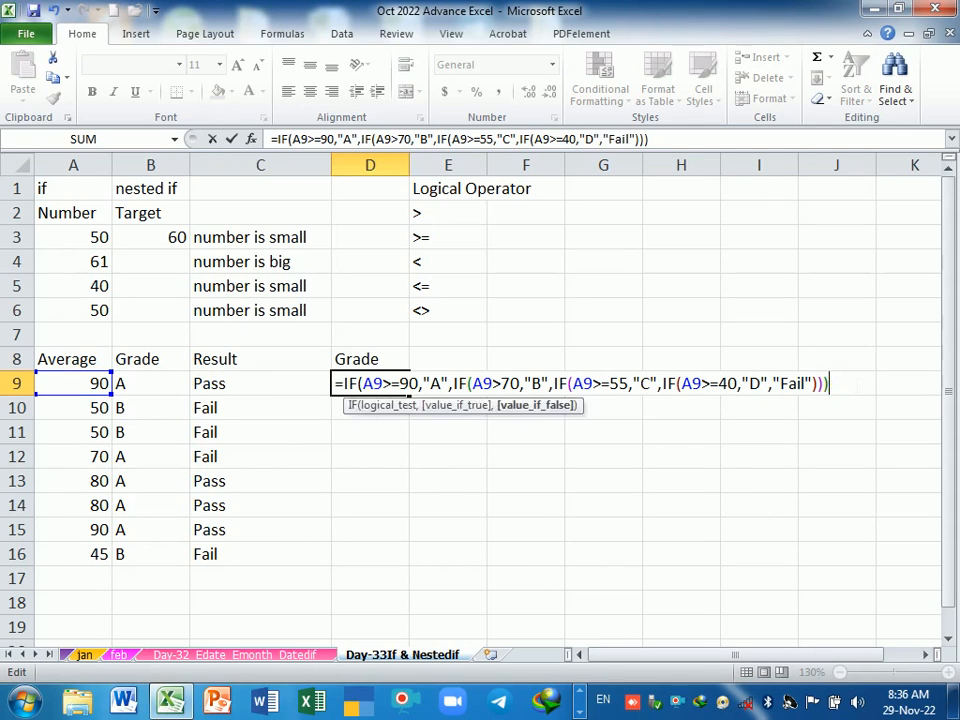
key("BackSpace")
key("Return")
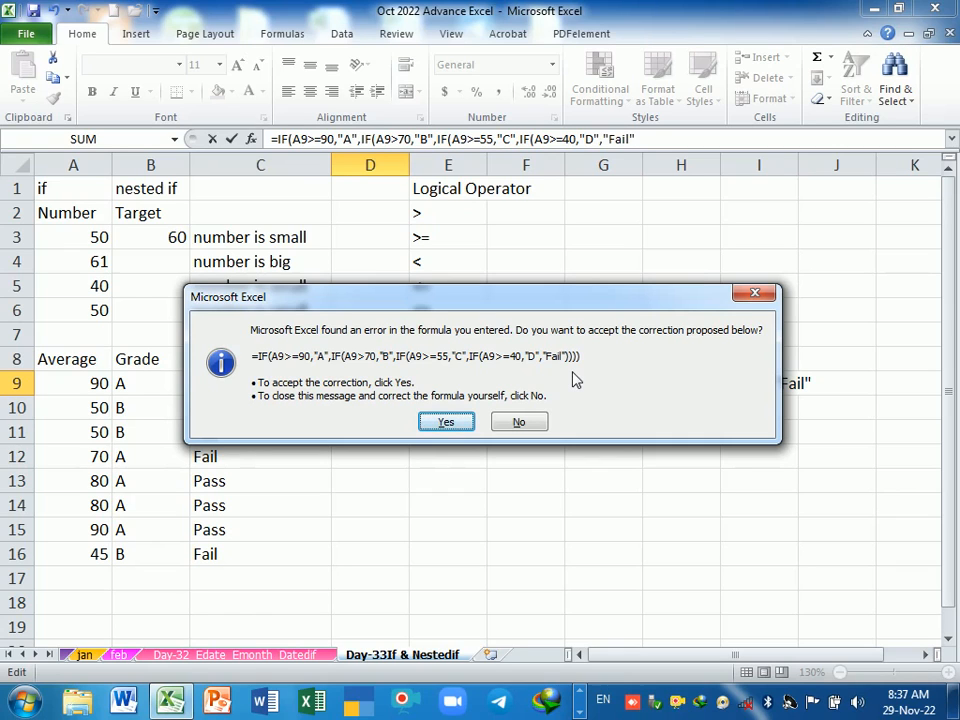
left_click(449, 424)
Step: Fill the nested IF formula from D9 down to D16 and check the copied formulas in the Grade column
left_click(386, 388)
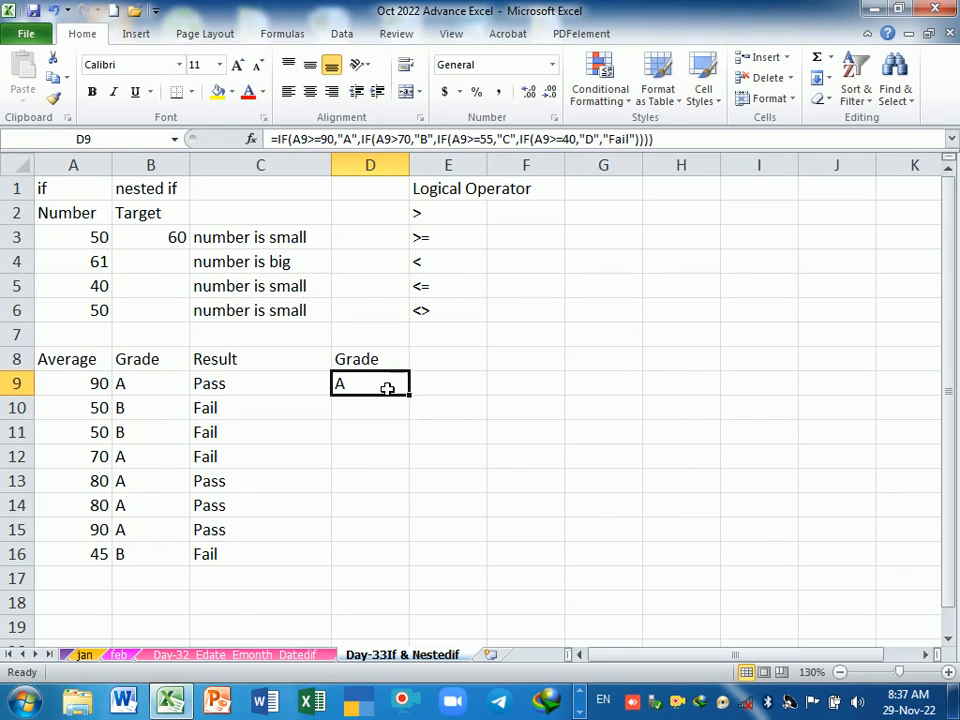
left_click_drag(410, 397, 402, 567)
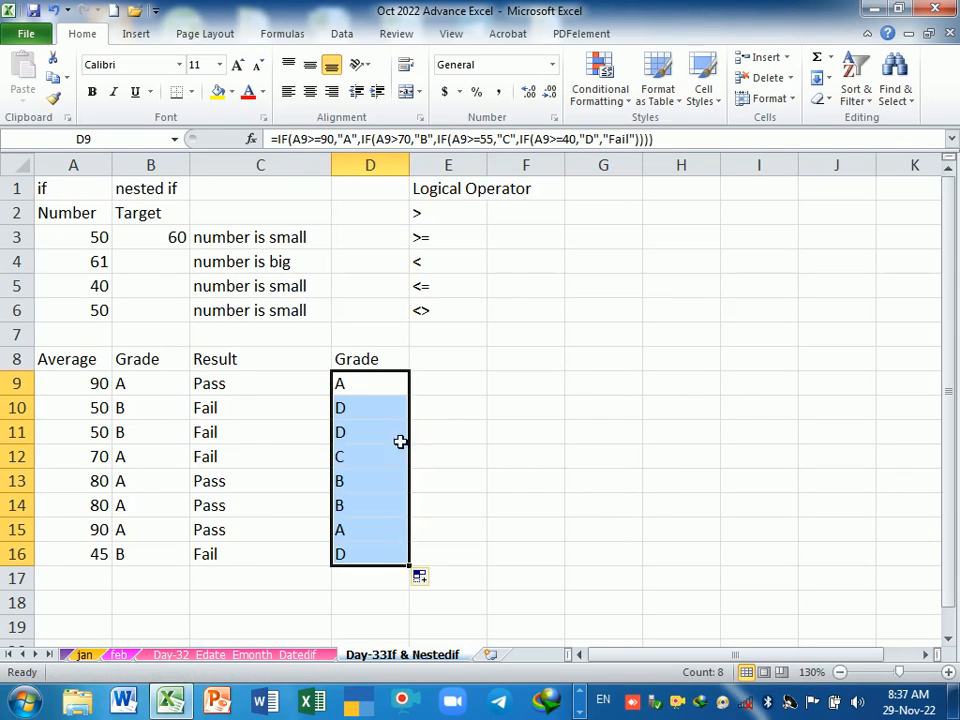
left_click(383, 388)
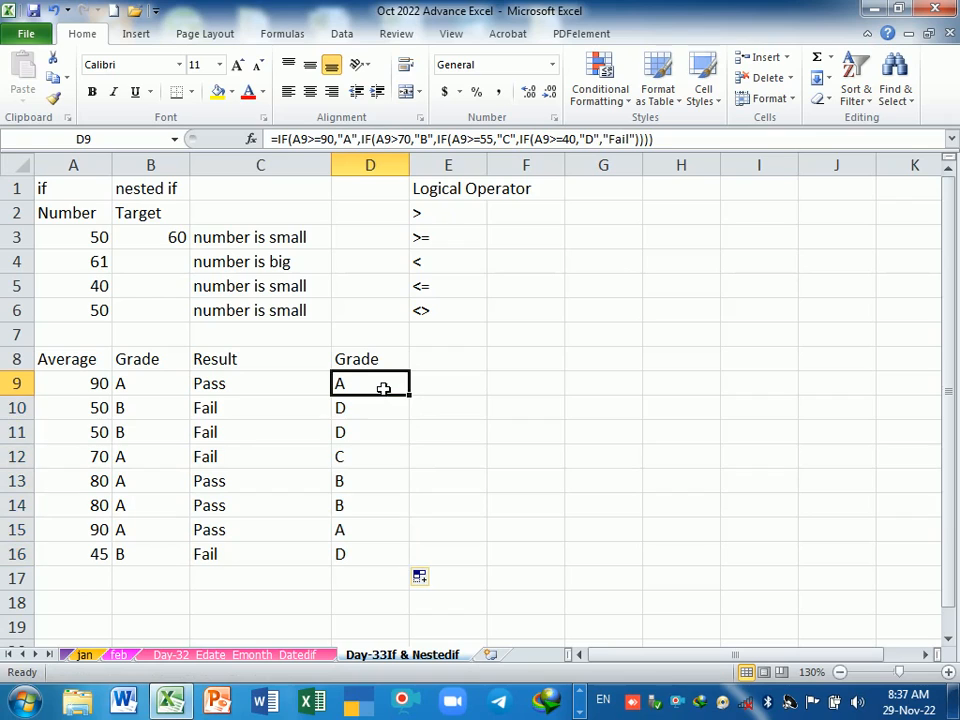
left_click(388, 483)
left_click(377, 458)
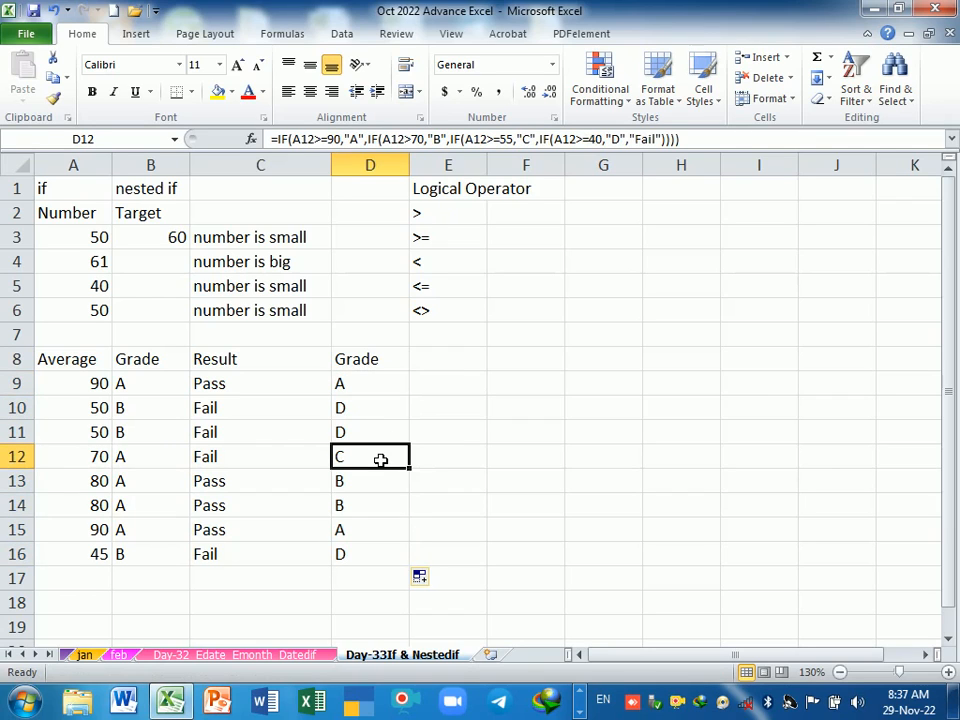
left_click(385, 554)
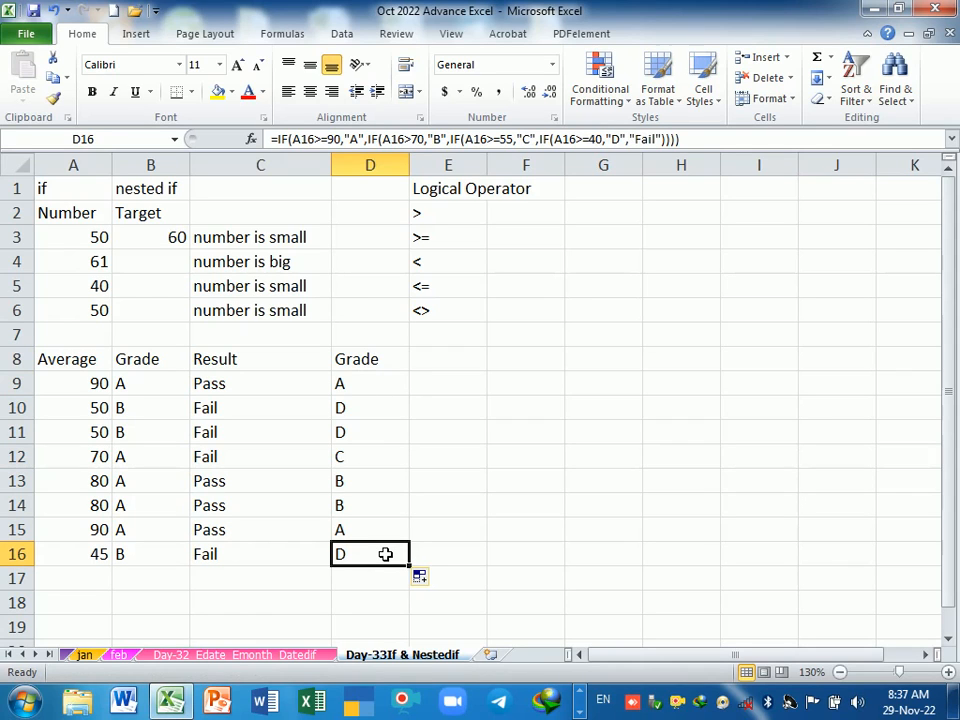
Step: Review the A9>=40 condition in the D9 formula and set the average in A16 to 39 to test it
double_click(372, 385)
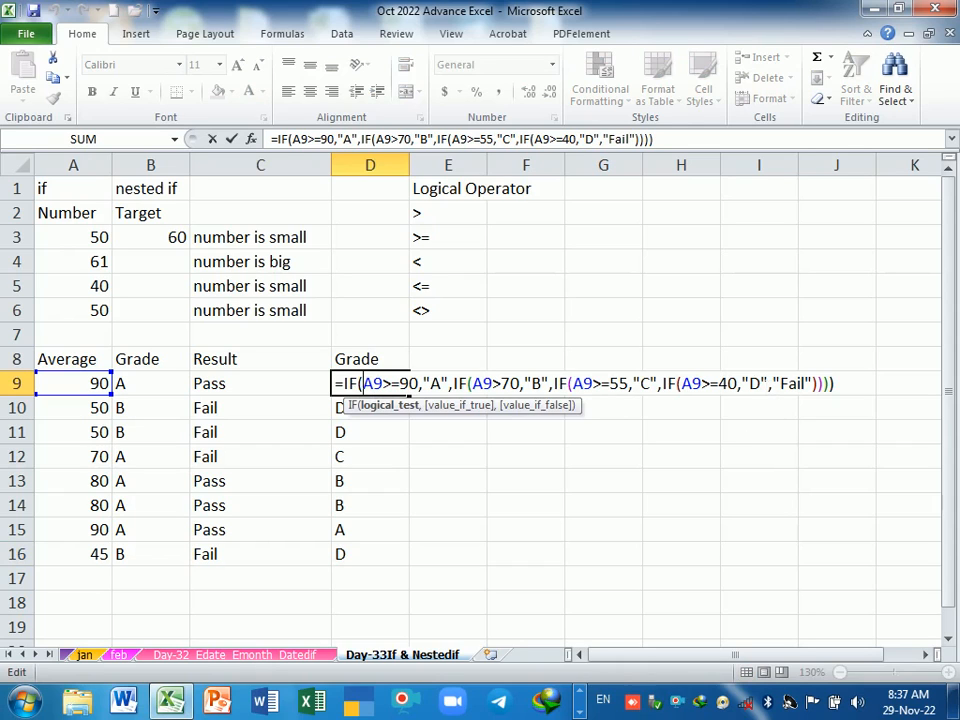
left_click(737, 384)
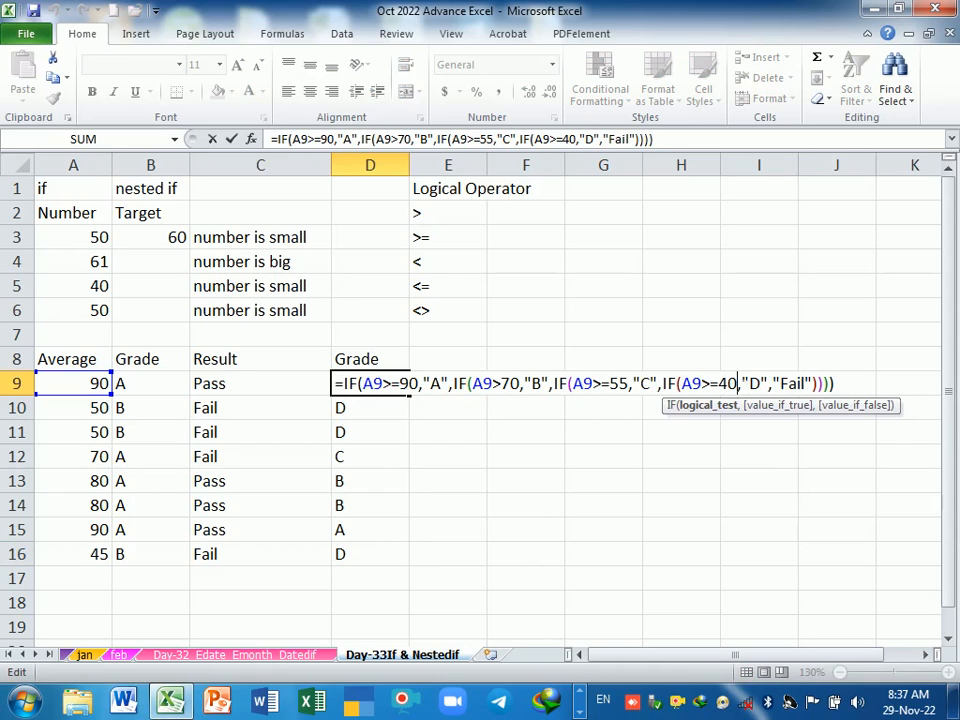
key("Return")
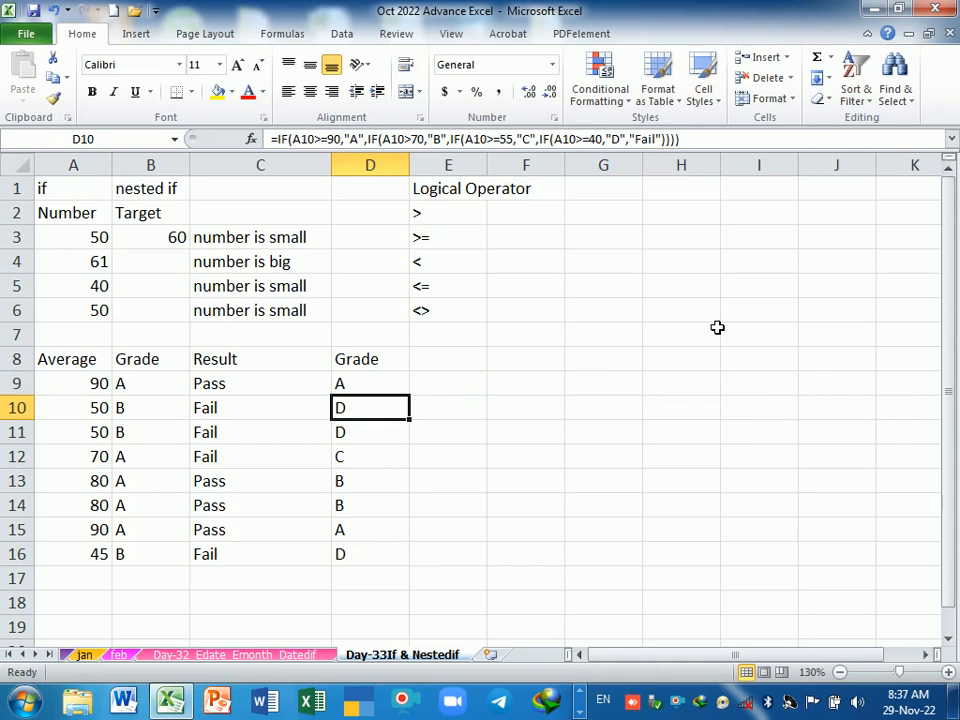
left_click(93, 554)
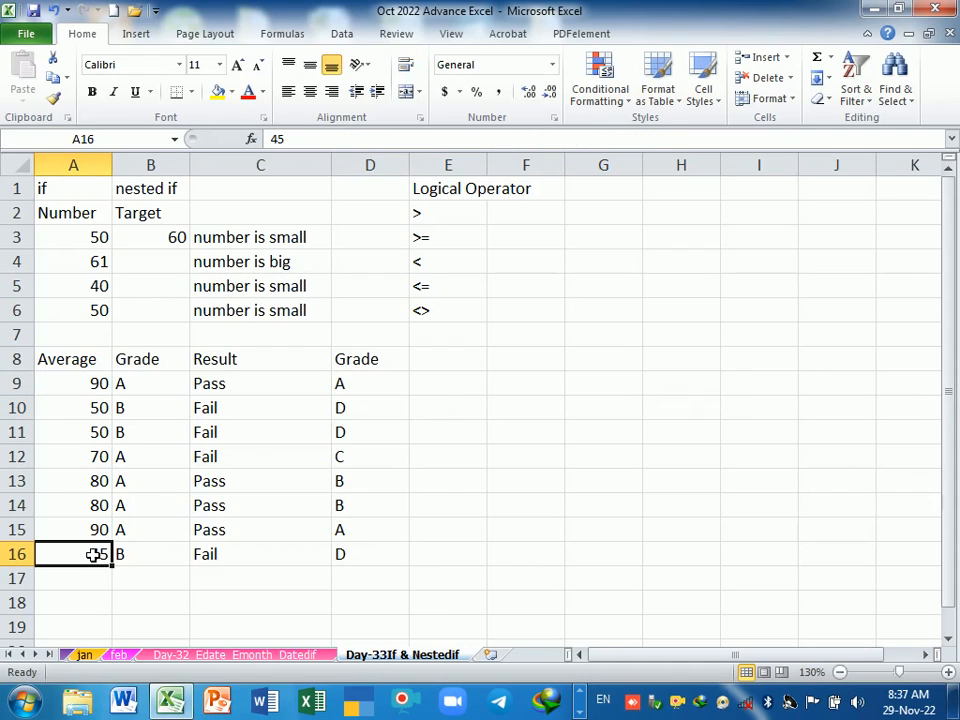
type("39")
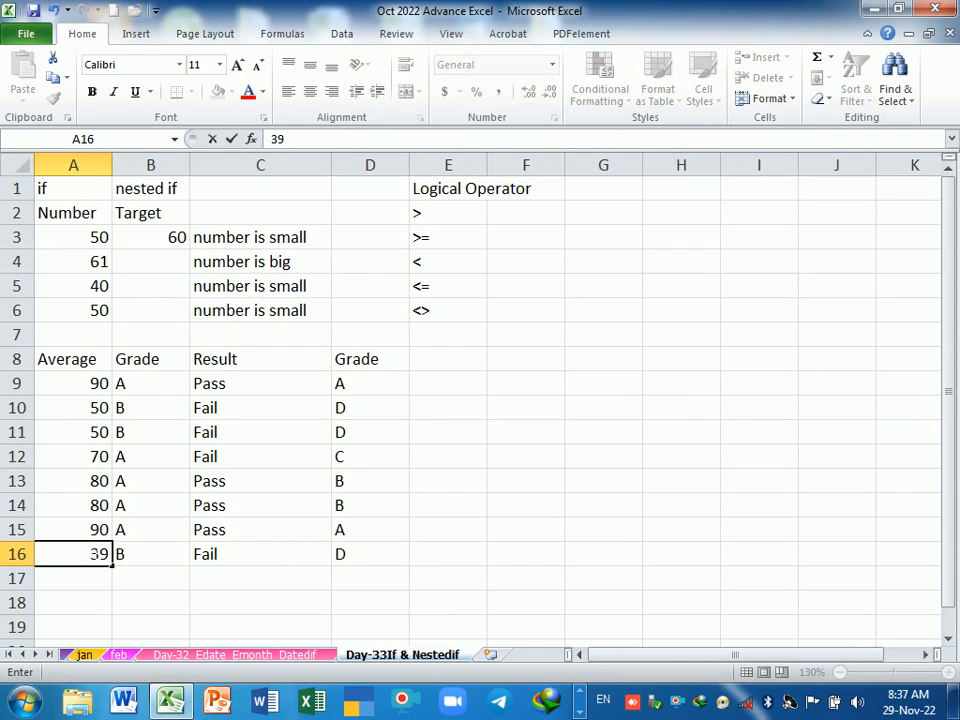
key("Return")
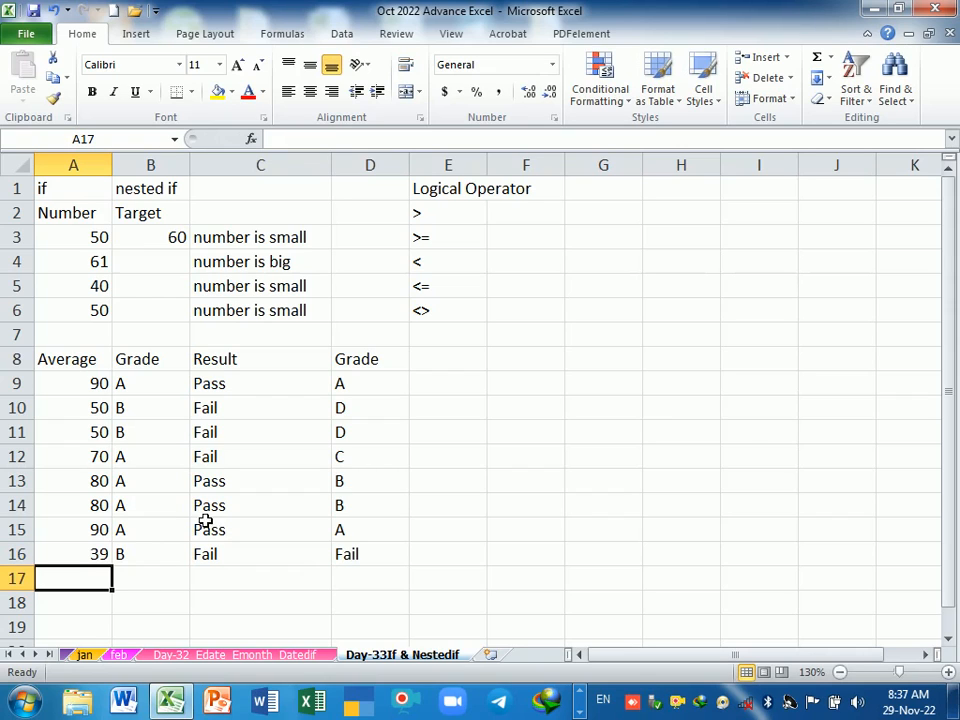
double_click(373, 384)
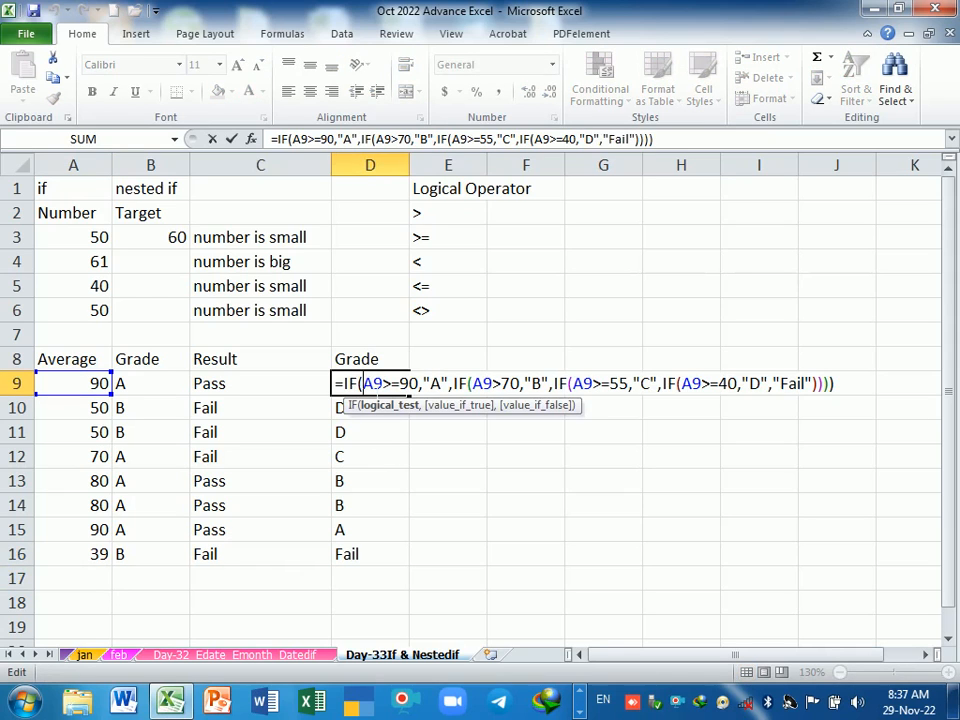
key("Return")
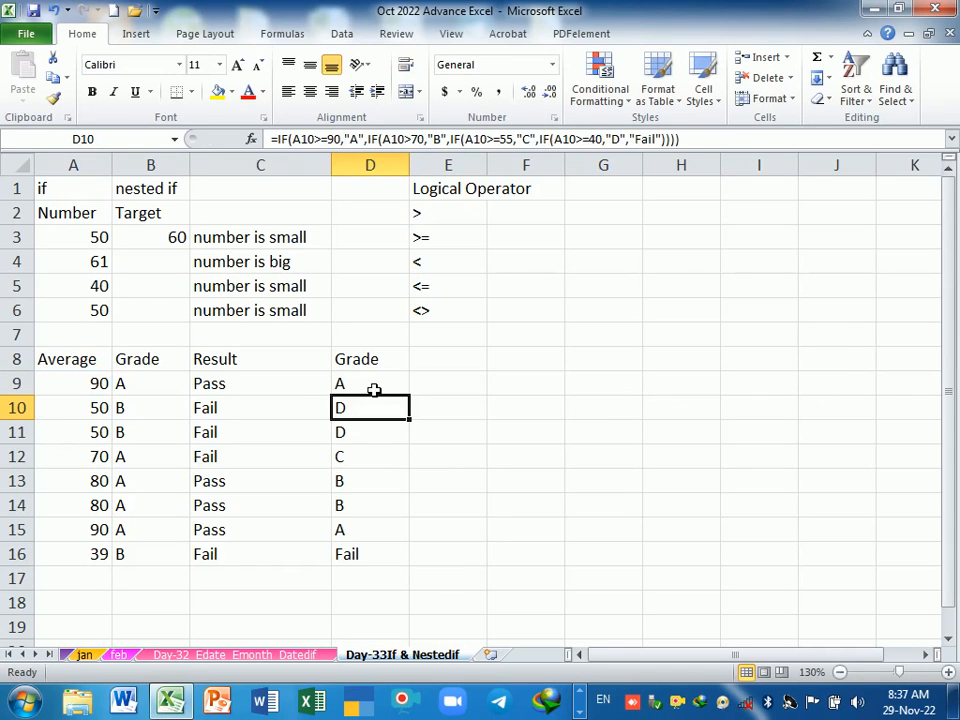
Step: Enter the heading "Name" in F8
key("Right")
key("Right")
key("Up")
key("Left")
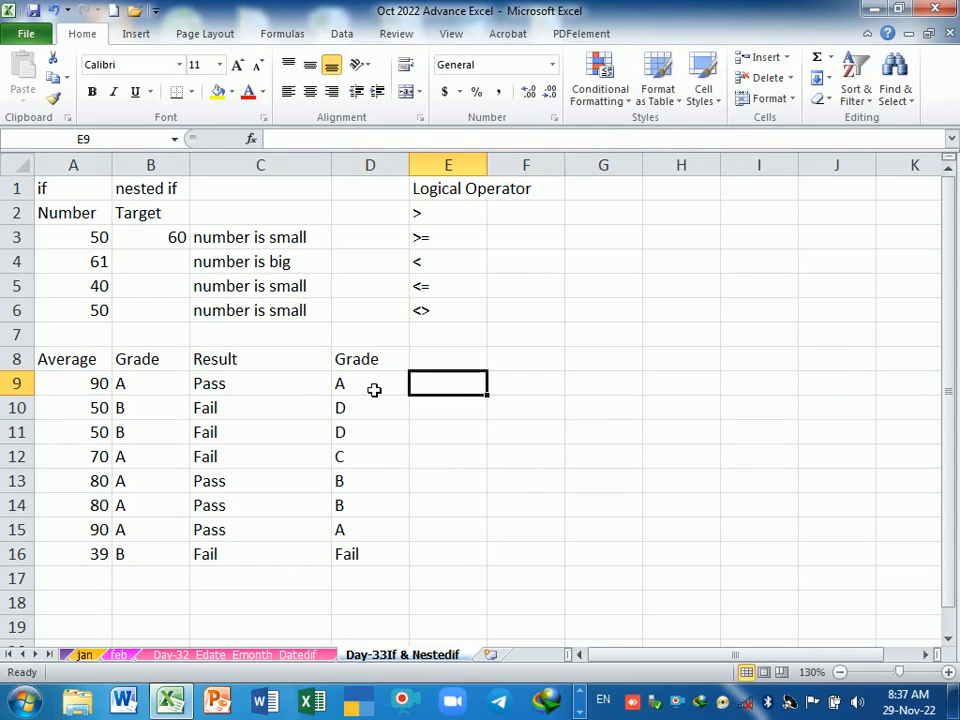
key("Up")
key("Right")
key("Up")
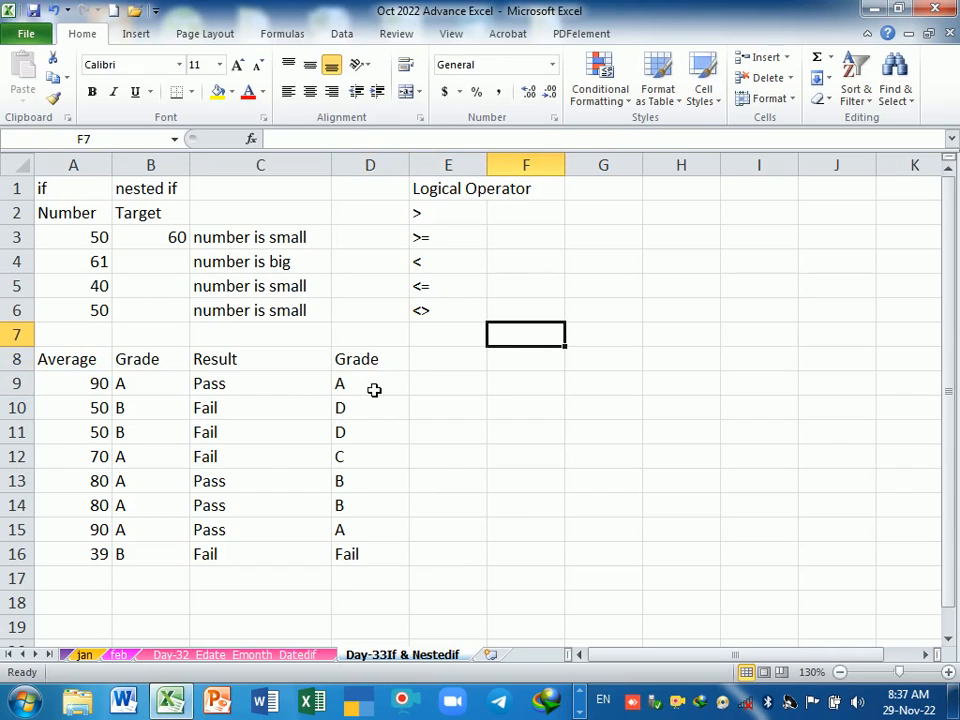
key("Down")
key("Left")
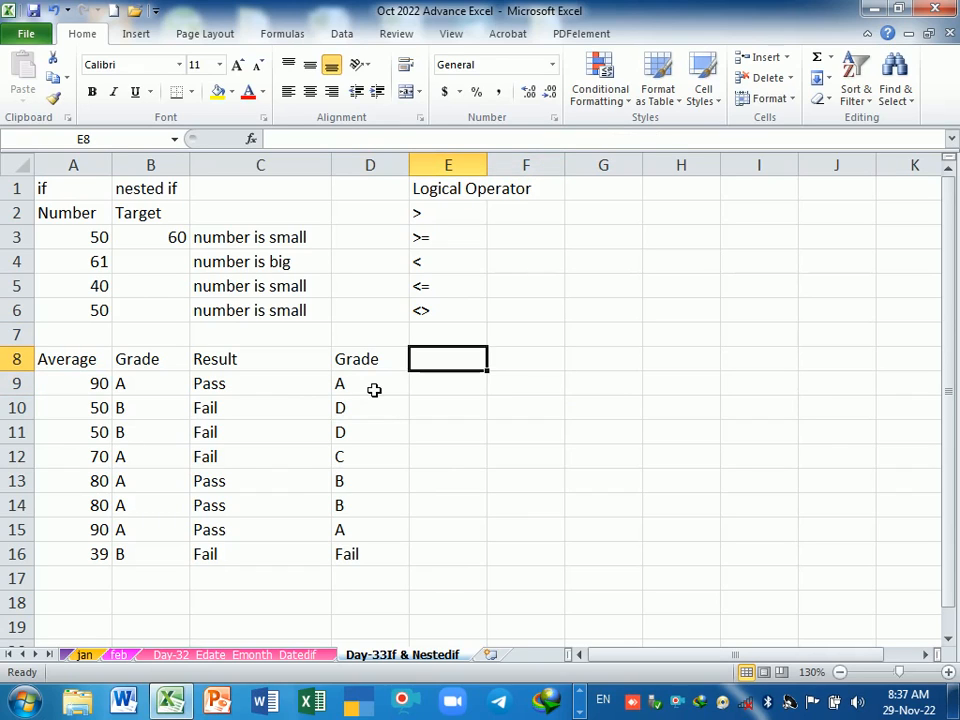
key("Right")
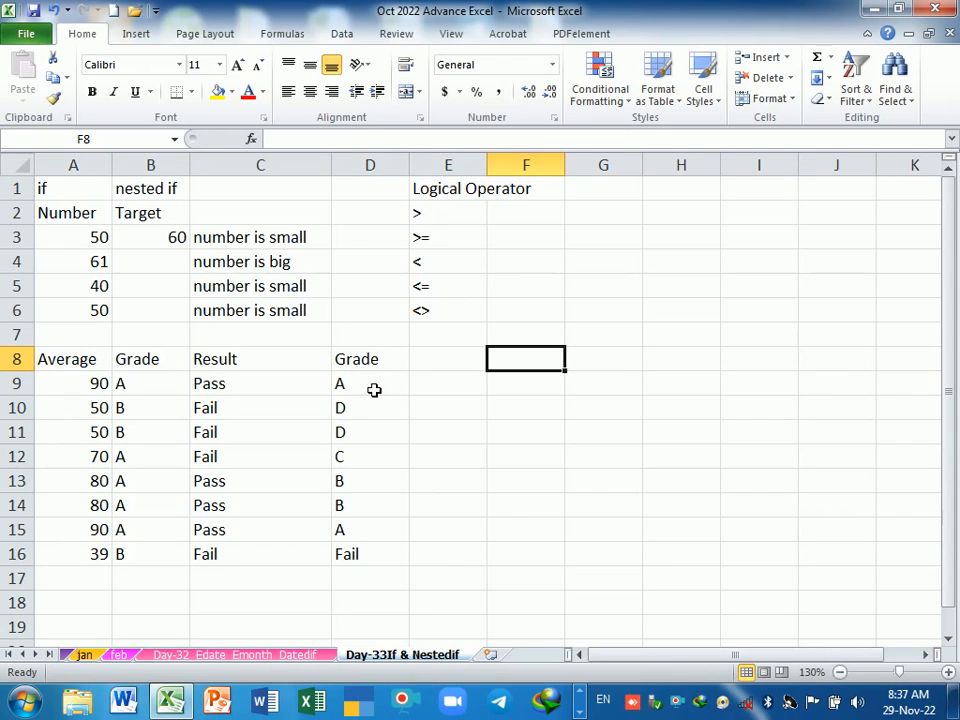
type("Name")
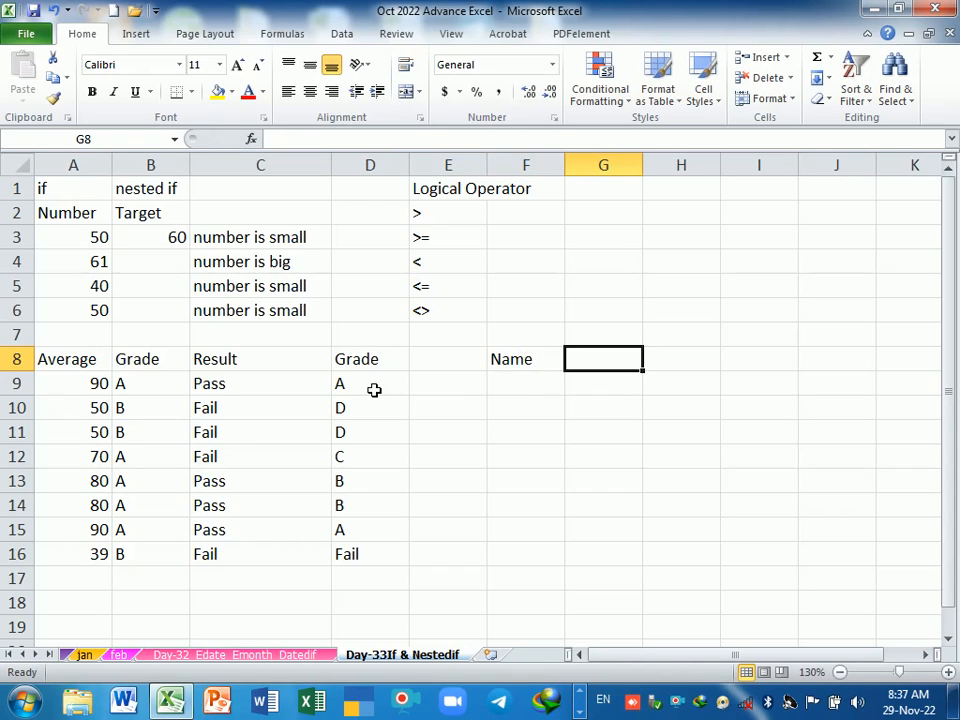
Step: Enter the heading "Rollno" in E8, beside the Name heading
key("Left")
key("Left")
type("R")
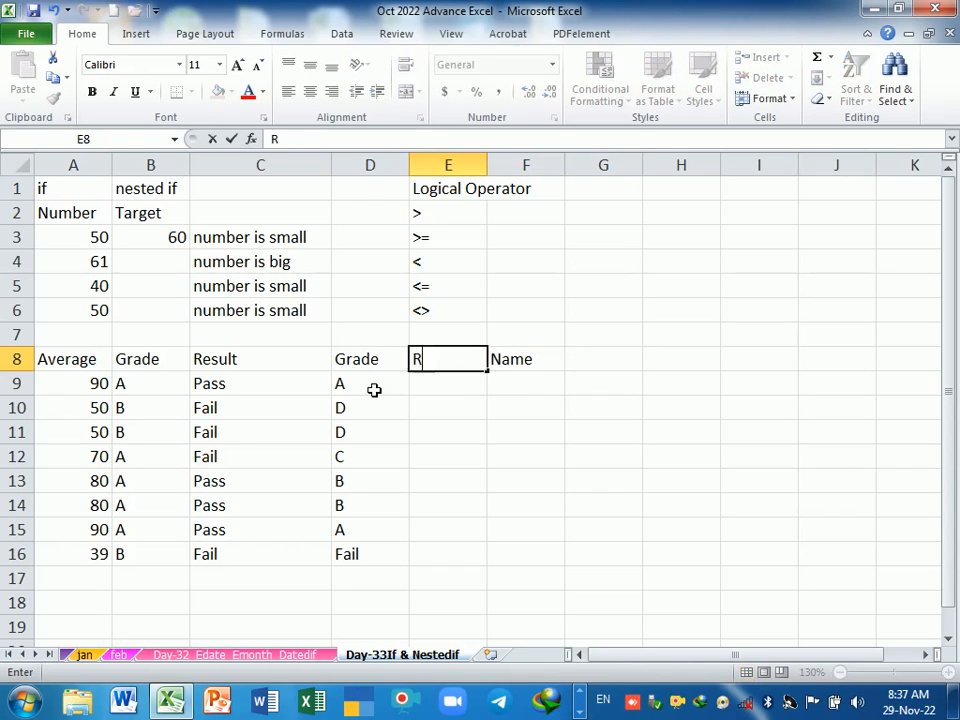
type("olln")
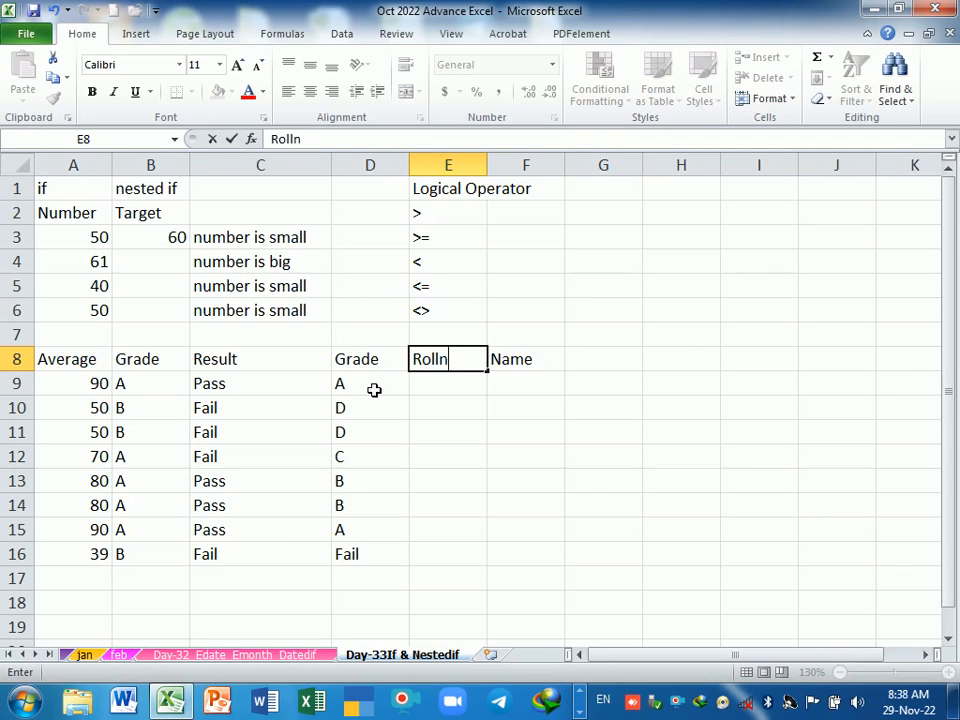
type("o")
key("Return")
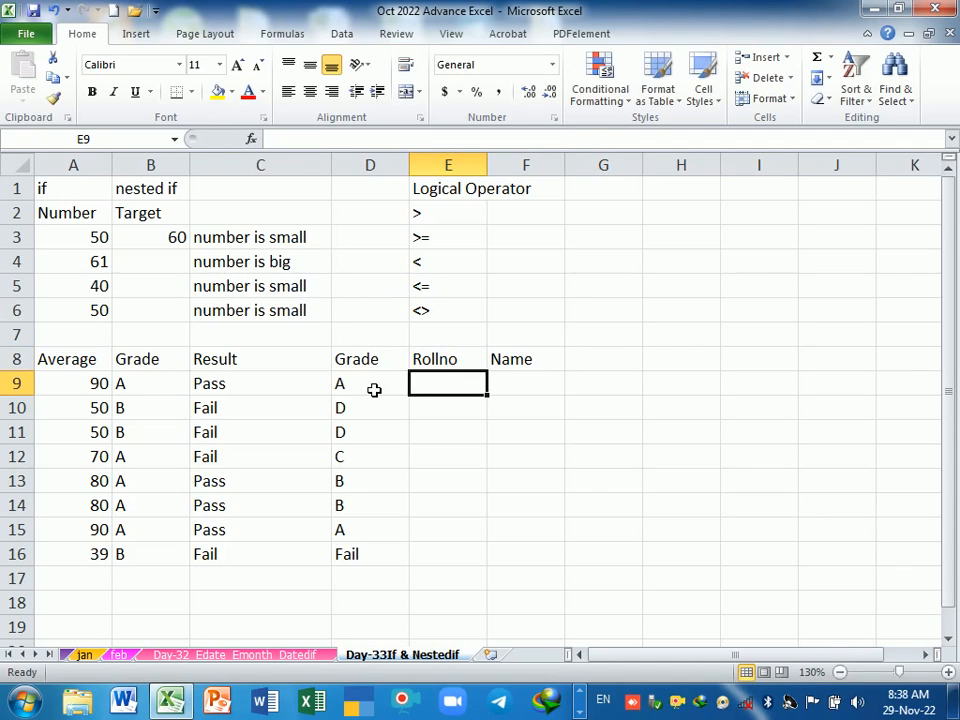
Step: Enter roll number 1 in E9 and the first student's name in F9
type("1")
key("Return")
key("Up")
key("Right")
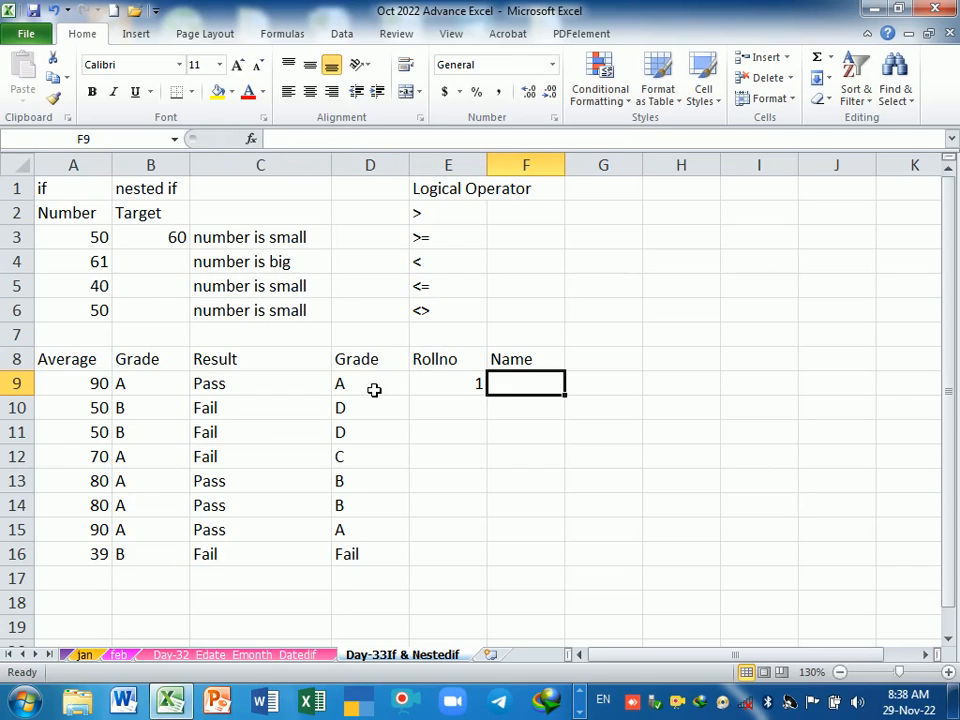
type("H")
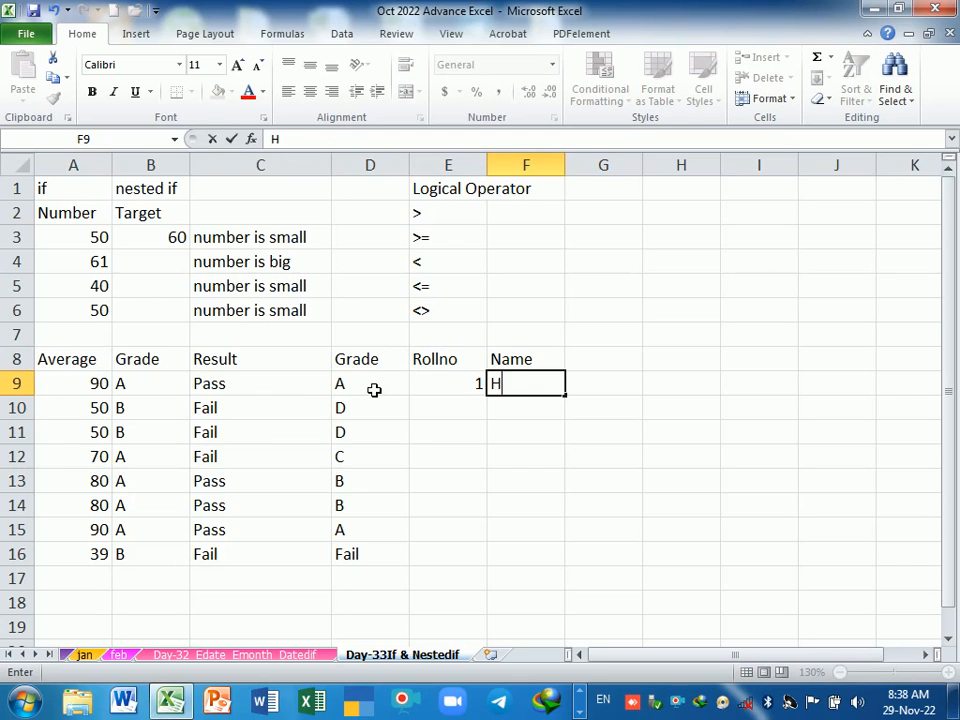
type("itesh")
key("Return")
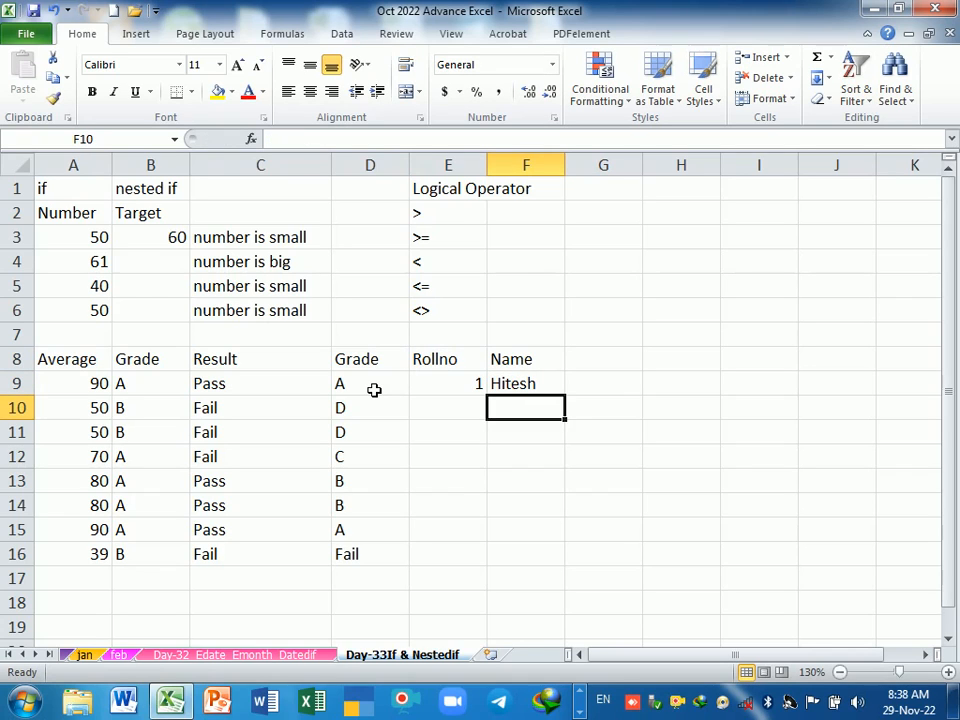
Step: Enter the formula =IF(F10>0,E9+1," ") in E10 to generate the next roll number from the name beside it
key("Left")
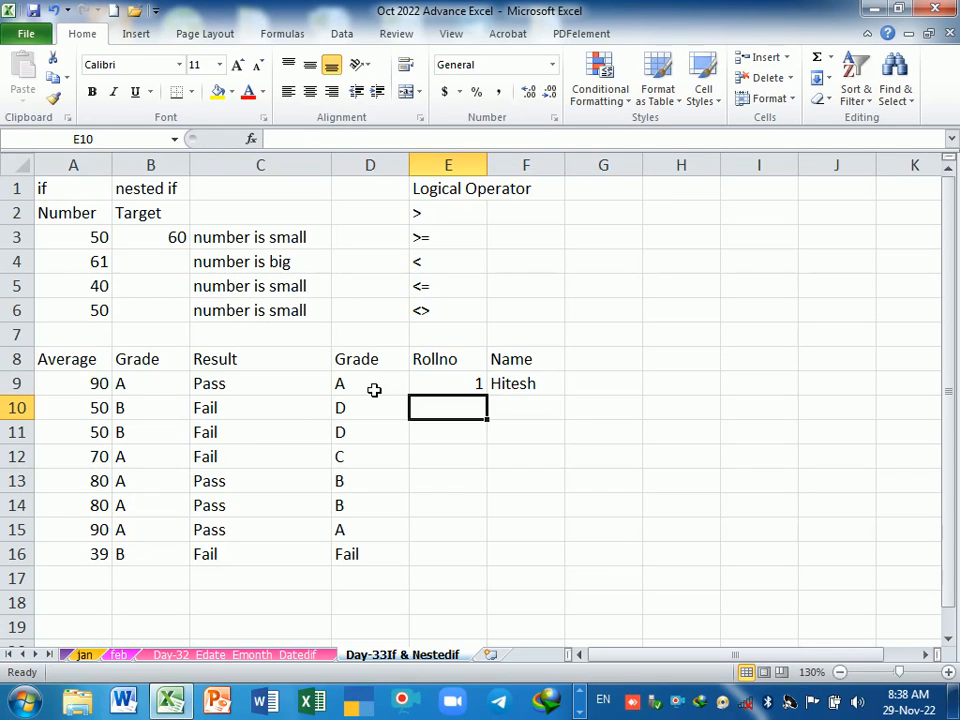
type("=")
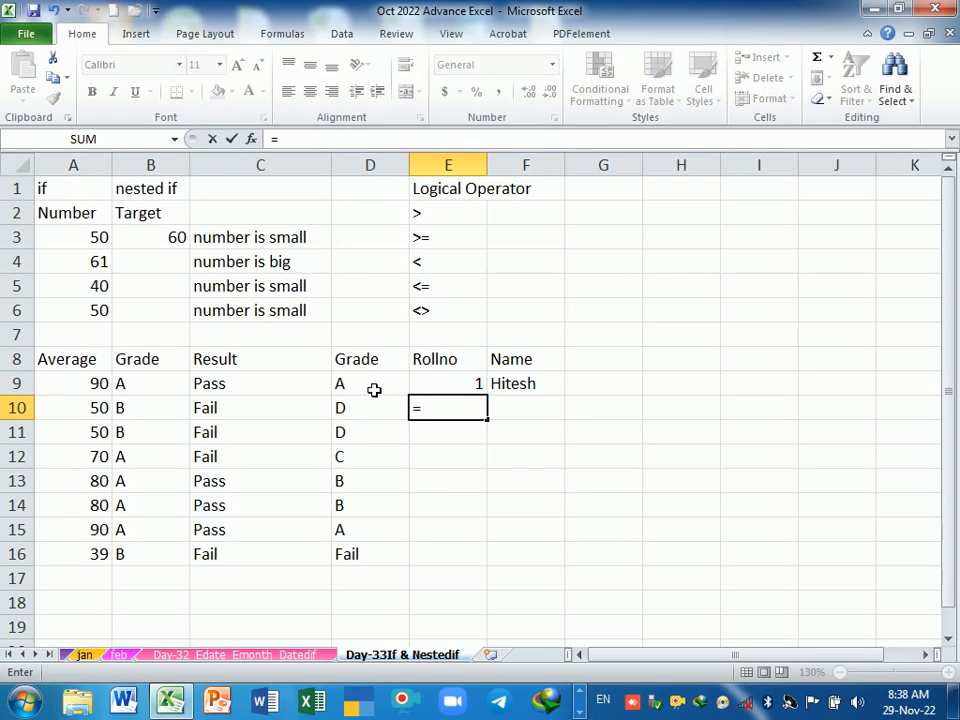
type("if")
key("Tab")
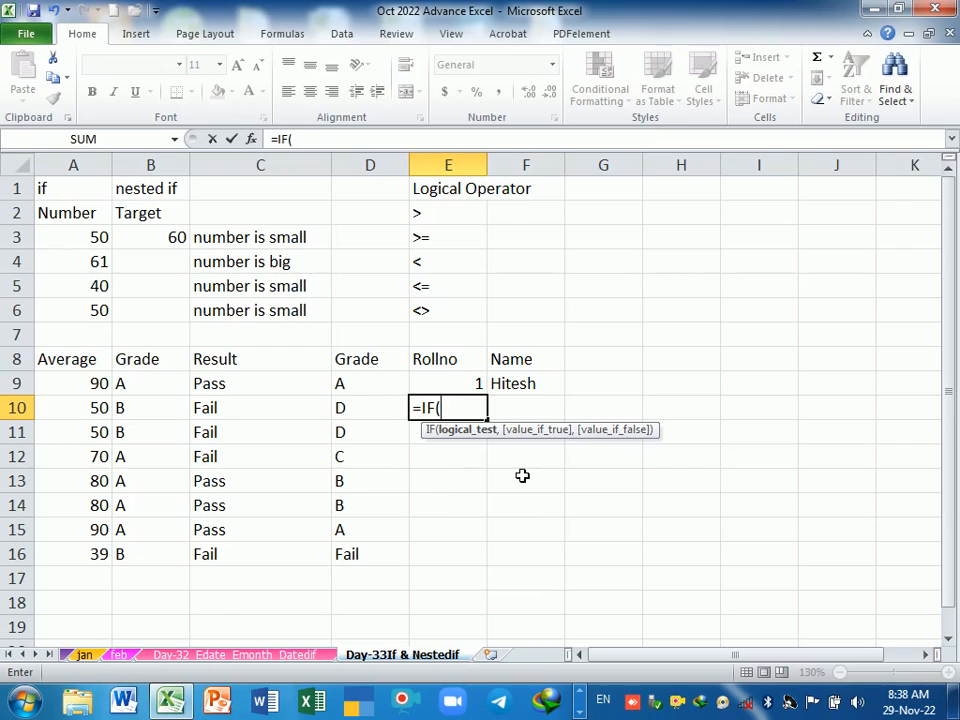
key("Right")
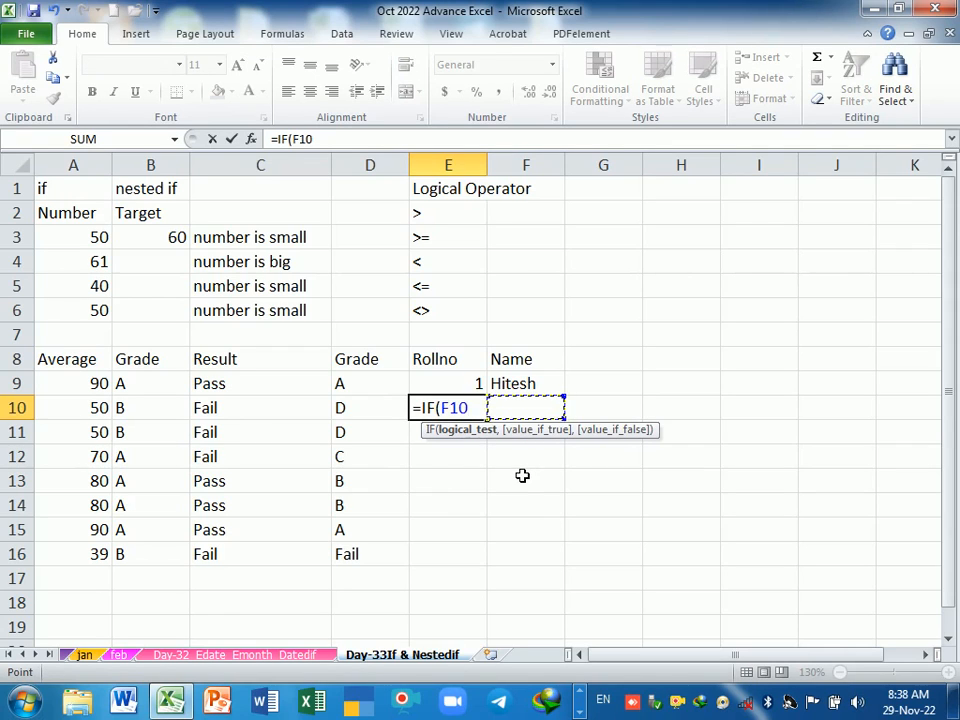
type(">0")
type(",")
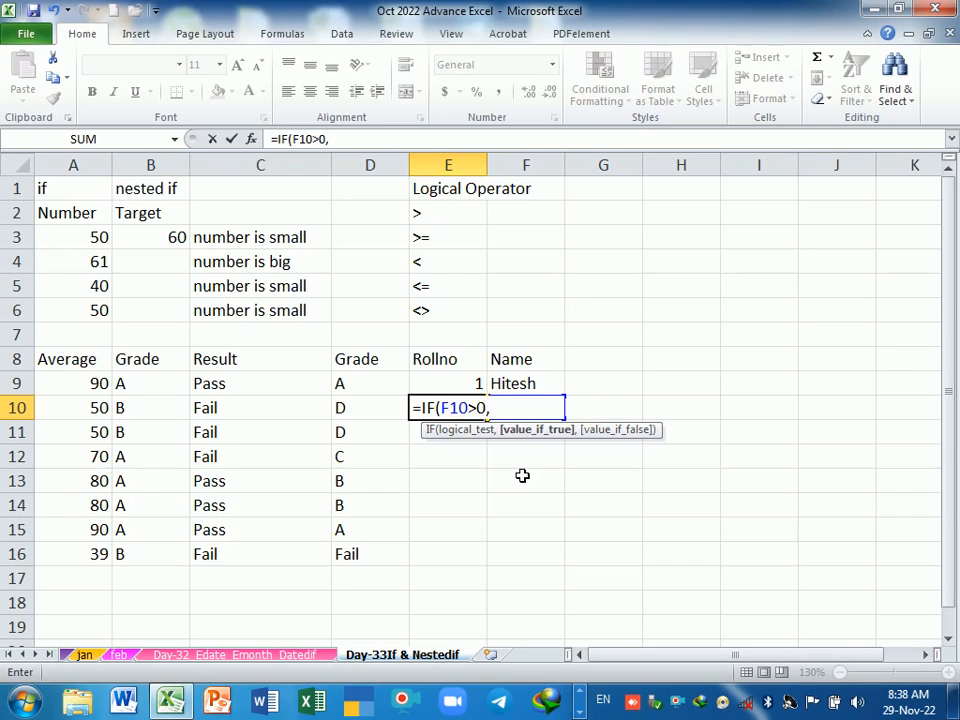
left_click(457, 385)
type("+1")
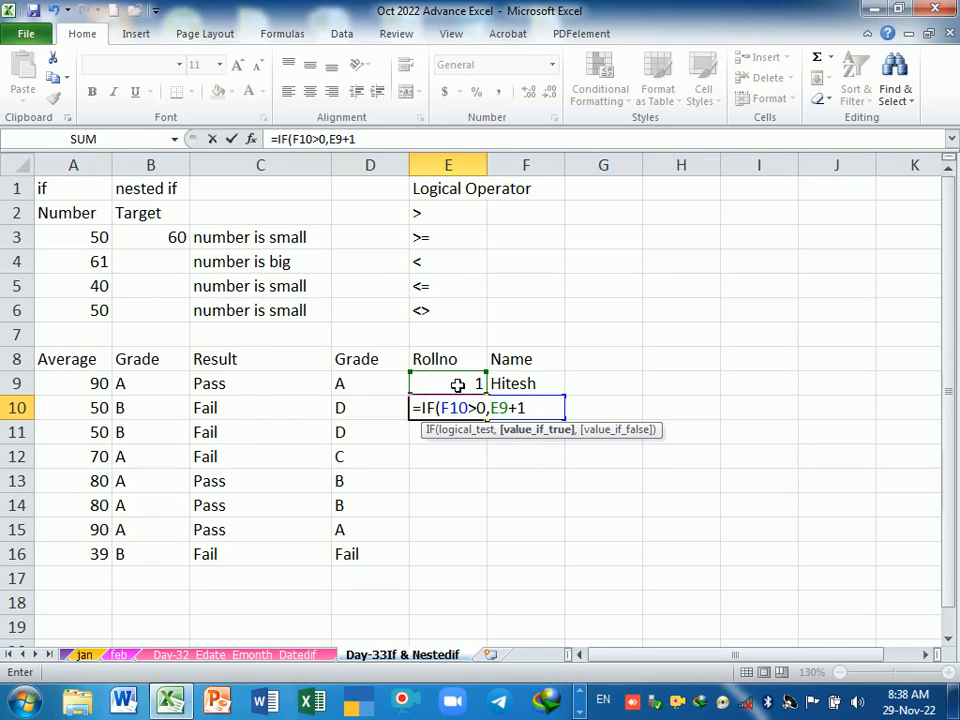
type(",")
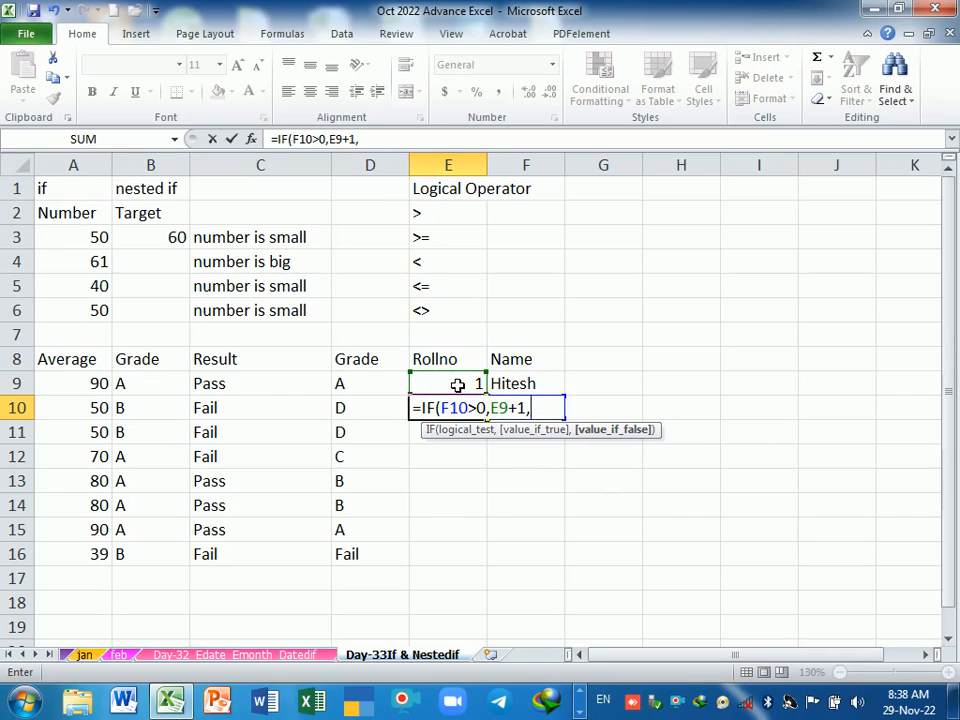
type("\" \")")
key("Return")
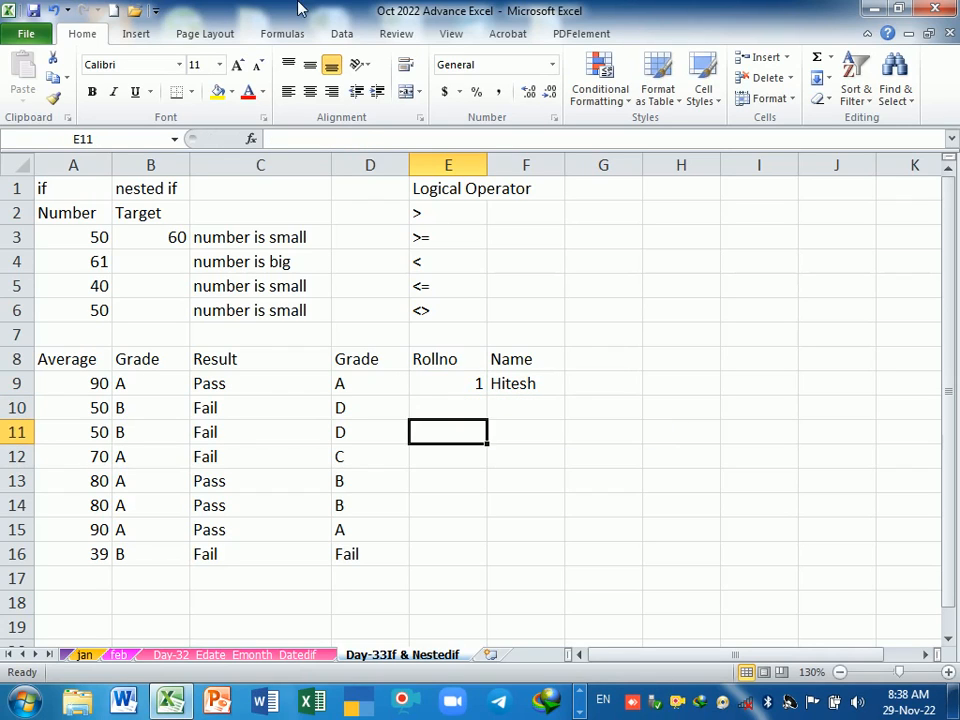
Step: Review the roll number formula in E10 and copy it down through E16
left_click(484, 416)
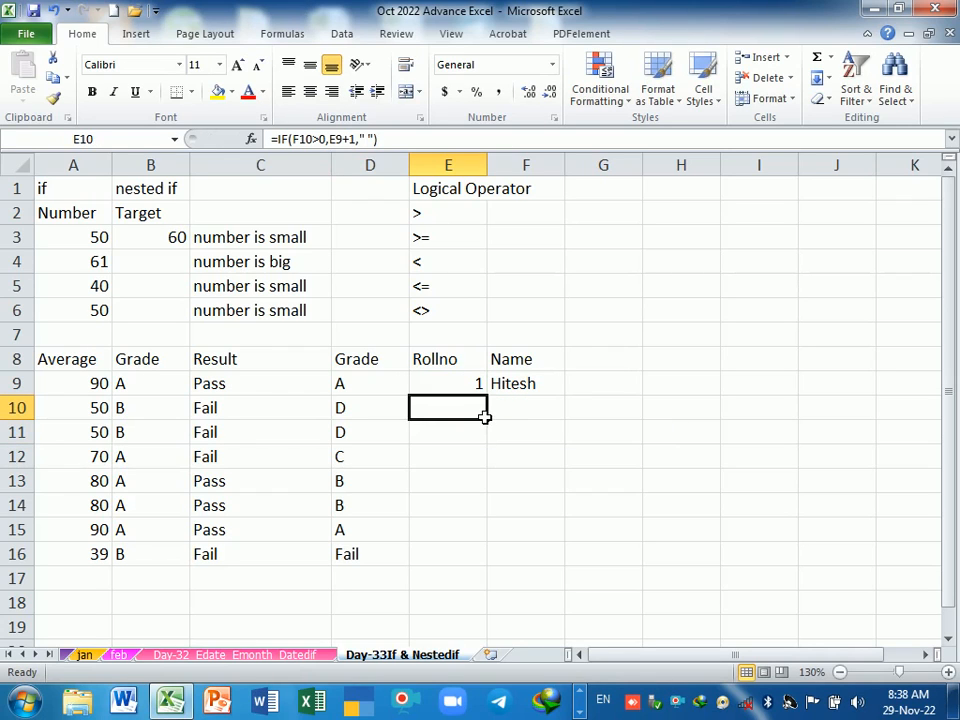
double_click(480, 414)
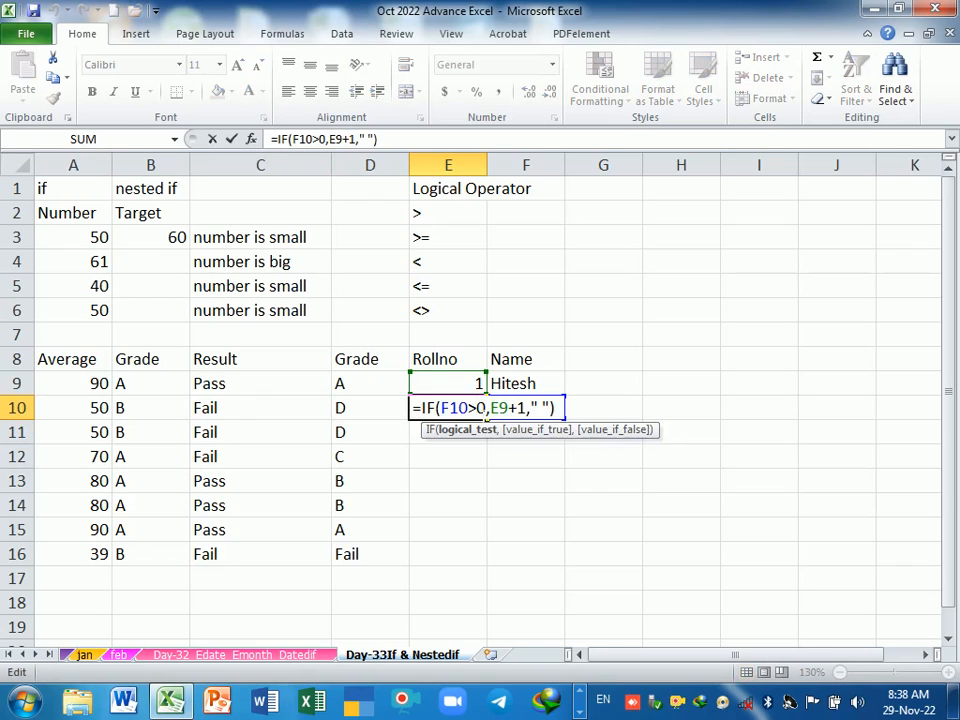
key("Return")
left_click(482, 410)
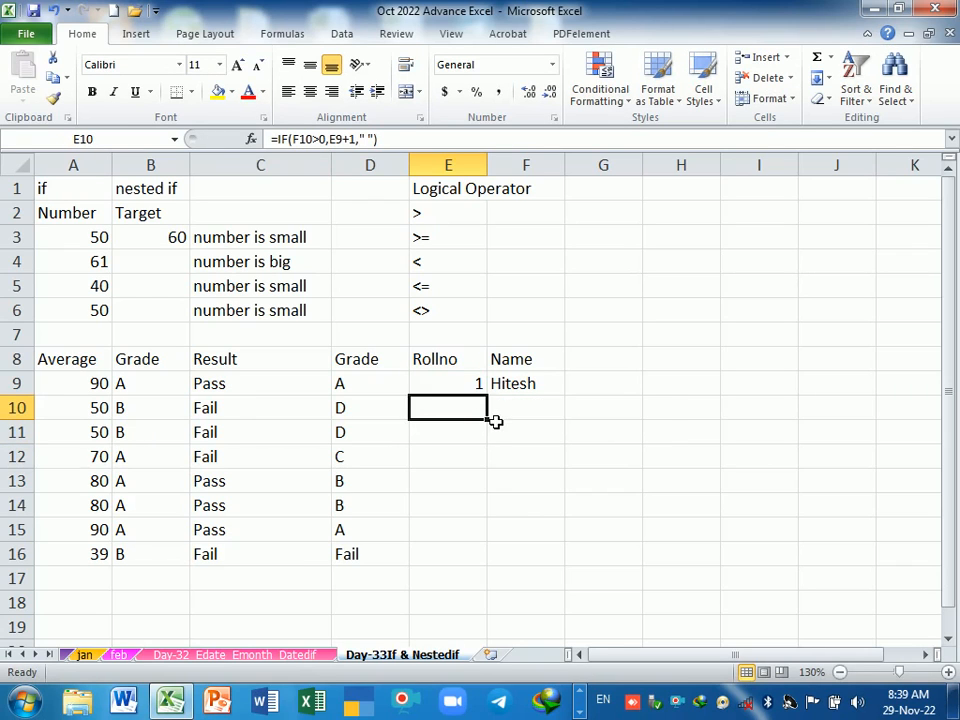
left_click_drag(493, 428, 498, 573)
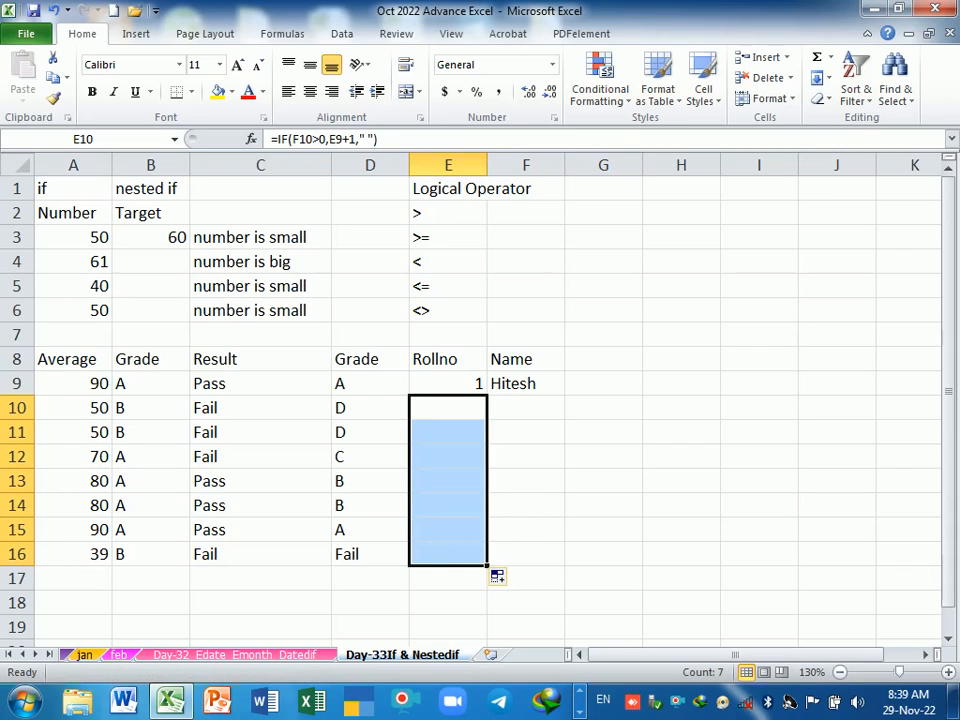
left_click(466, 514)
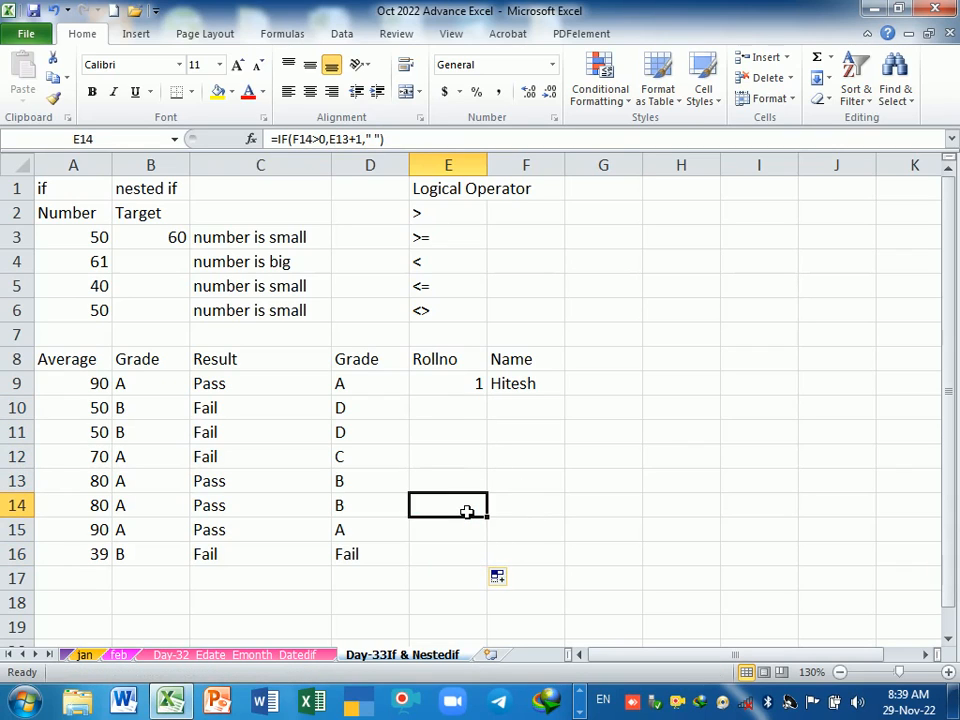
key("Down")
Step: Enter the second and third students' names in F10 and F11 to test the automatic roll numbers
left_click(513, 416)
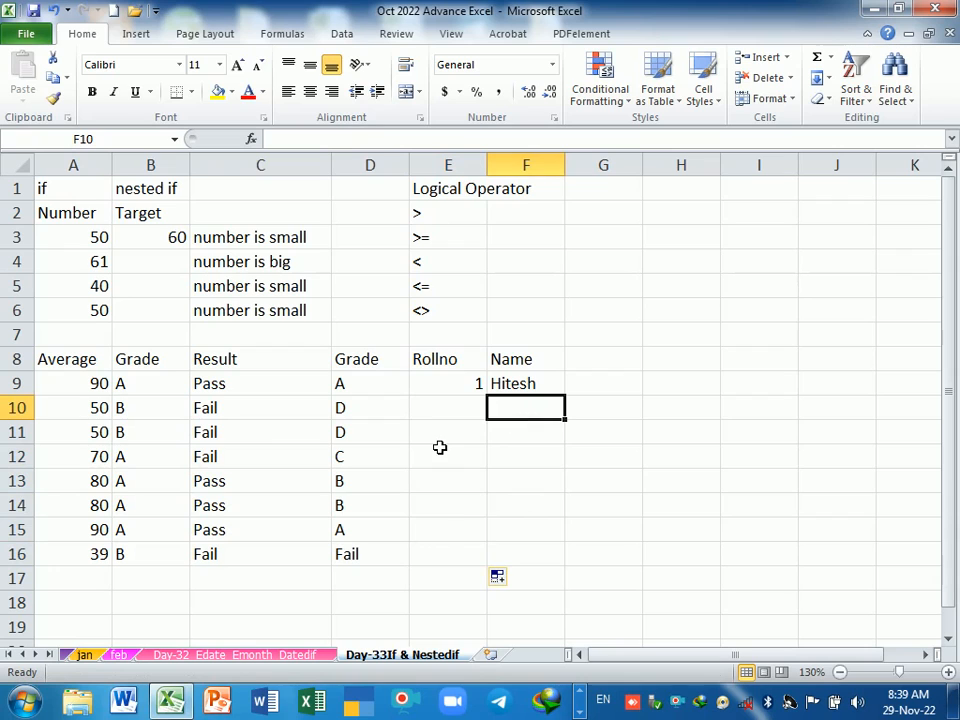
type("Yoe")
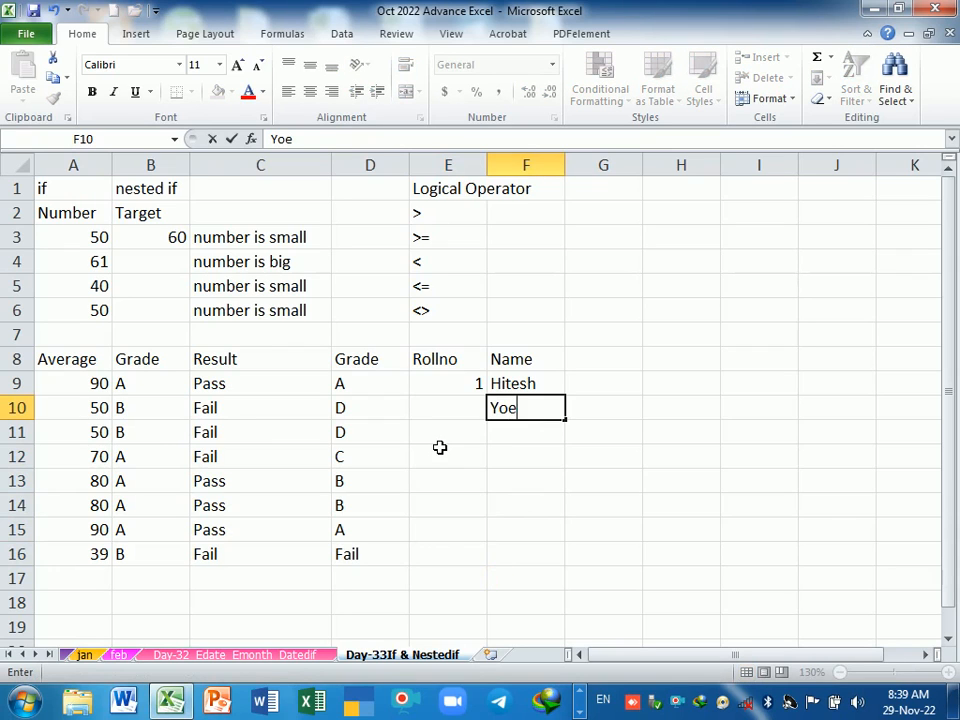
key("BackSpace")
type("gesh")
key("Return")
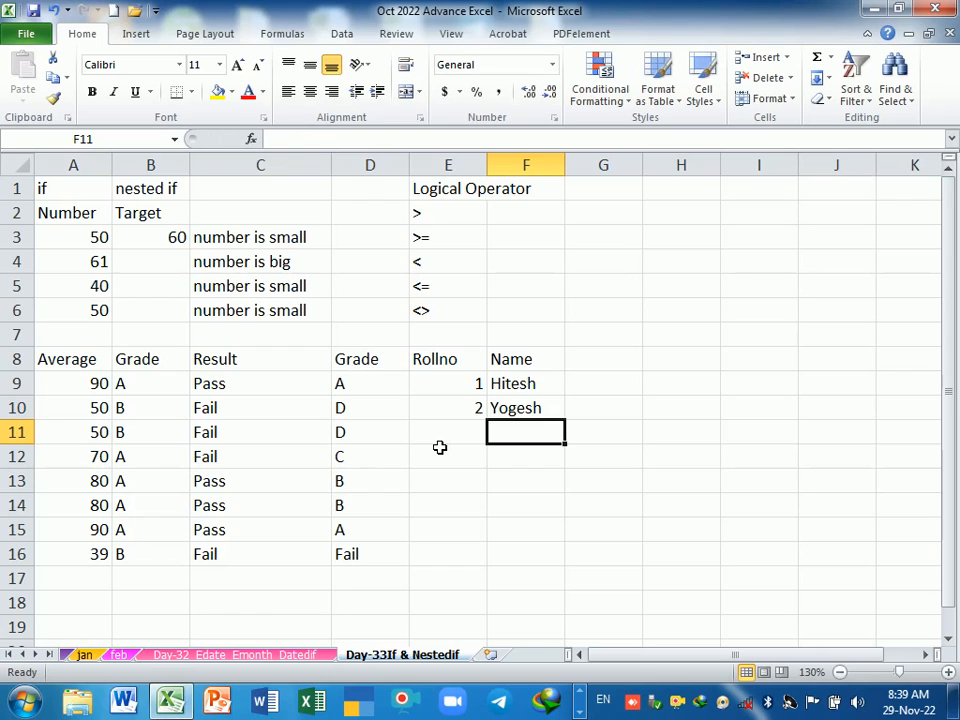
type("lo")
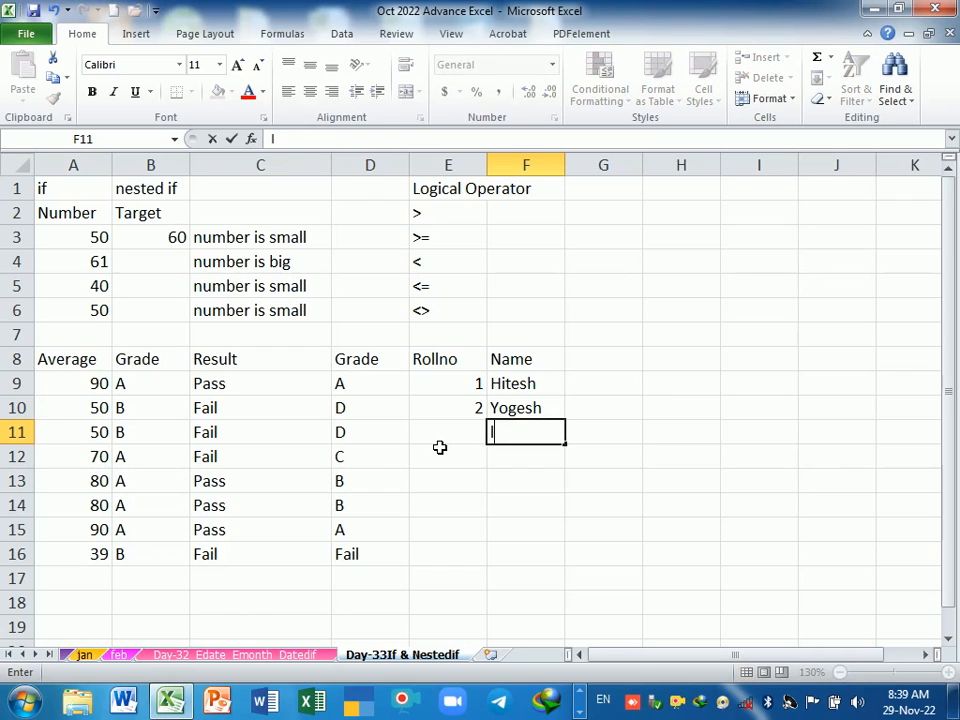
key("BackSpace")
key("BackSpace")
type("Lokesh")
key("Return")
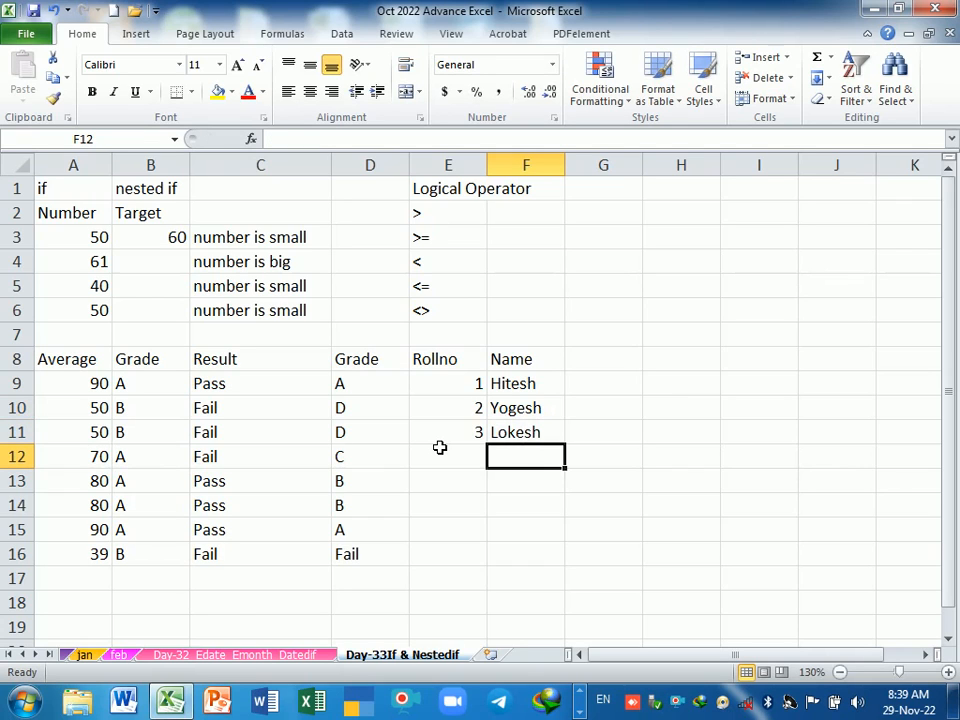
Step: Leave F12 empty and enter a student's name in F13 to test a skipped row
key("Return")
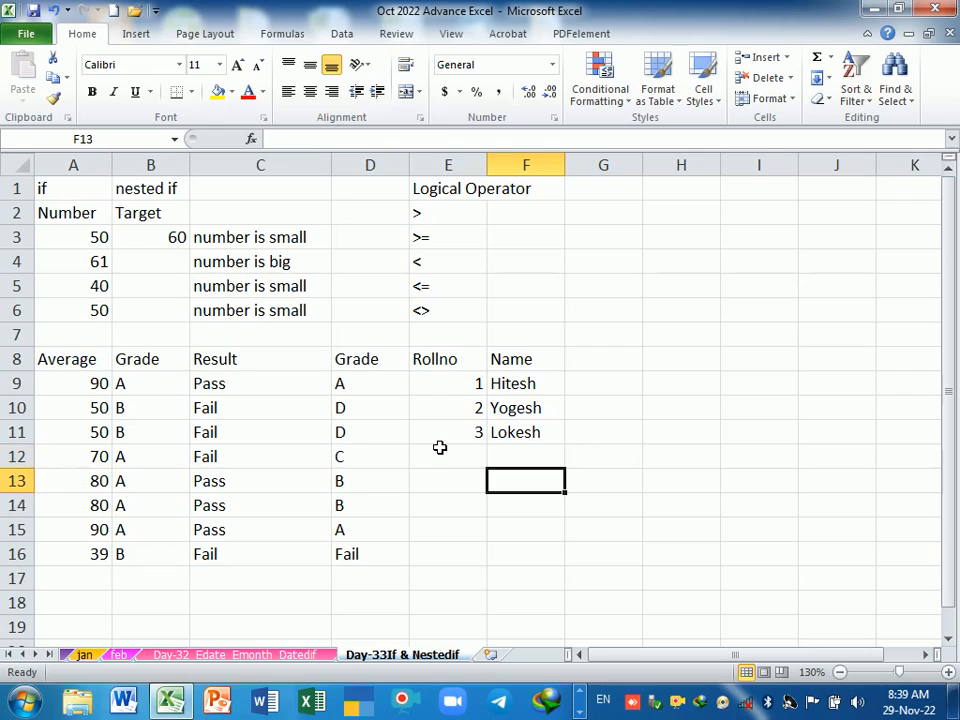
type("Umehs")
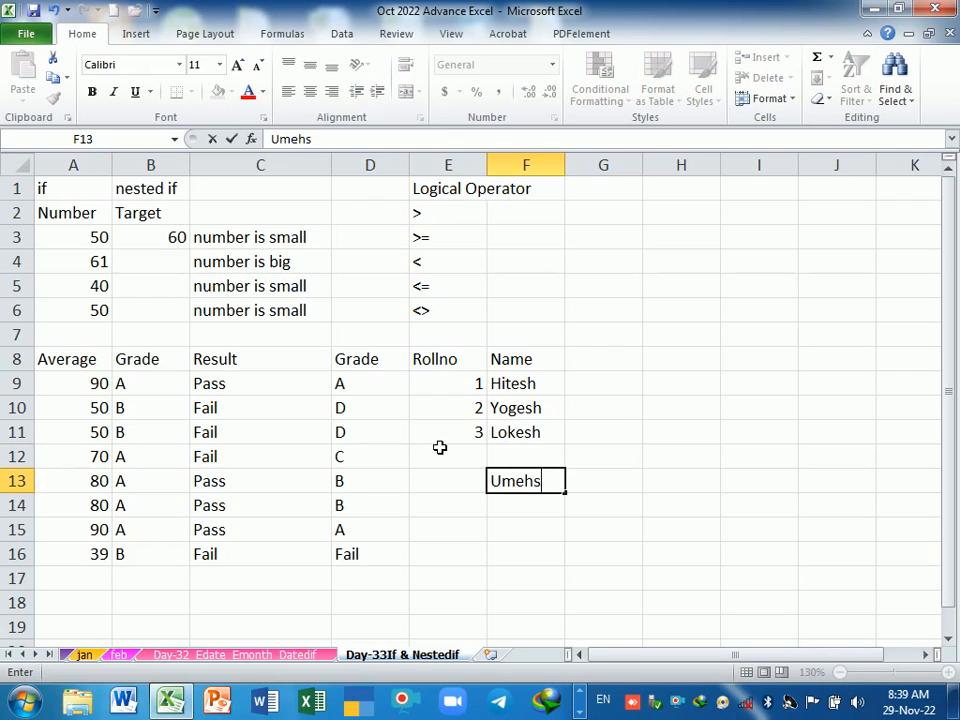
key("Return")
key("Up")
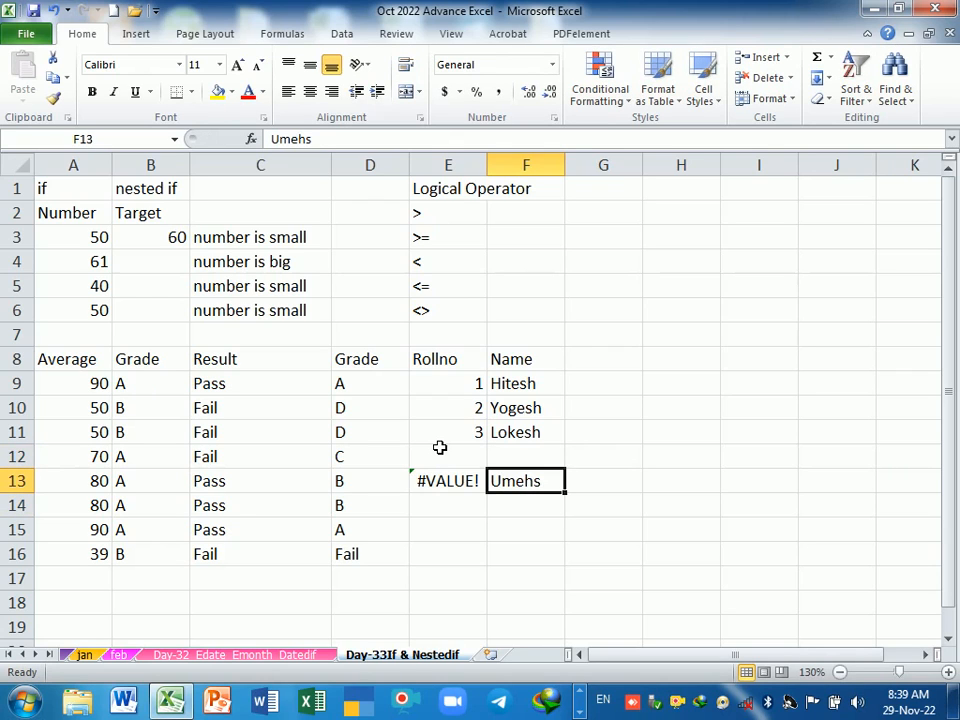
Step: Fill the skipped cell F12 with a student's name and add another name in F14
key("Up")
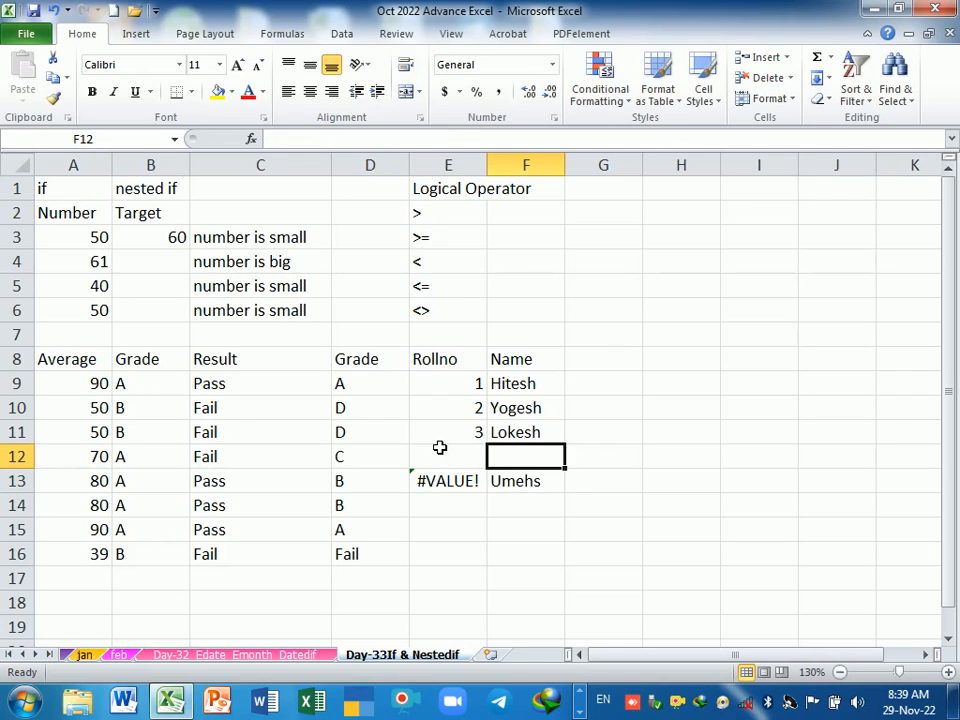
type("Lata")
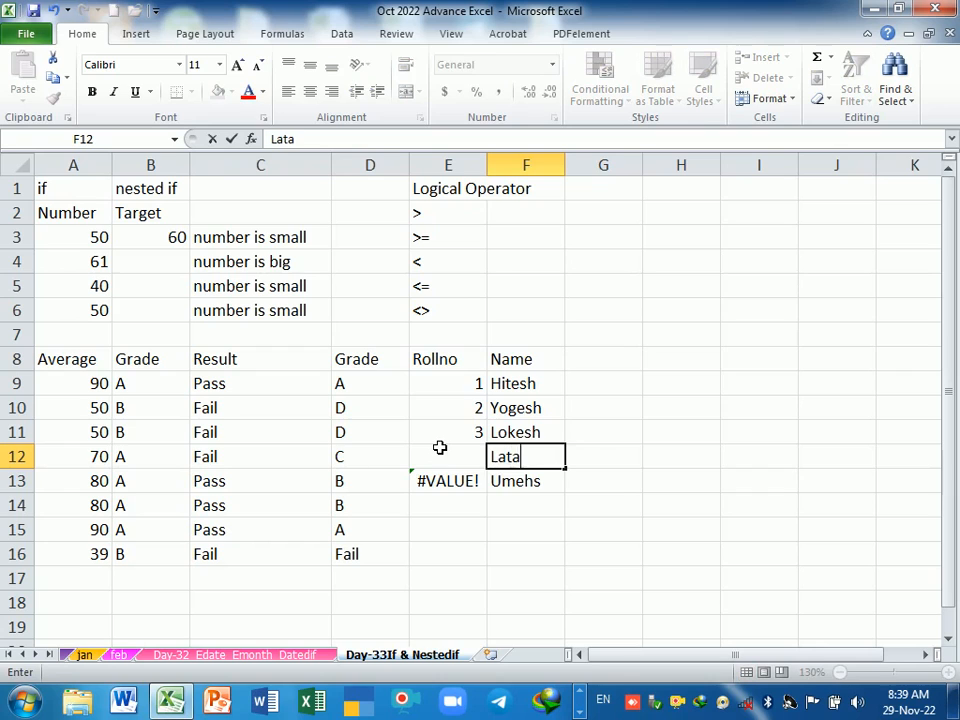
key("Return")
key("Return")
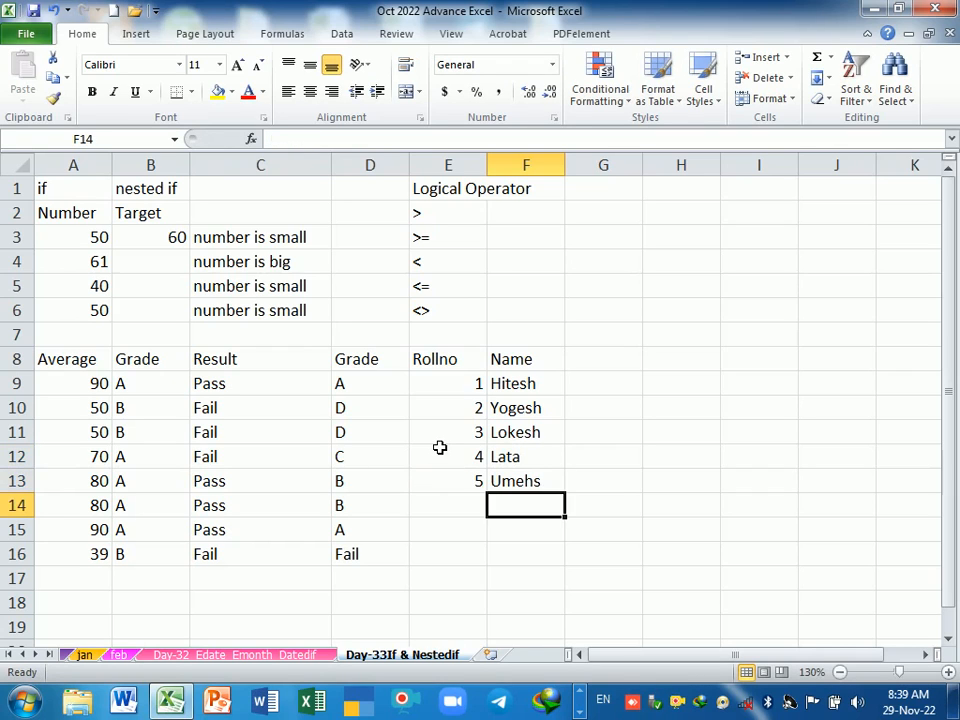
type("komal")
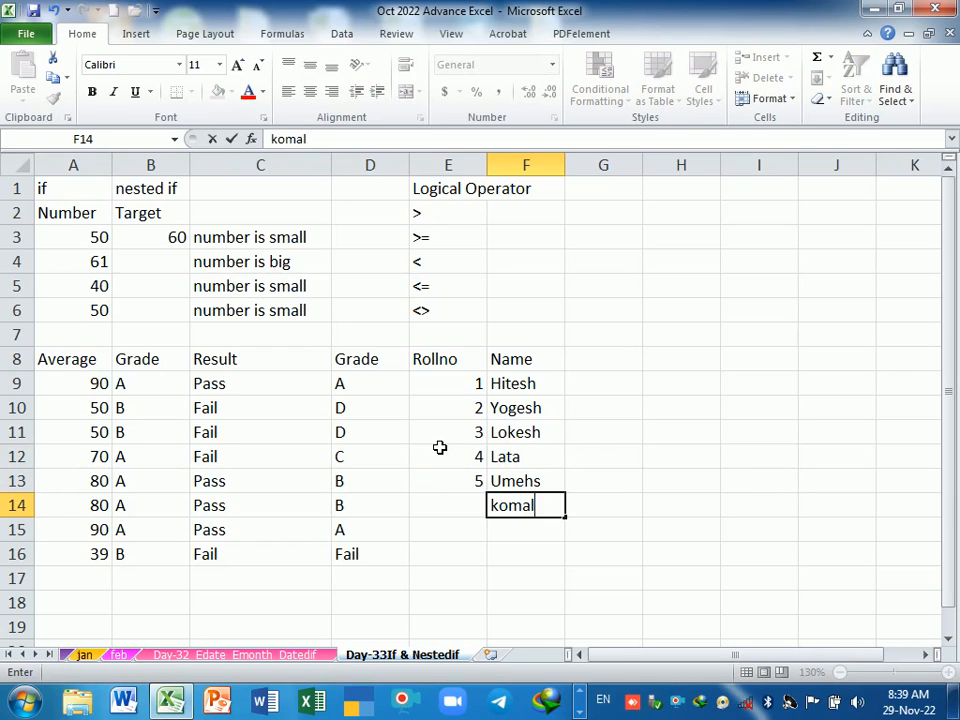
key("Return")
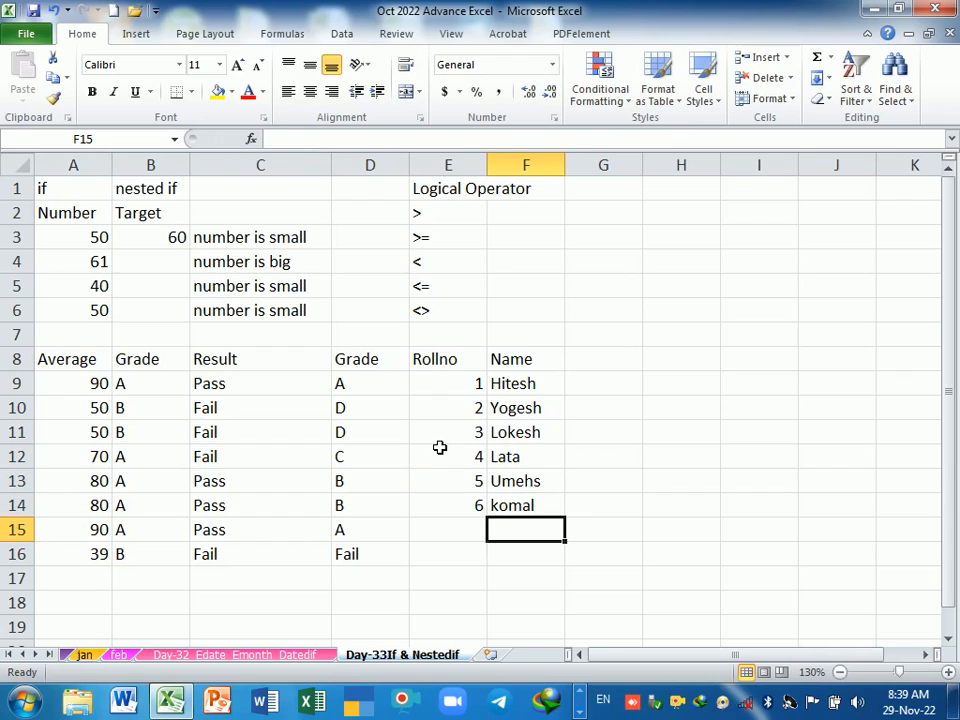
Step: Recheck the E10 formula and copy the Rollno and Name headings with the first record from E8:F9 to H8
double_click(452, 408)
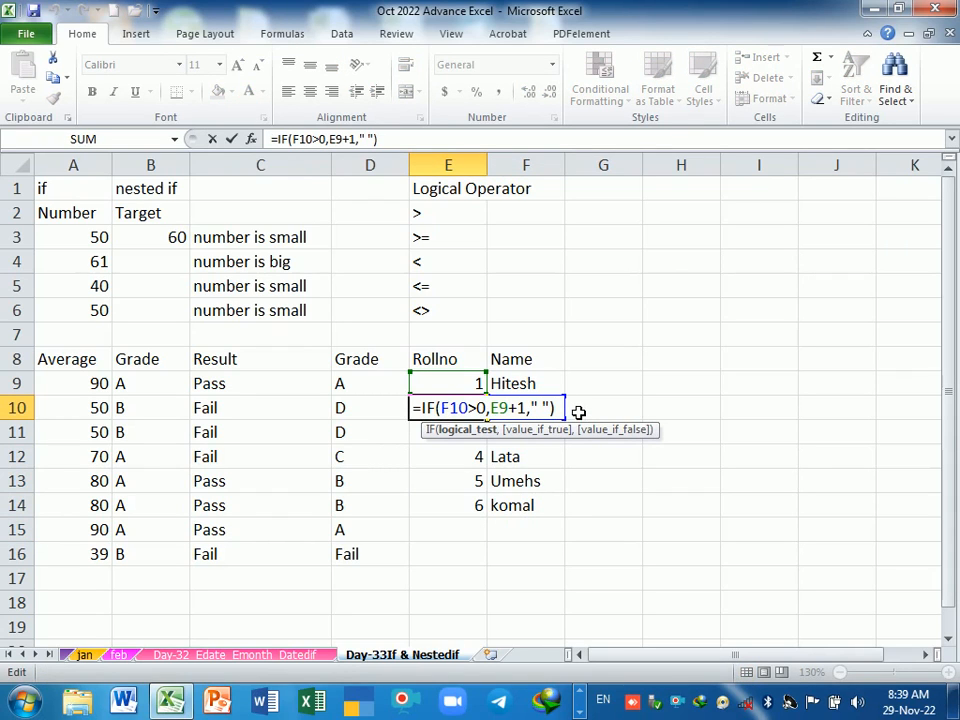
key("Return")
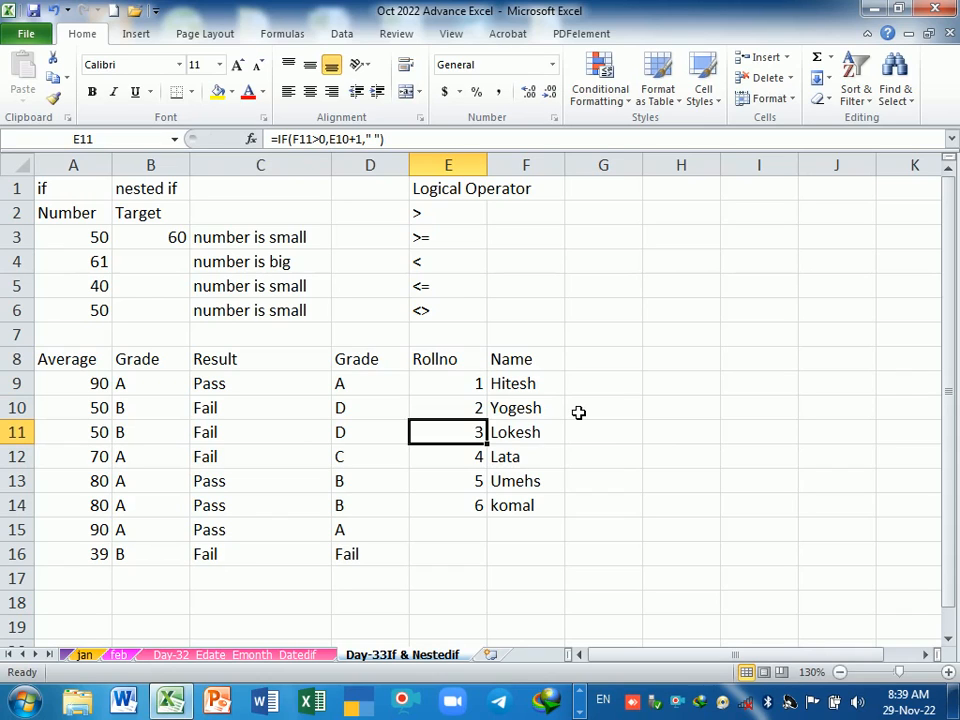
left_click_drag(476, 360, 510, 383)
key("ctrl+c")
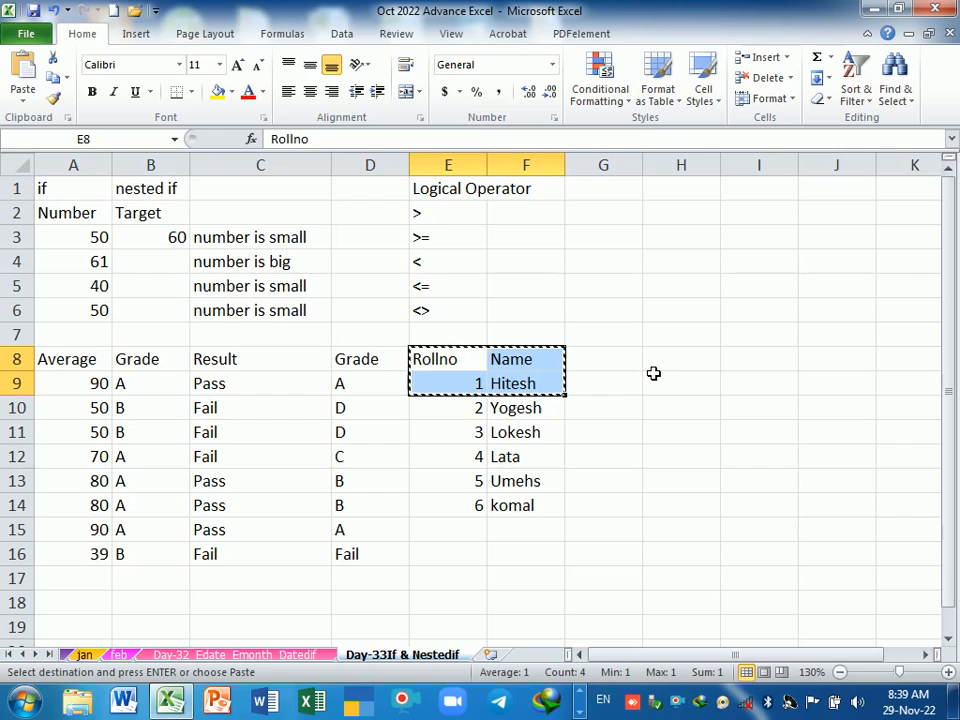
left_click(663, 368)
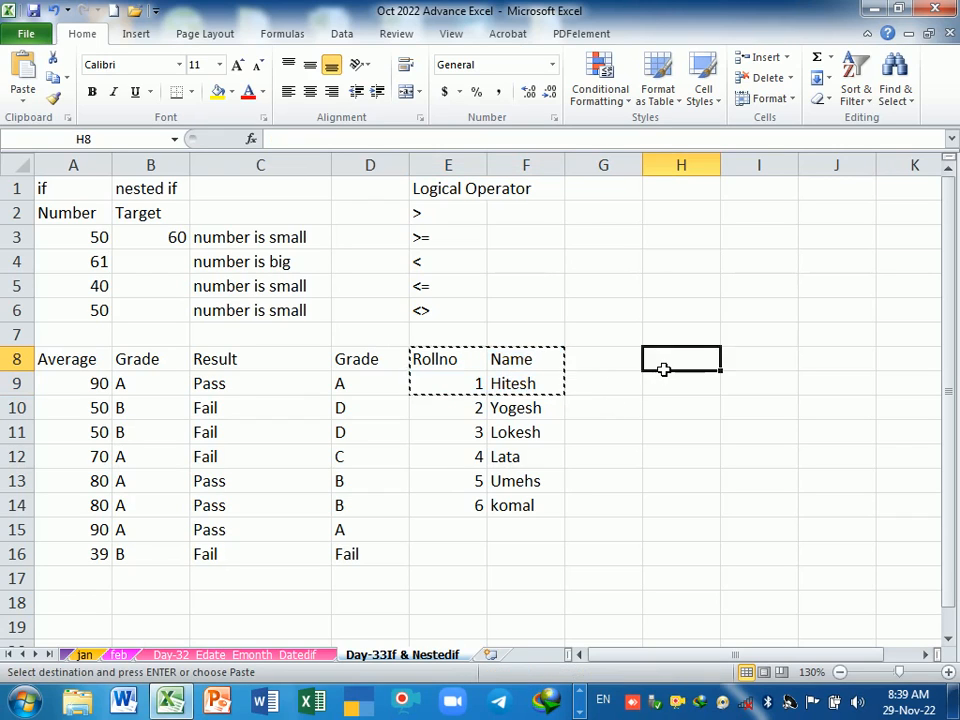
key("ctrl+v")
Step: Enter =IF(COUNTBLANK(I10)," ",H9+1) in H10 to number students only when a name is present
left_click(680, 409)
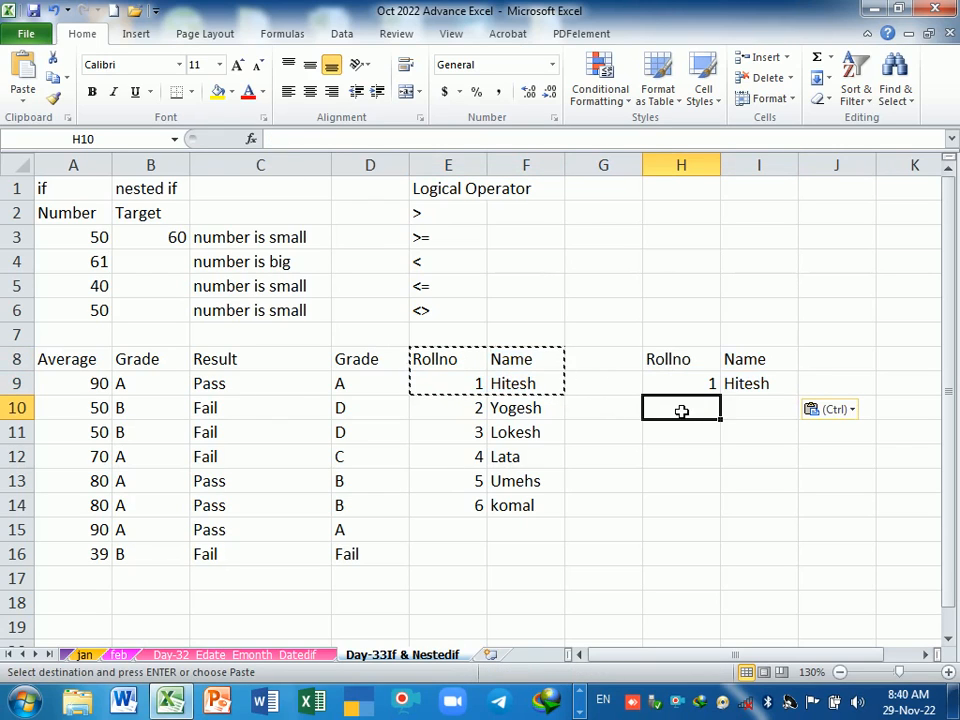
type("=i")
key("Tab")
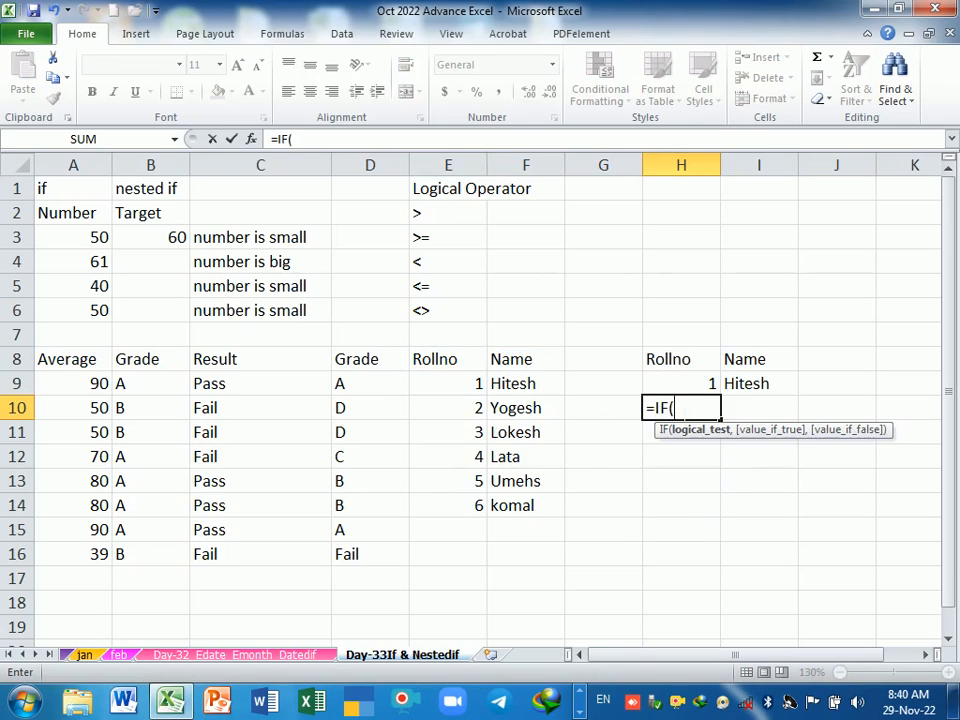
type("count")
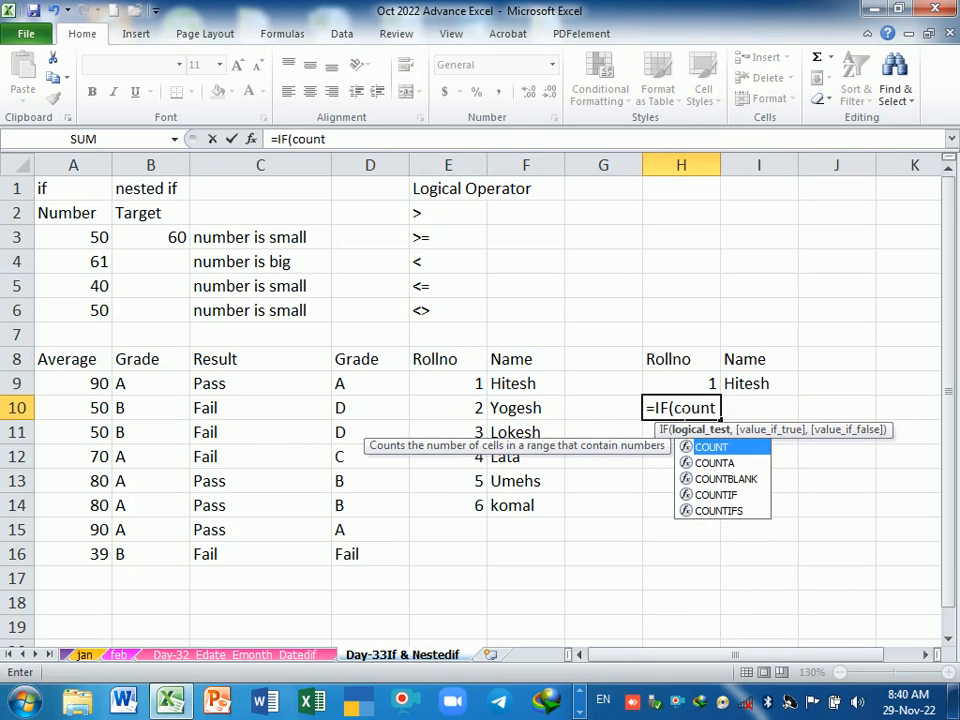
key("Down")
key("Down")
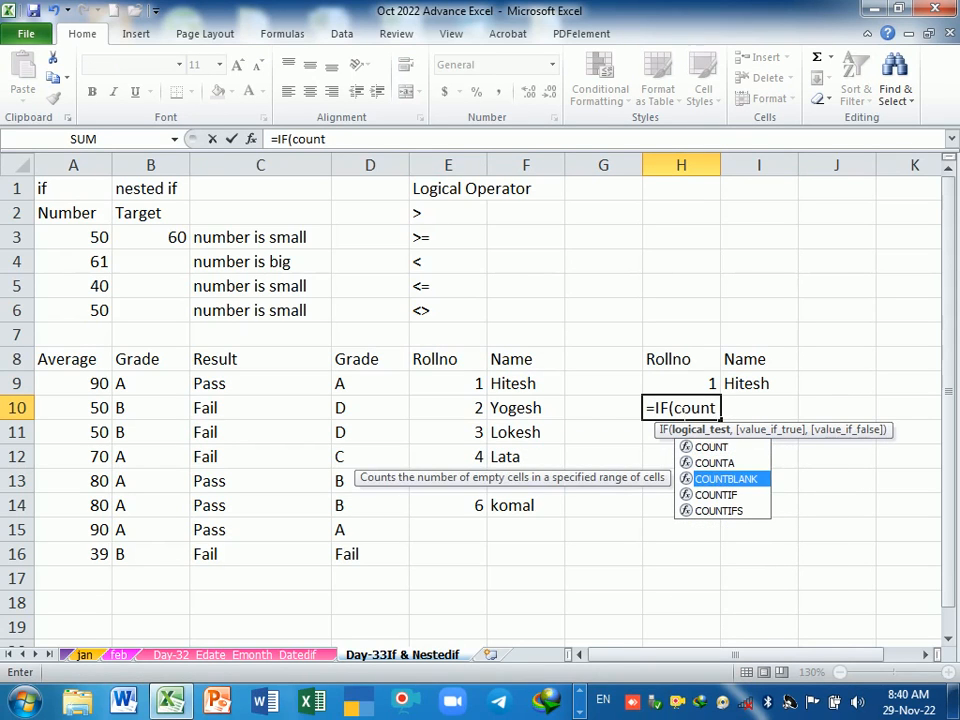
key("Tab")
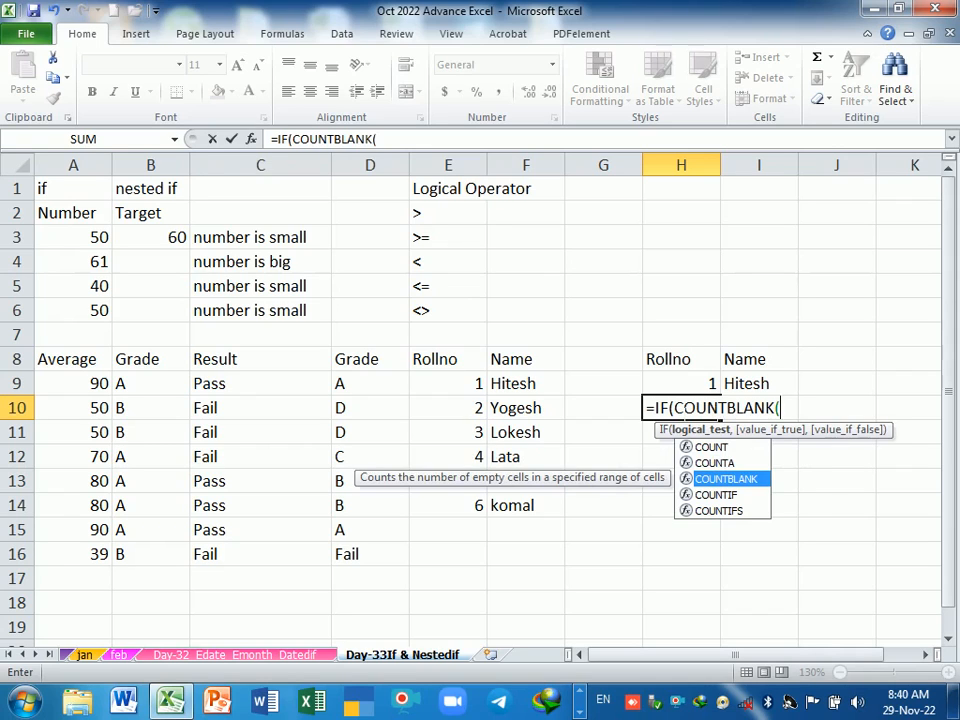
key("Right")
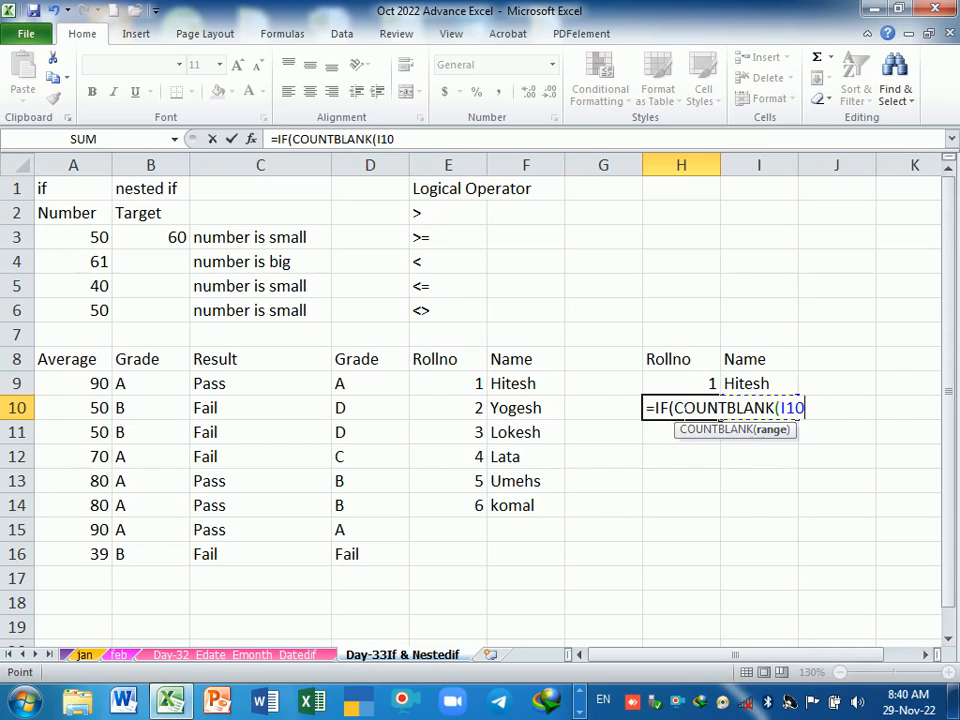
type("),")
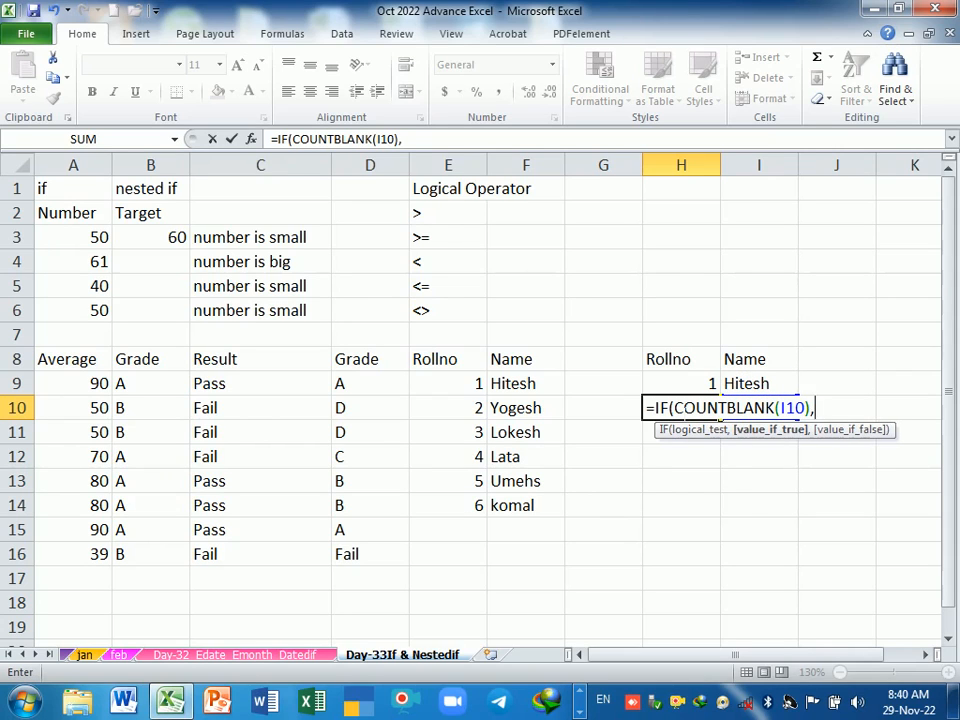
type("\" \",")
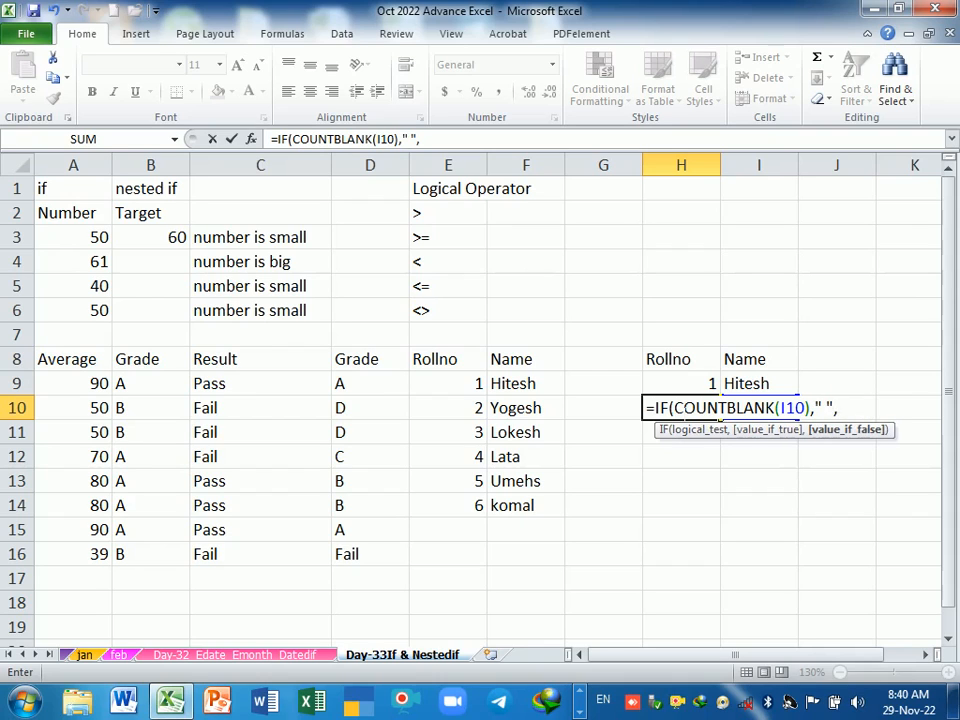
left_click(714, 385)
type("+1")
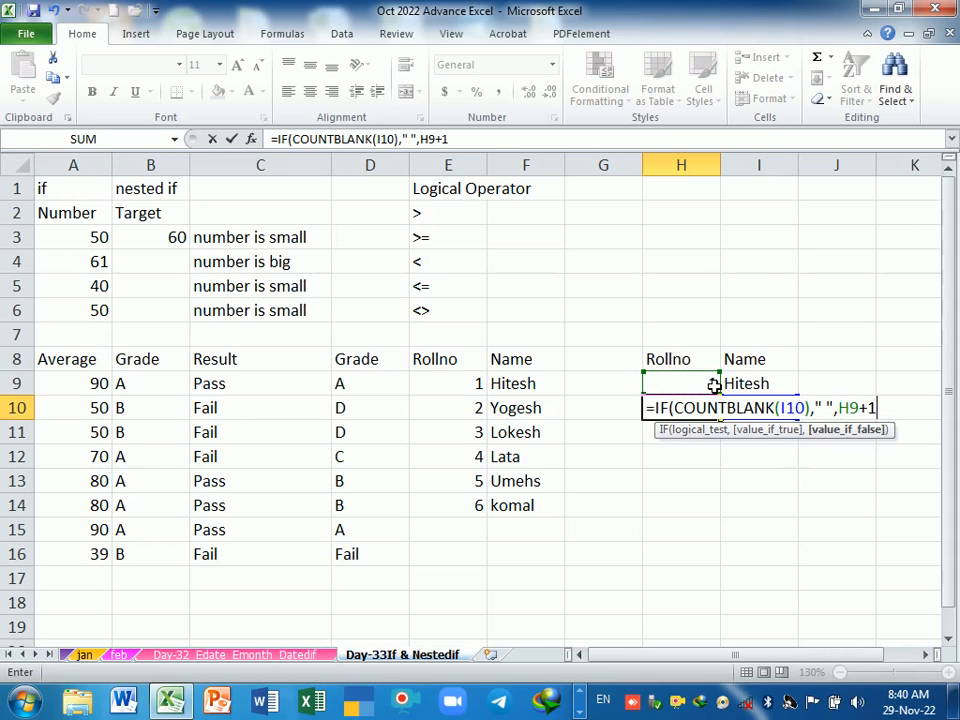
key("Return")
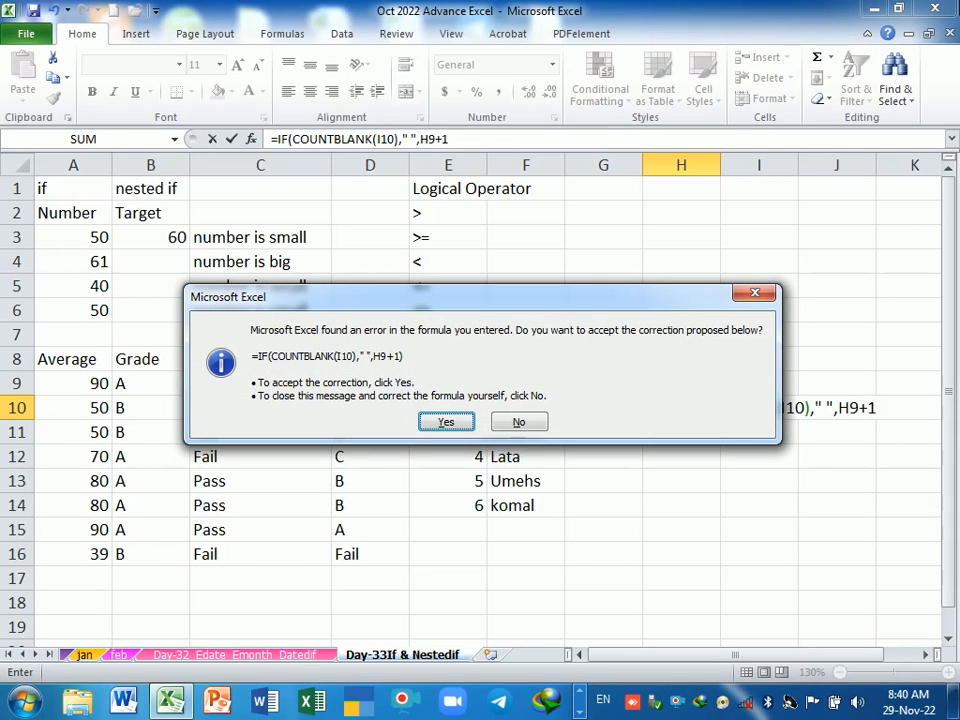
key("Return")
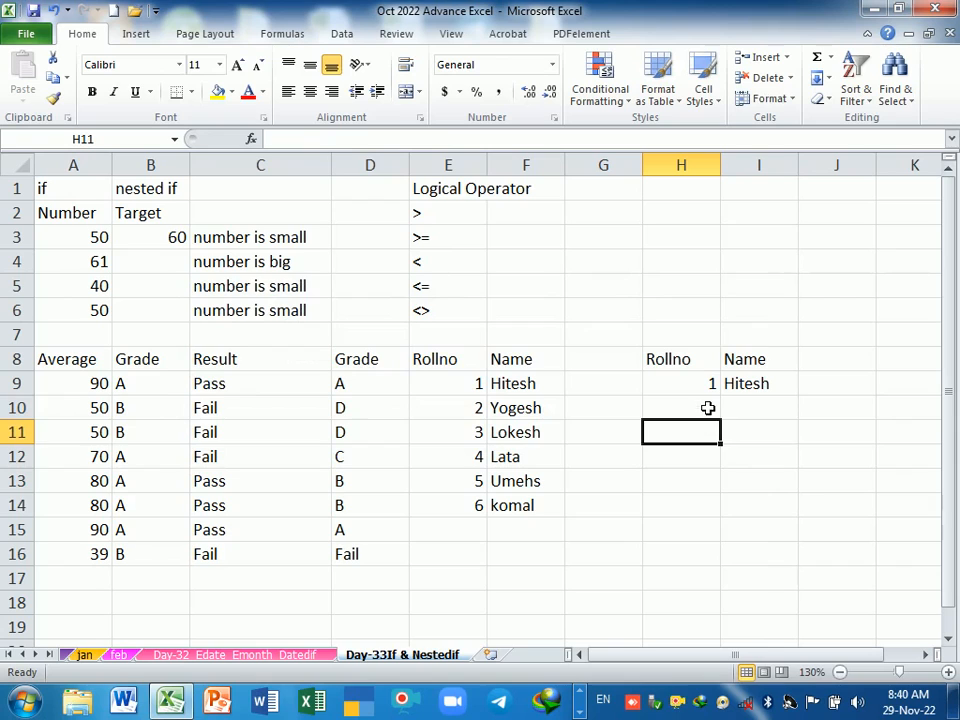
Step: Fill the H10 roll number formula down to H18 and enter the second student's name in I10
left_click(709, 408)
left_click_drag(726, 422, 735, 615)
left_click(769, 405)
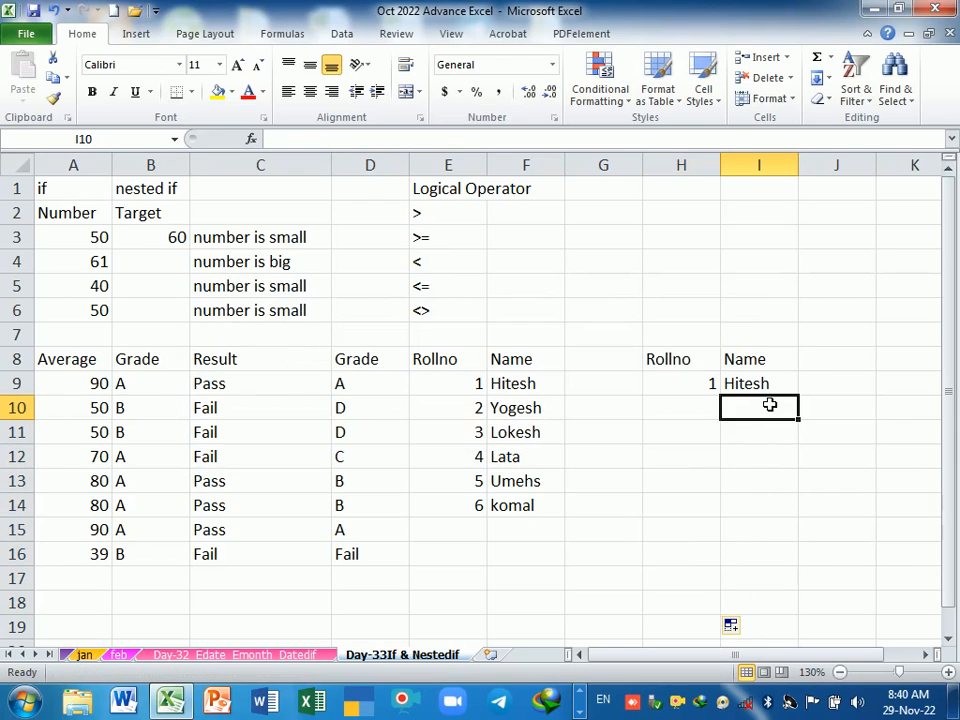
type("Koamal")
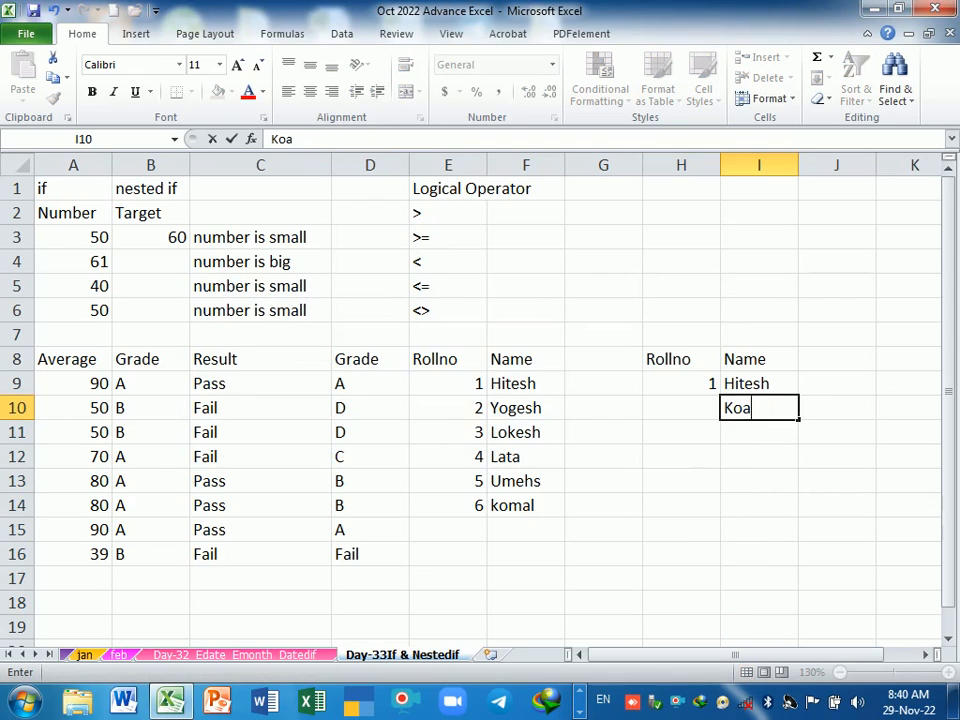
key("BackSpace")
key("BackSpace")
key("BackSpace")
key("BackSpace")
type("mal")
key("Return")
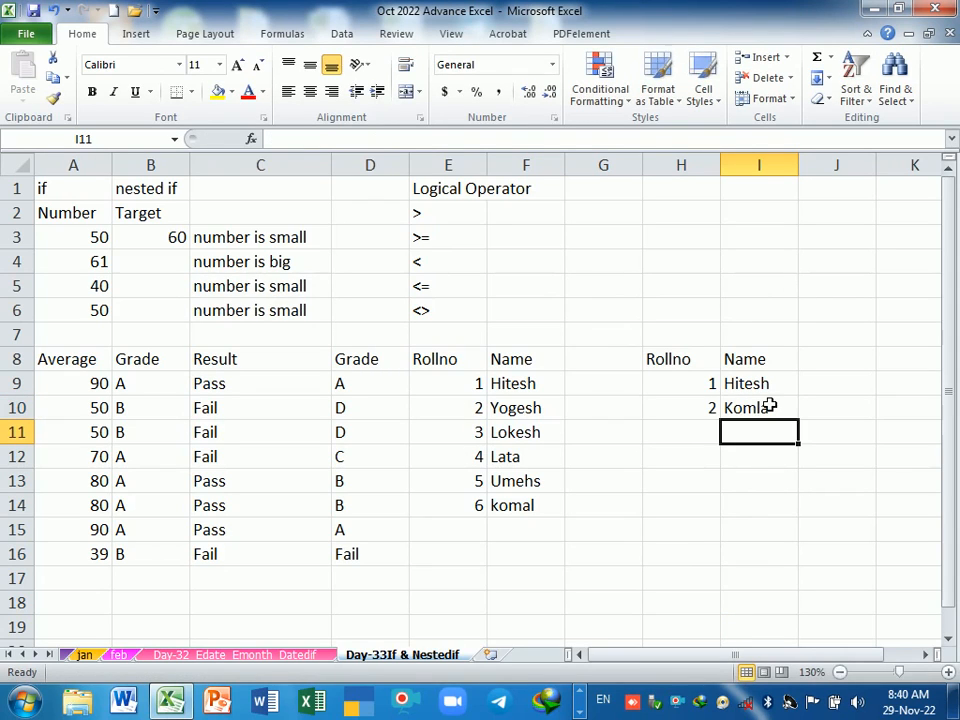
Step: Enter six more students' names in I11:I16 to test the COUNTBLANK roll numbers
type("sonu")
key("Return")
type("monu")
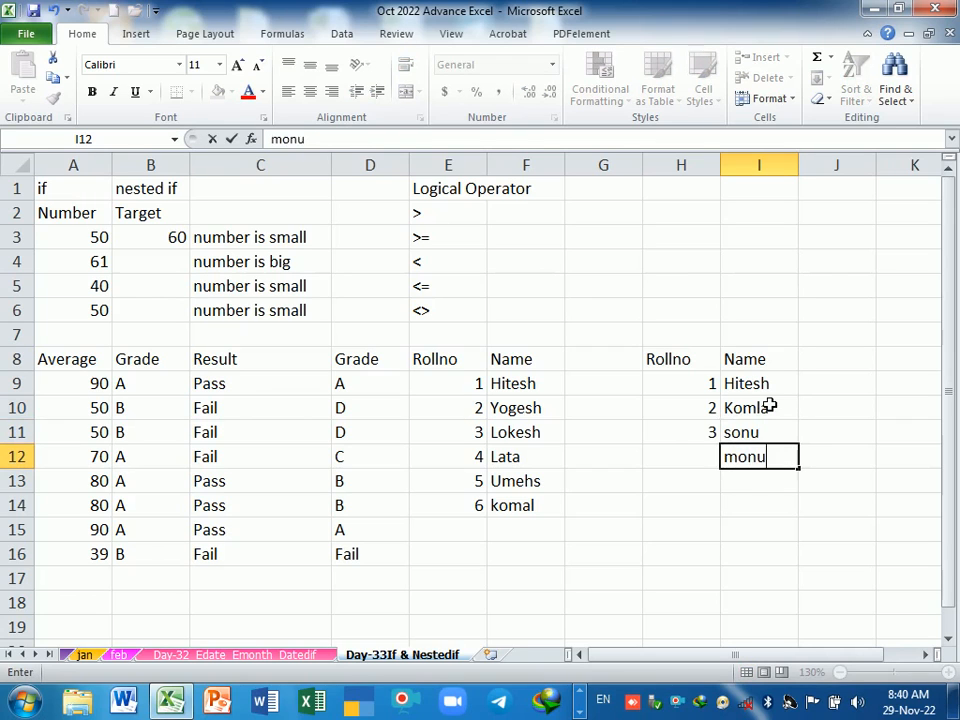
key("Return")
type("rohan")
key("Return")
type("kai")
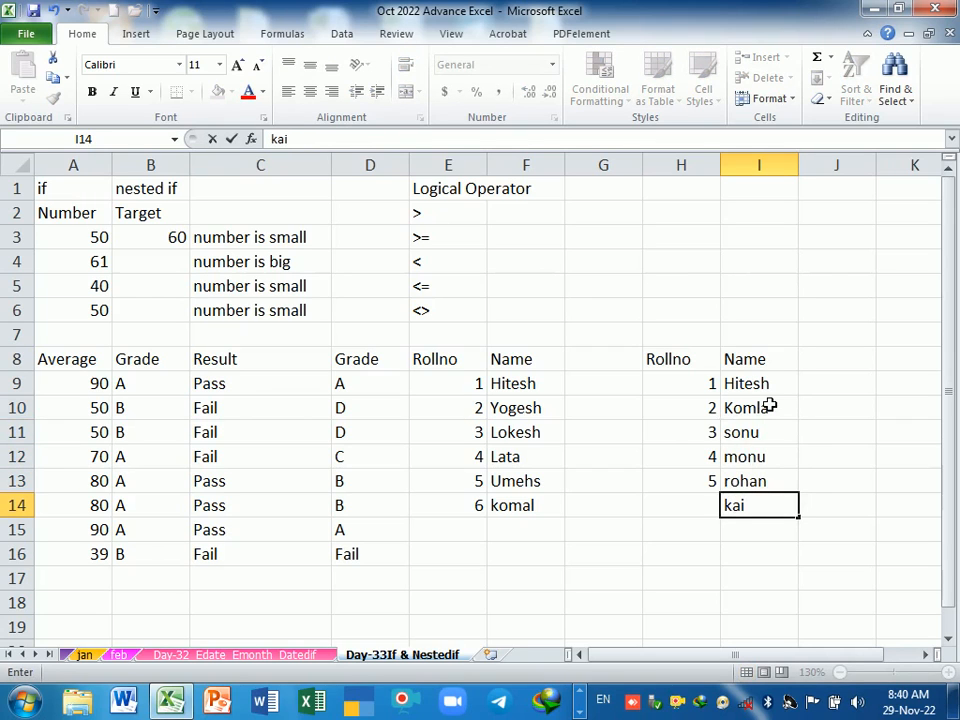
type("lahs")
key("Return")
type("manish")
key("Return")
type("j")
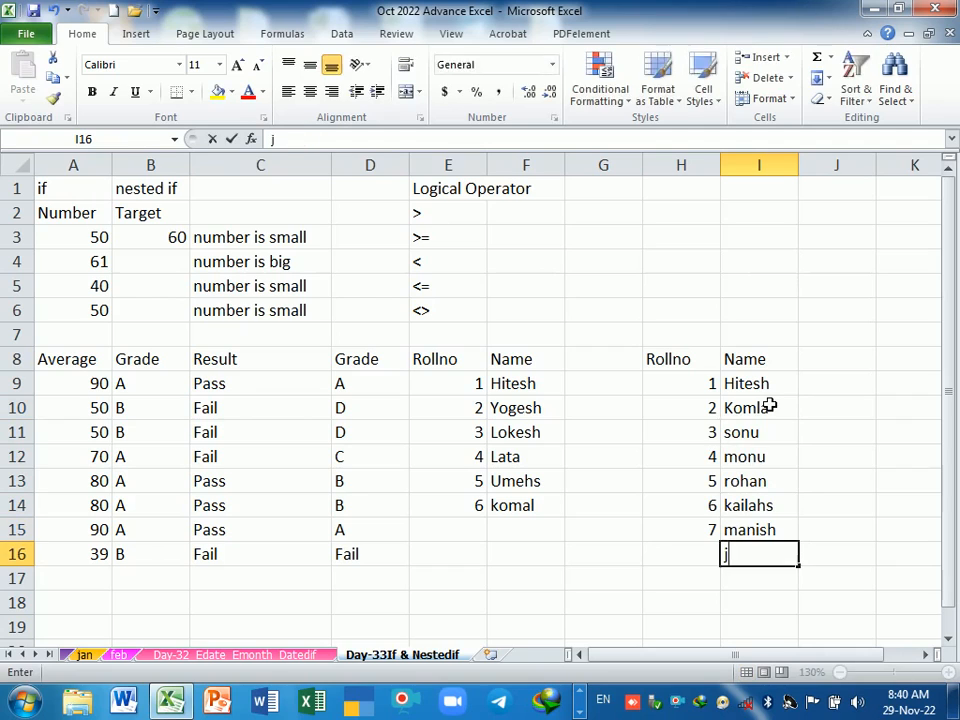
type("ai")
key("Return")
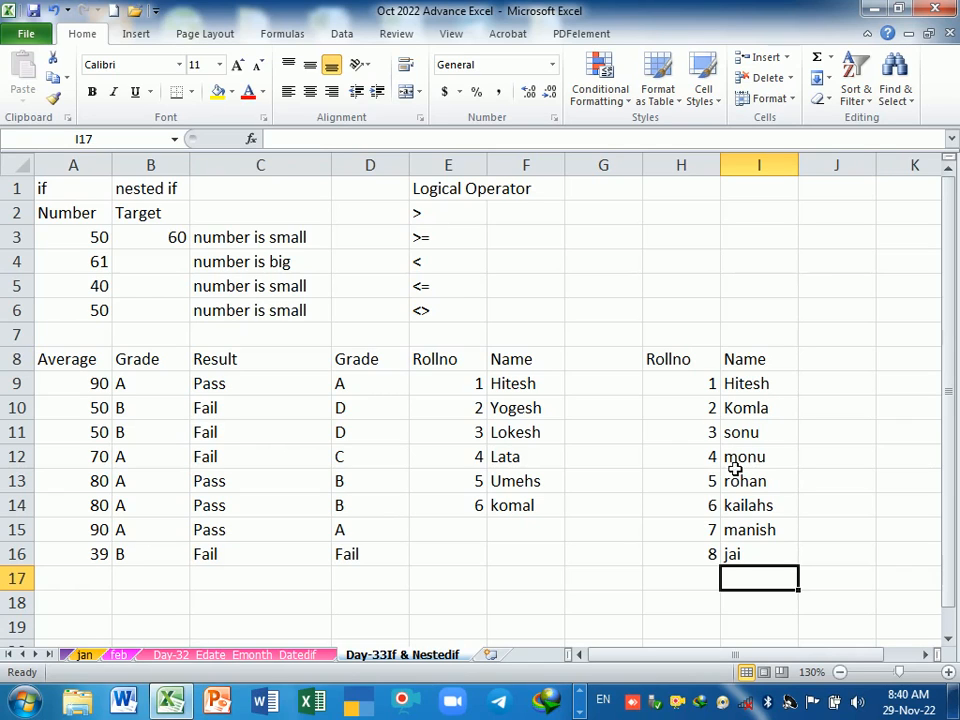
Step: Copy the Rollno and Name headings with the first record from E8:F9 to A18
scroll(649, 515, "down", 2)
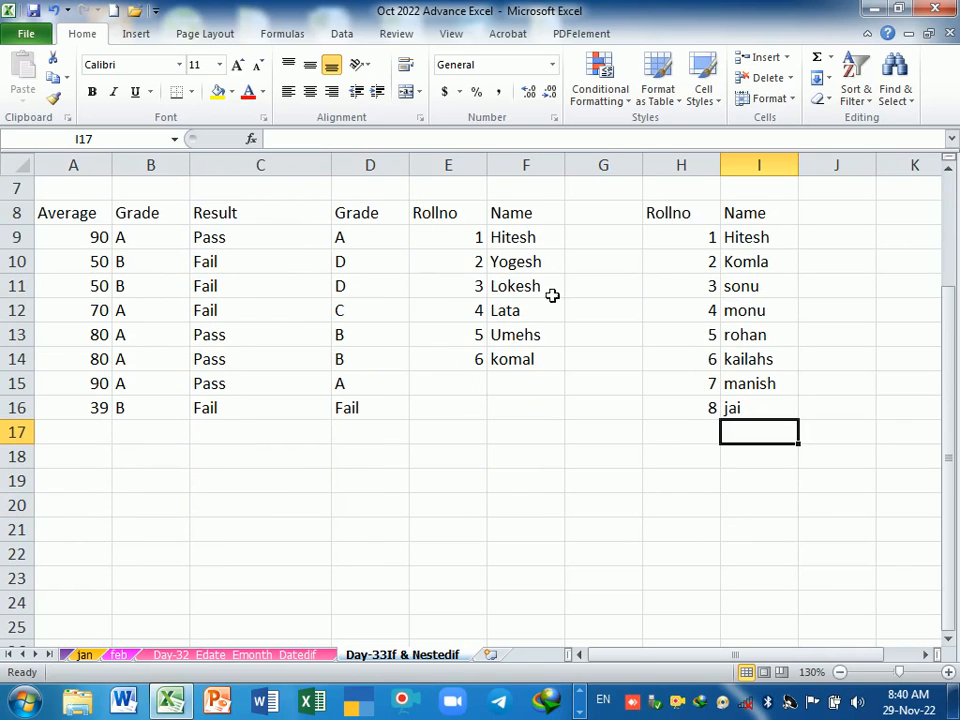
left_click_drag(450, 214, 506, 233)
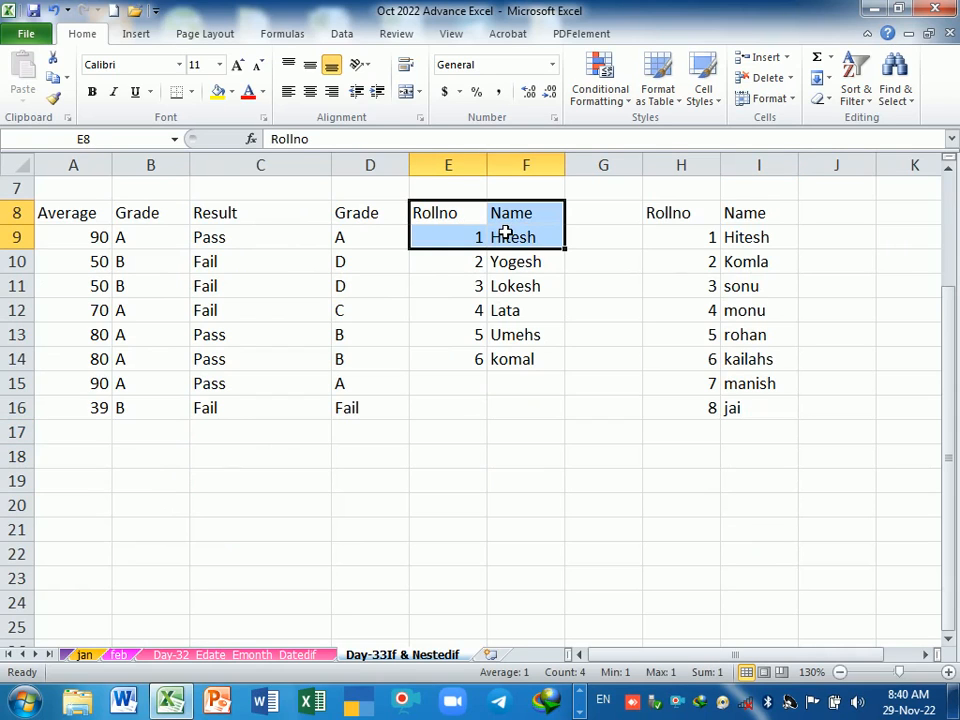
key("ctrl+c")
left_click(90, 461)
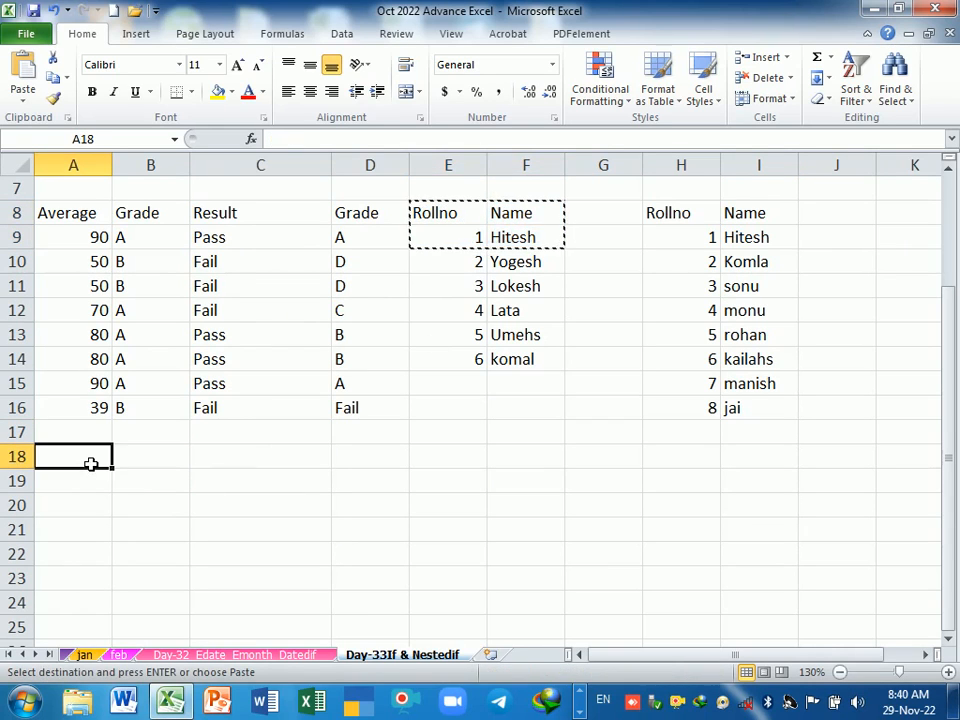
key("ctrl+v")
Step: Enter =IF(ISBLANK(B20)," ",A19+1) in A20 to generate the roll number with ISBLANK
left_click(141, 527)
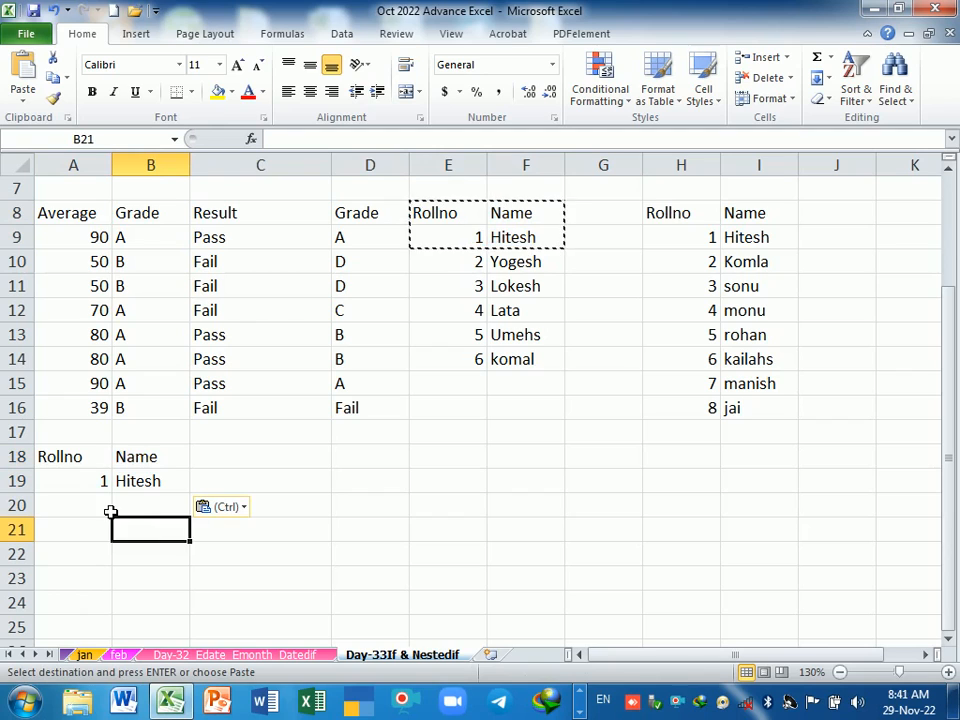
left_click(108, 507)
type("=")
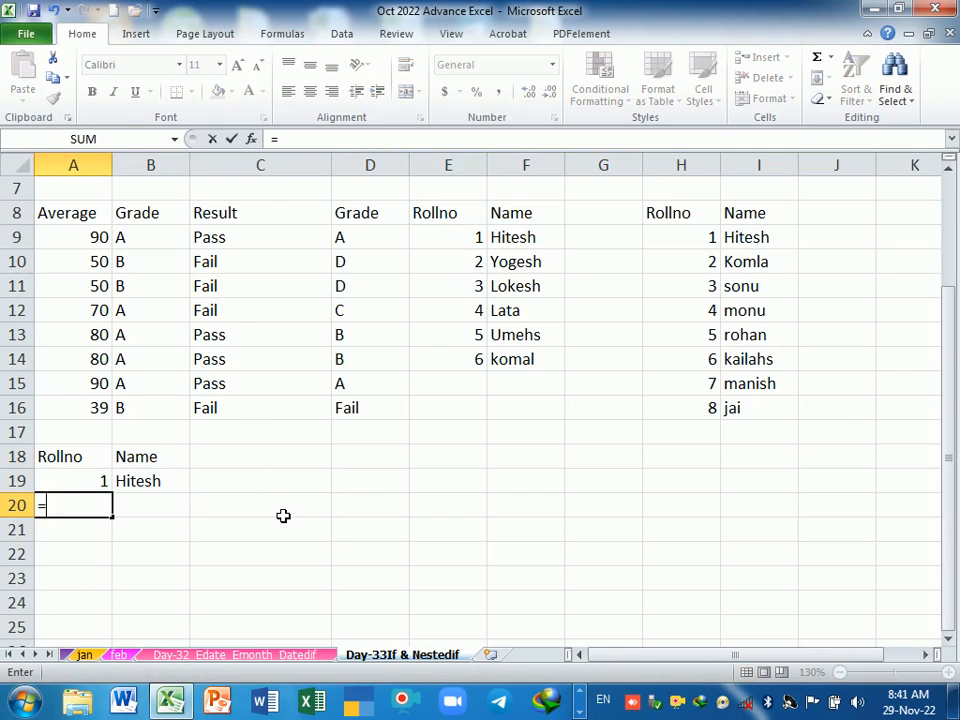
type("i")
key("Tab")
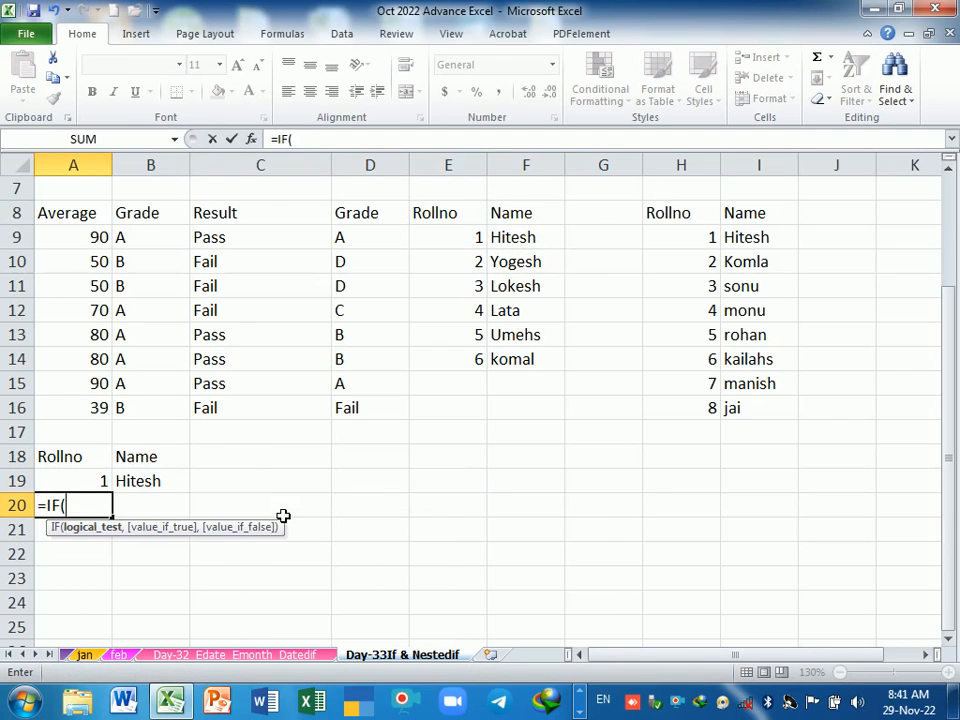
type("is")
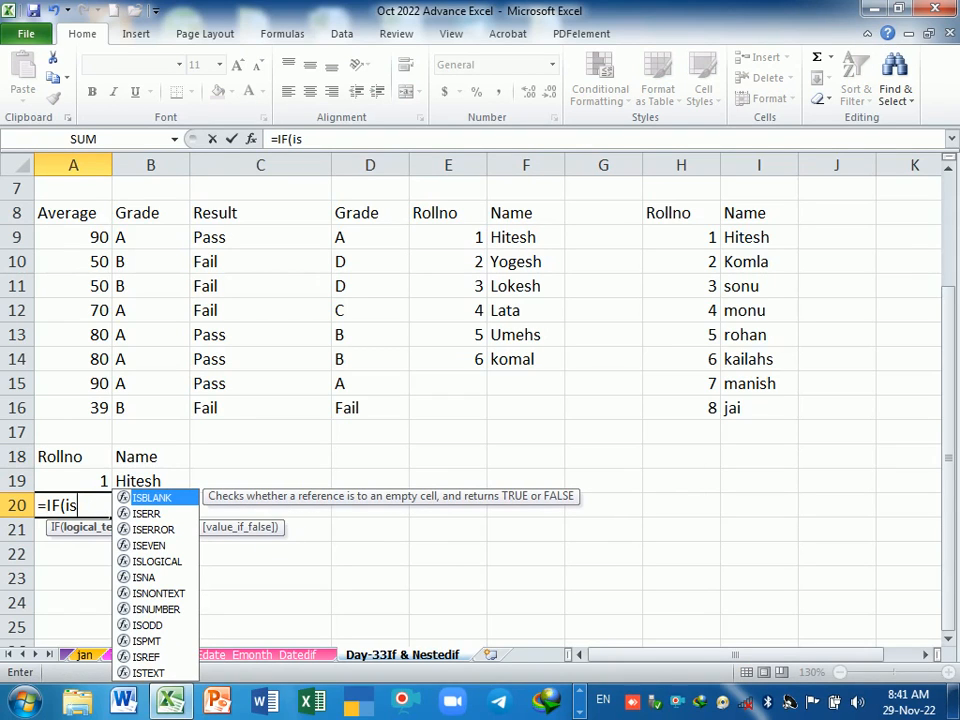
key("Tab")
left_click(166, 498)
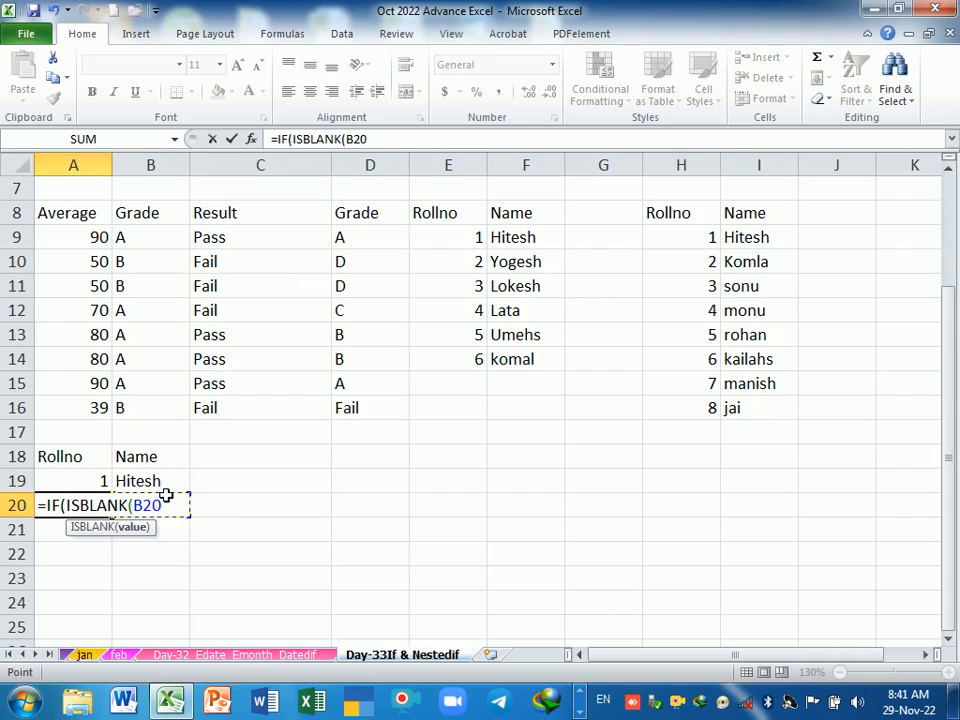
type(")")
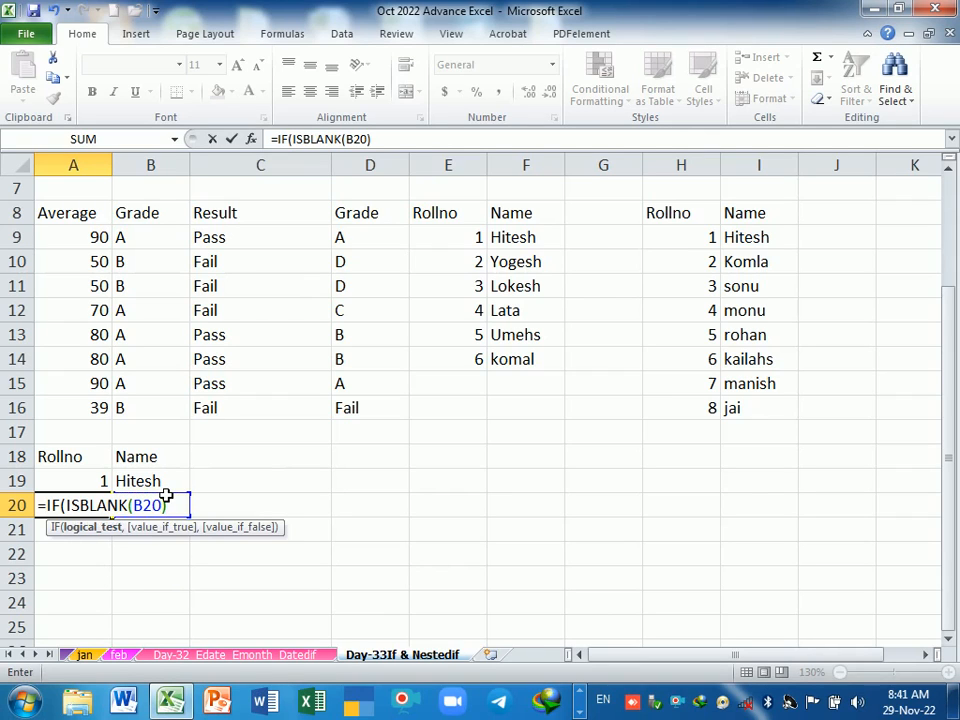
type(",\" \",")
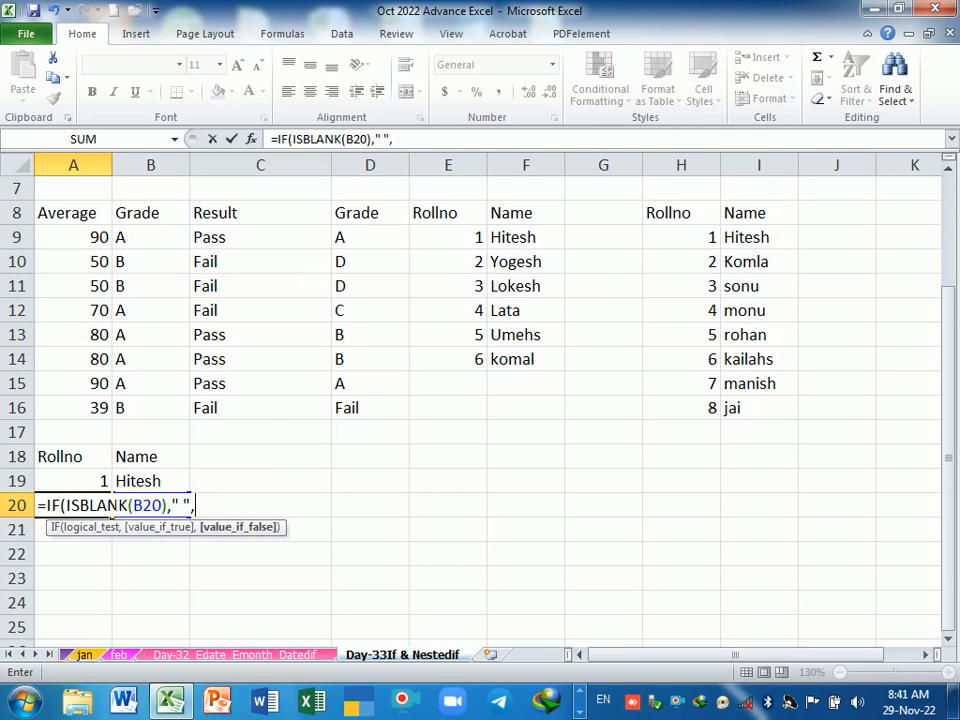
scroll(118, 499, "down", 1)
left_click(89, 406)
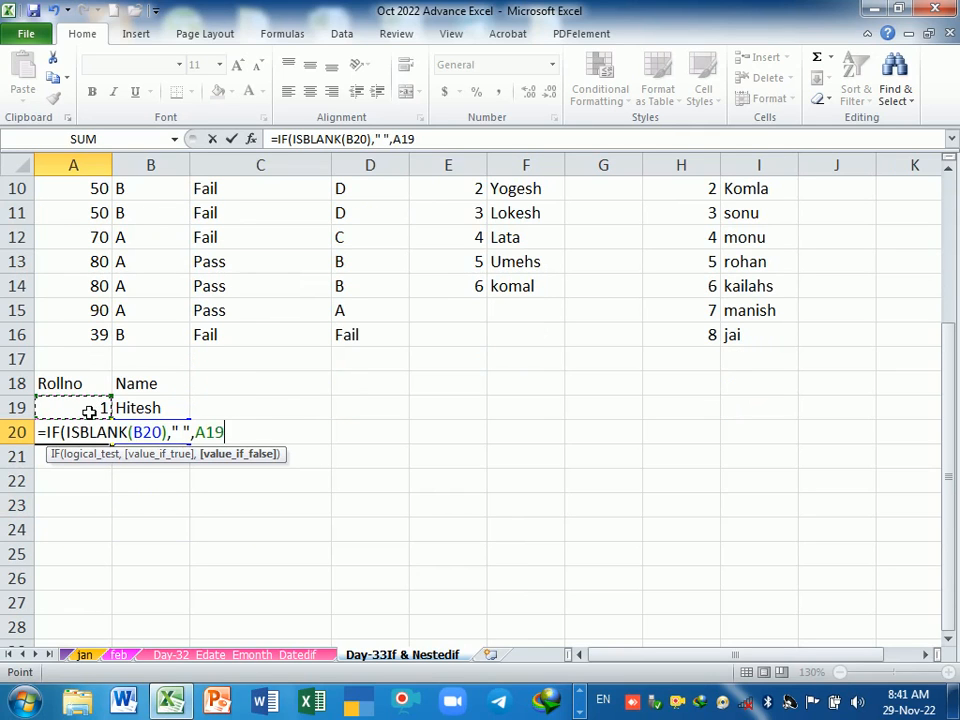
type("+1")
key("Return")
key("Return")
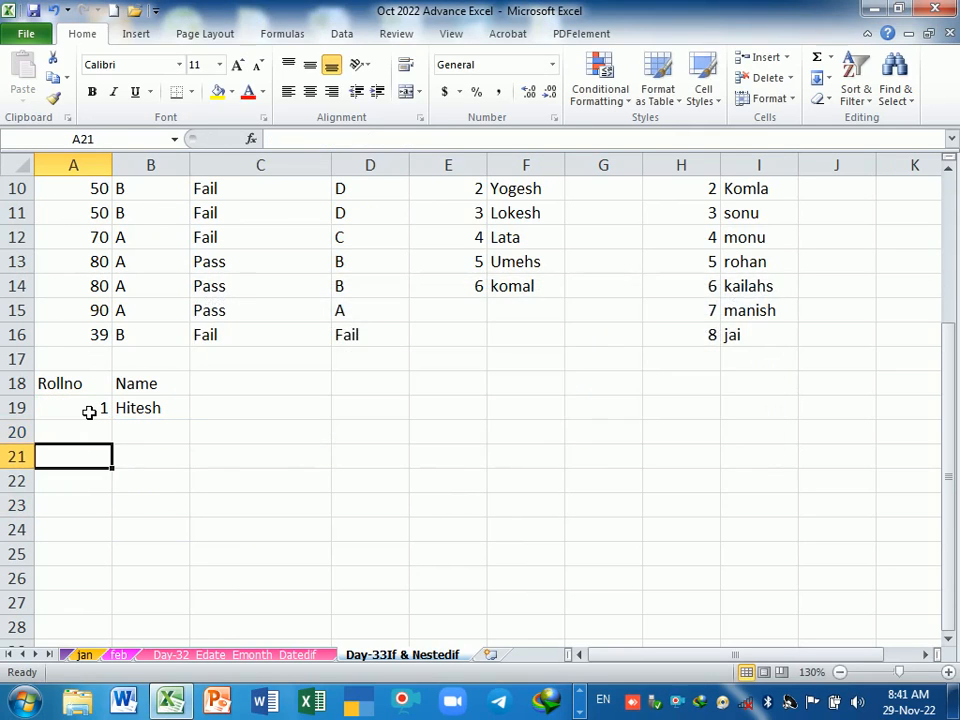
Step: Fill the ISBLANK roll number formula from A20 down to A27
scroll(100, 440, "down", 1)
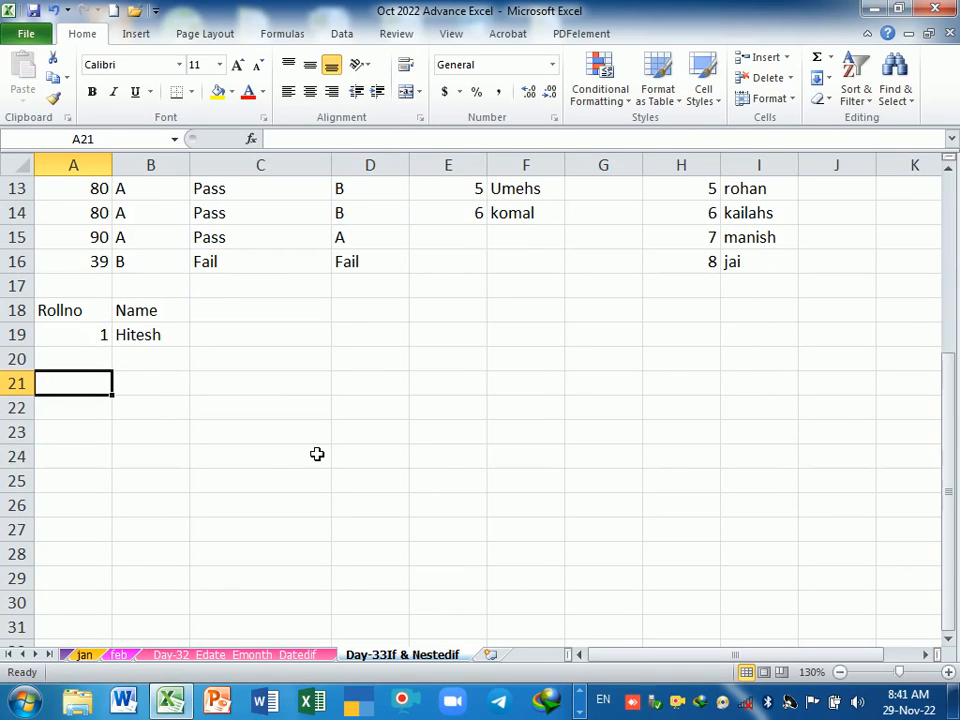
scroll(315, 452, "up", 3)
scroll(315, 452, "up", 1, "ctrl")
scroll(311, 448, "down", 3)
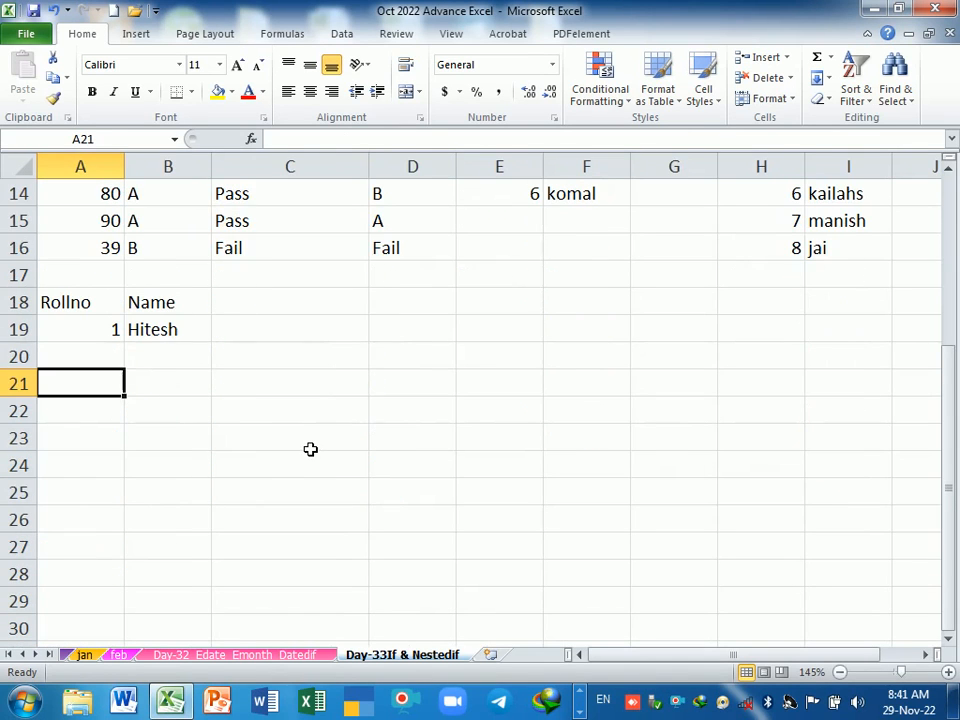
left_click(120, 358)
left_click_drag(126, 372, 124, 565)
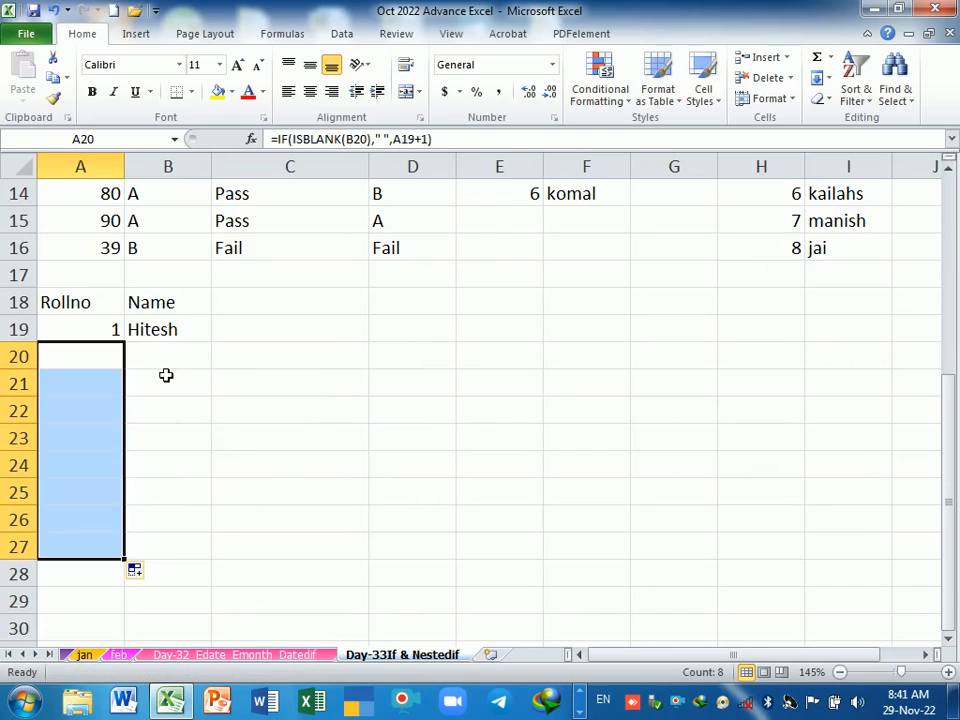
Step: Enter four more students' names in B20:B23 to test the ISBLANK roll numbers
left_click(172, 359)
type("Umehs")
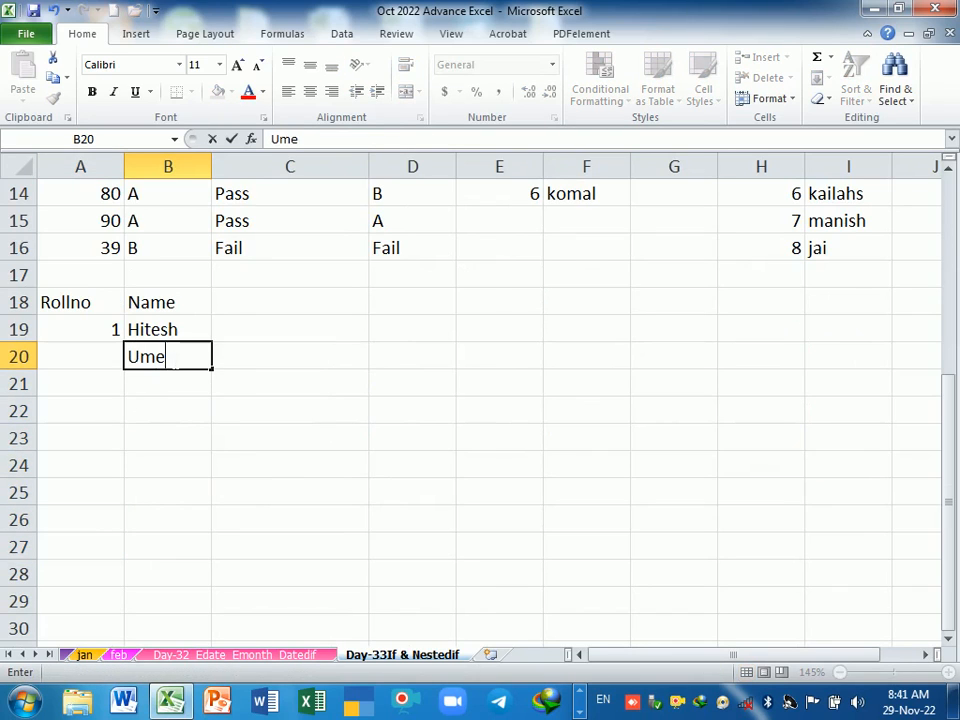
key("BackSpace")
key("BackSpace")
type("sh")
key("Return")
type("manih")
key("BackSpace")
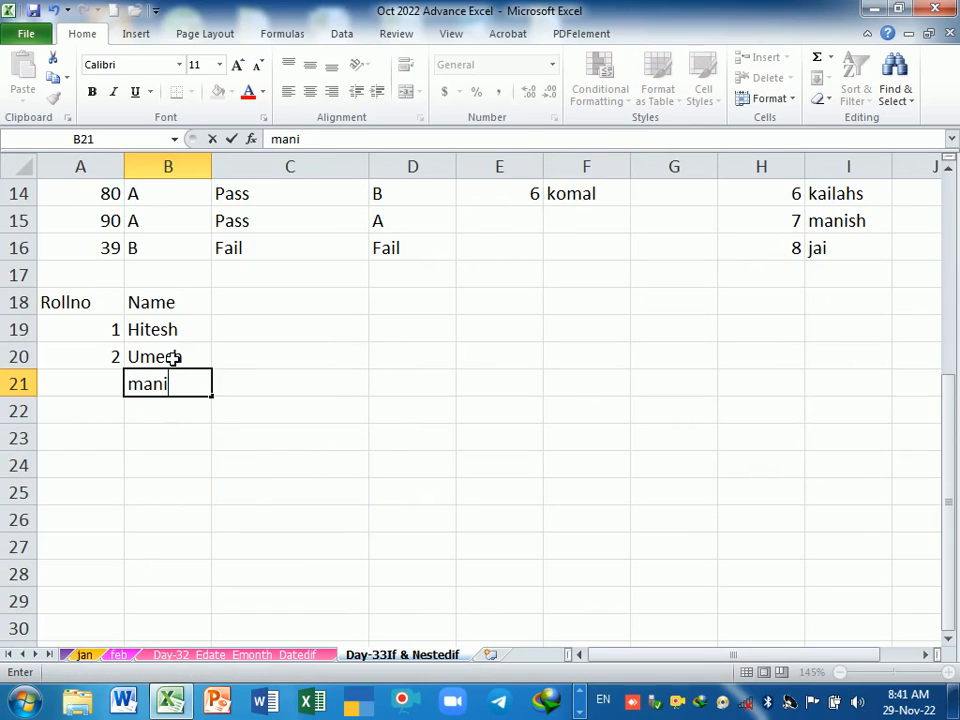
type("sh")
key("Return")
type("jai")
key("Return")
type("jai")
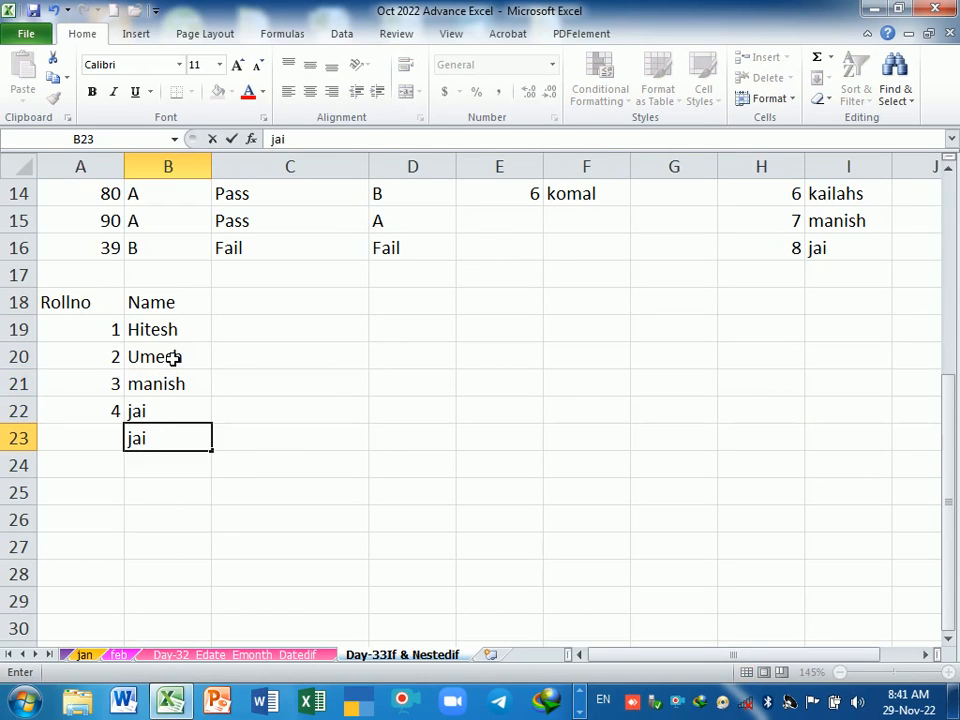
key("BackSpace")
type("gdish")
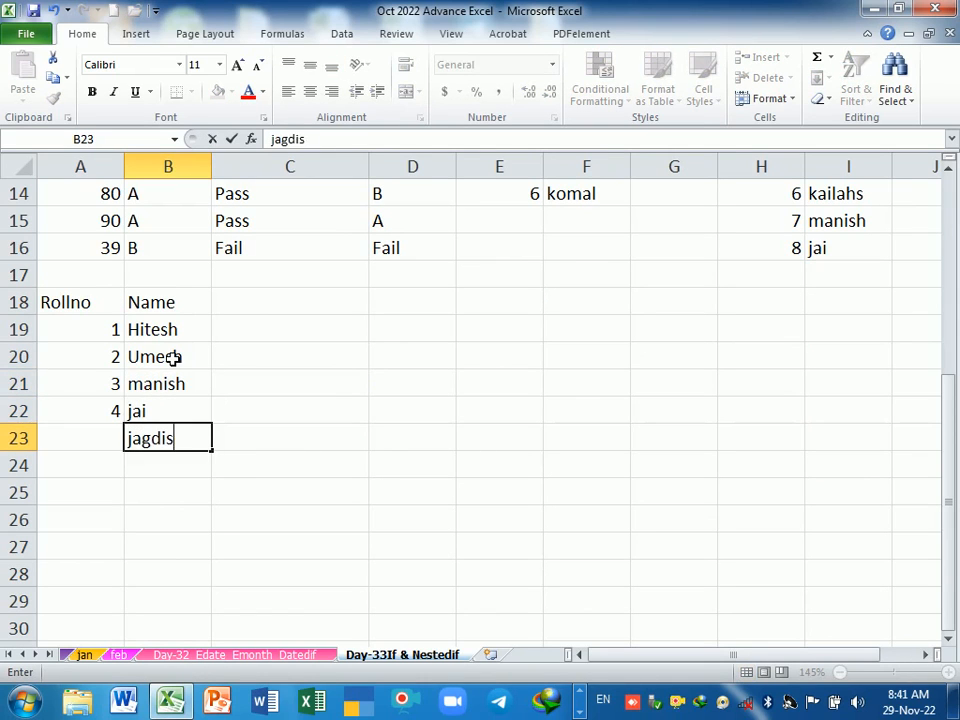
key("Return")
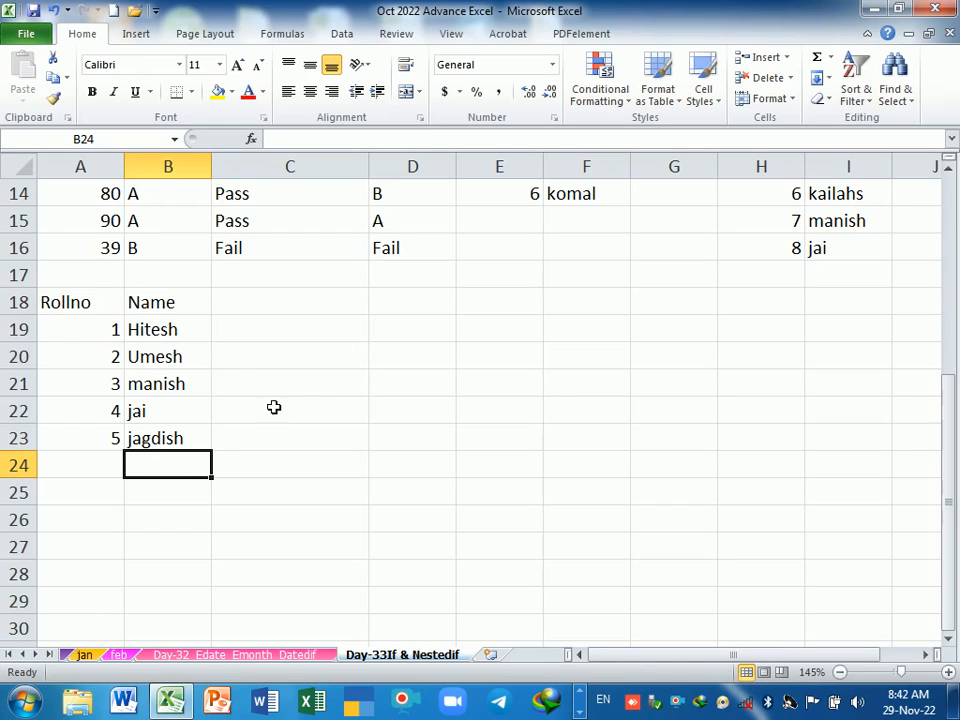
Step: Add the headings Sr. and name in C18 and D18 for another numbering table
left_click(329, 308)
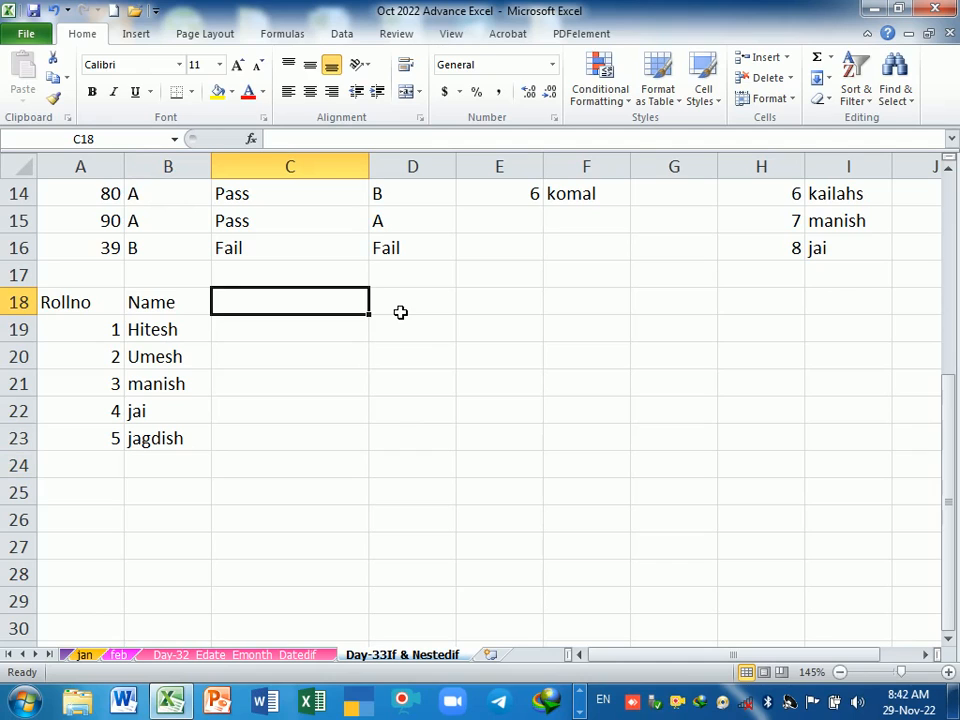
type("Sr.")
key("Tab")
type("nam")
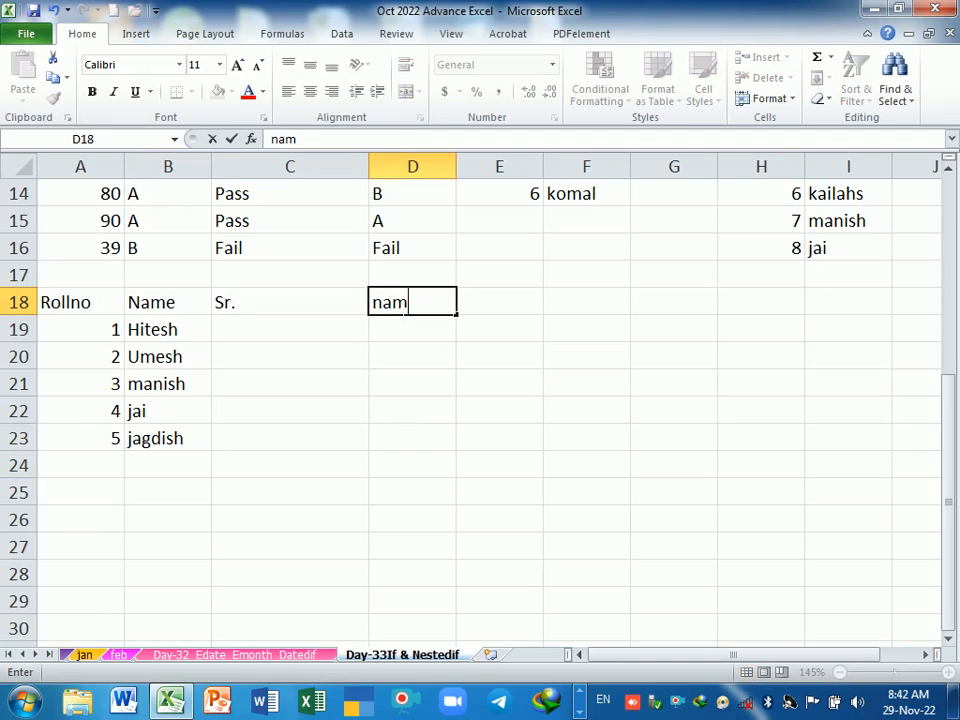
type("e")
key("Return")
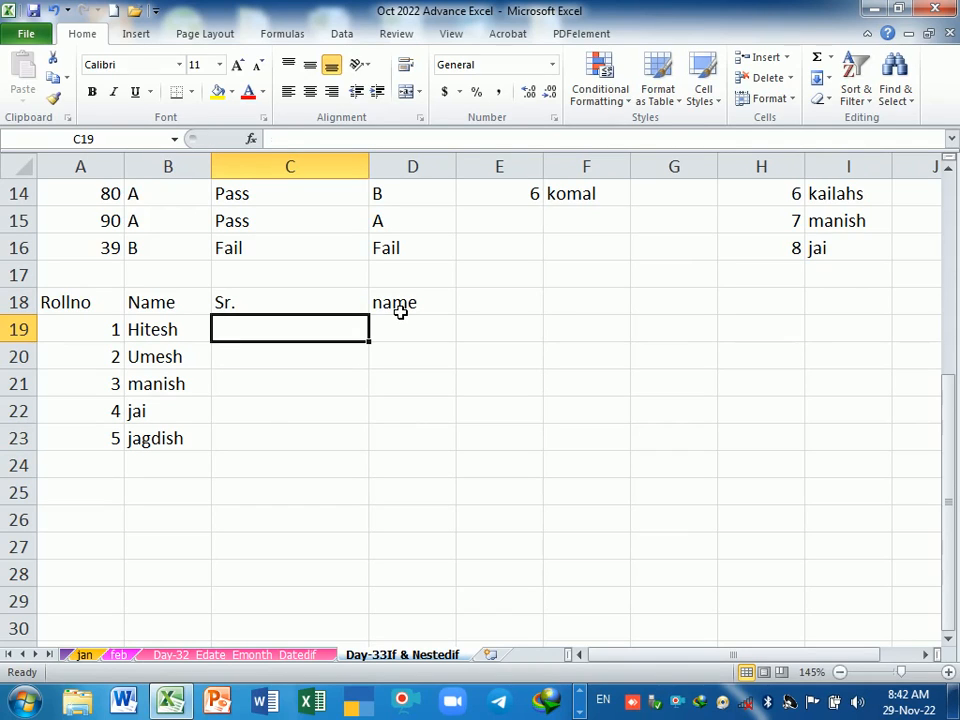
Step: Enter =IF(D19>0,MAX(C18:C18)+1," ") in C19 to generate the serial number, and fill it down to C27
type("=i")
key("Tab")
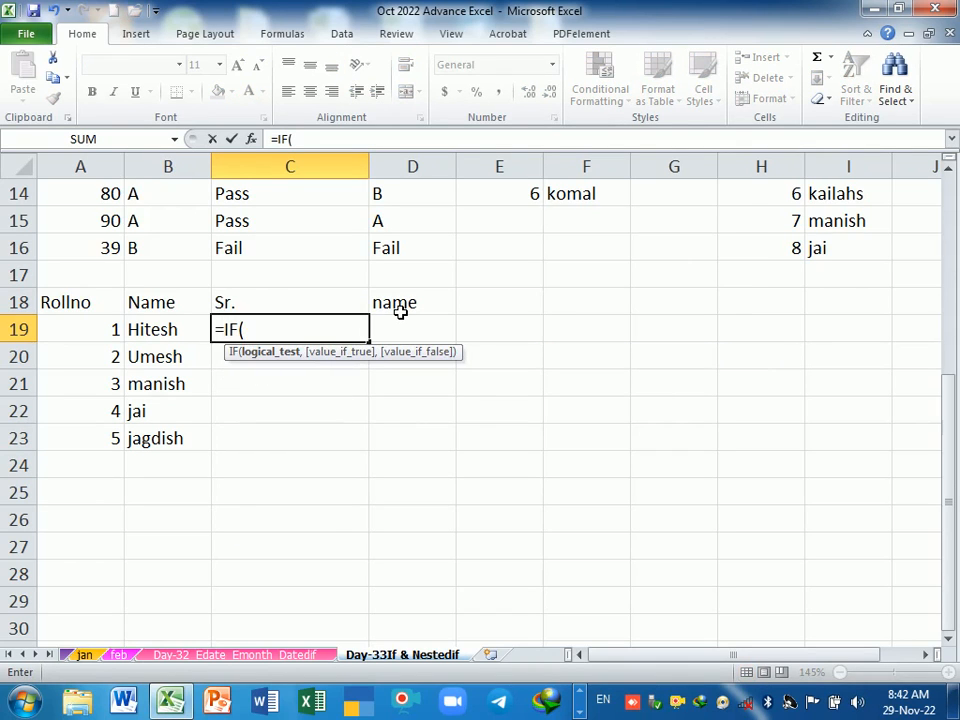
key("Right")
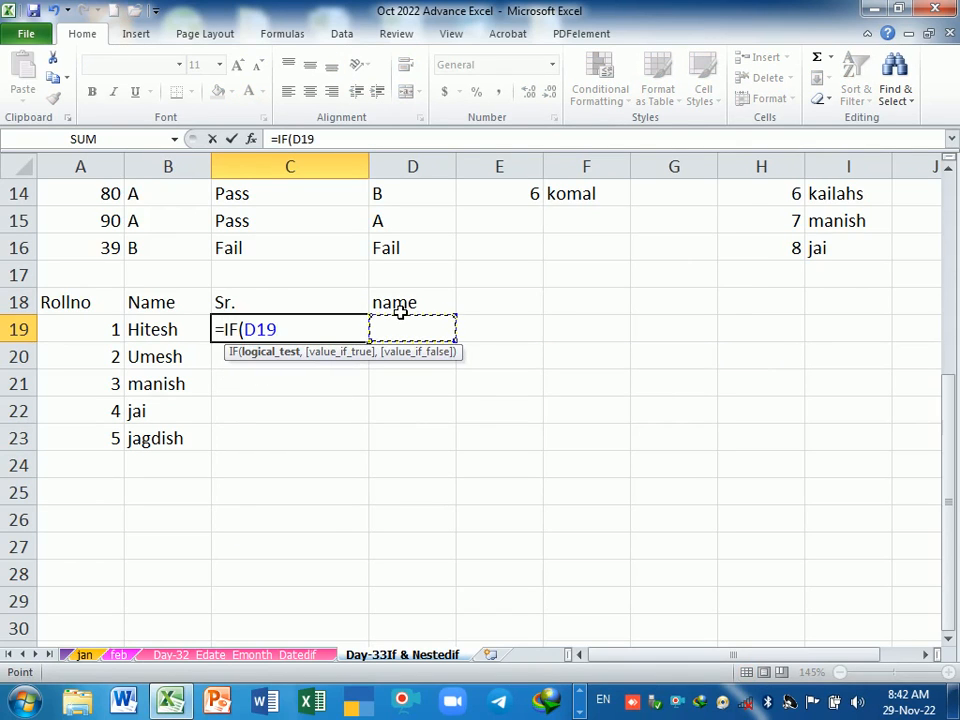
type(">0,")
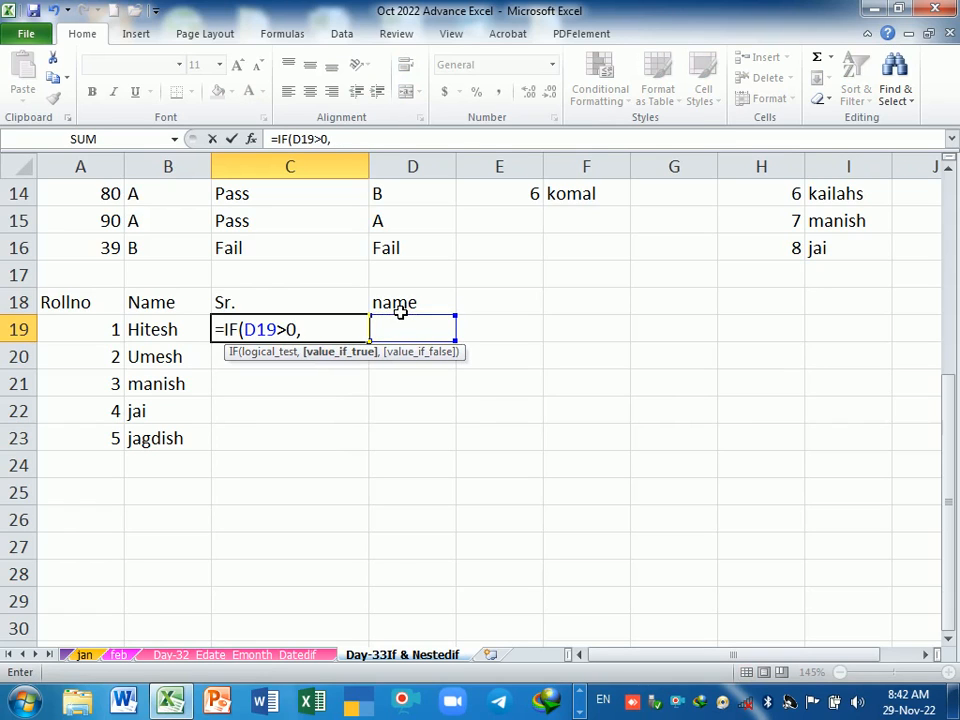
type("mis")
key("BackSpace")
key("BackSpace")
type("ax")
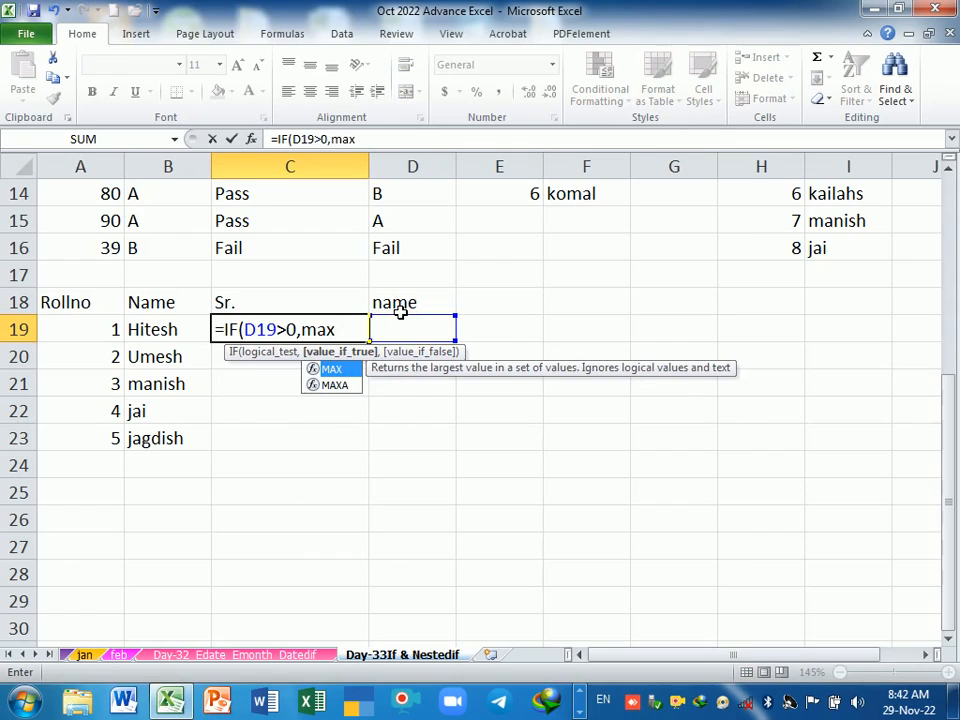
key("Tab")
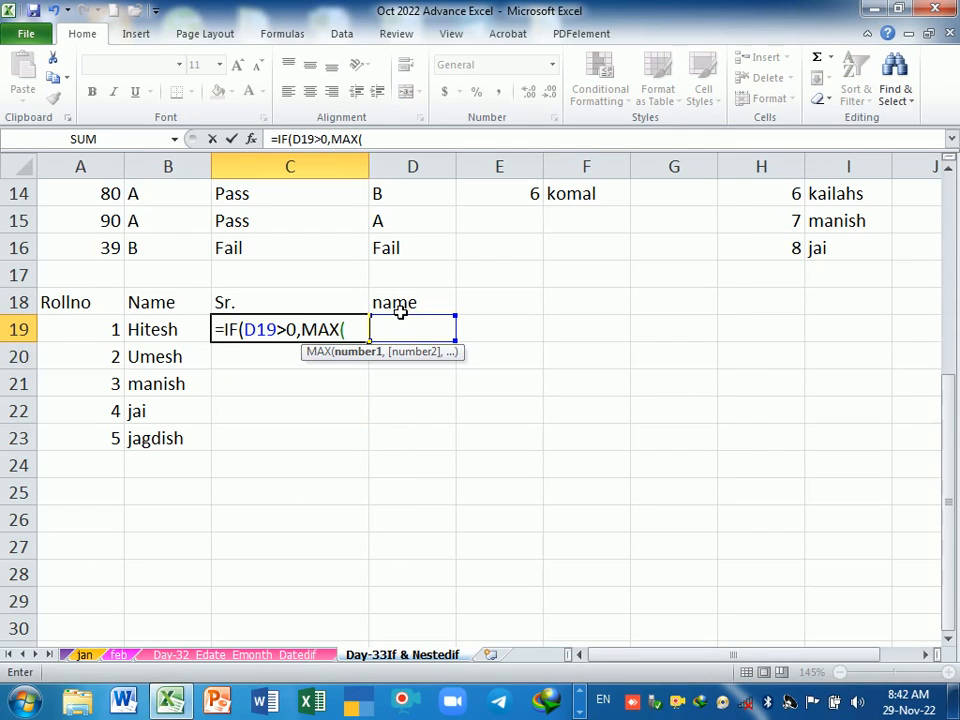
key("Up")
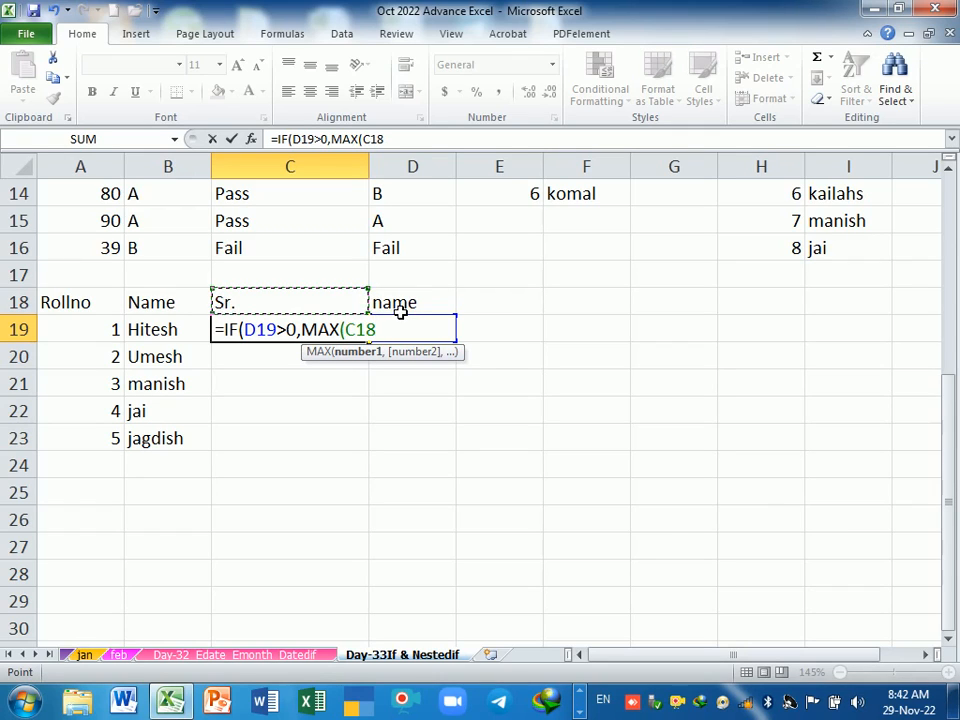
type(":C18L")
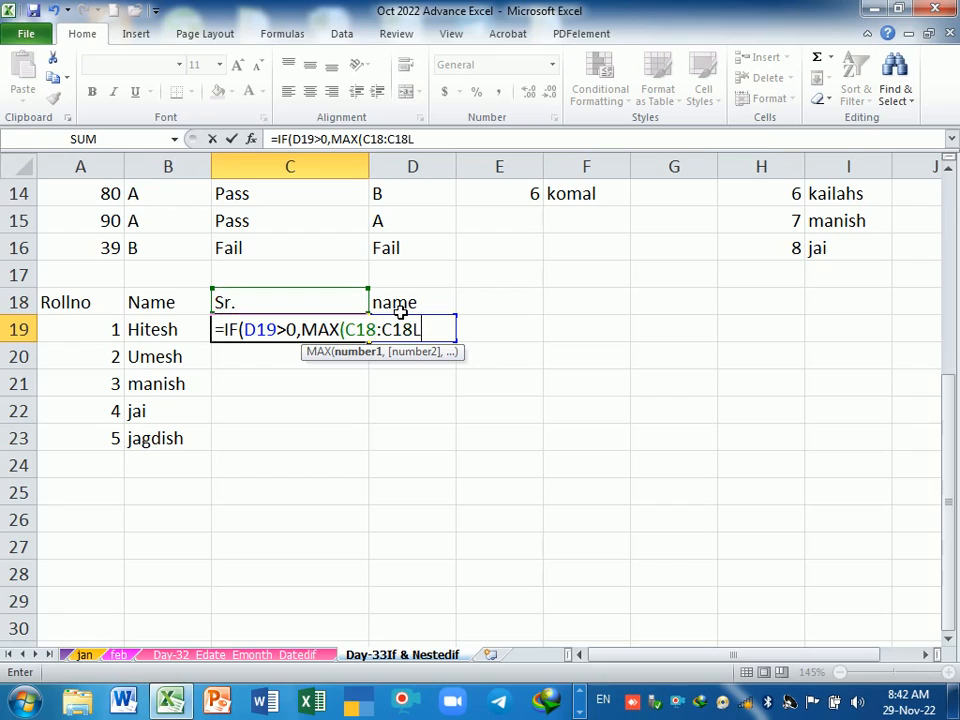
key("BackSpace")
type(")+1")
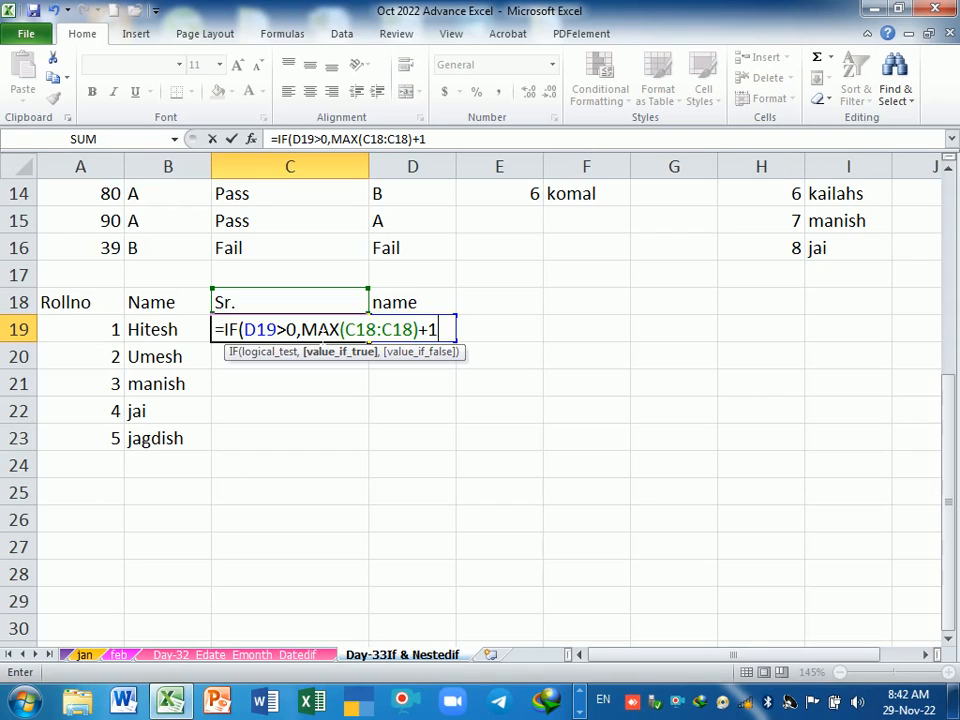
type(",")
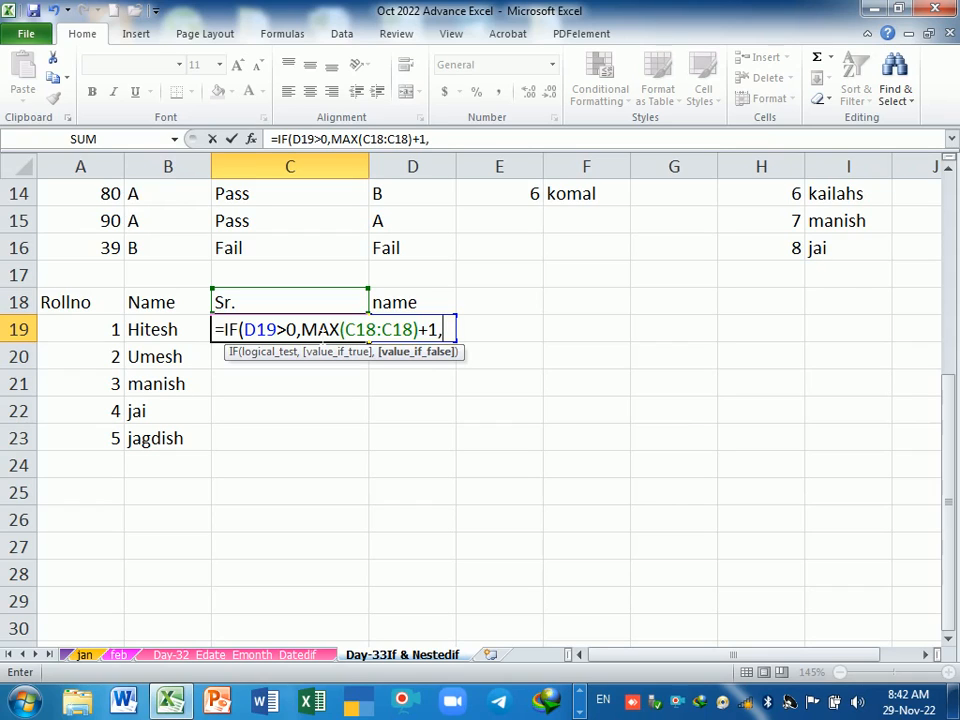
type("0")
key("BackSpace")
type("\" \")")
key("Return")
left_click(319, 334)
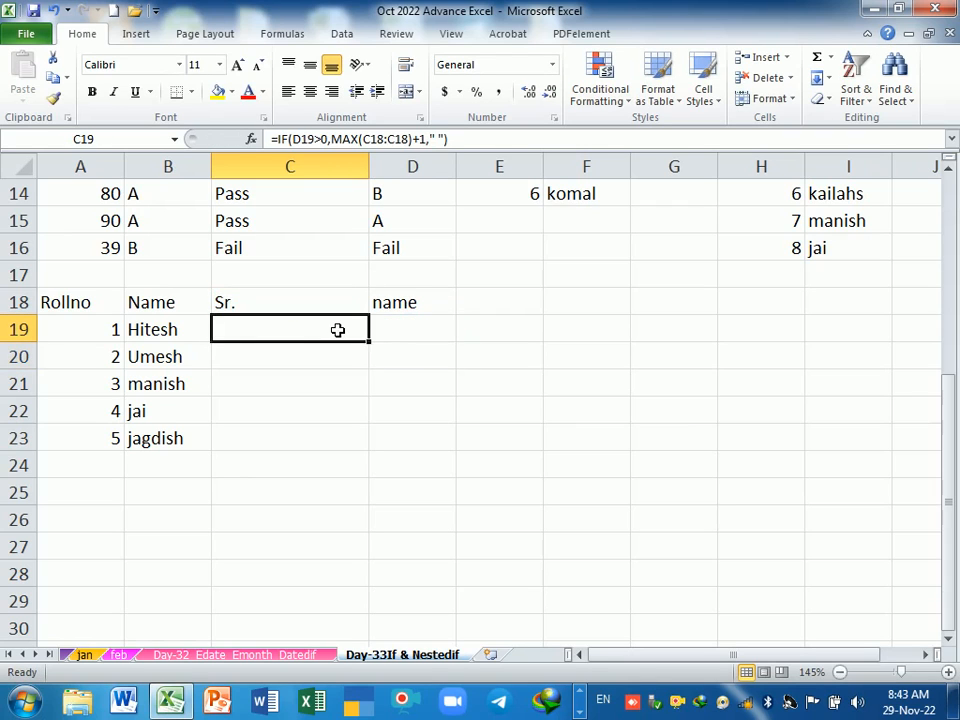
left_click_drag(378, 350, 370, 553)
Step: Enter students' names in D19:D21 and D23, skipping D22, to test the MAX serial numbers
left_click(428, 348)
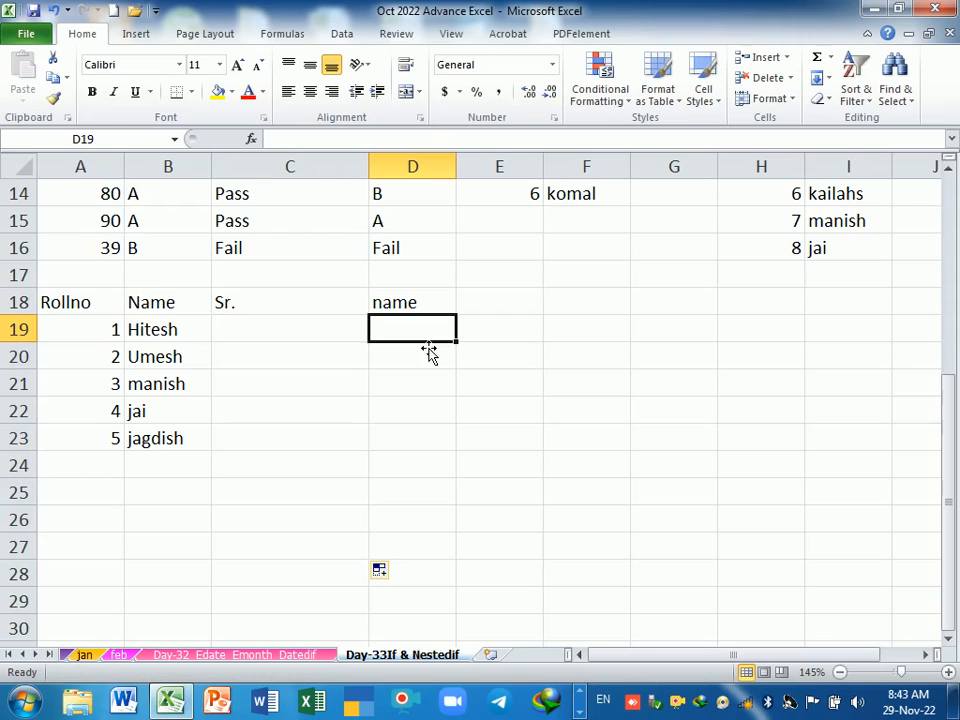
type("Umehs")
key("Return")
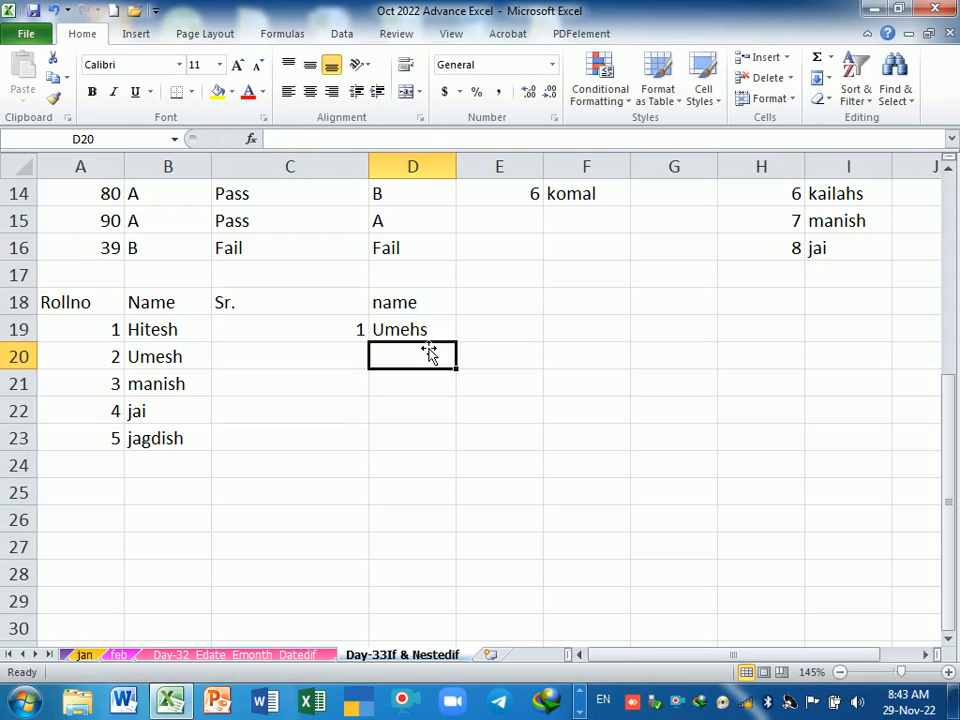
type("kamal")
key("Return")
type("ma")
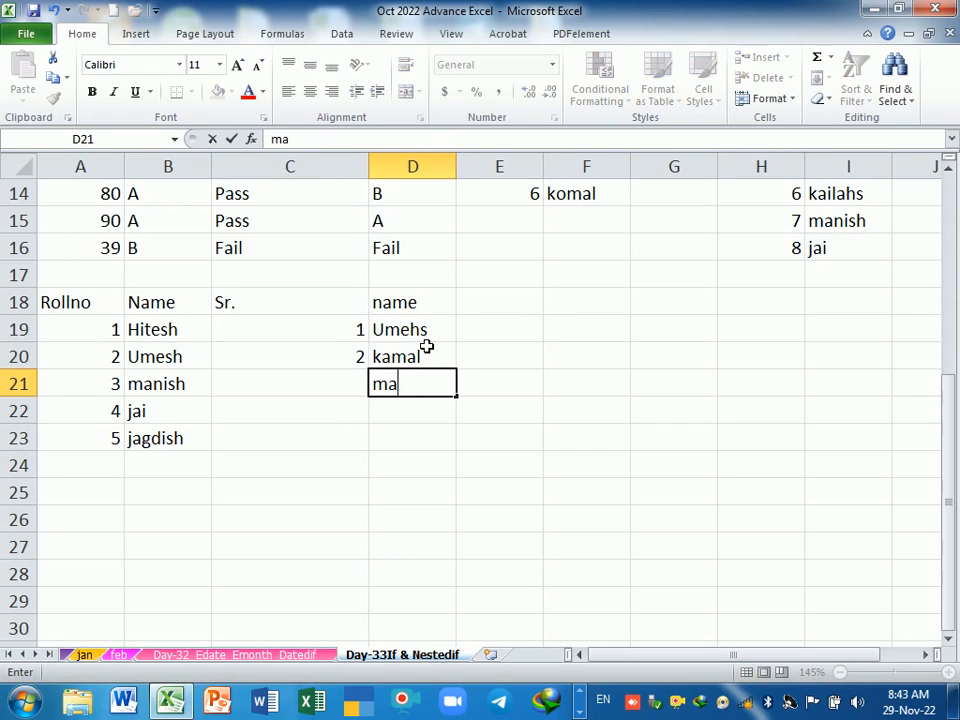
type("noj")
key("Return")
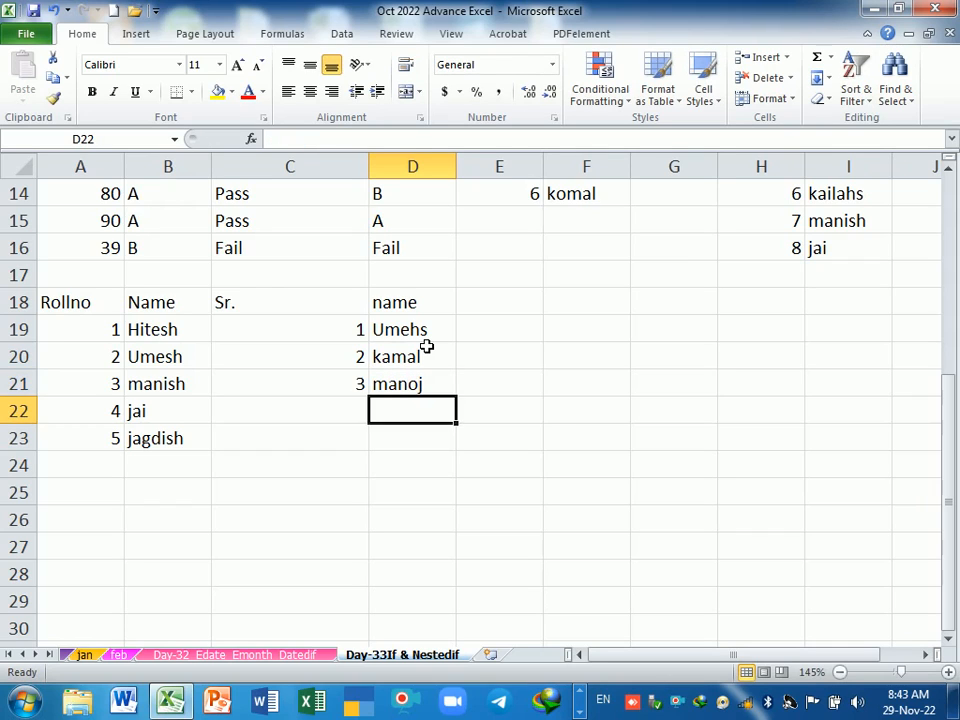
key("Return")
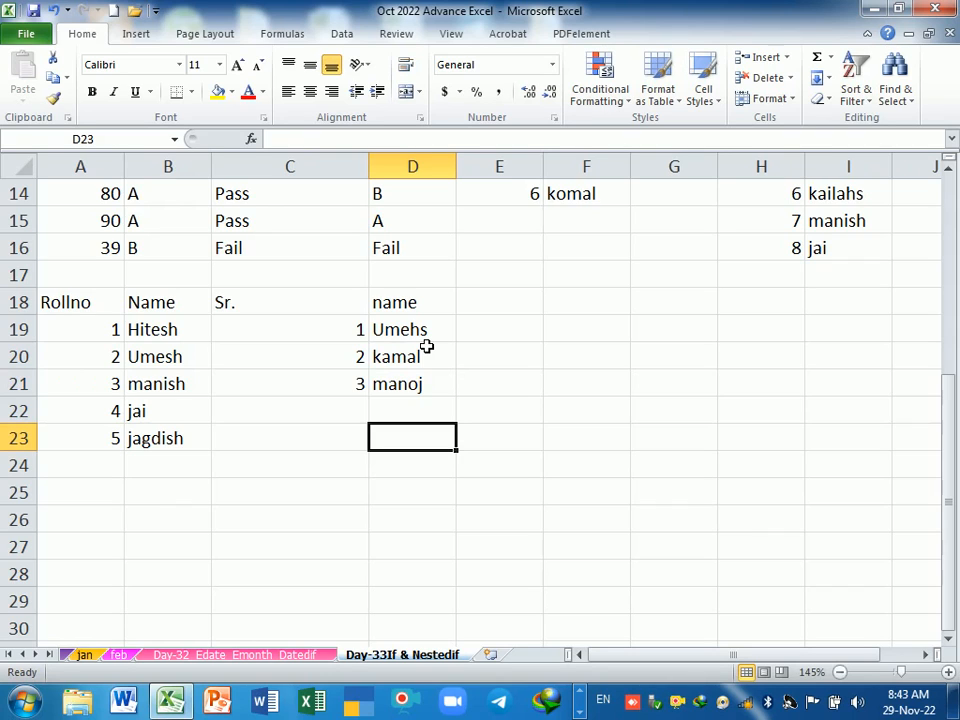
type("yogesh")
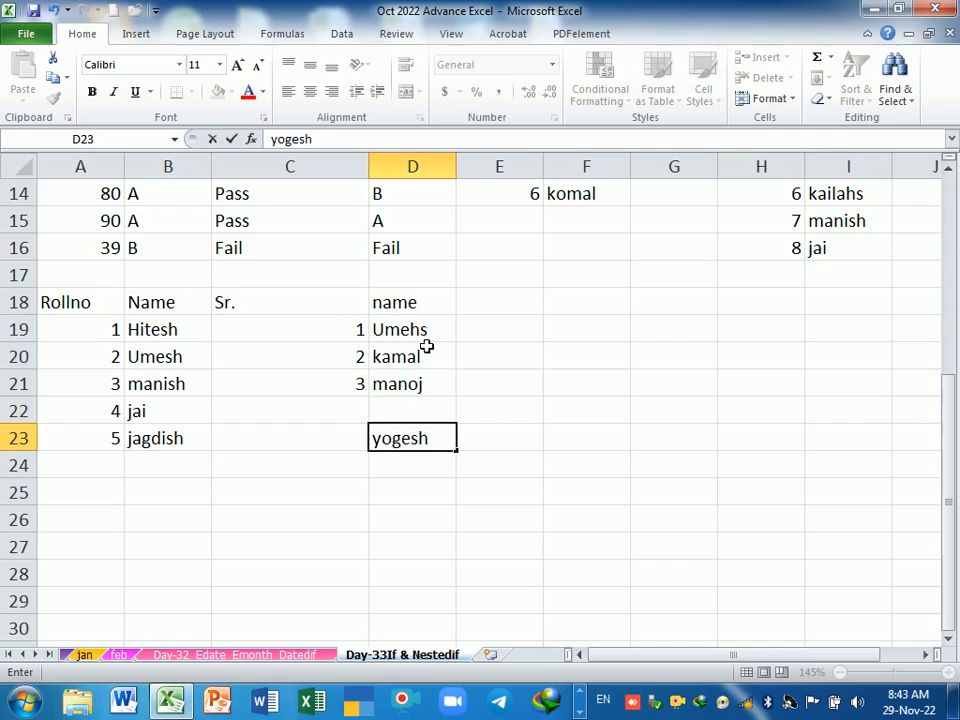
key("Return")
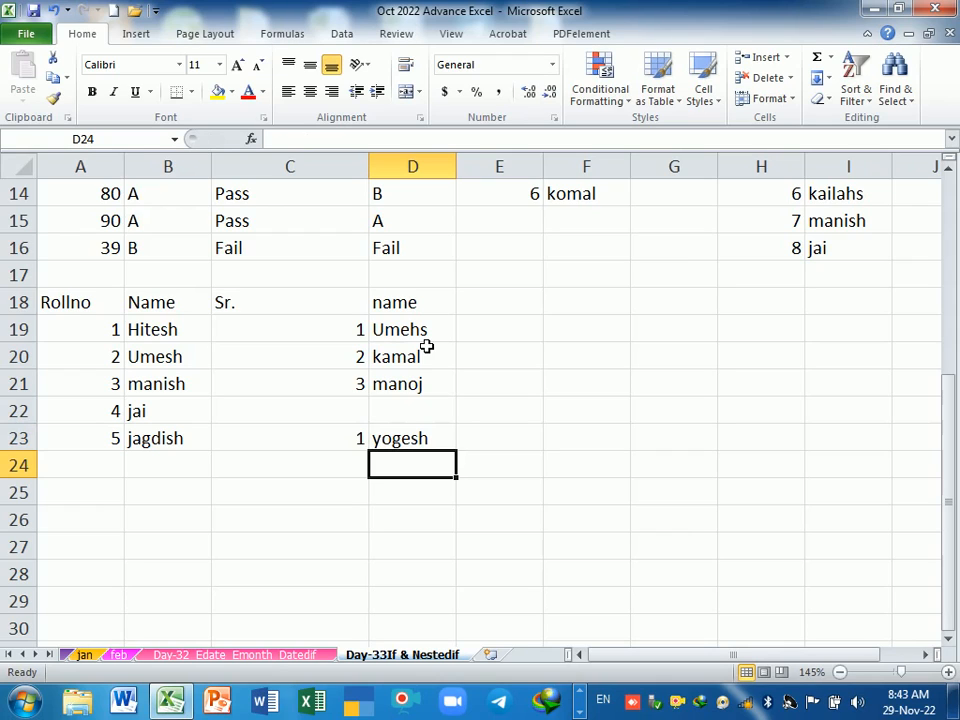
Step: Make the range start in C19's MAX formula absolute, as $C$18:C18, and fill the formula down to C28
double_click(339, 332)
left_click(354, 331)
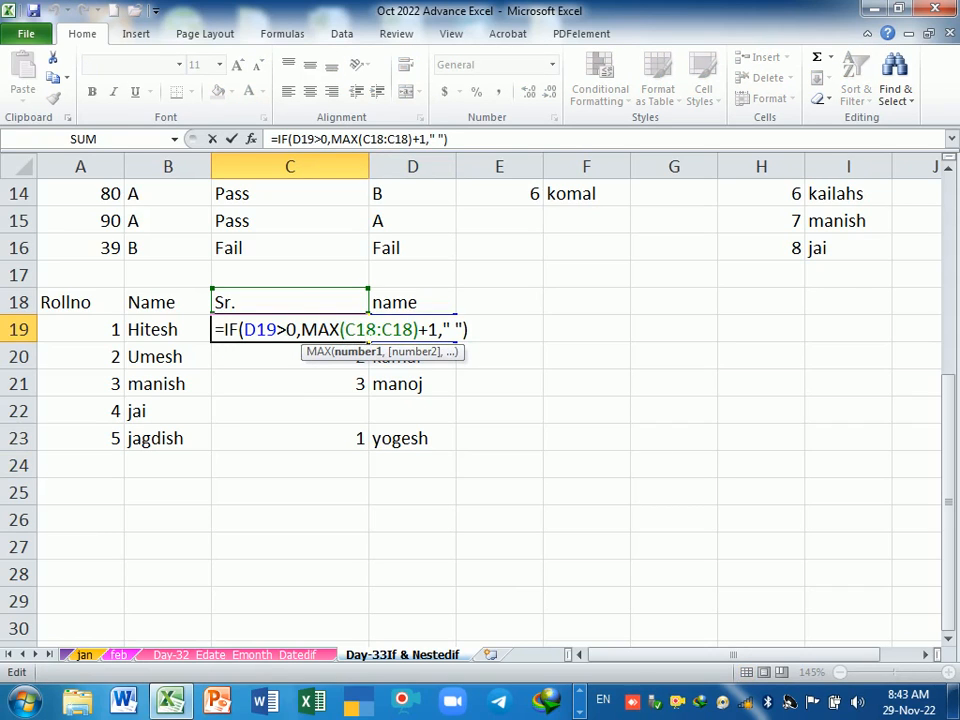
key("F4")
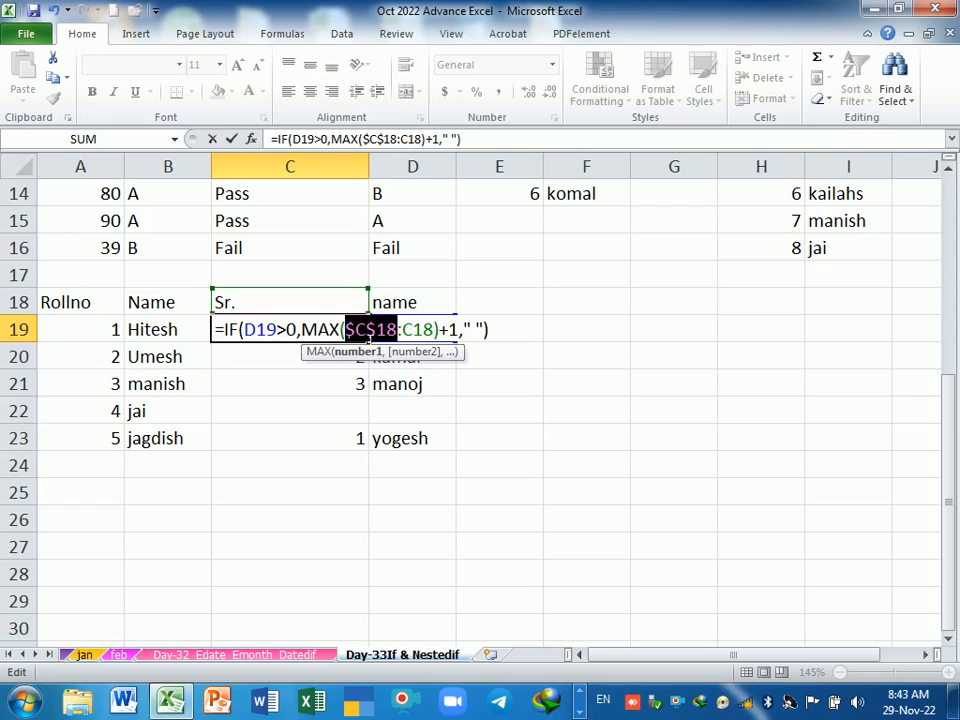
key("Return")
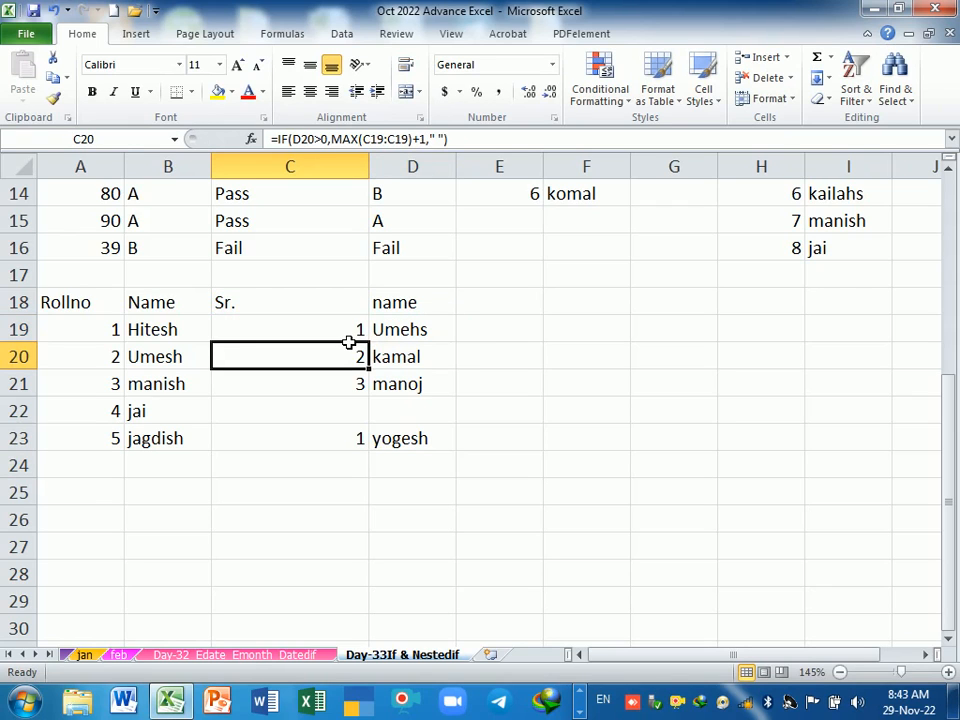
left_click(351, 338)
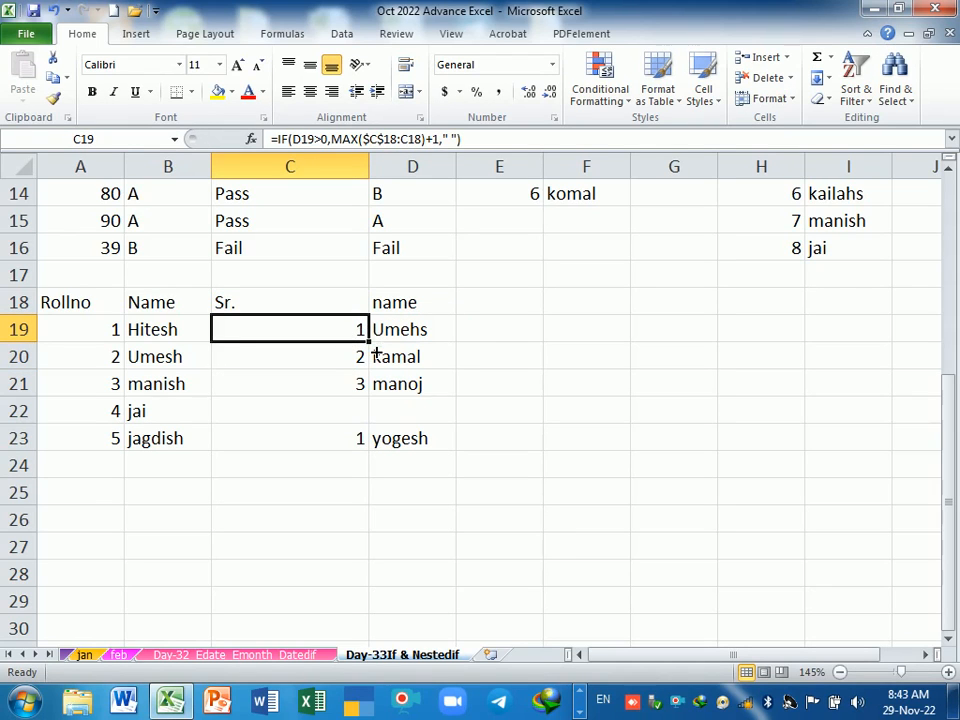
left_click_drag(377, 347, 378, 600)
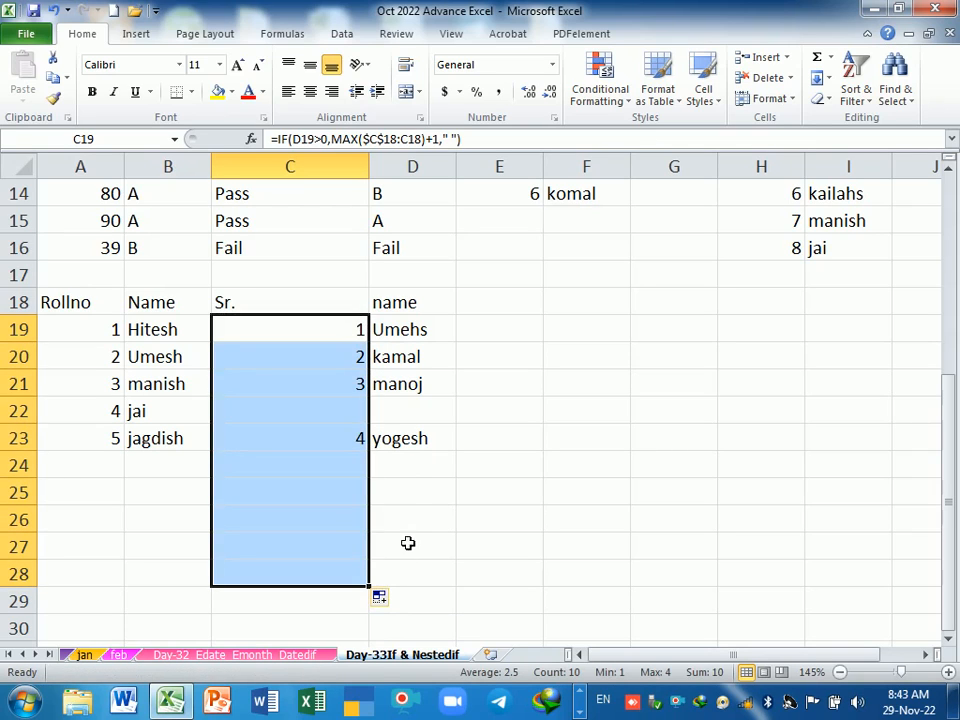
Step: Enter three more students' names in D24:D26 to test the corrected serial numbers
left_click(414, 467)
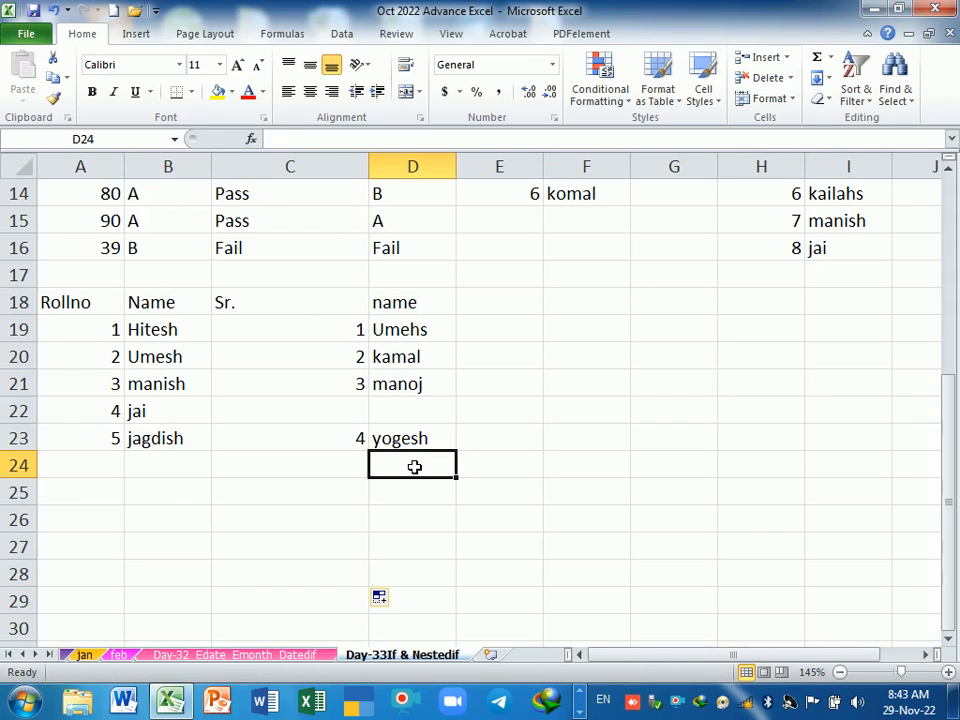
type("ram")
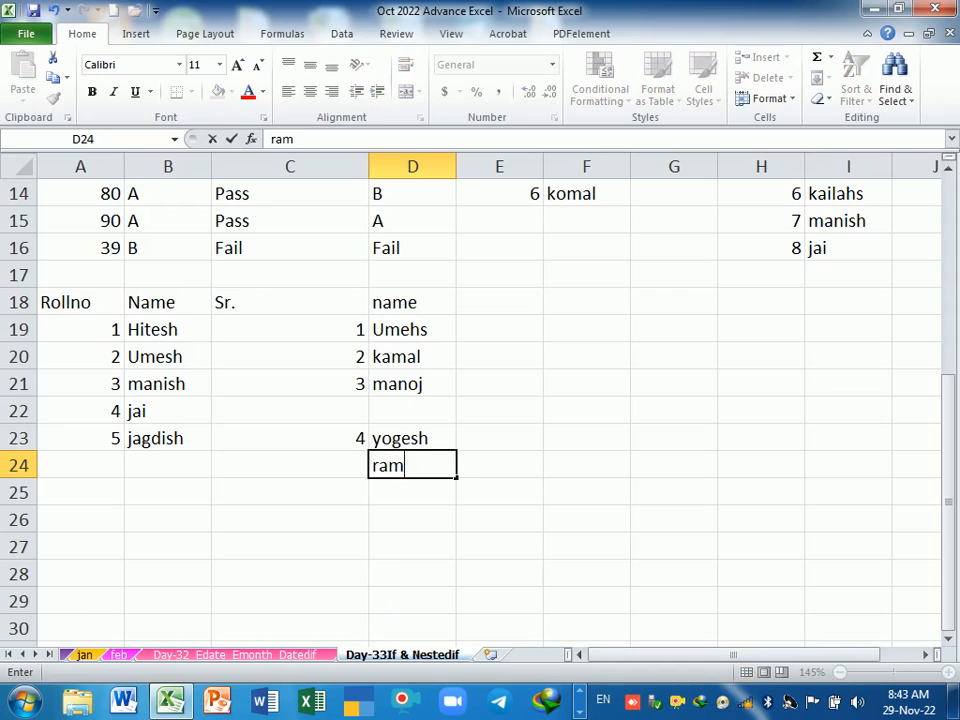
key("Return")
type("sonu")
key("Return")
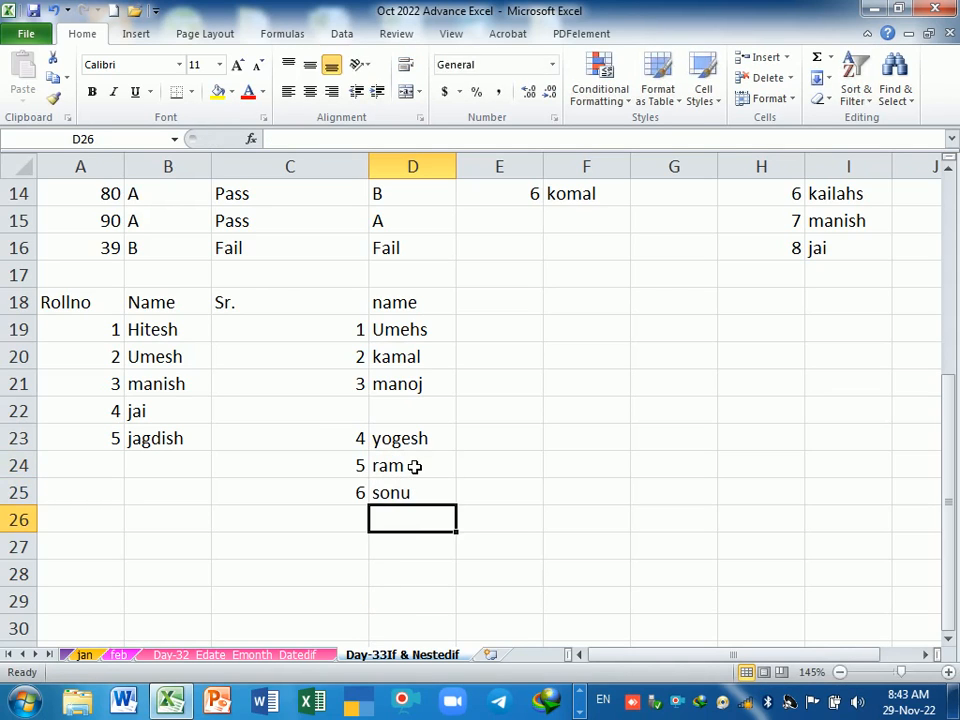
type("monu")
key("Return")
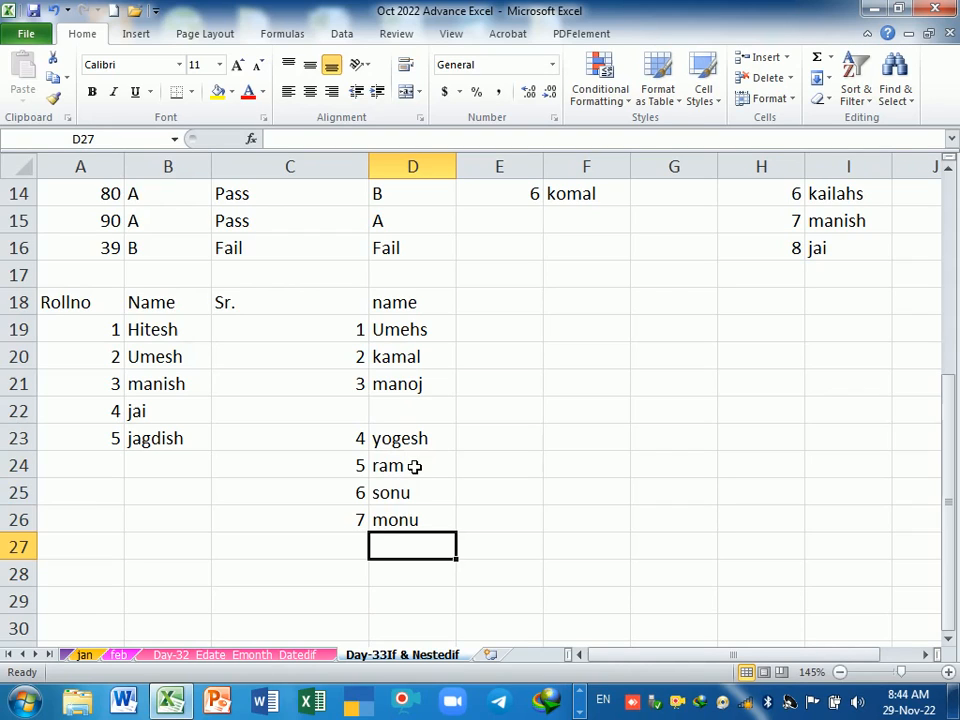
Step: Enter a student's name in the skipped cell D22 to test the renumbering of the serial numbers in column C
key("Up")
key("Up")
key("Up")
key("Up")
key("Up")
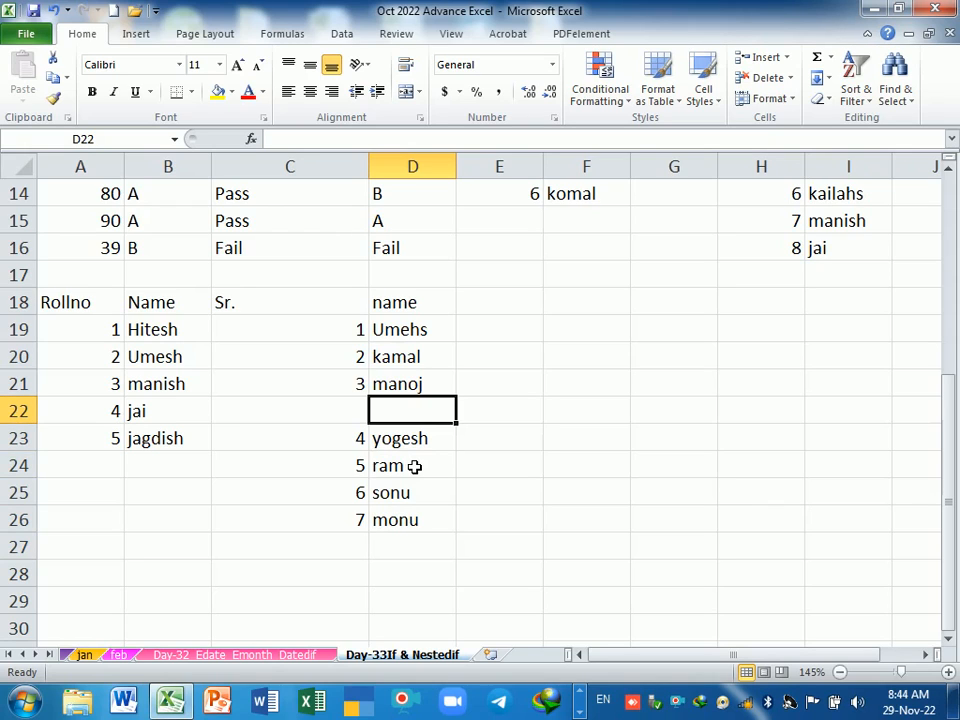
type("y")
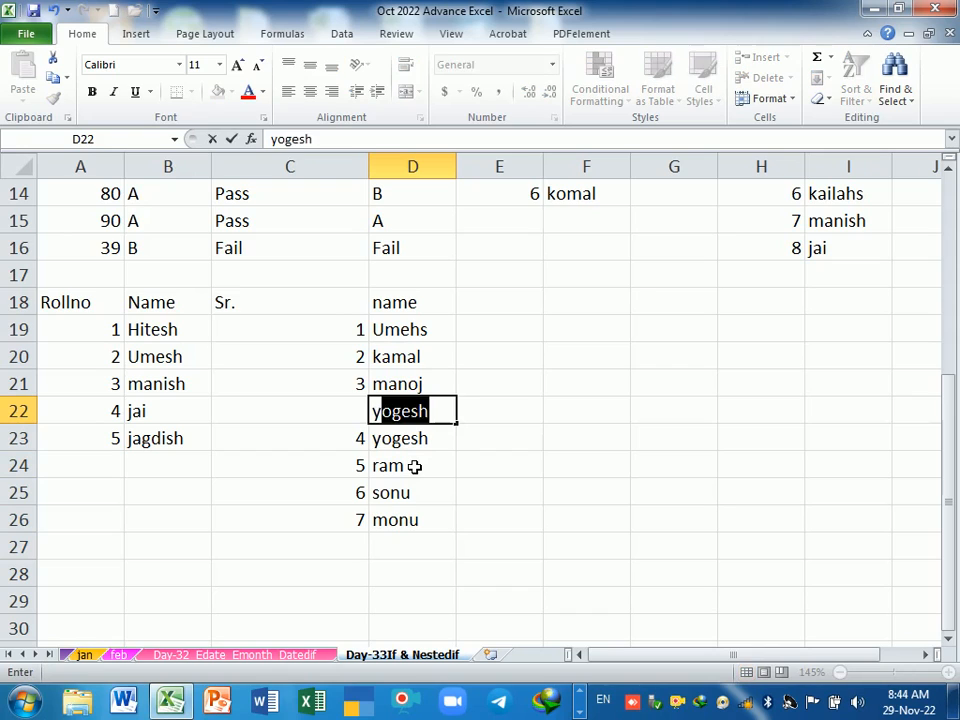
key("BackSpace")
key("BackSpace")
type("aji")
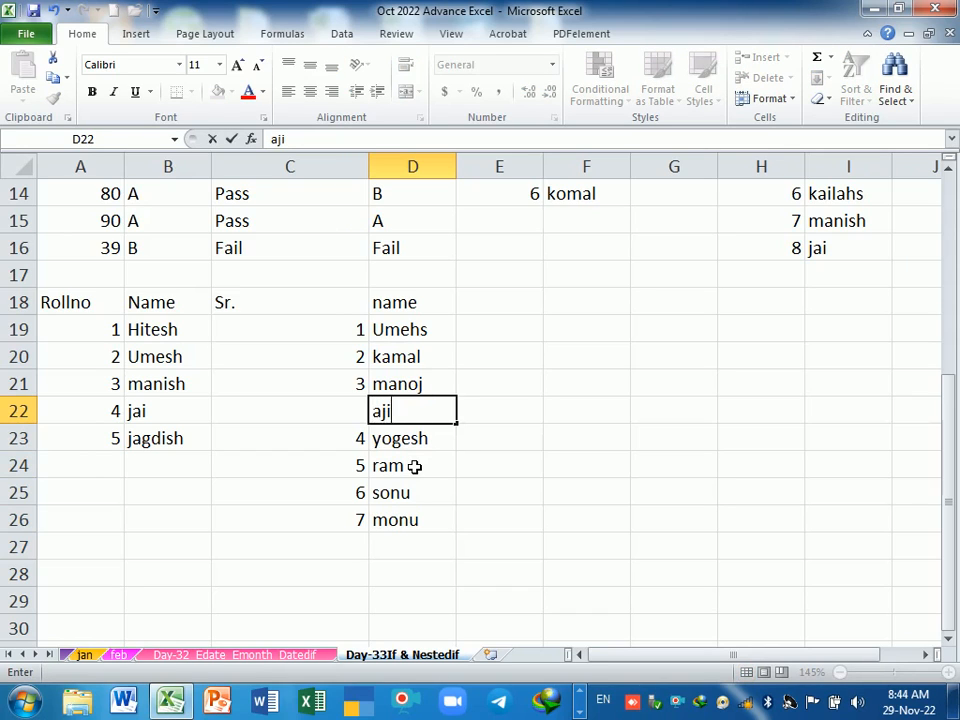
key("BackSpace")
key("BackSpace")
type("jit")
key("Return")
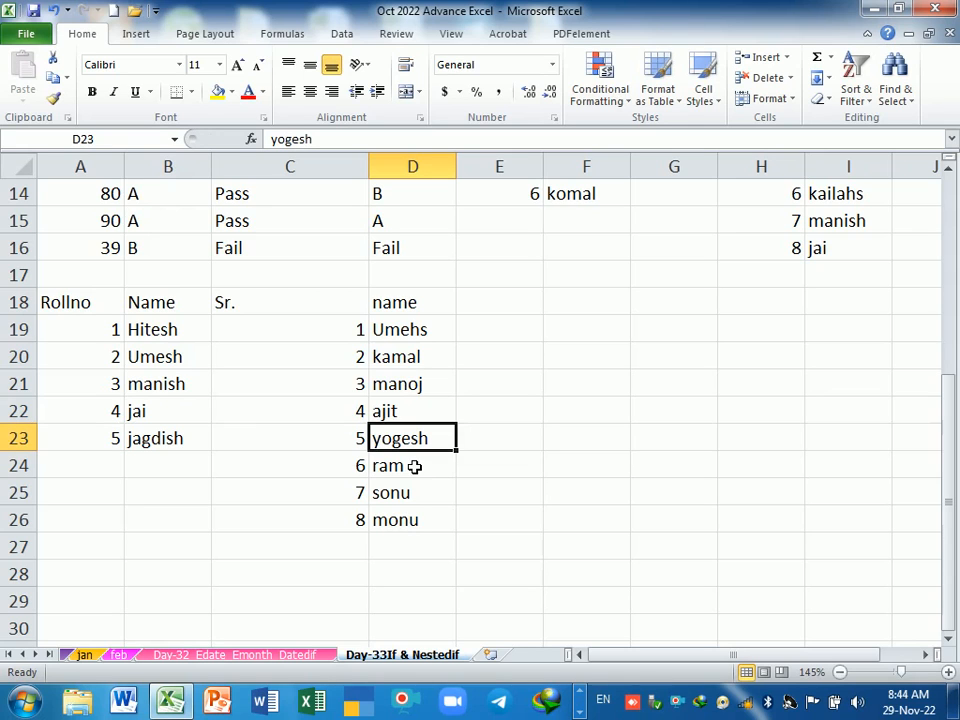
scroll(676, 338, "up", 2)
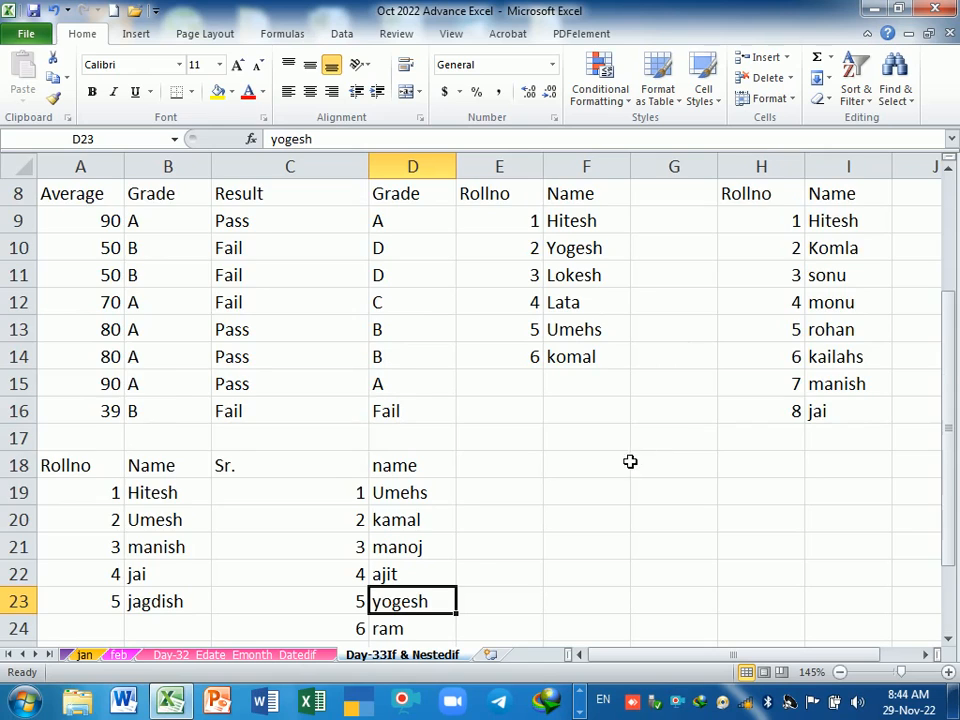
scroll(620, 465, "down", 2)
left_click(443, 521)
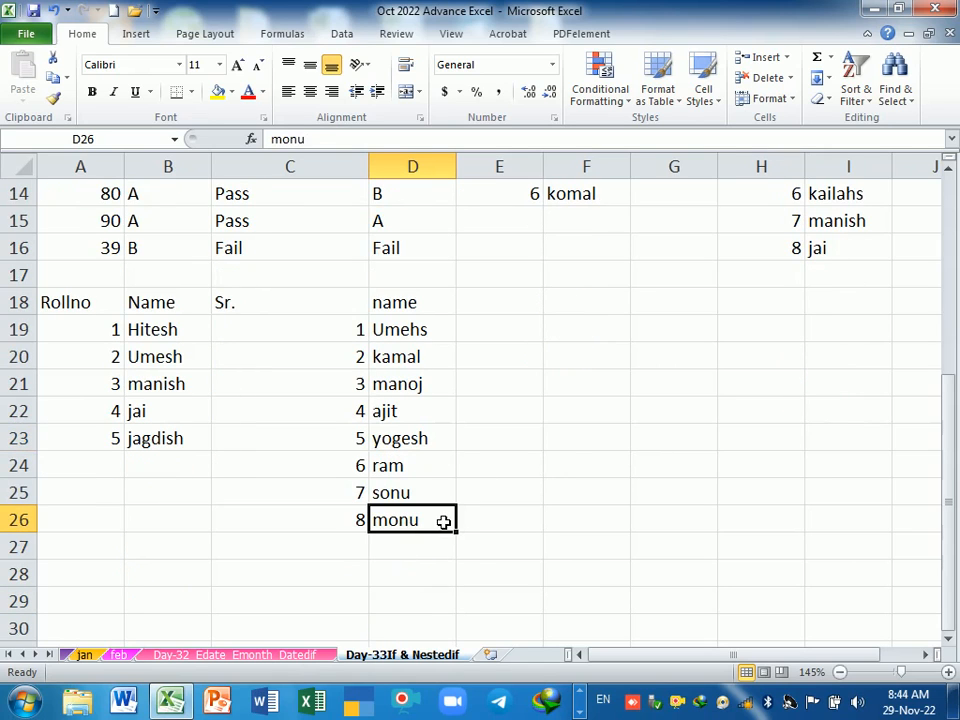
double_click(443, 521)
key("Return")
left_click(420, 465)
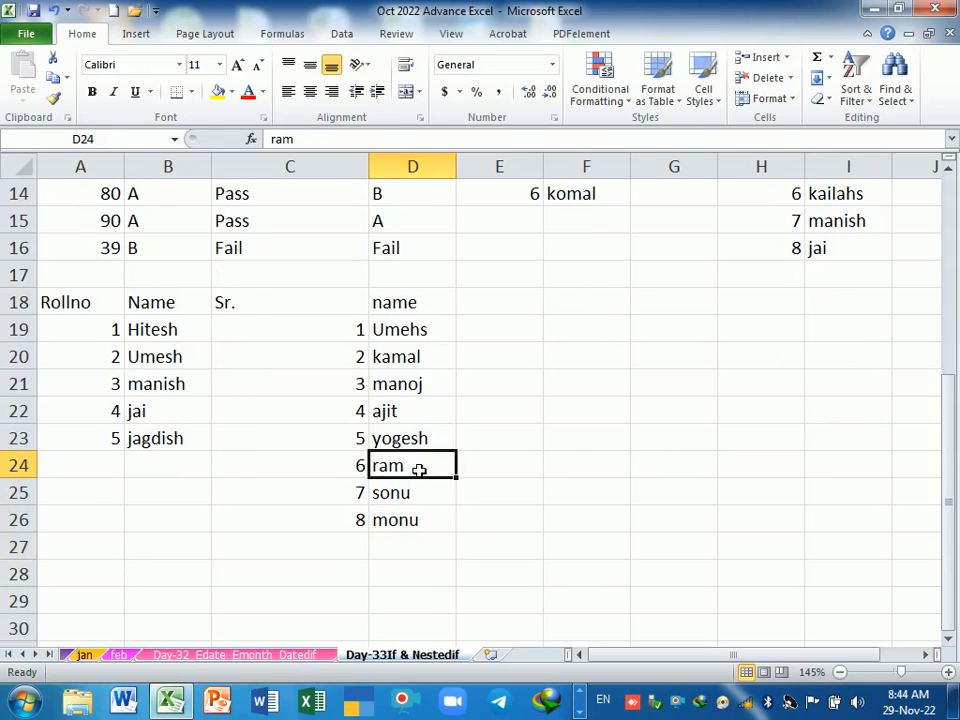
Step: Enter a sample name in B25 of the Name column, leaving B24 blank
double_click(420, 465)
key("Return")
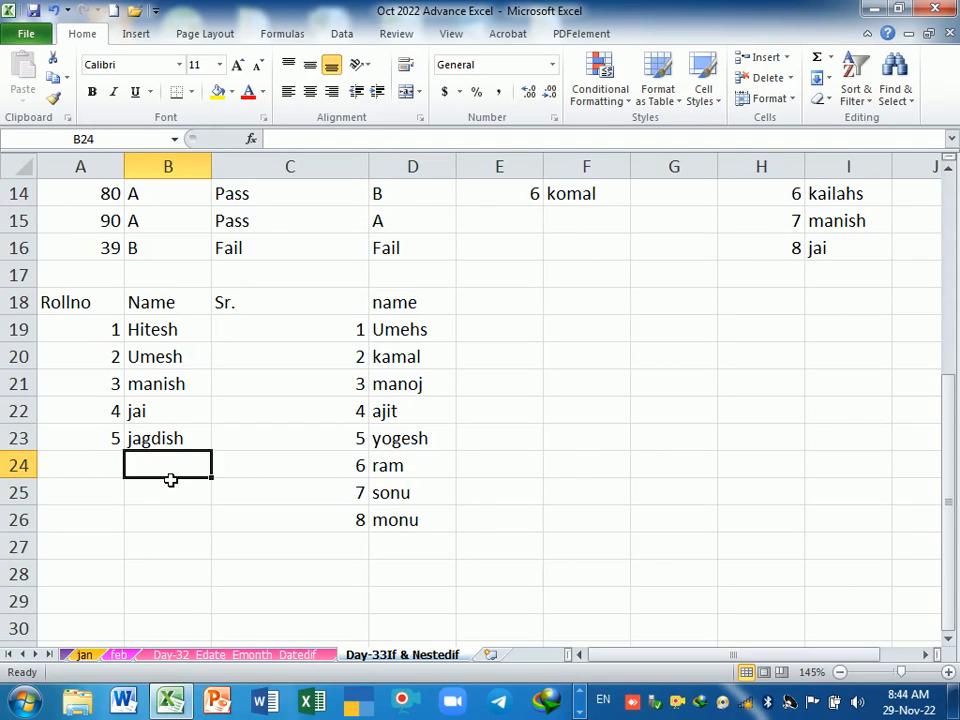
left_click(171, 480)
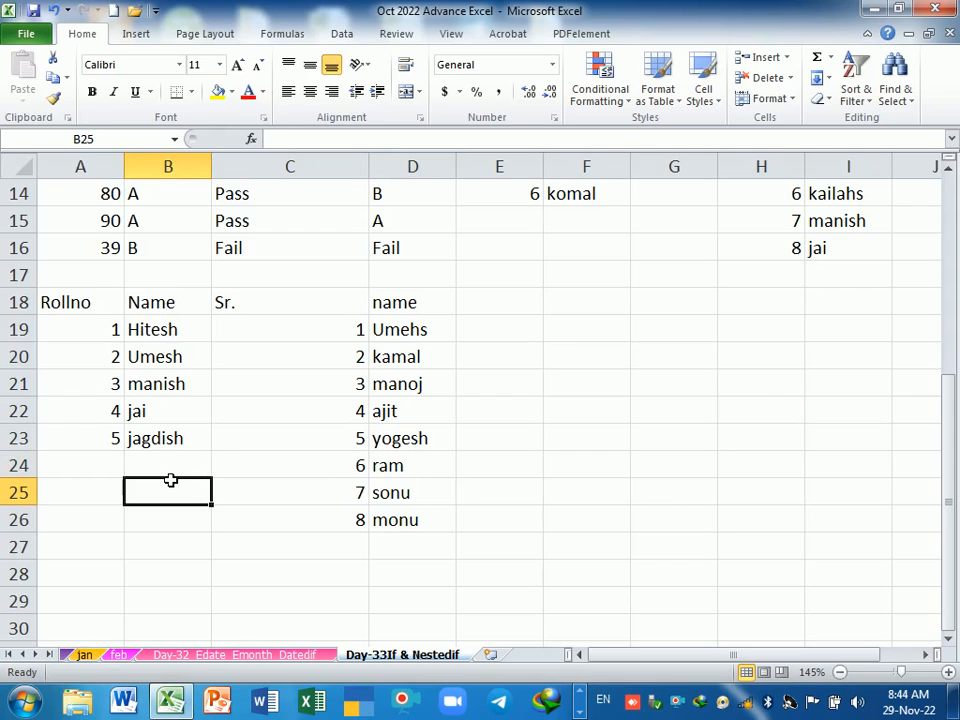
type("umesh")
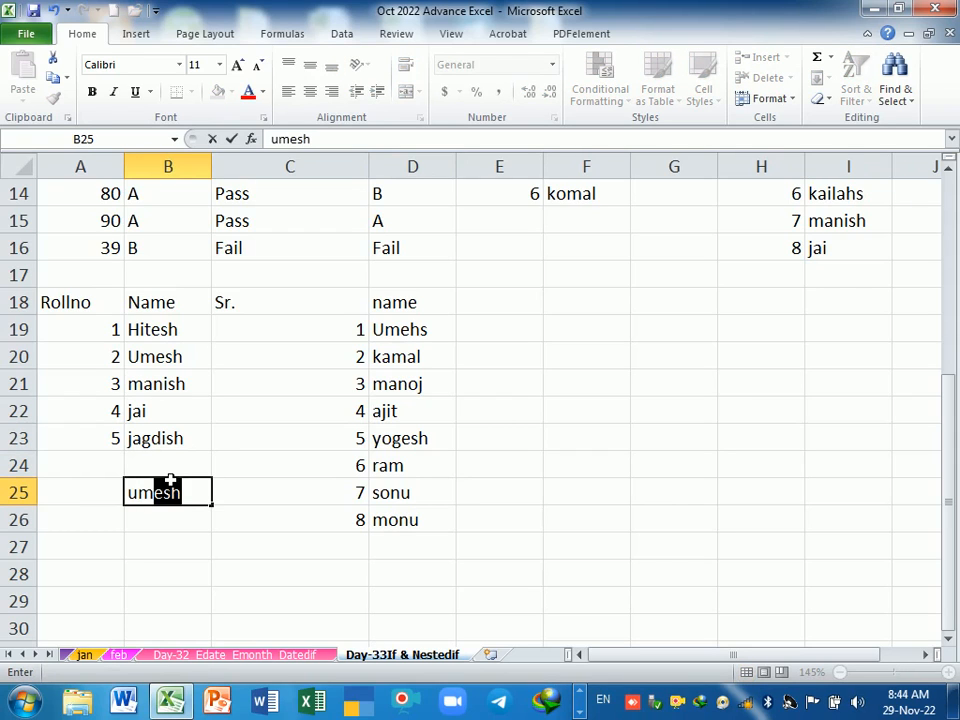
key("Return")
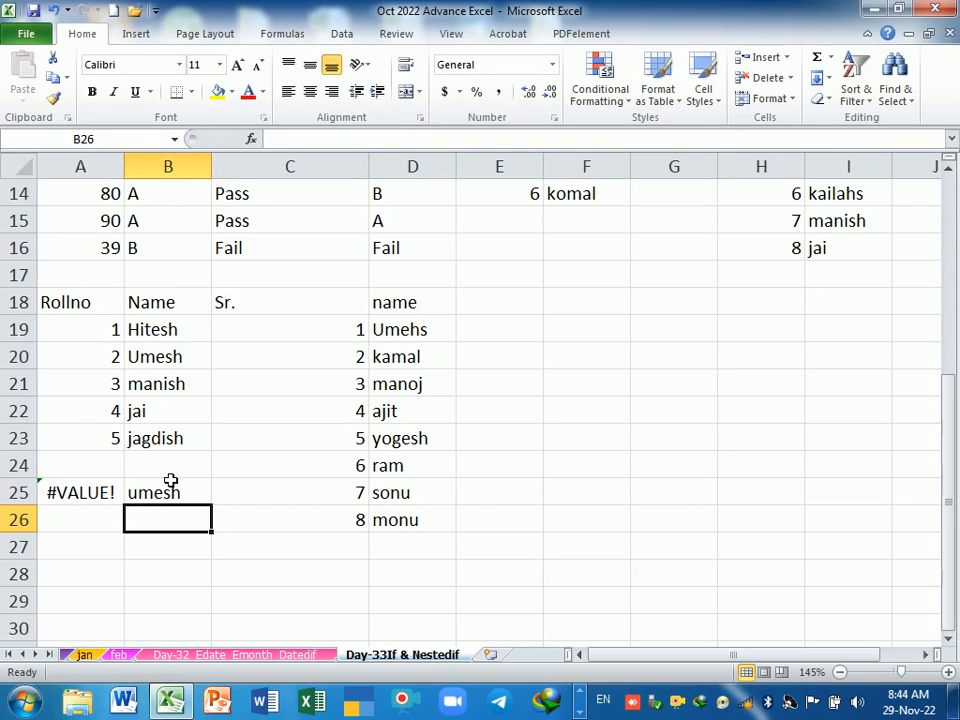
Step: Change the A24 formula to =IFERROR(IF(ISBLANK(B24)," ",A23+1)," ") and fill it down to A30
double_click(111, 472)
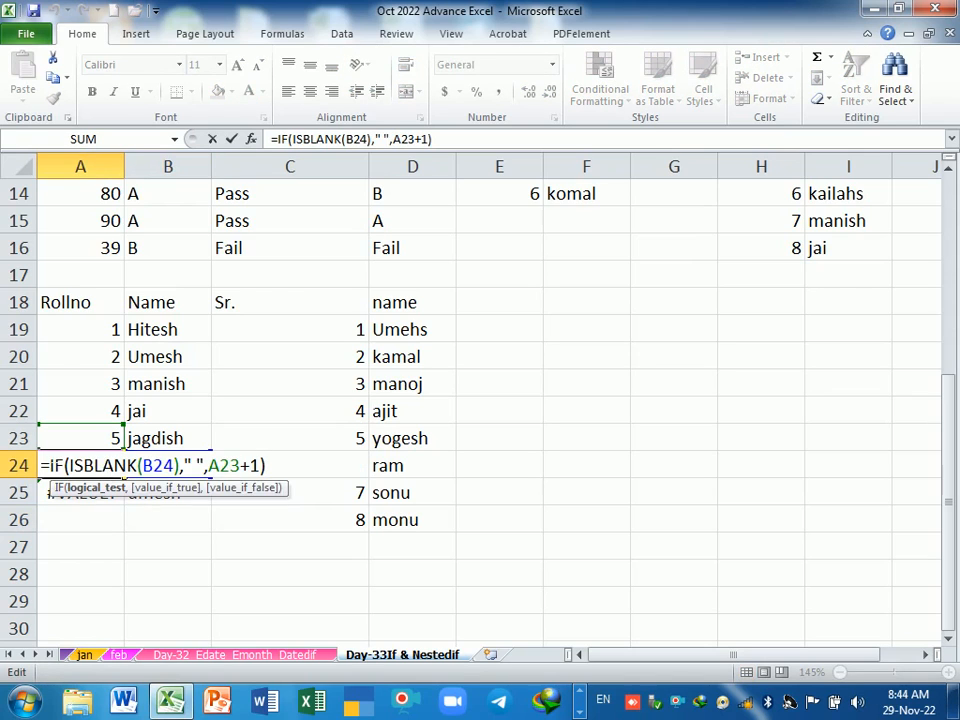
left_click(51, 466)
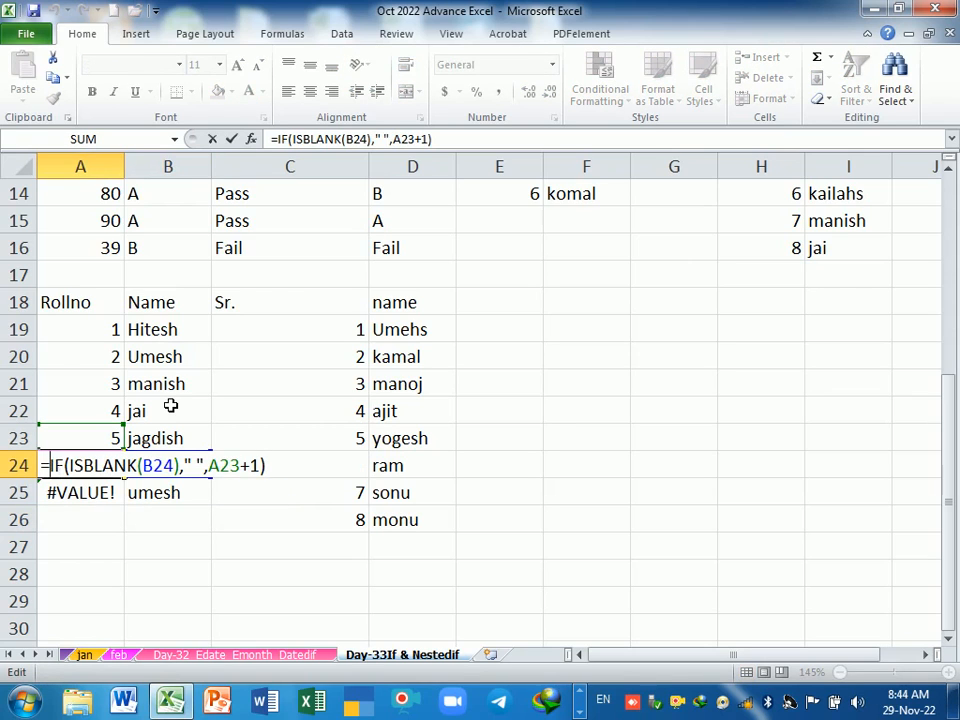
type("if")
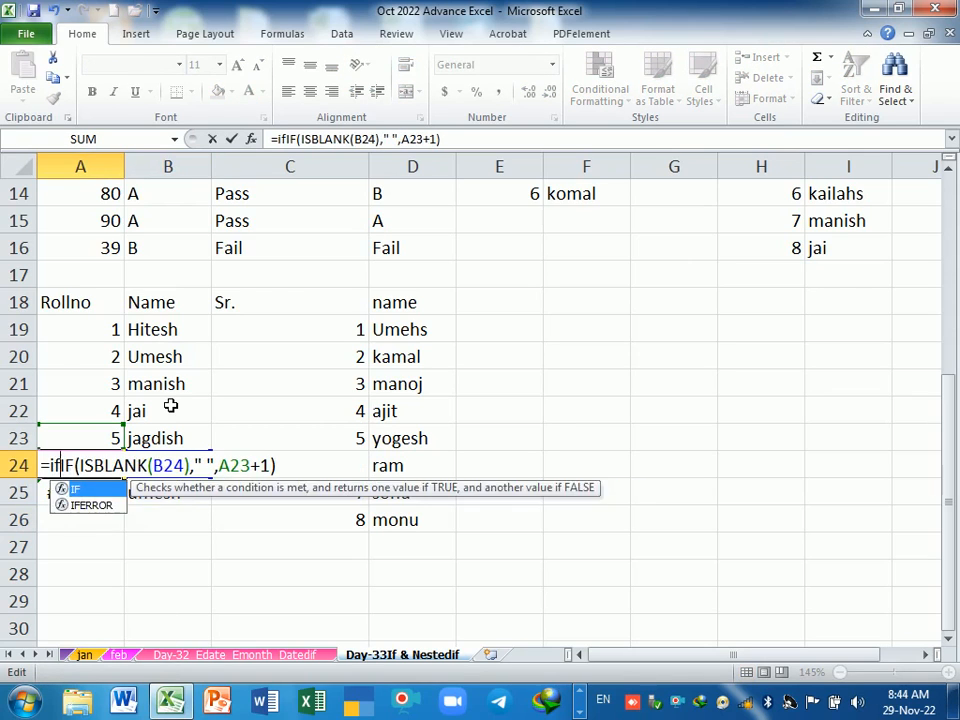
key("Down")
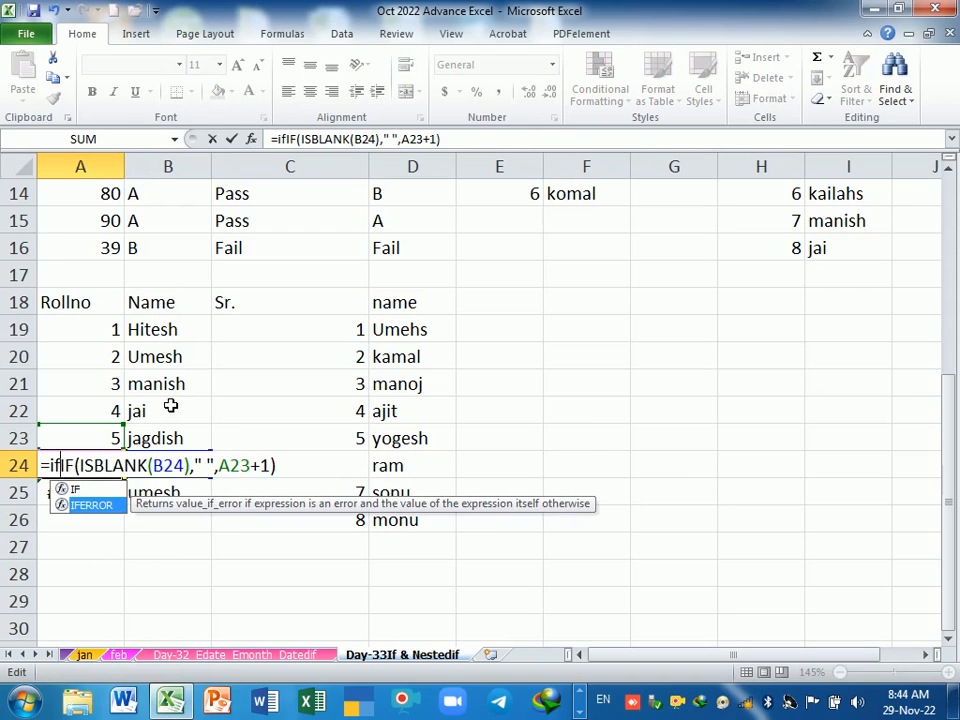
key("Tab")
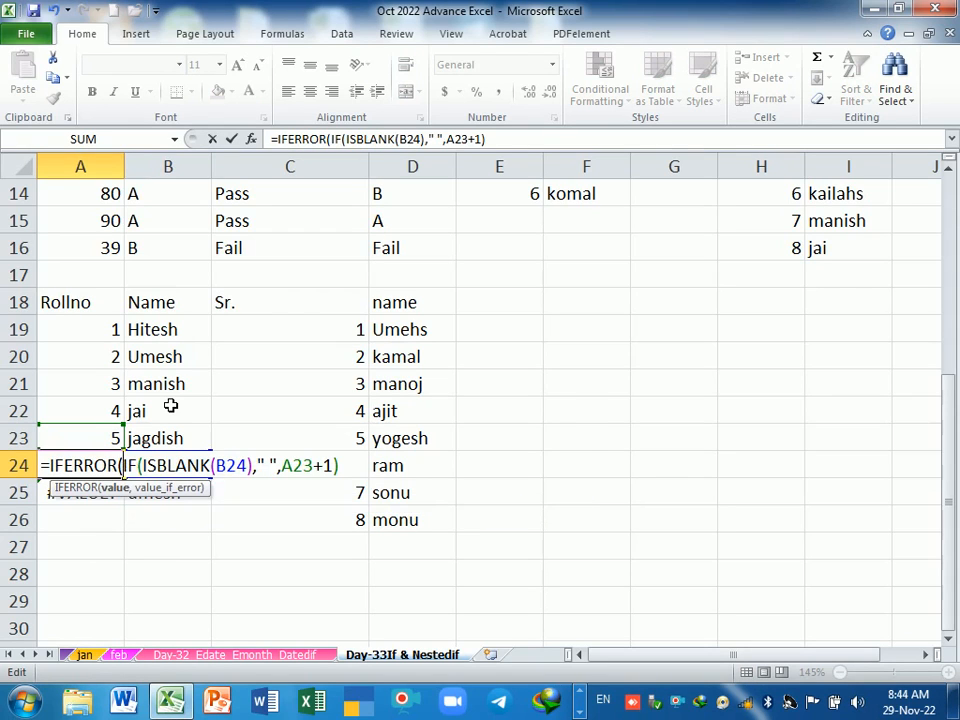
key("End")
type(",")
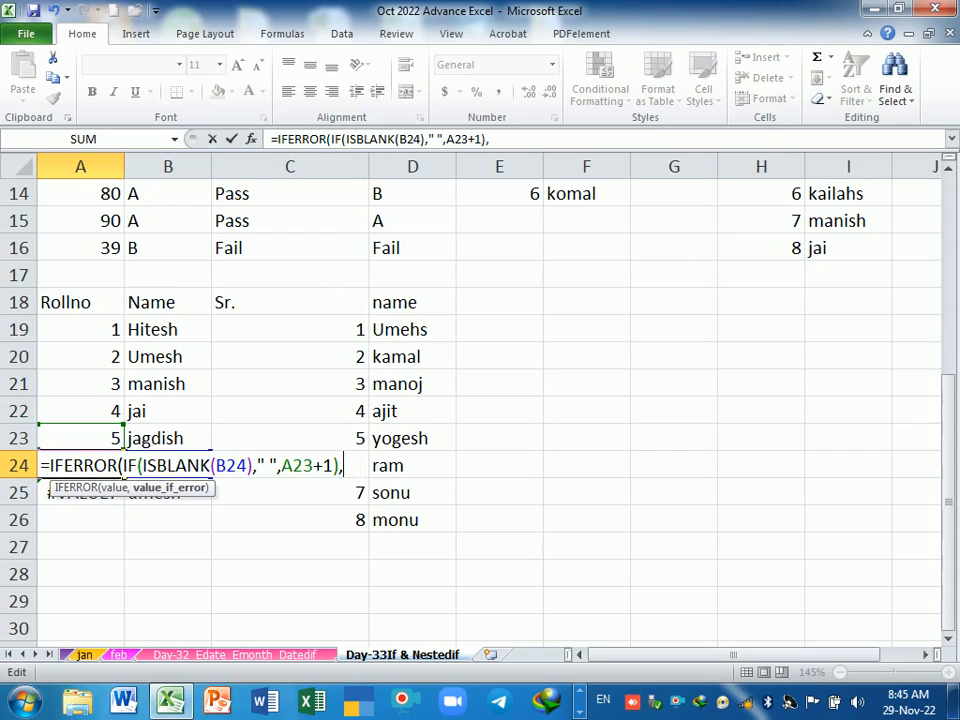
type("\" \")")
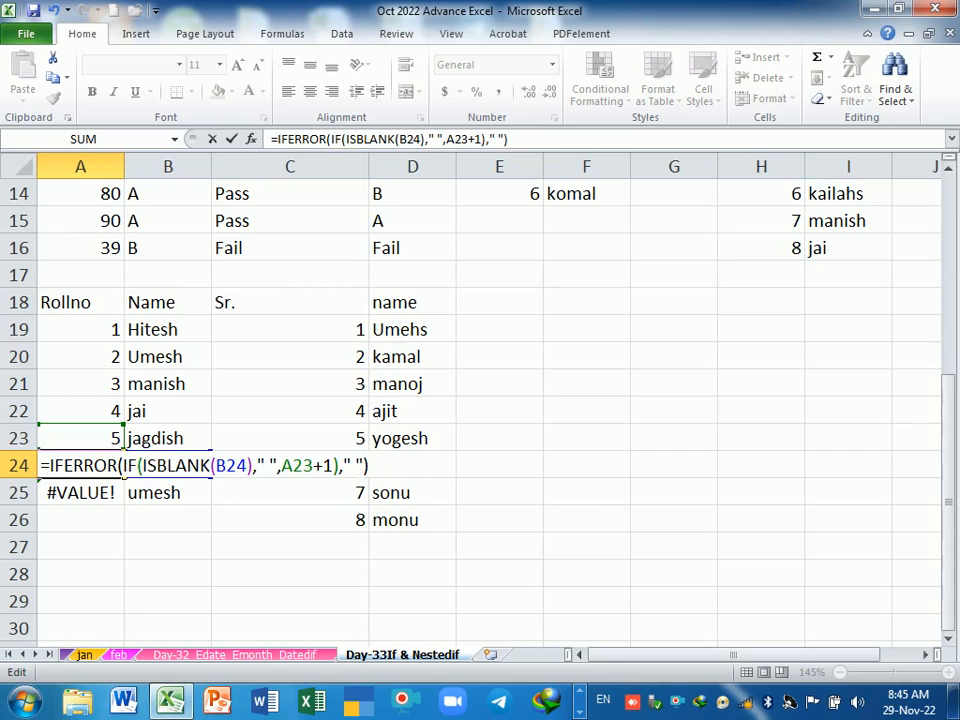
key("Return")
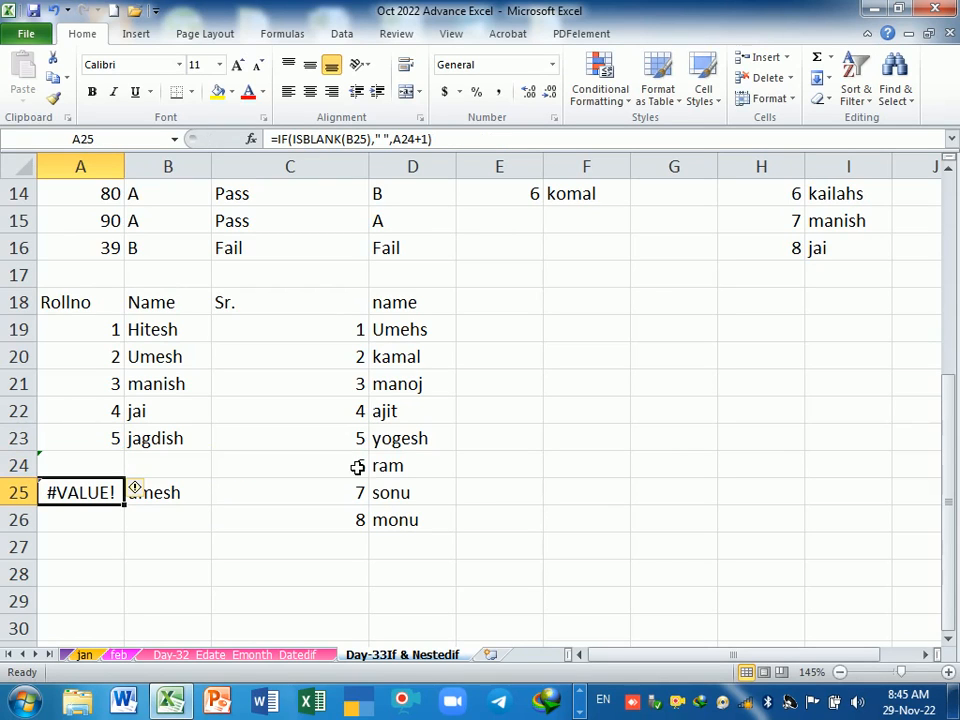
left_click(118, 463)
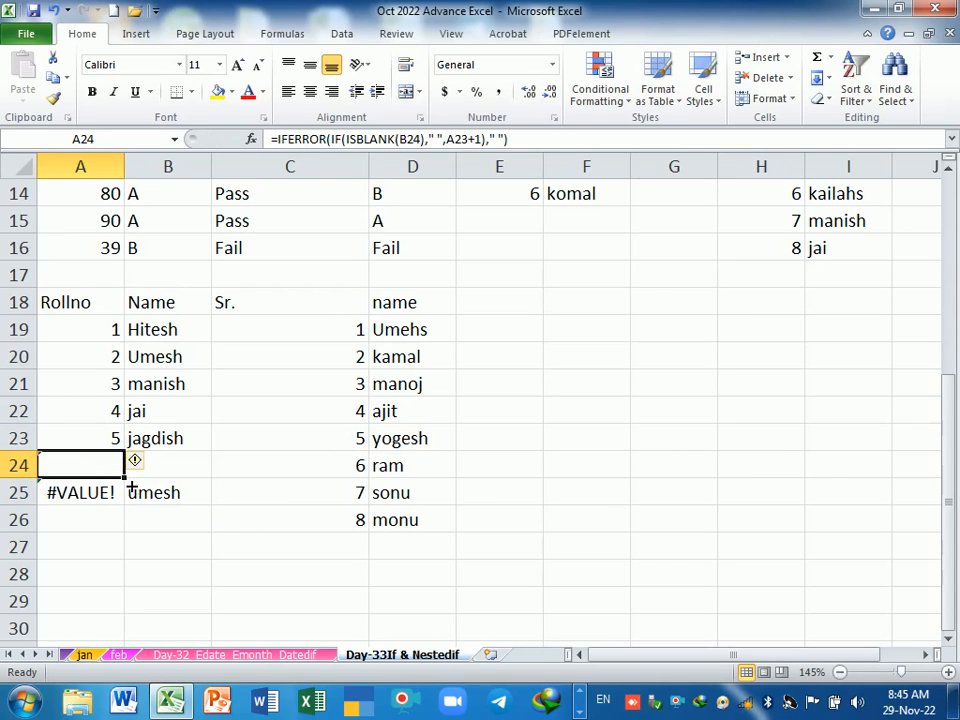
left_click_drag(125, 477, 107, 630)
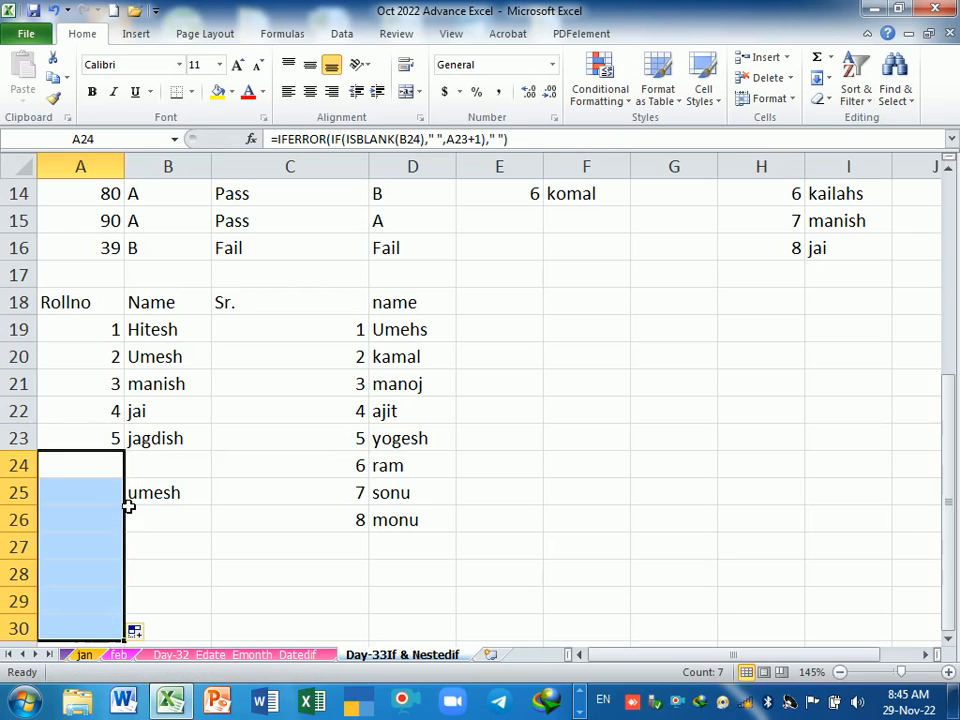
Step: Enter a sample name in the blank cell B24 of the Name column
left_click(191, 466)
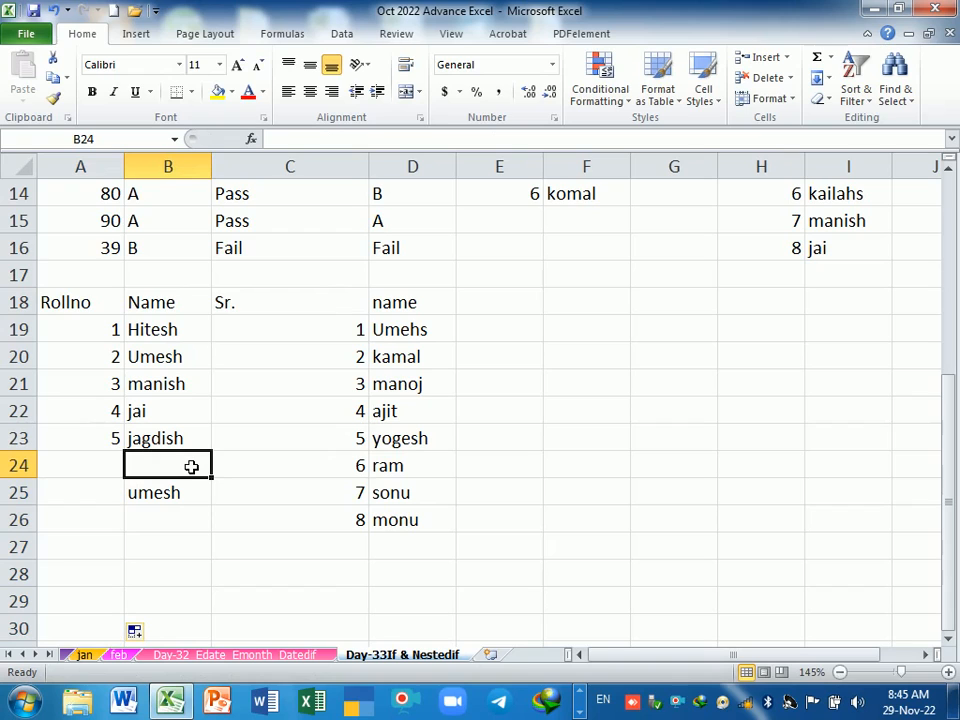
type("yy")
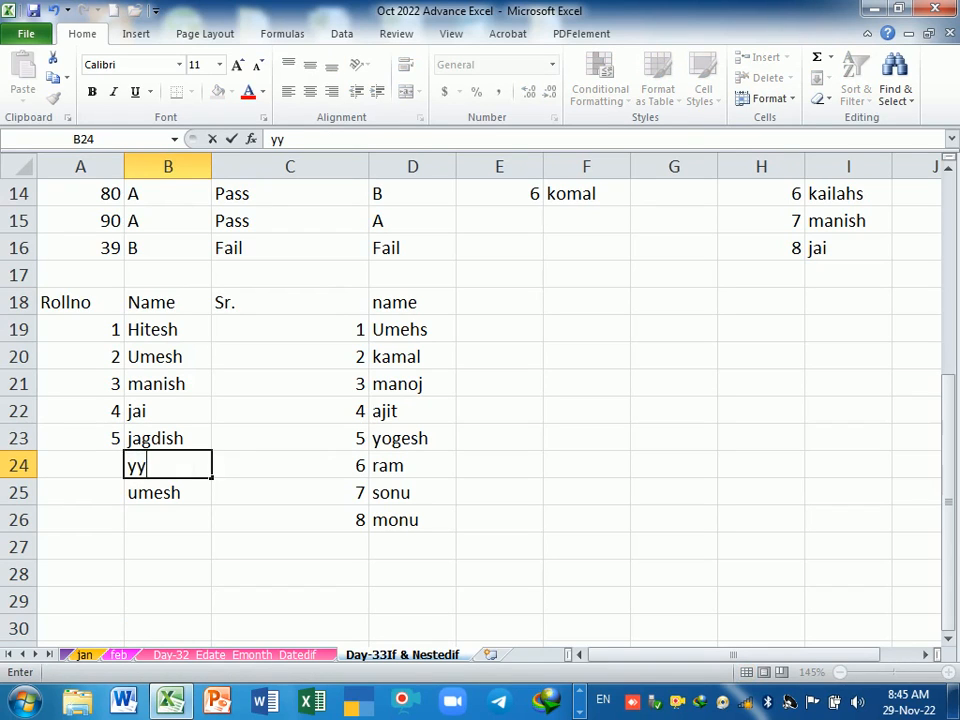
key("BackSpace")
type("ogesh")
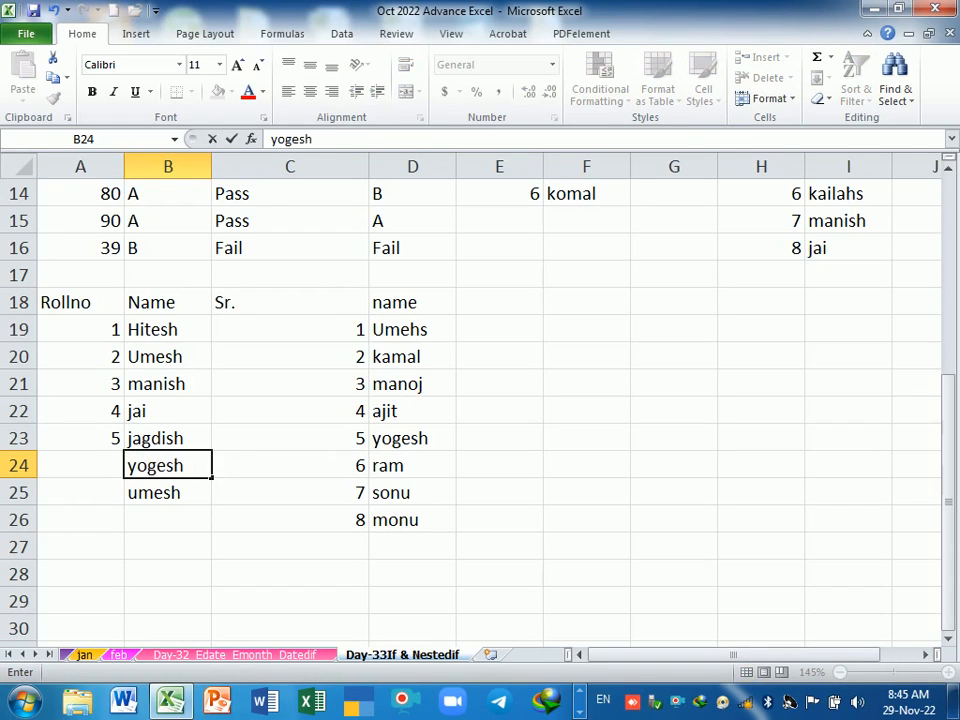
key("Return")
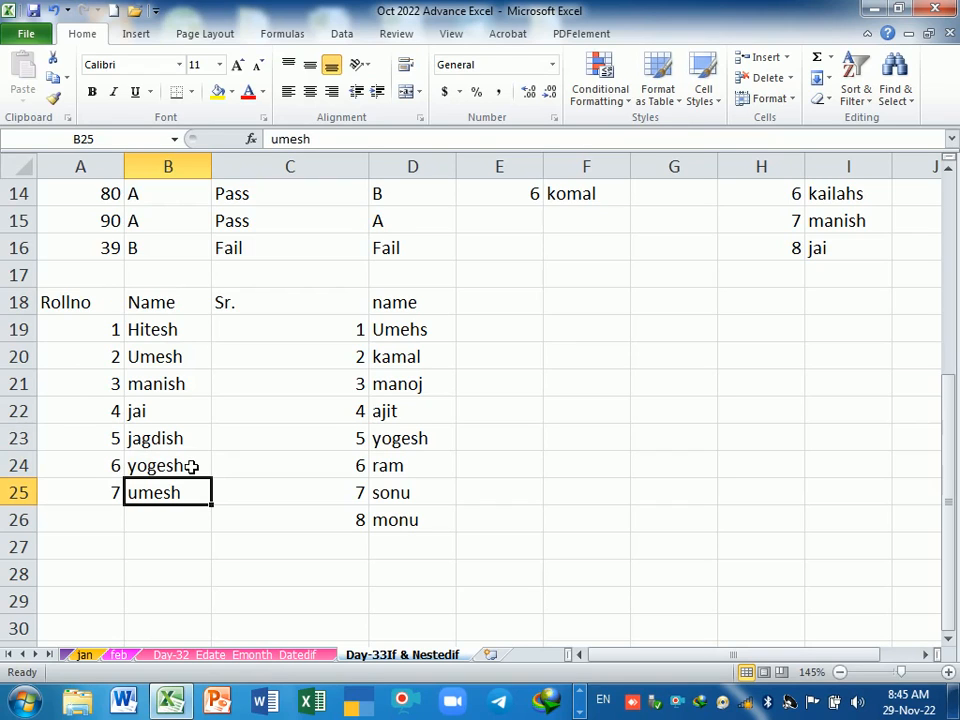
Step: Examine the IFERROR formulas filled down the Rollno column, opening those in A27 and A25 without changing them
double_click(111, 548)
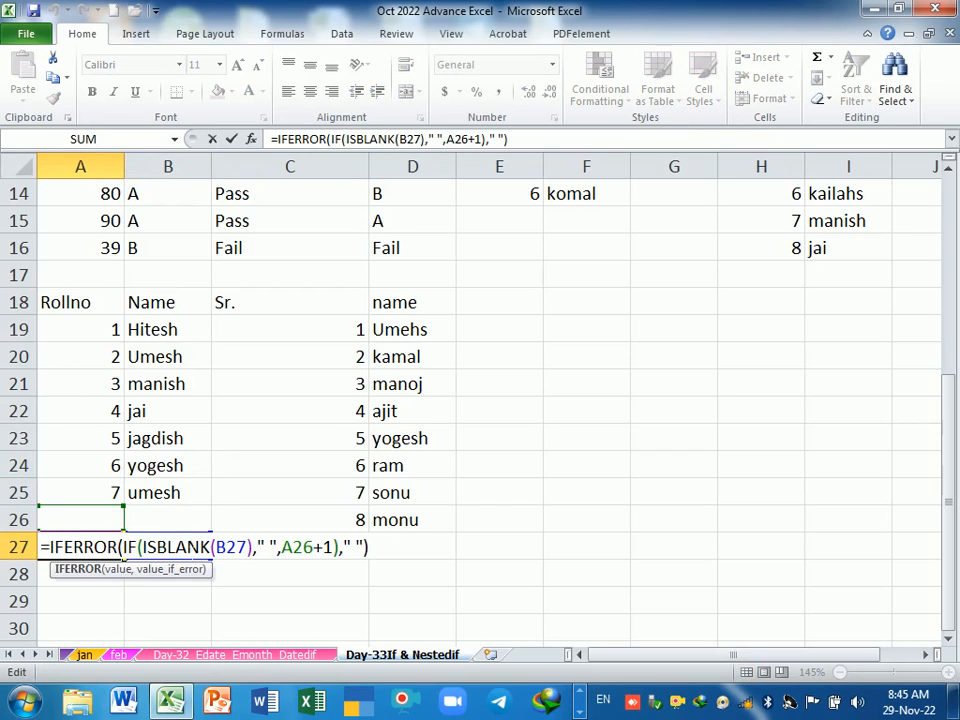
left_click(385, 549)
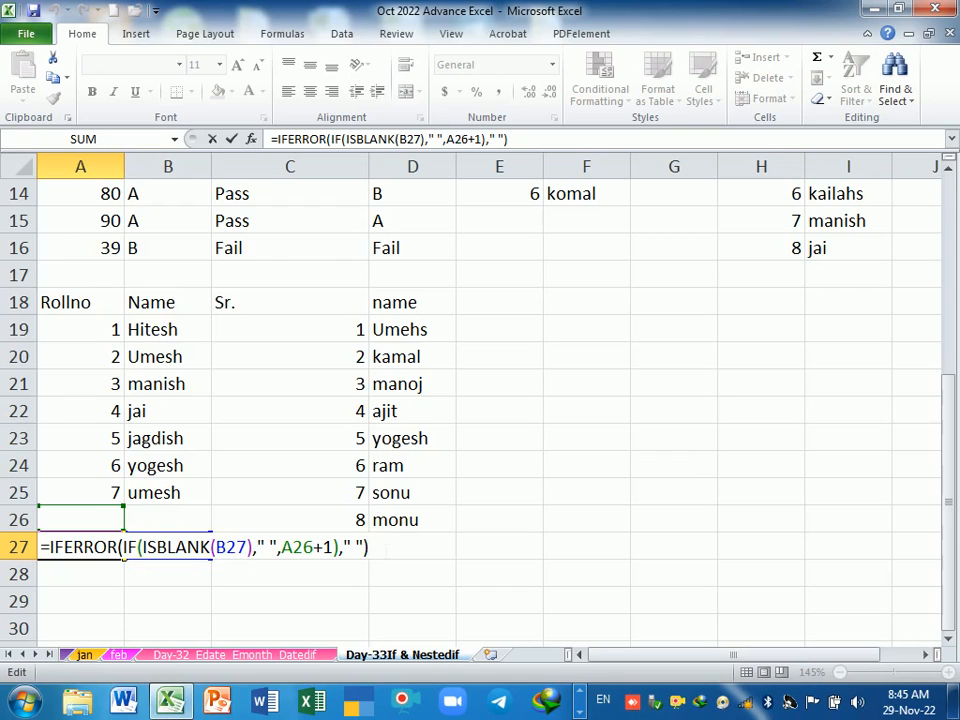
key("Return")
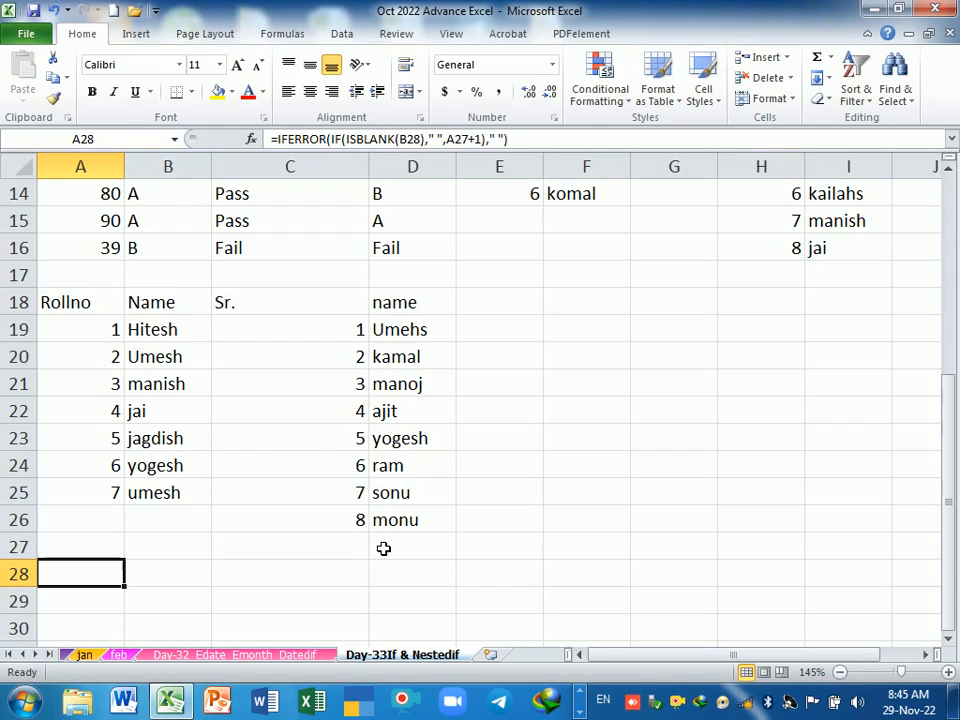
key("Up")
key("Up")
key("Down")
key("Up")
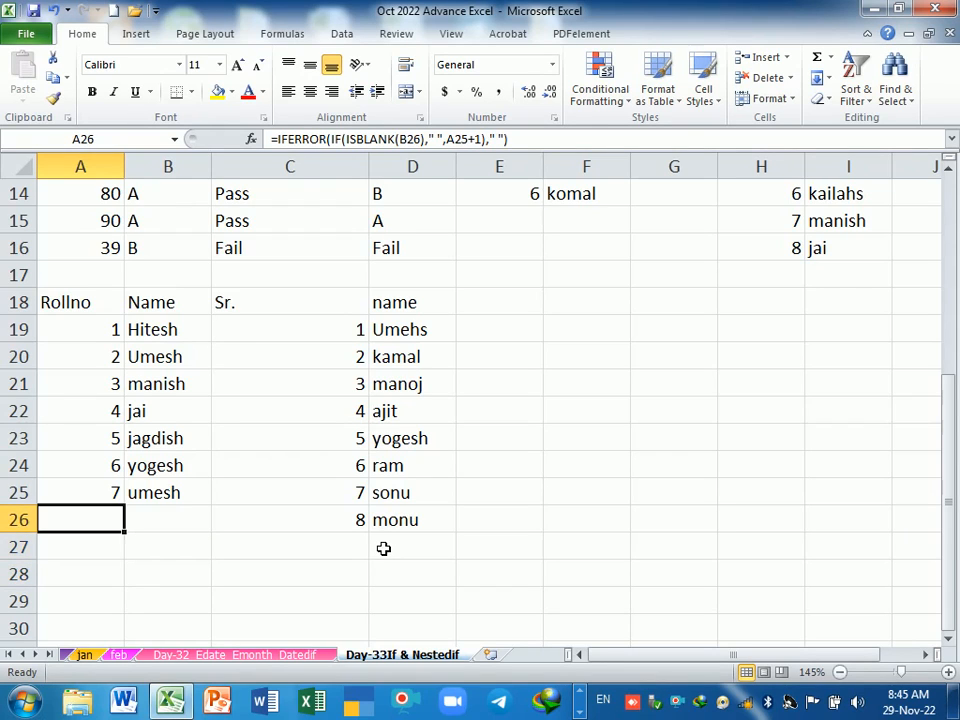
key("Up")
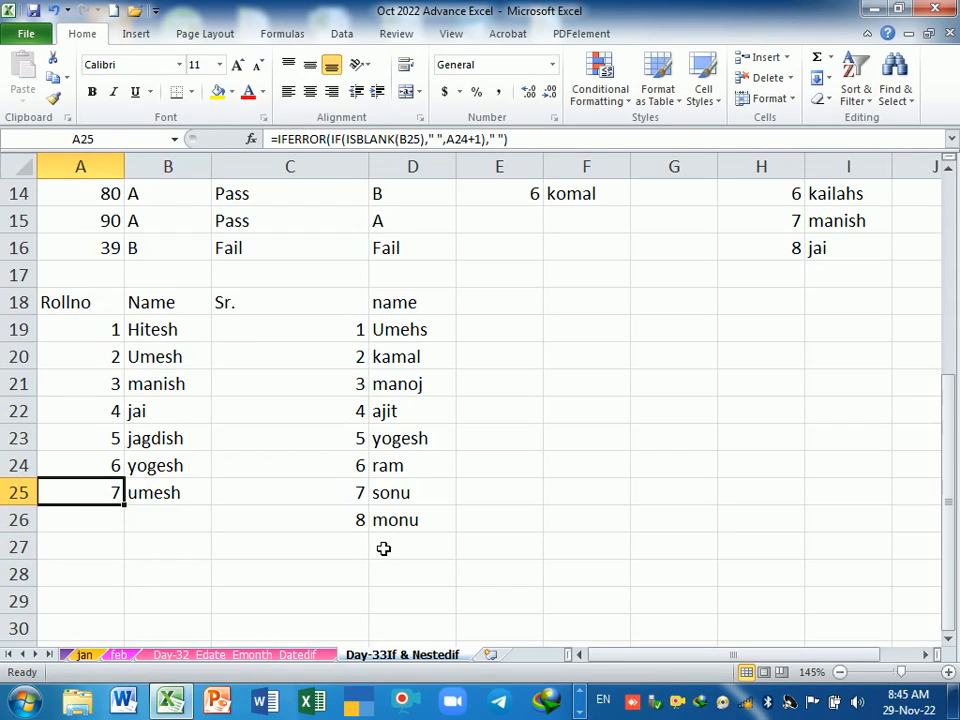
key("F2")
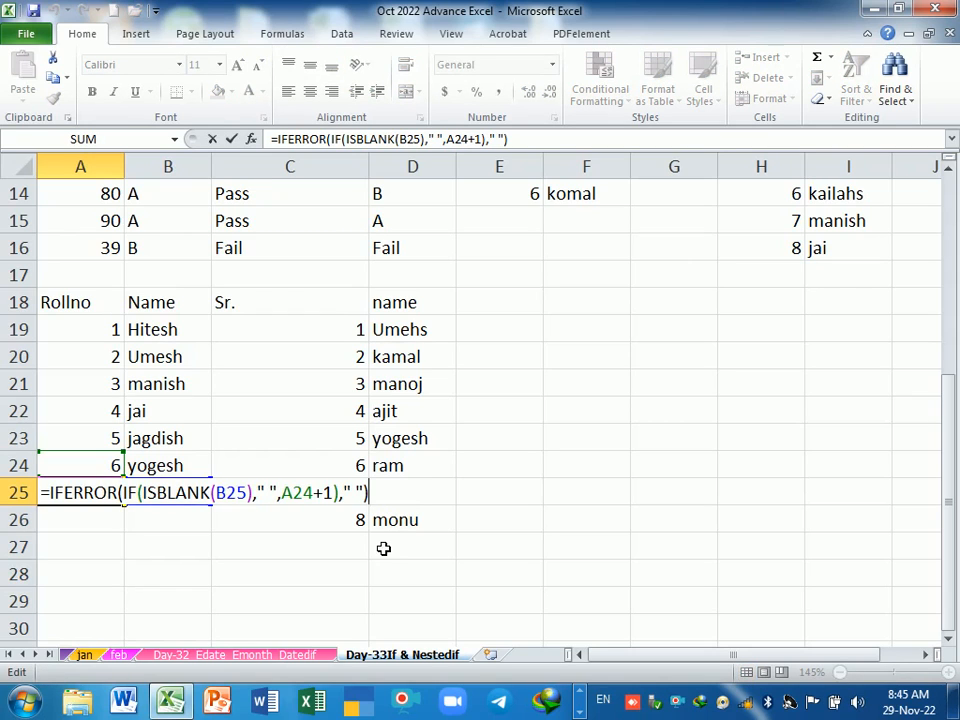
key("Return")
key("Down")
key("Down")
key("Down")
key("Down")
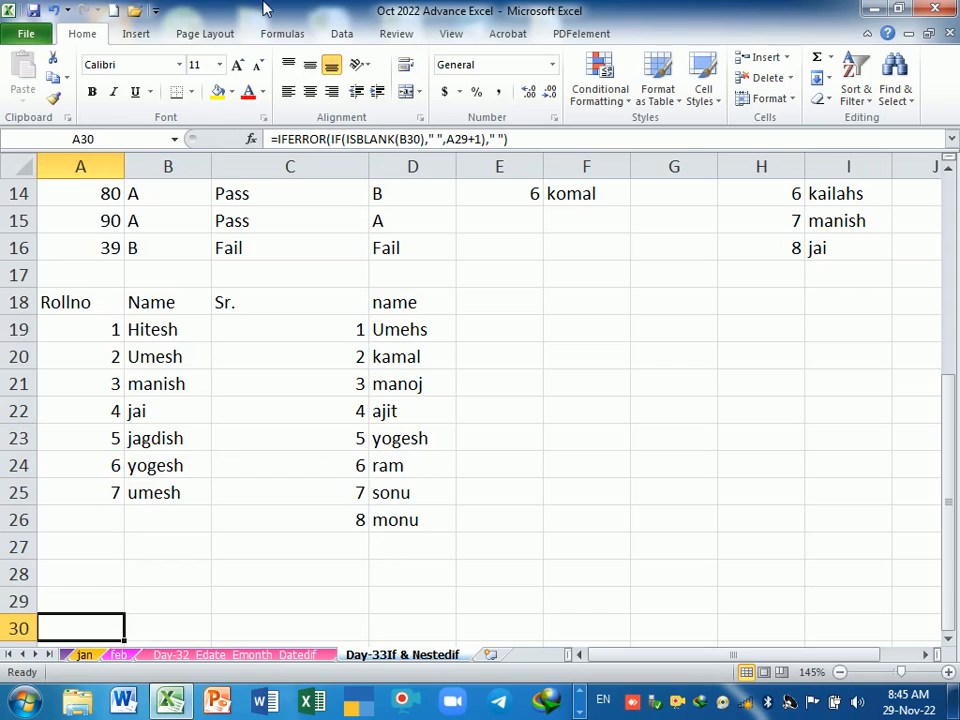
Step: Enter 10 in cell A29 below the Rollno list
scroll(437, 291, "down", 5)
scroll(221, 360, "up", 2)
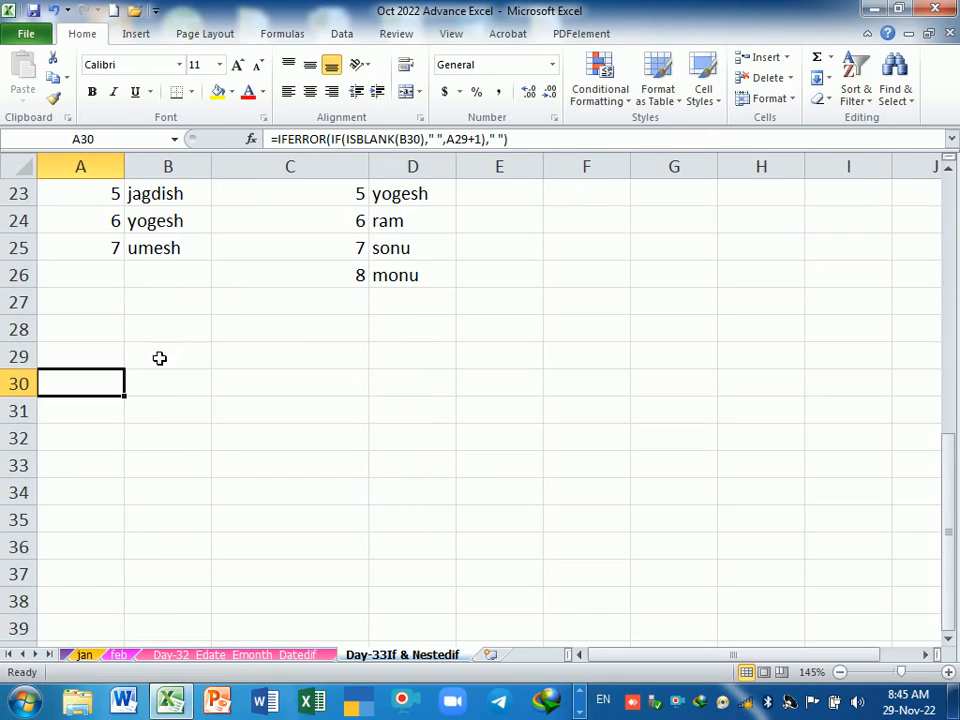
left_click(113, 359)
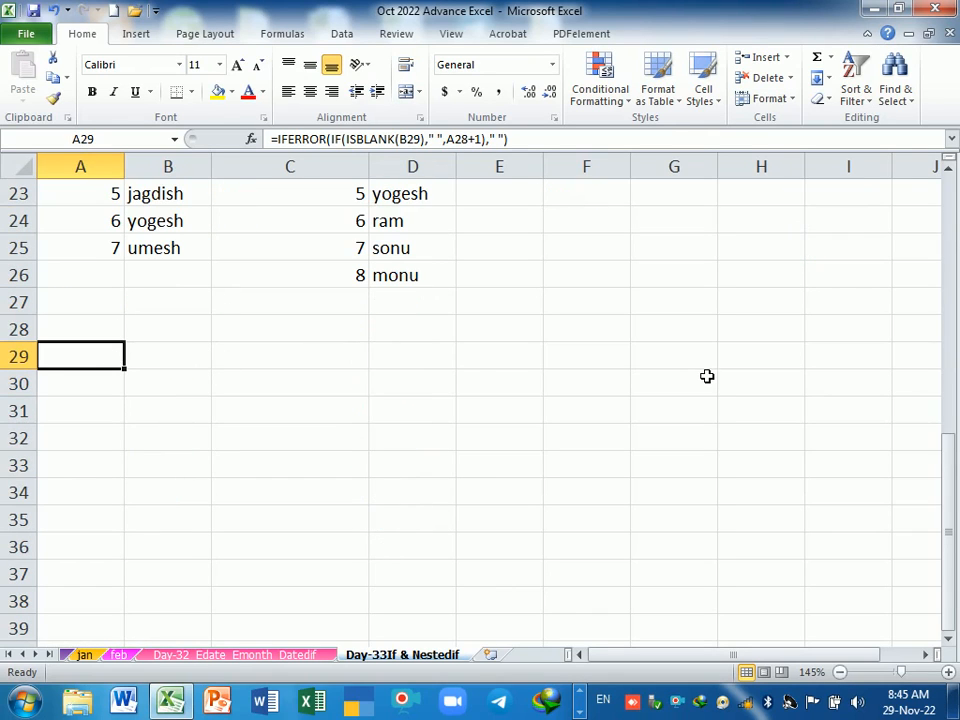
type("10")
key("Return")
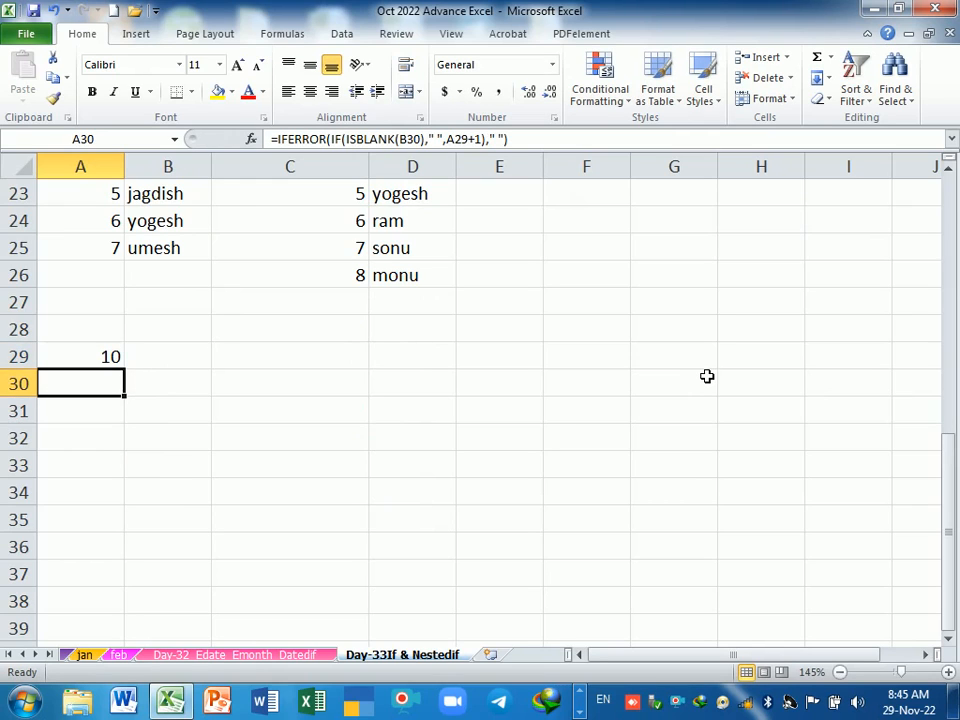
Step: Add the headers "Sr.no" in B29 and "name" in C29, and enter 1 as the first serial number in B30
key("Up")
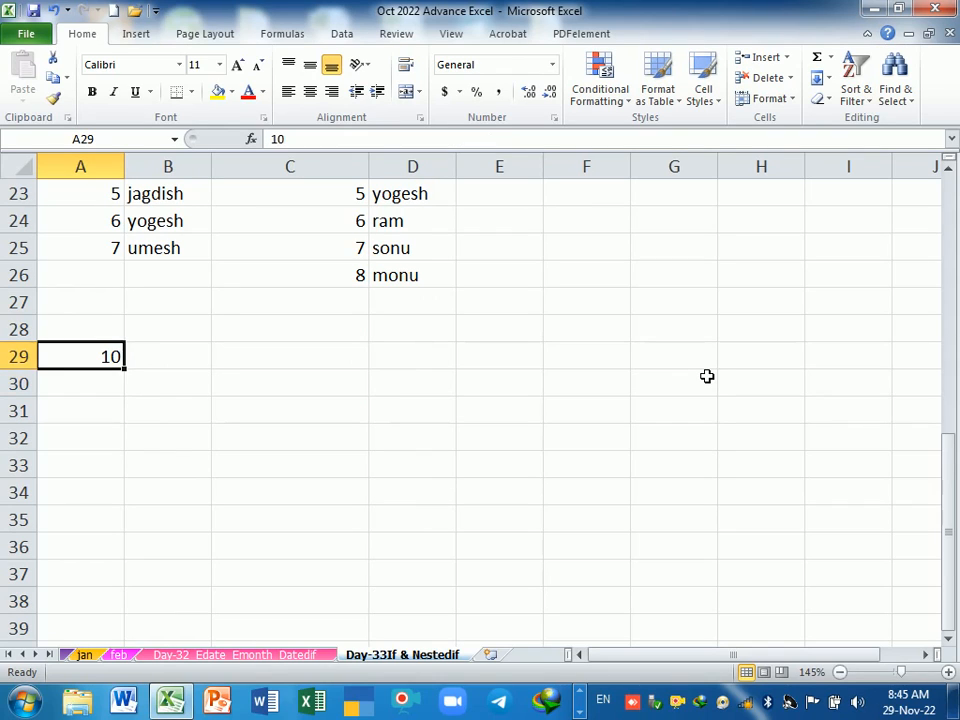
key("Right")
key("Right")
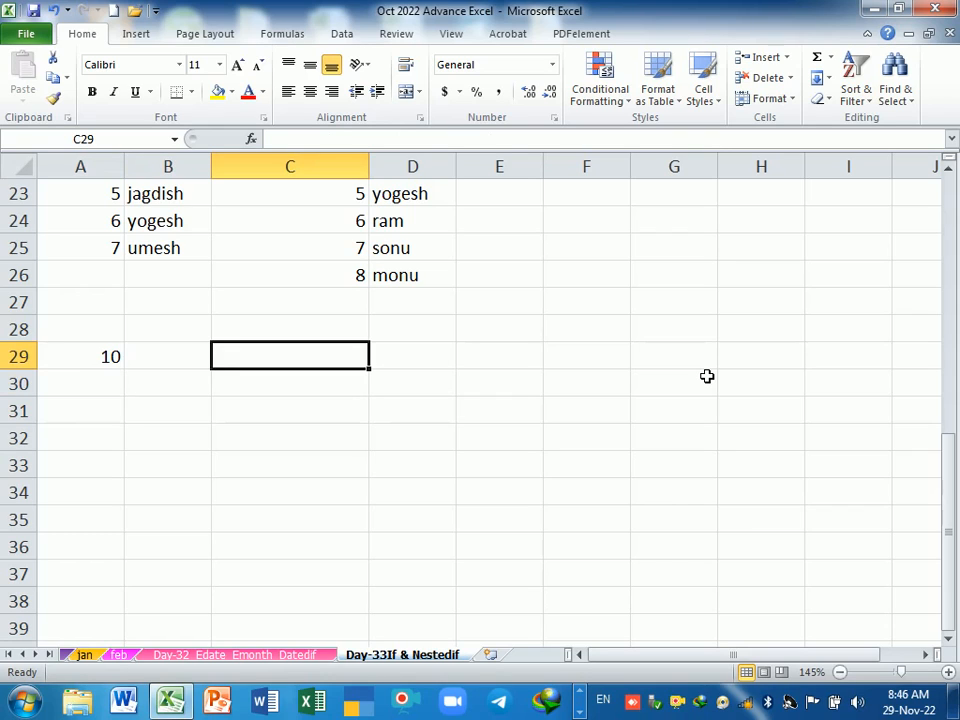
type("name")
key("Tab")
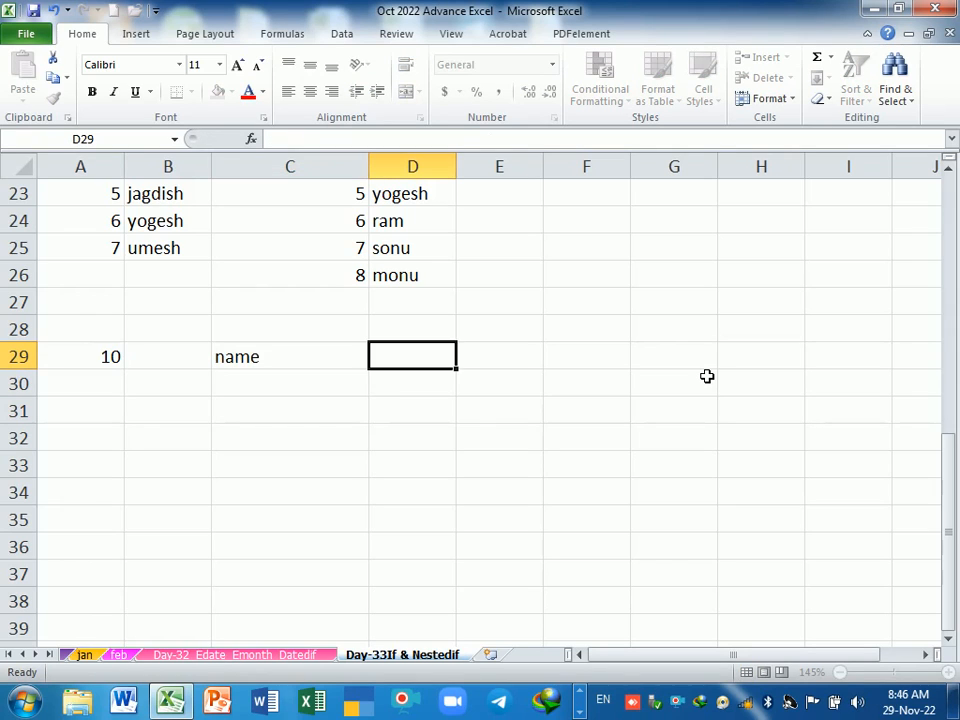
key("Left")
key("Left")
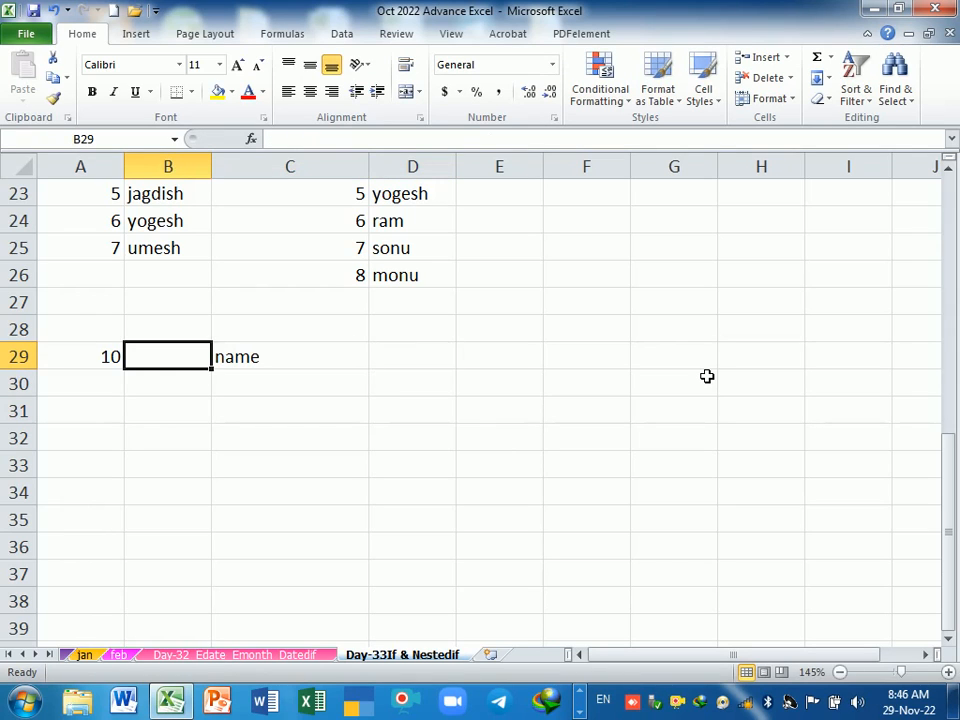
type("Sr.")
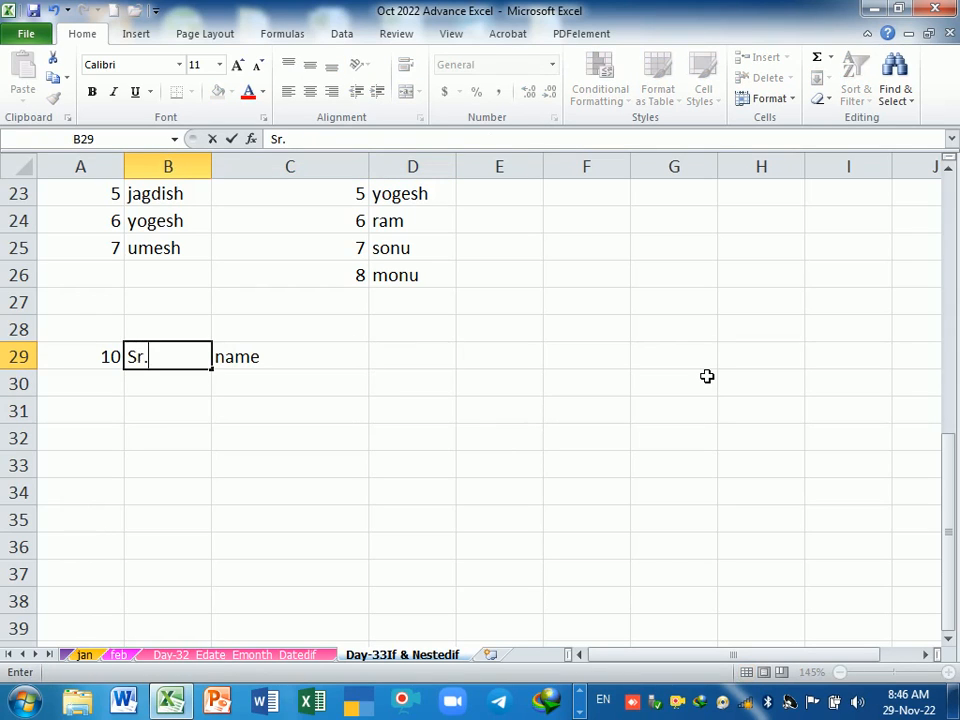
type("no")
key("Return")
type("1")
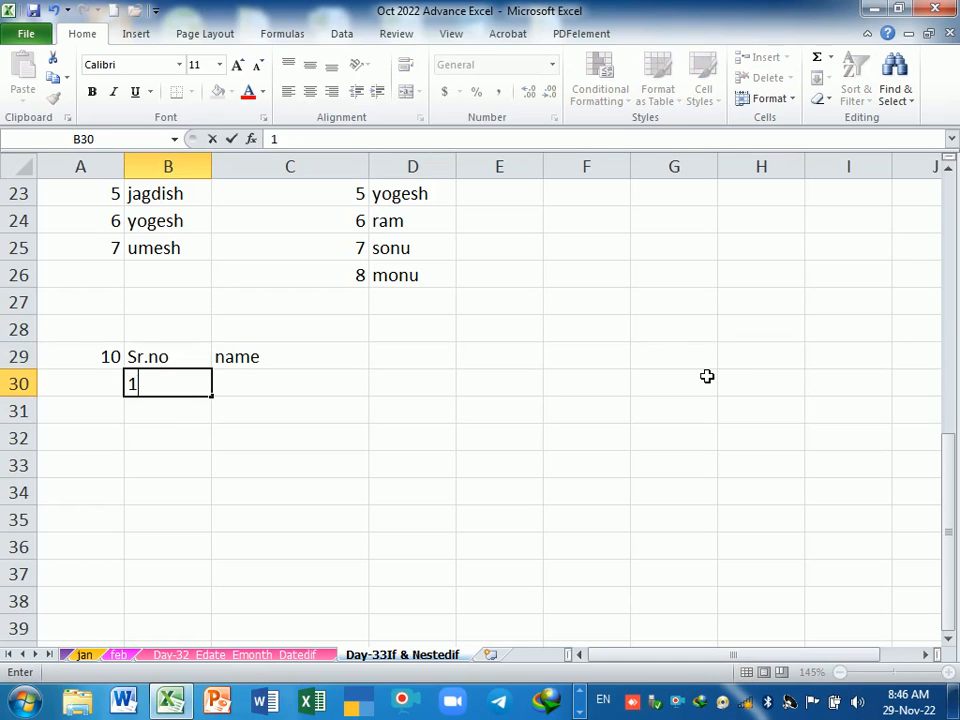
key("Tab")
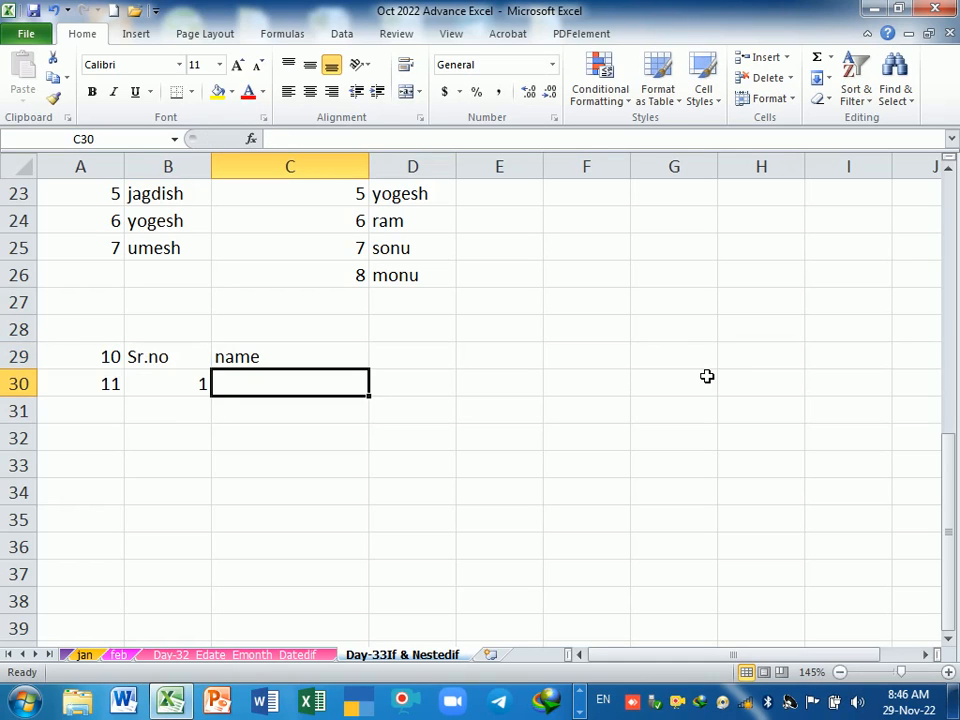
Step: Enter a sample name in C30 beside the first serial number
type("Jai")
key("Return")
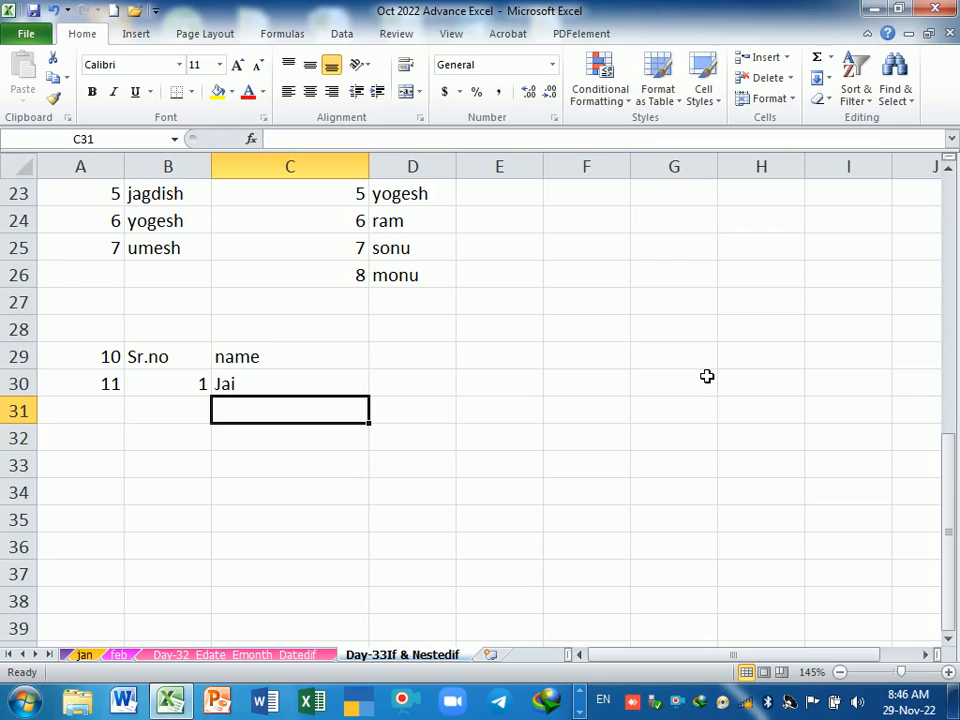
left_click_drag(174, 390, 251, 394)
left_click(175, 422)
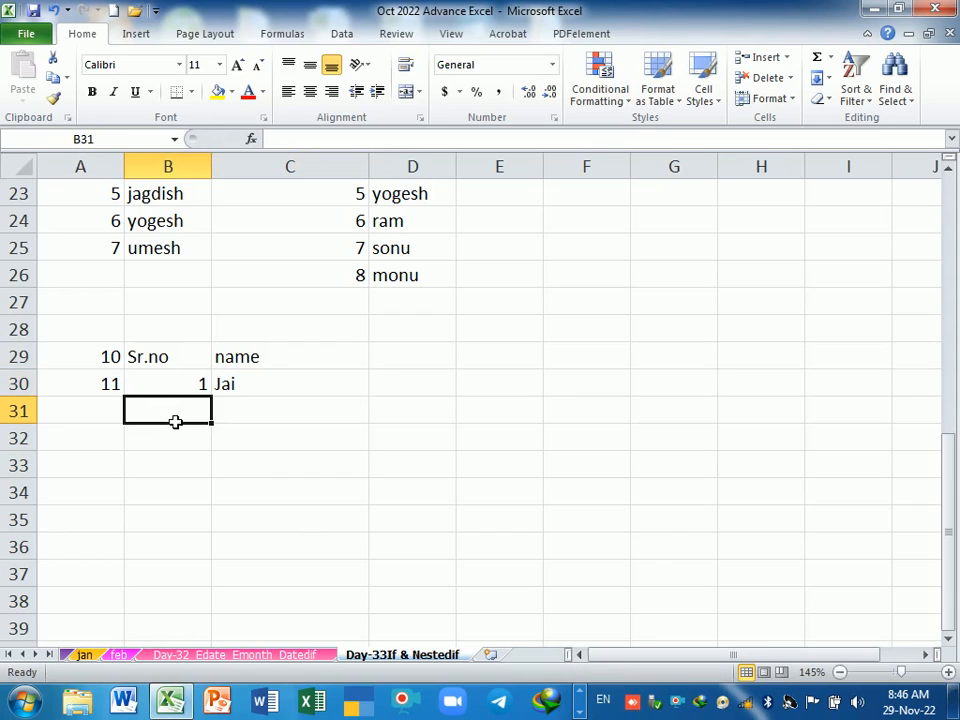
Step: Move the value 10 from A29 to D28 and clear the formula error in C28
left_click(107, 356)
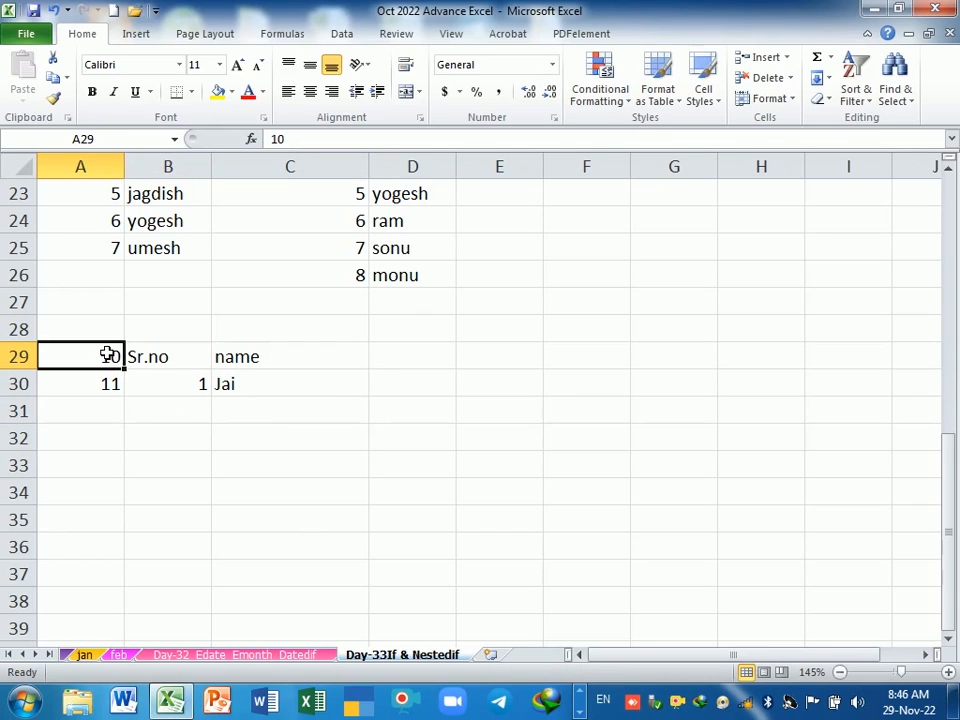
left_click_drag(110, 353, 396, 339)
left_click(295, 343)
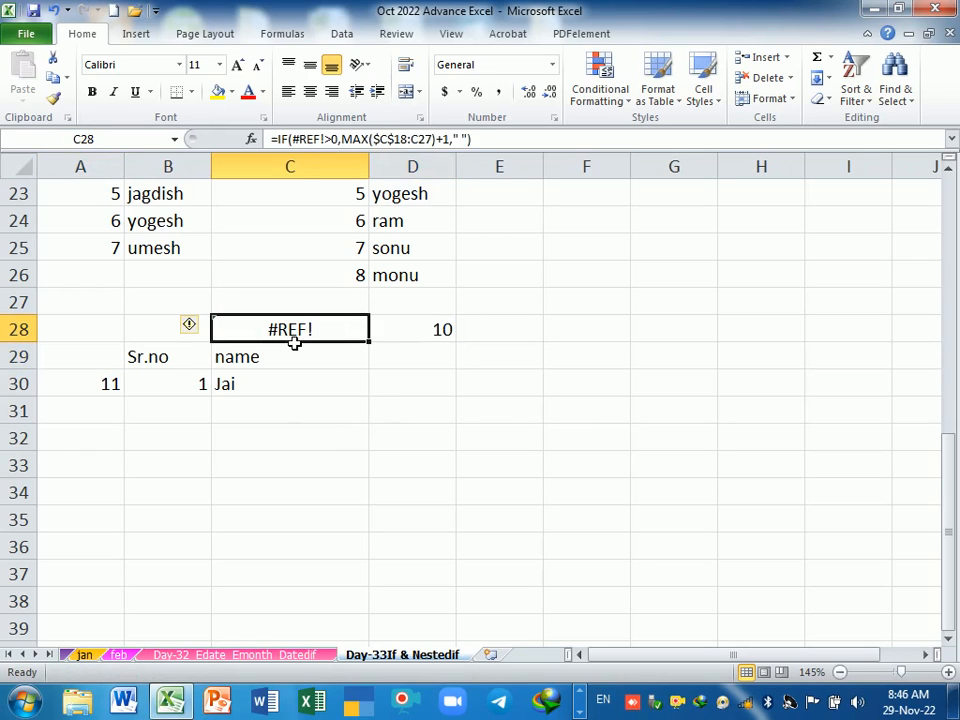
key("Delete")
Step: Move the contents of A30 onto D28, replacing what is there, and enter 20 in D28 as the numbering limit
left_click(111, 385)
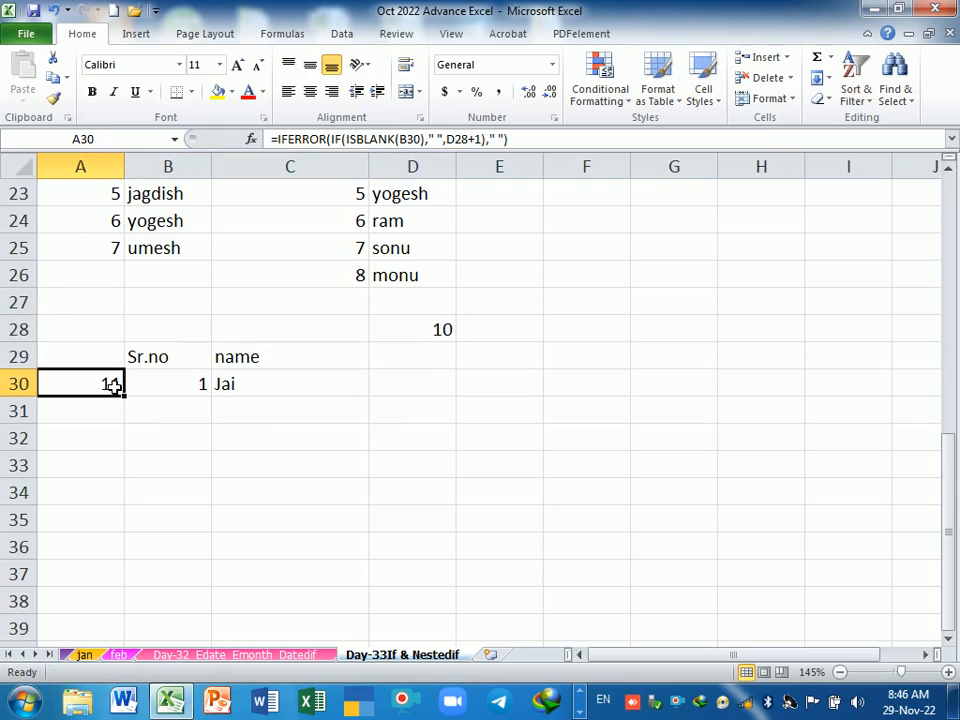
left_click_drag(113, 382, 395, 339)
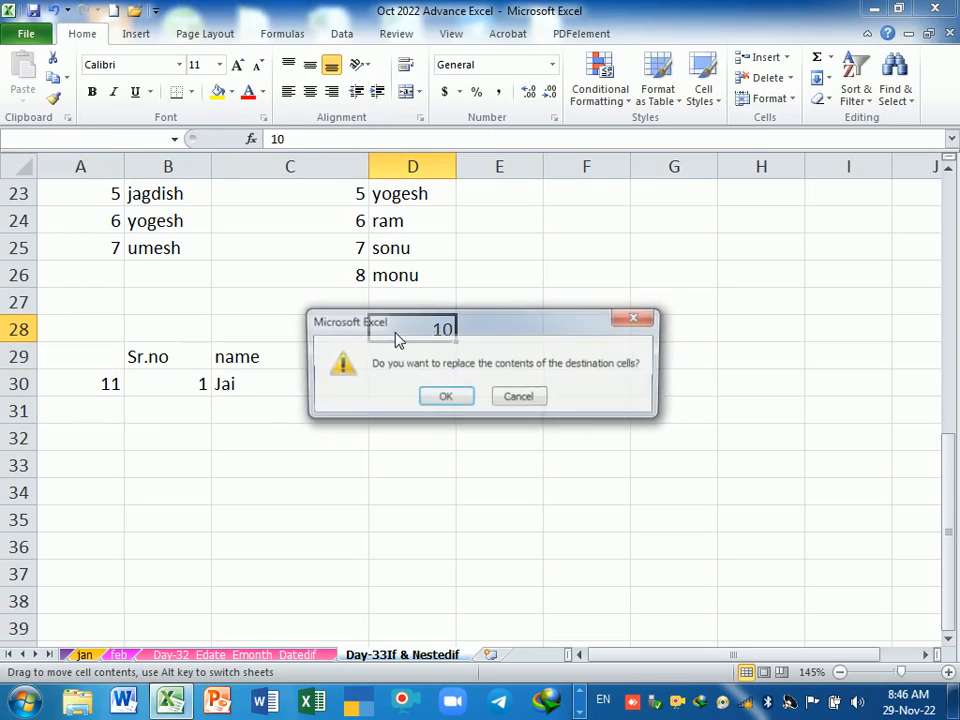
left_click(444, 399)
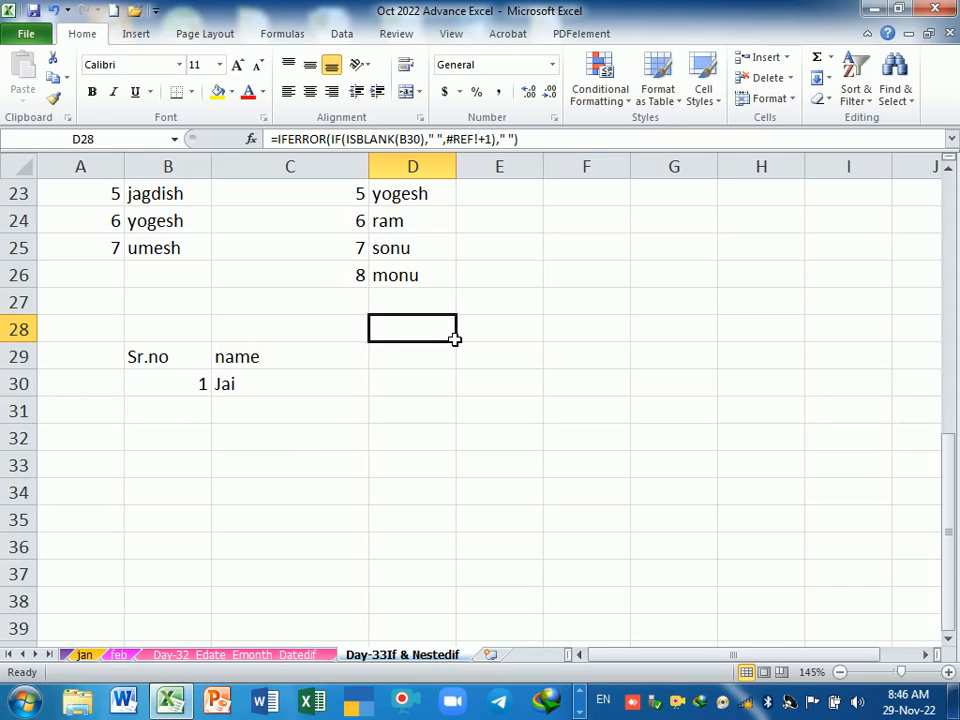
type("20")
key("Return")
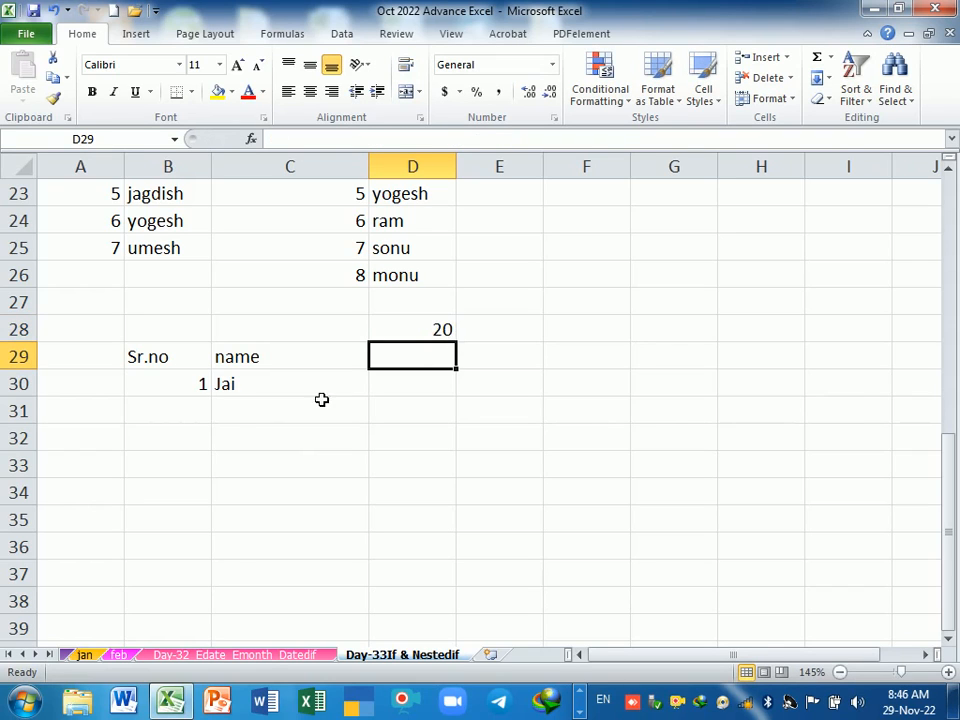
Step: Enter the formula =IF(B30+1>D28," ",B30+1) in B31 under the first serial number
left_click(190, 420)
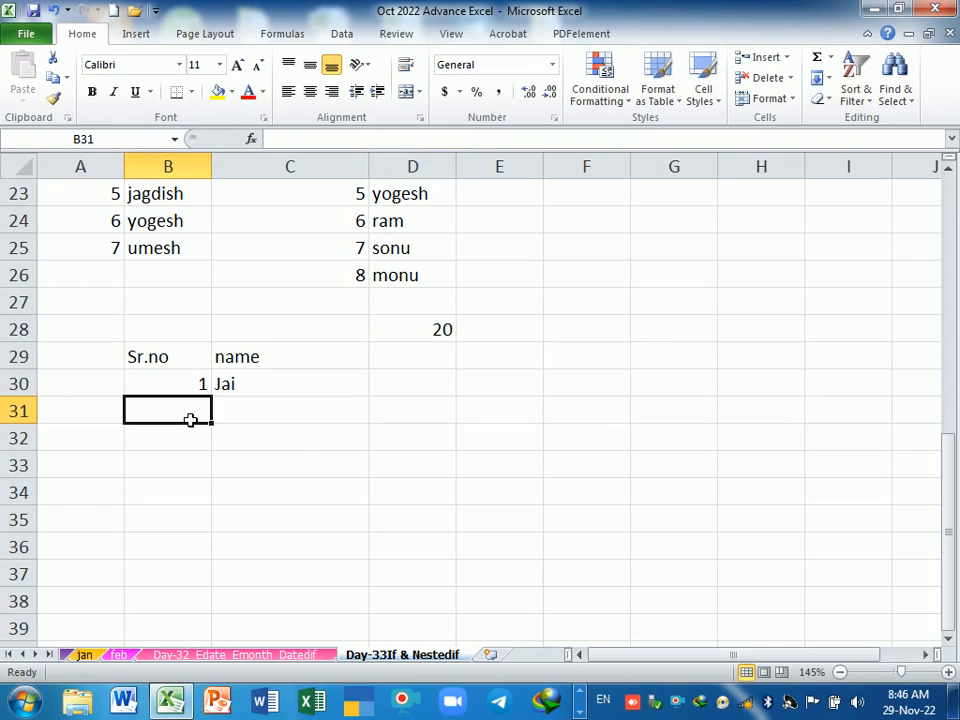
type("=if")
key("Tab")
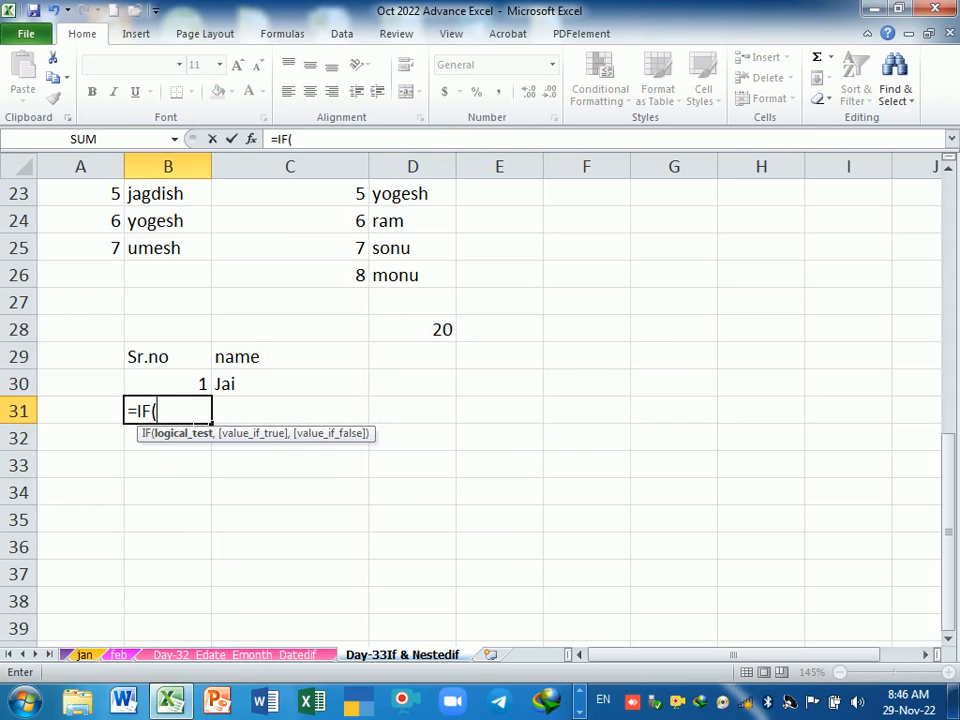
left_click(197, 384)
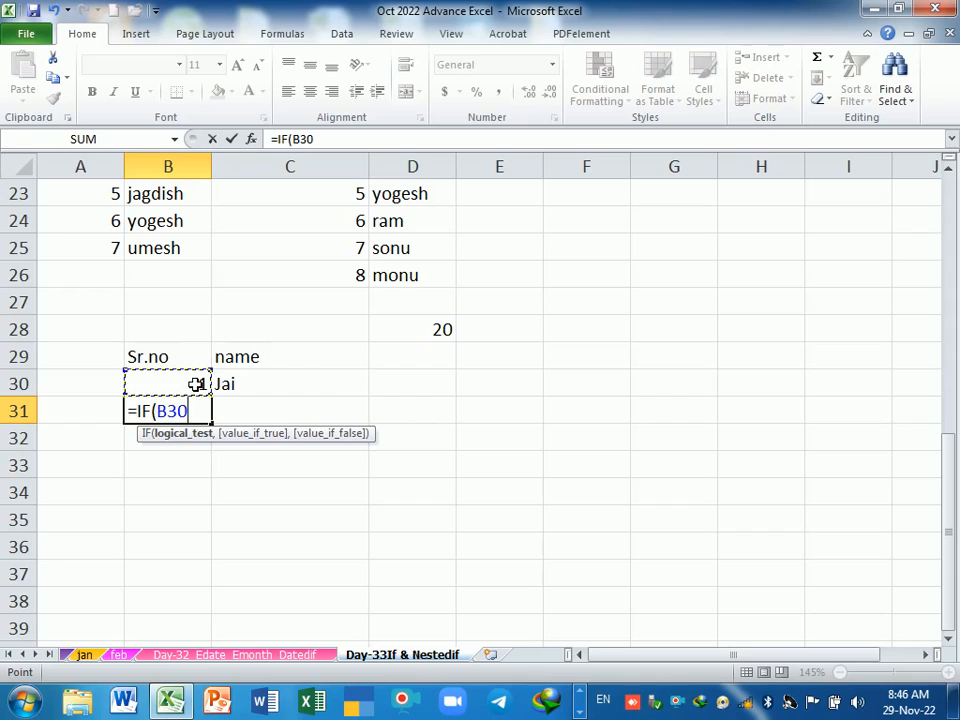
type("+1")
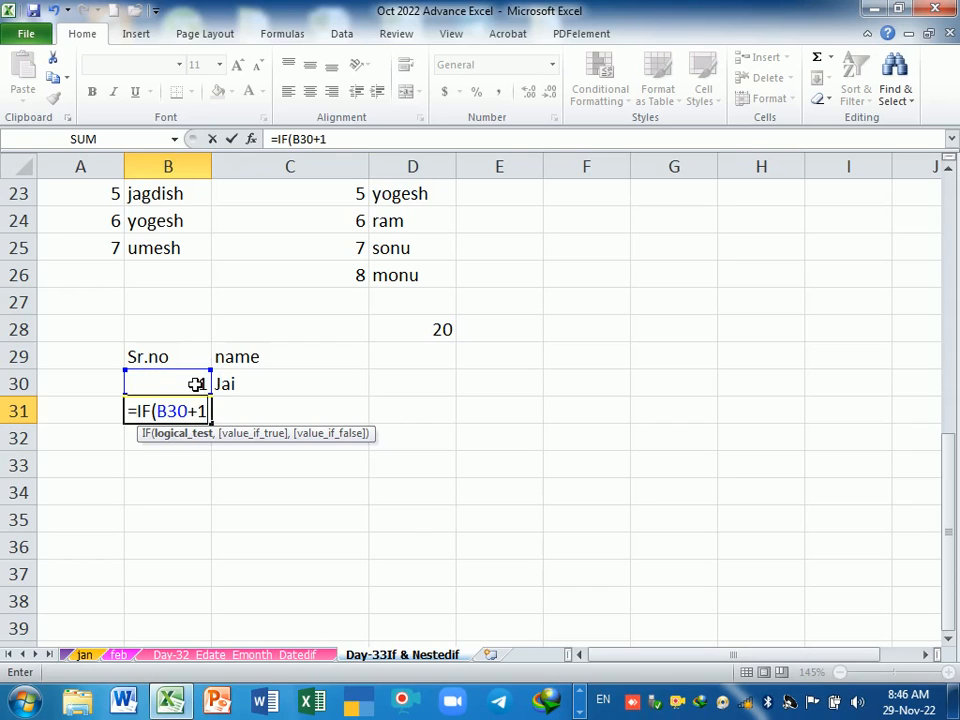
type(">")
left_click(434, 331)
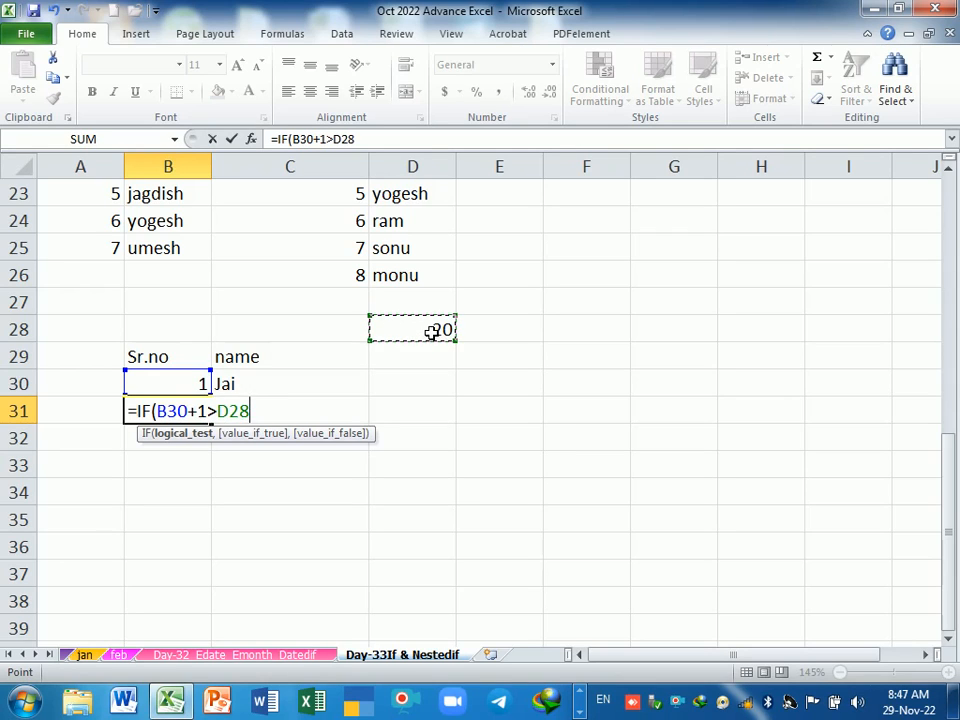
type(",")
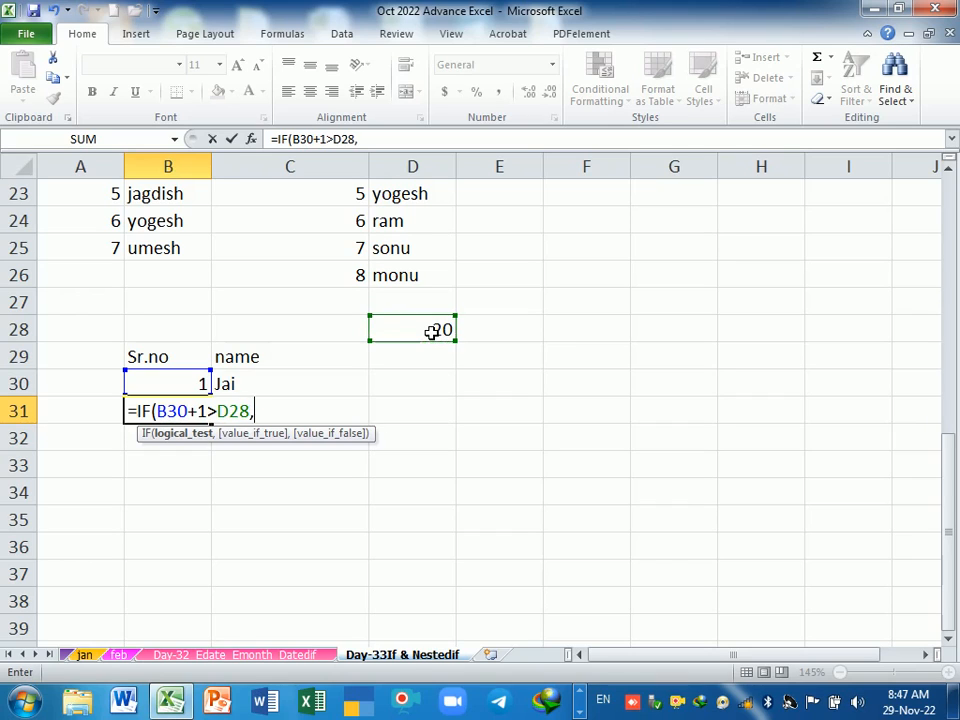
type("\" \",")
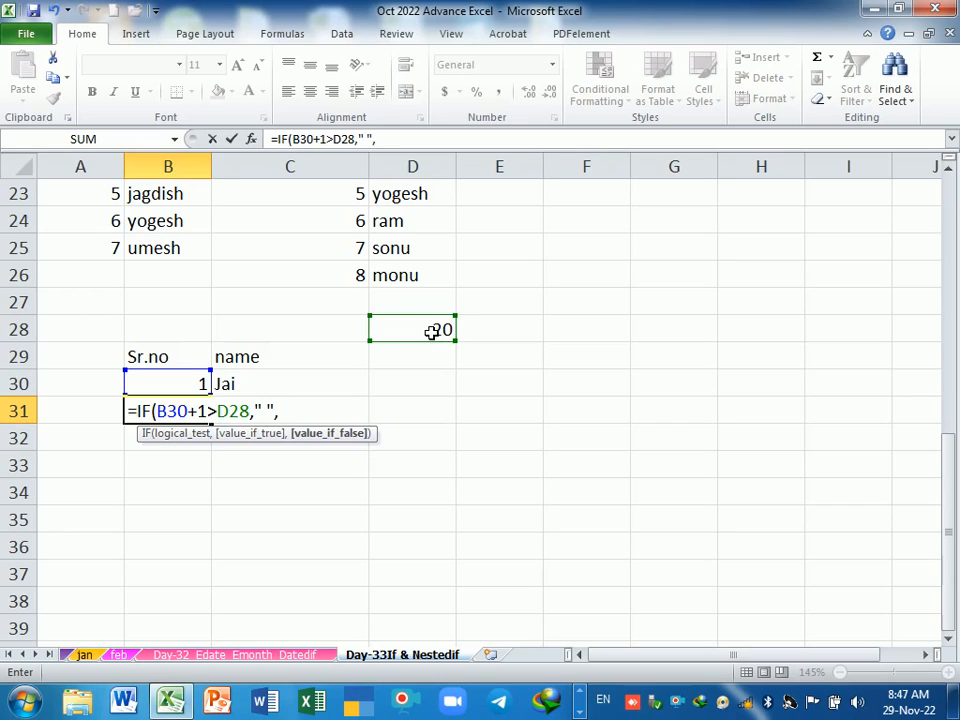
left_click(199, 384)
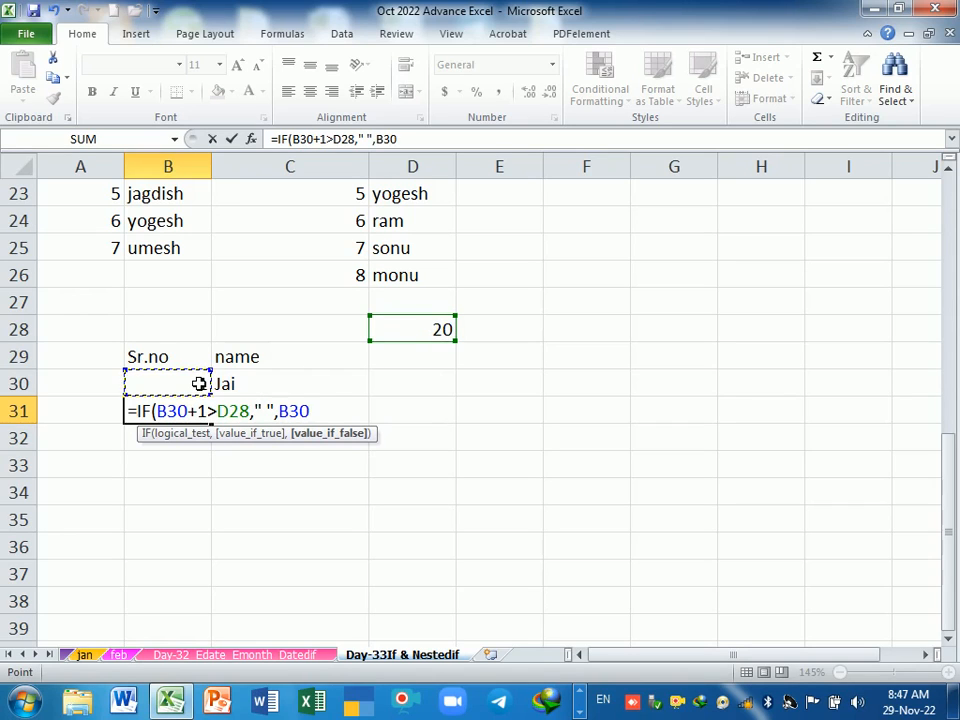
type("+1")
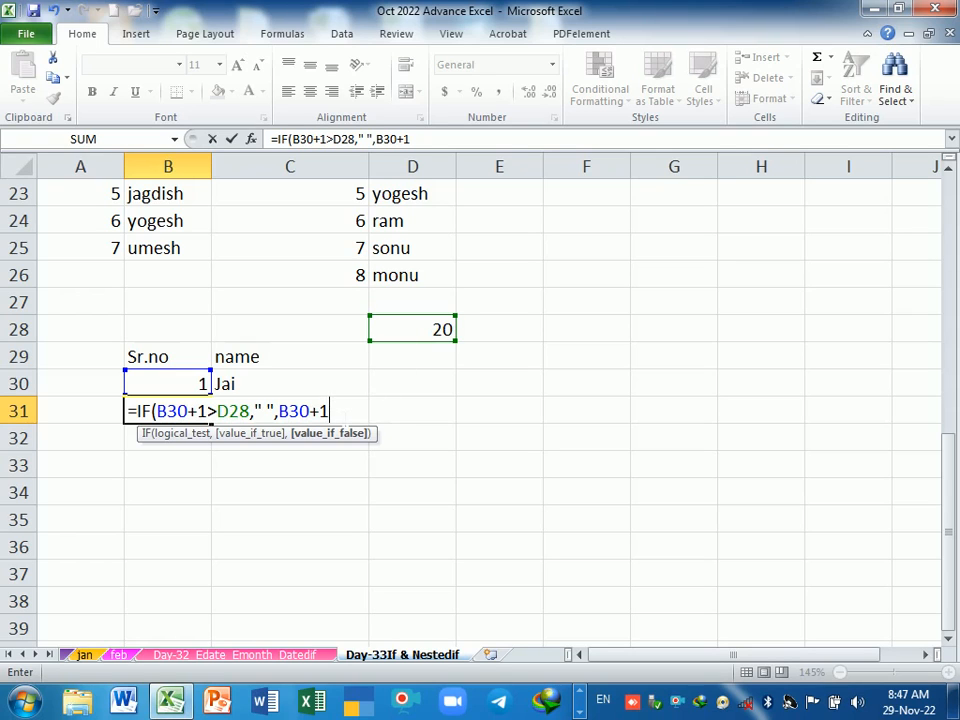
key("Return")
Step: Fill the B31 serial number formula down through B44
left_click(208, 409)
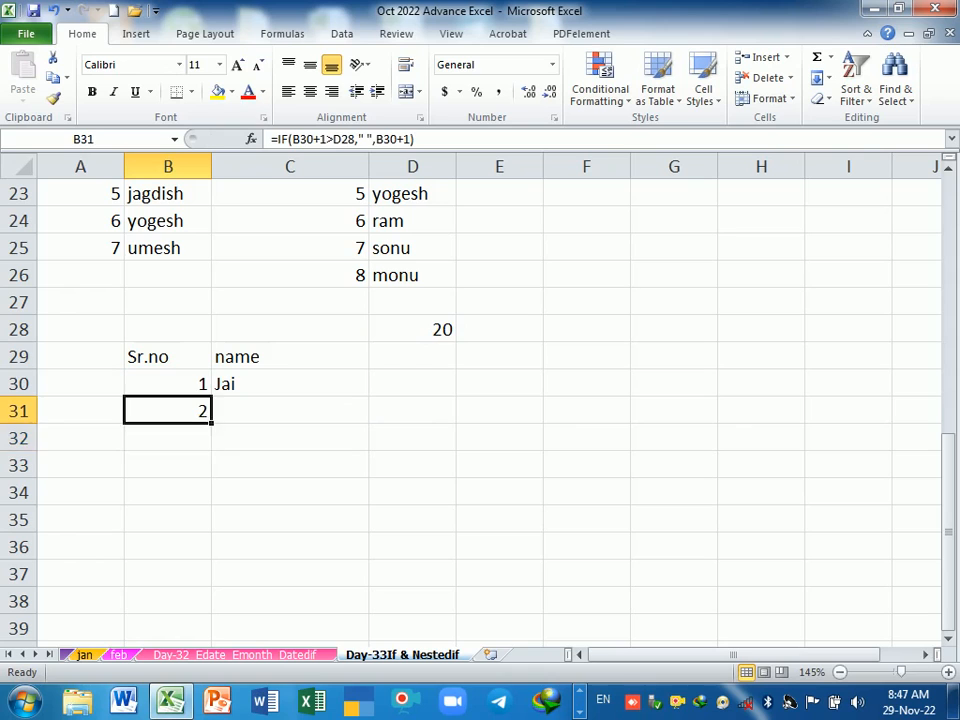
left_click_drag(212, 424, 211, 615)
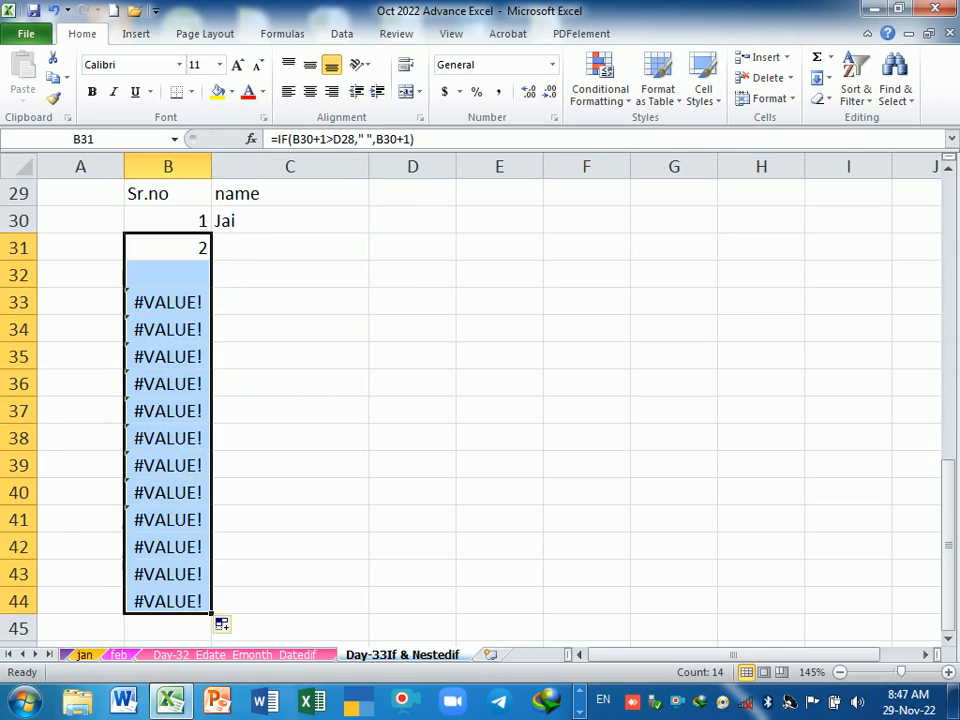
scroll(251, 463, "up", 1)
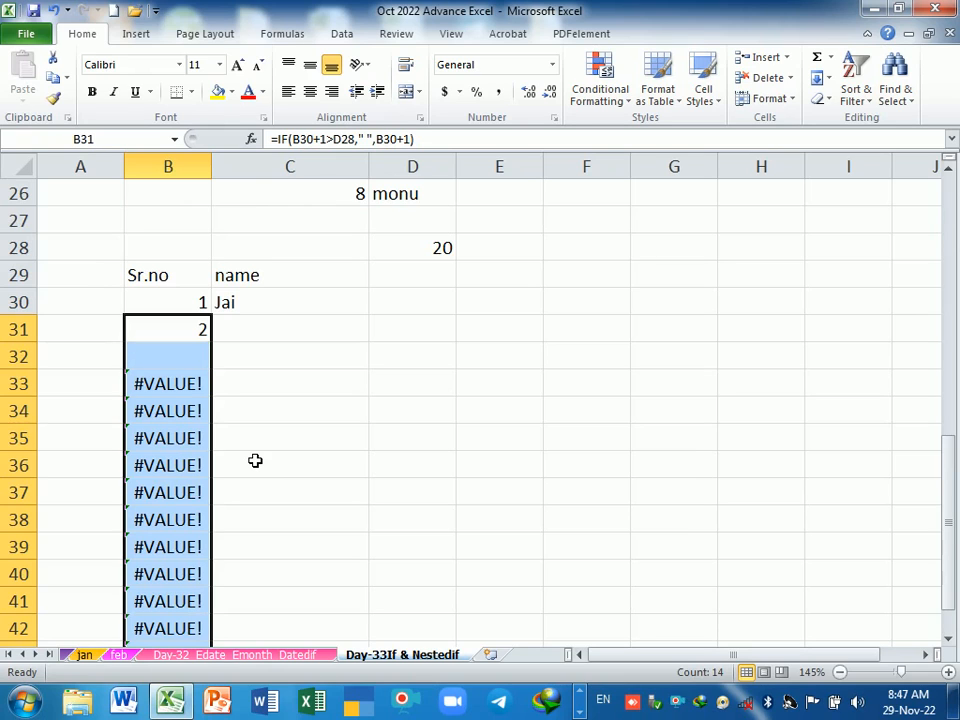
scroll(255, 460, "down", 1)
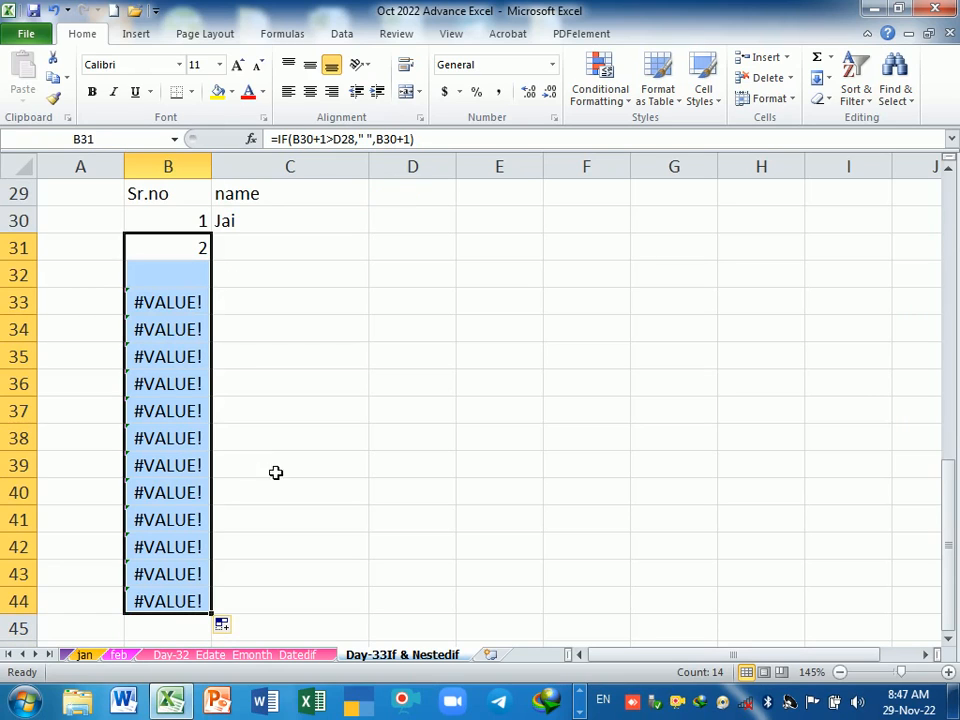
scroll(317, 463, "up", 1)
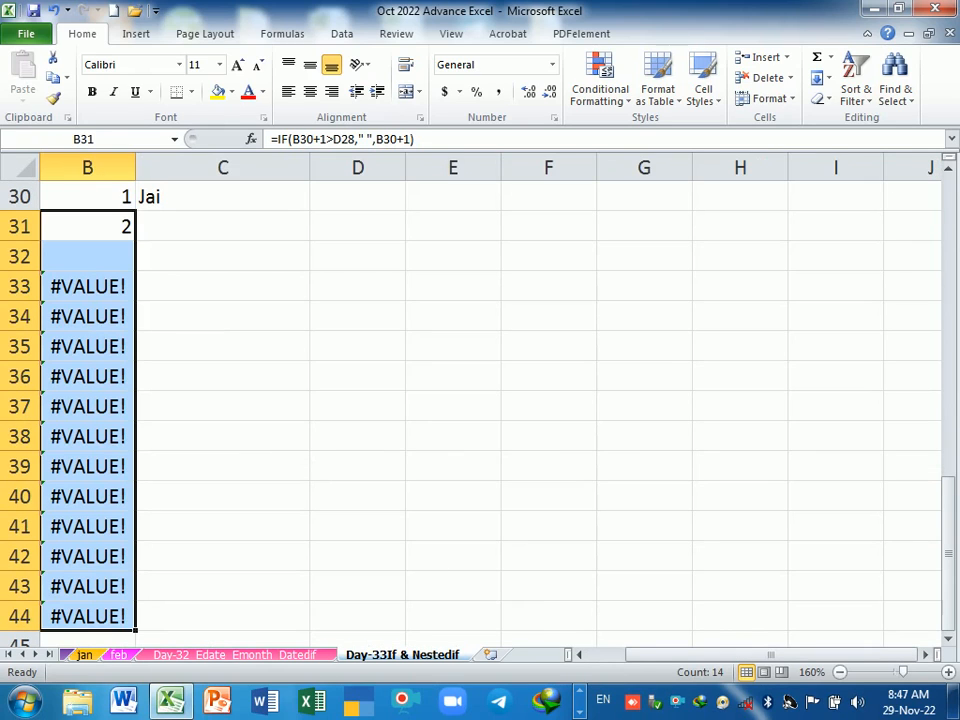
left_click_drag(640, 656, 606, 667)
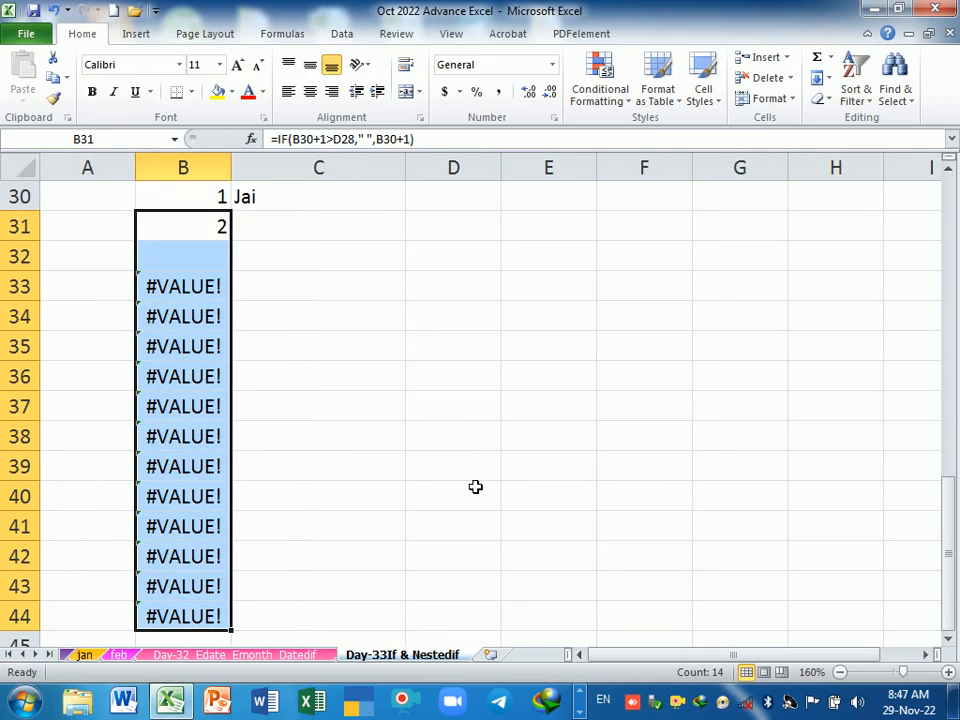
Step: Examine the filled formulas in B31 to B35 one by one, checking which cells each refers to, without changing them
key("F2")
key("Return")
key("F2")
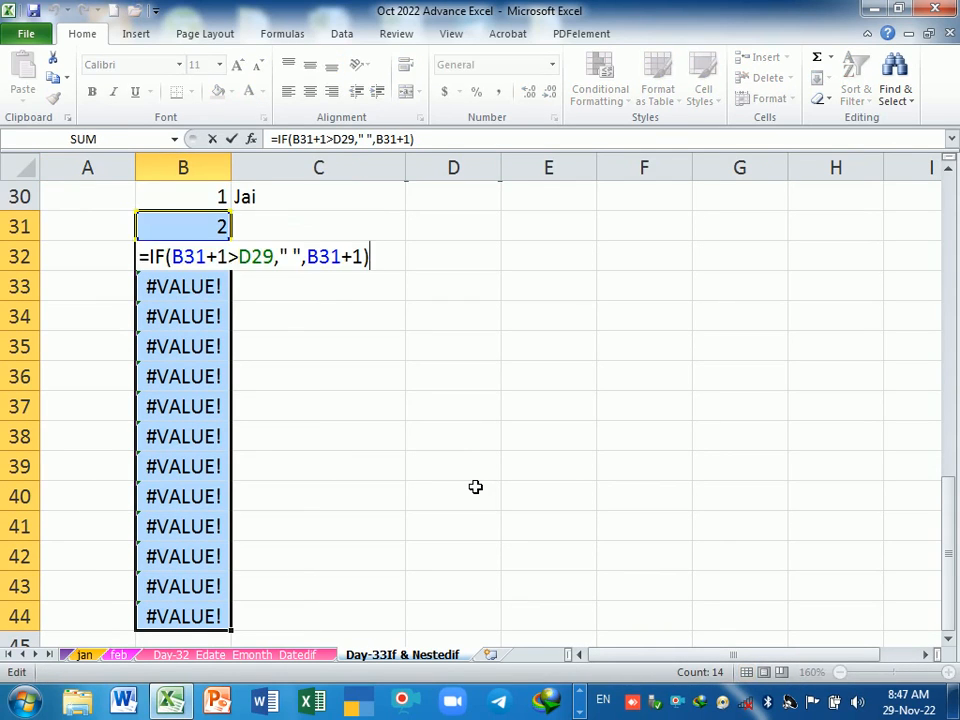
key("Return")
key("F2")
key("Return")
key("F2")
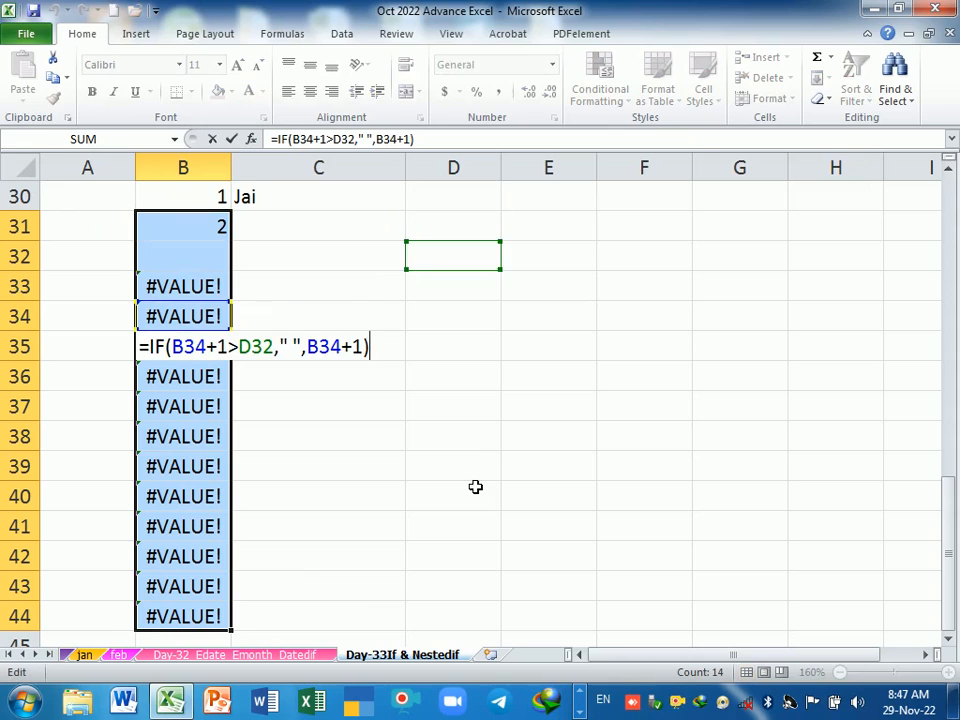
left_click(477, 435)
scroll(477, 435, "down", 1, "ctrl")
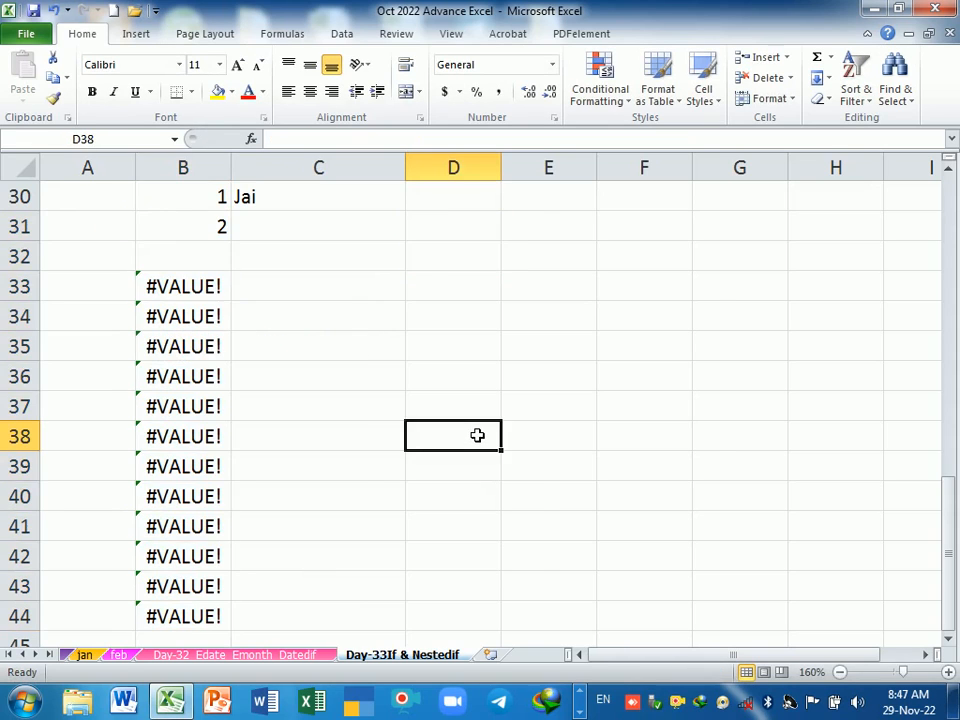
Step: Make the D28 reference in the B31 formula absolute as $D$28
scroll(475, 433, "up", 2)
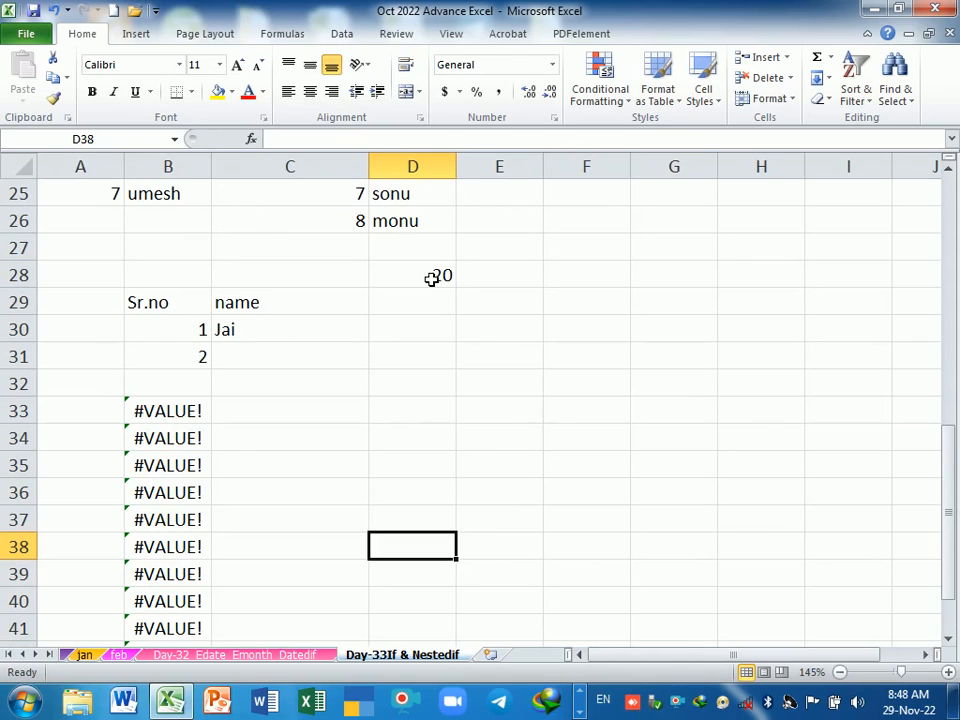
scroll(270, 396, "down", 1)
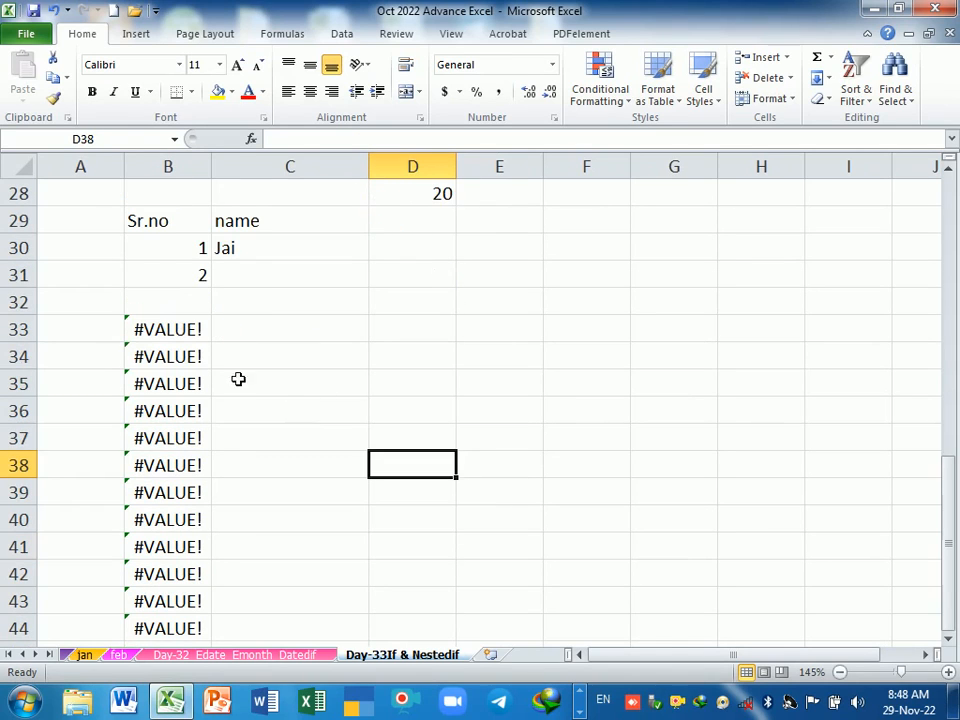
double_click(178, 279)
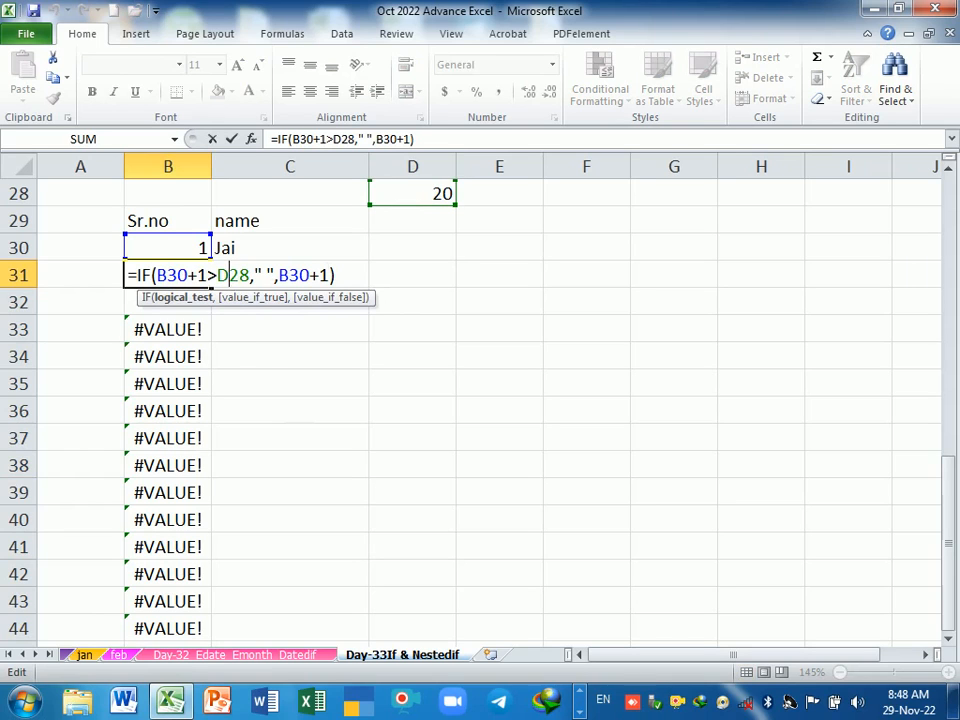
key("F4")
key("Return")
Step: Fill the formula from B31 down through B56 and select B51 to inspect its formula
left_click(190, 278)
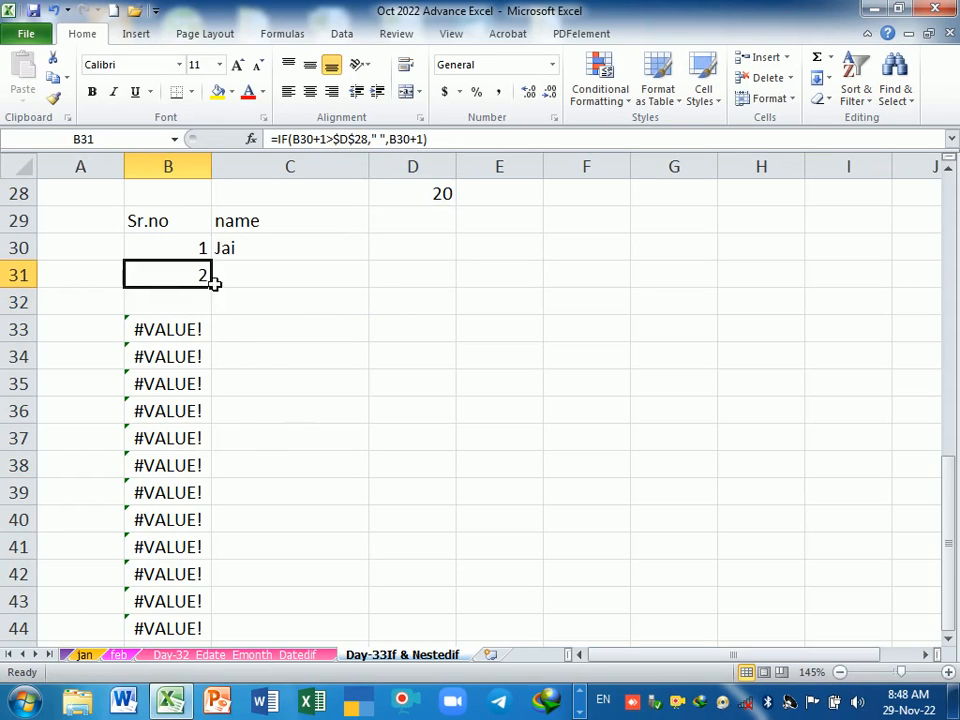
left_click_drag(216, 288, 230, 655)
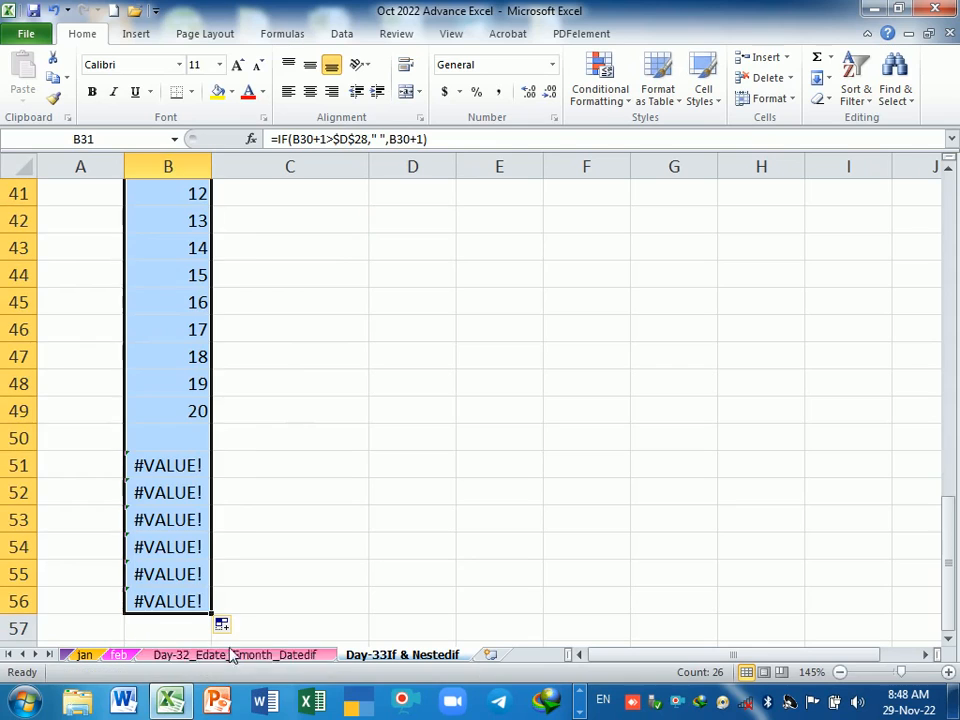
scroll(264, 439, "up", 4)
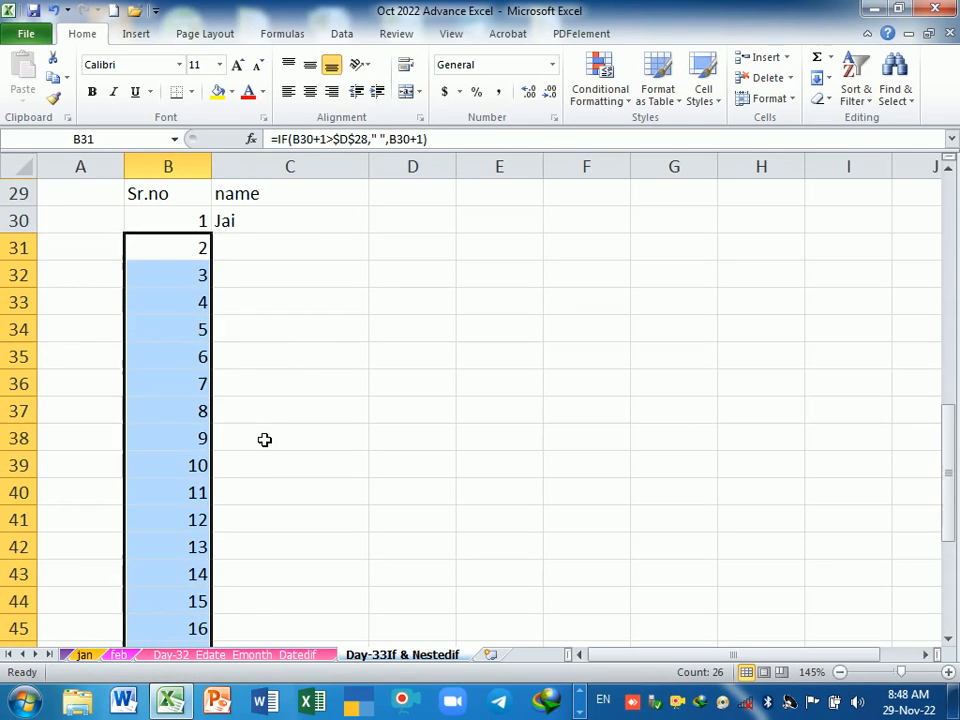
scroll(264, 439, "up", 2)
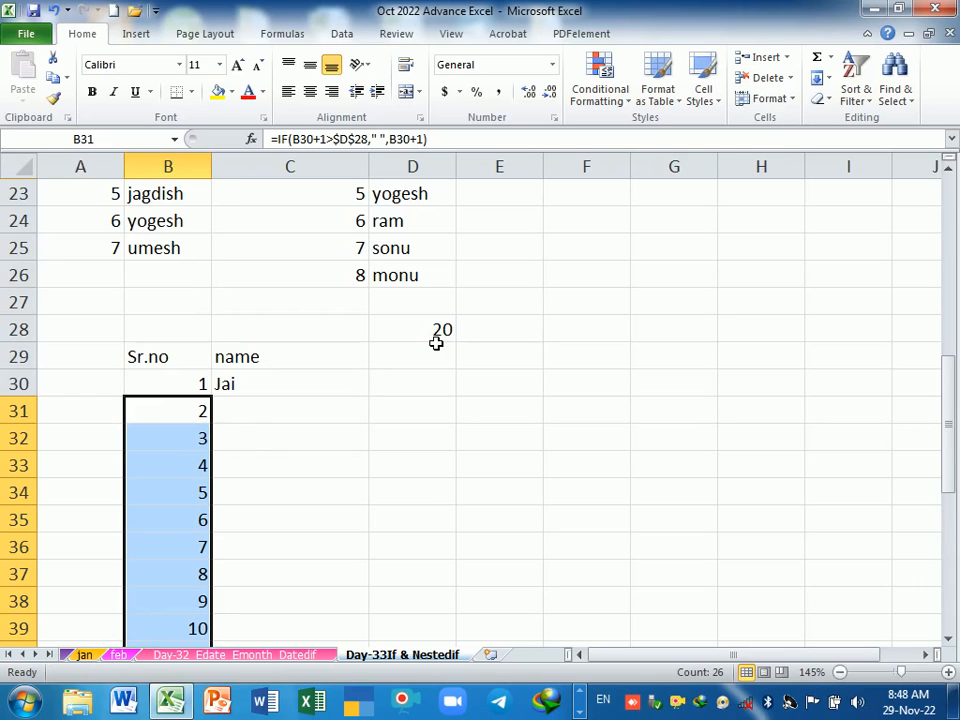
scroll(370, 420, "down", 7)
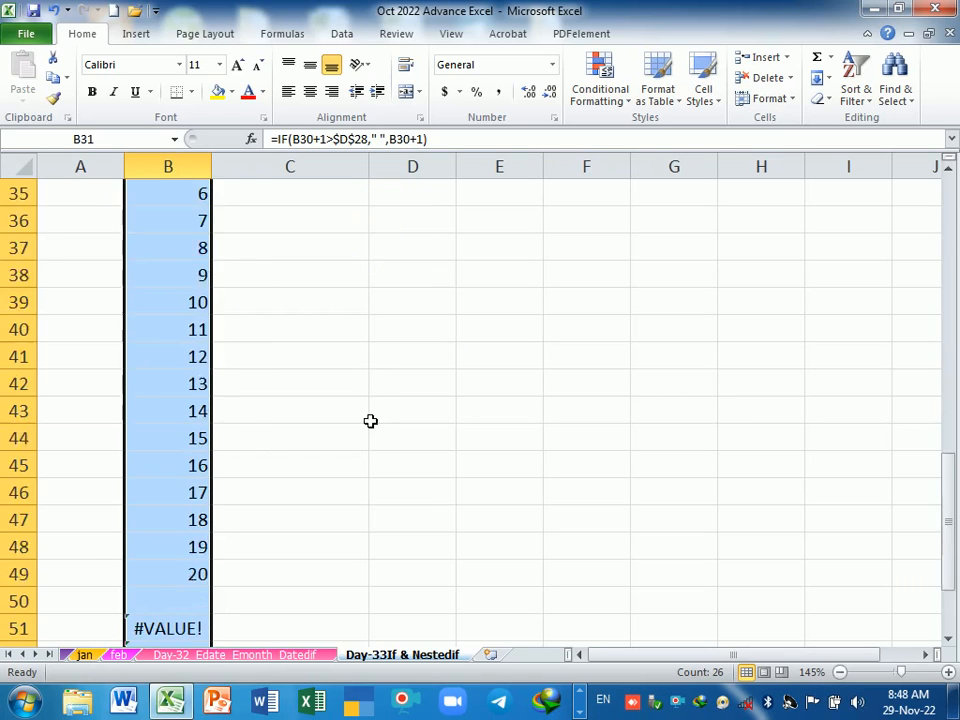
left_click(178, 388)
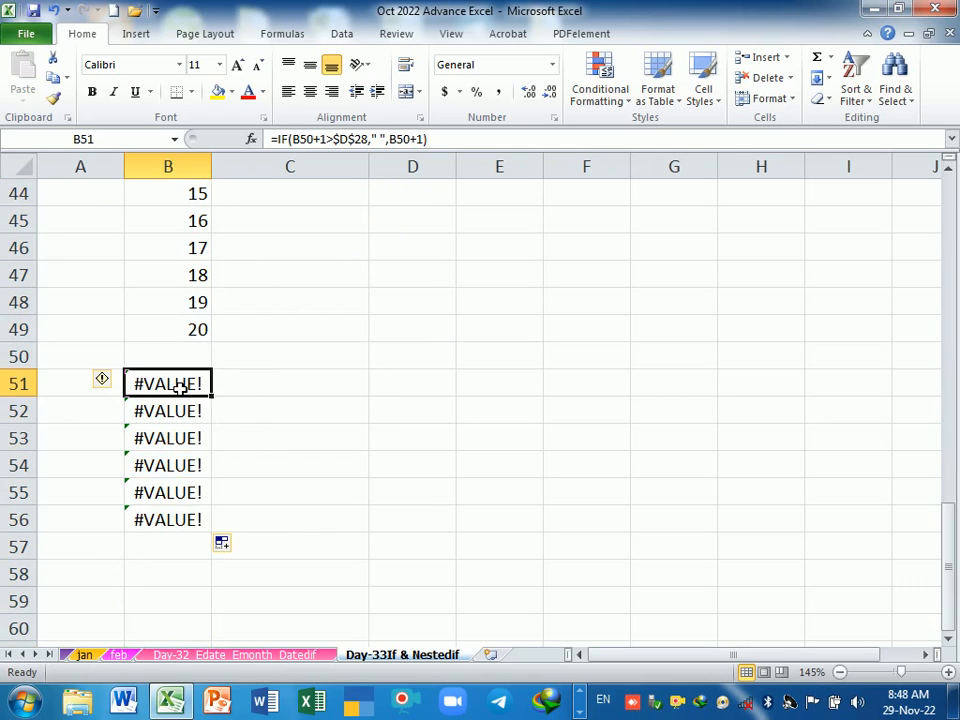
Step: Wrap the B31 serial number formula in IFERROR with " " as the value if error
scroll(244, 439, "up", 7)
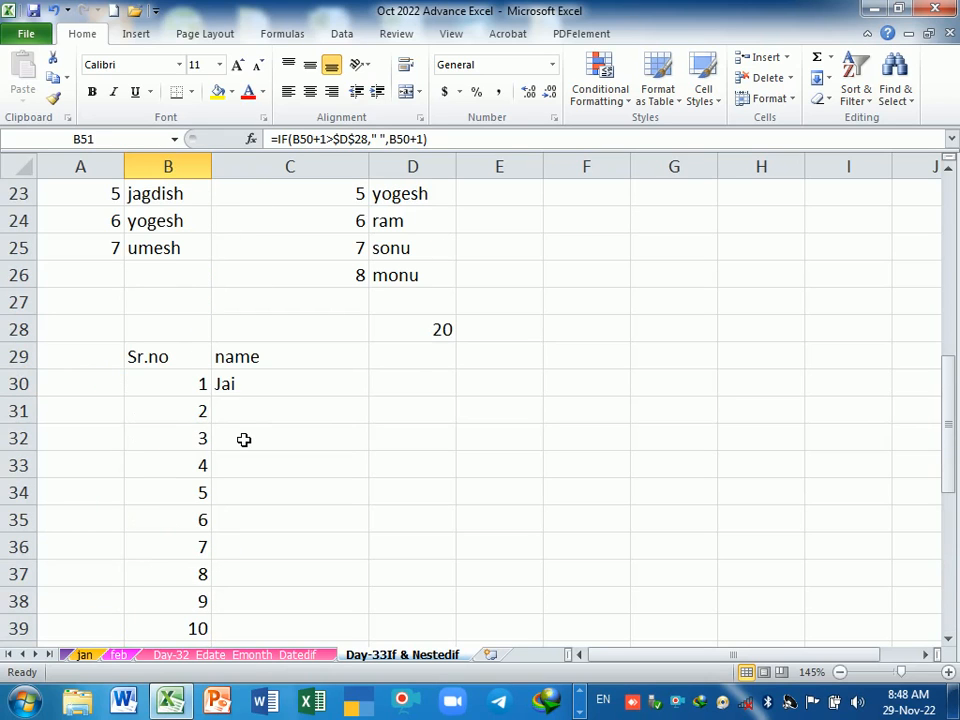
double_click(163, 419)
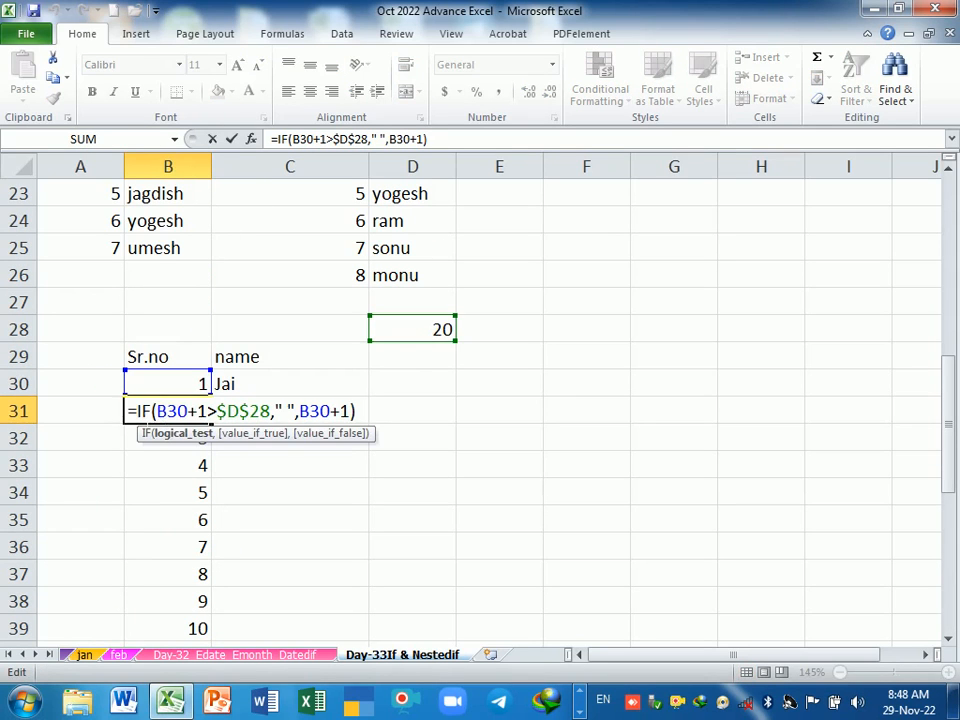
type("if")
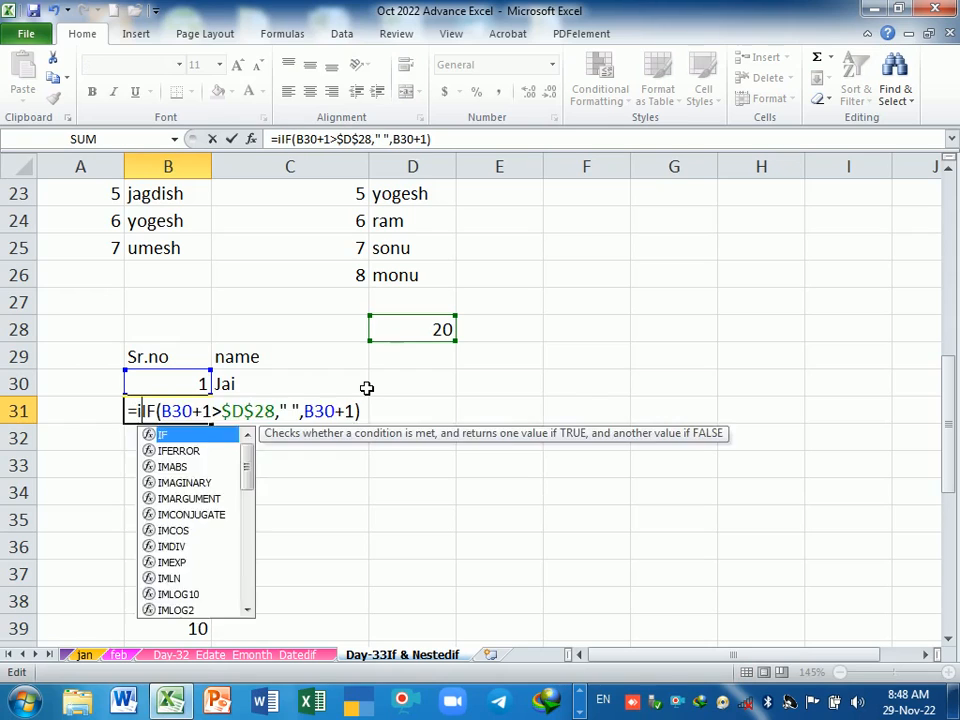
key("Down")
key("Tab")
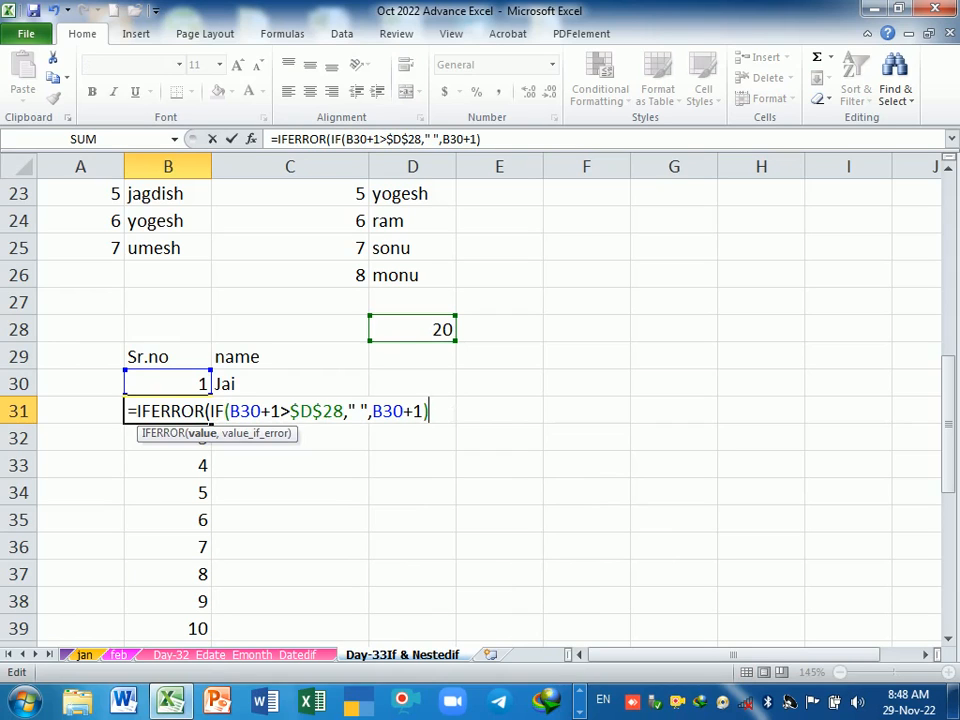
type(",\" \"")
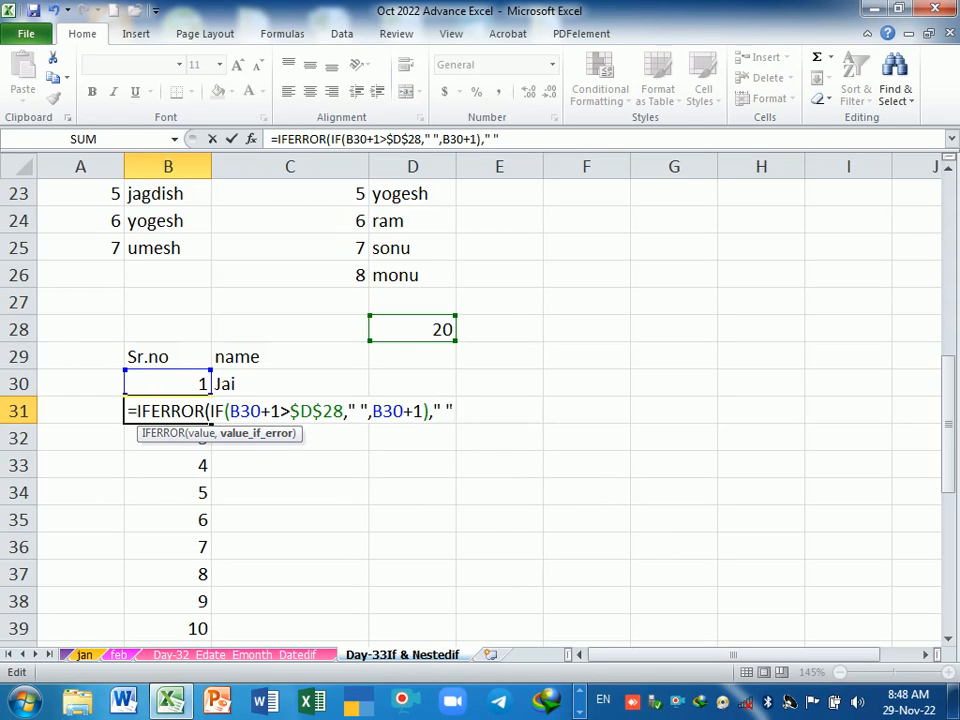
type(")")
key("Return")
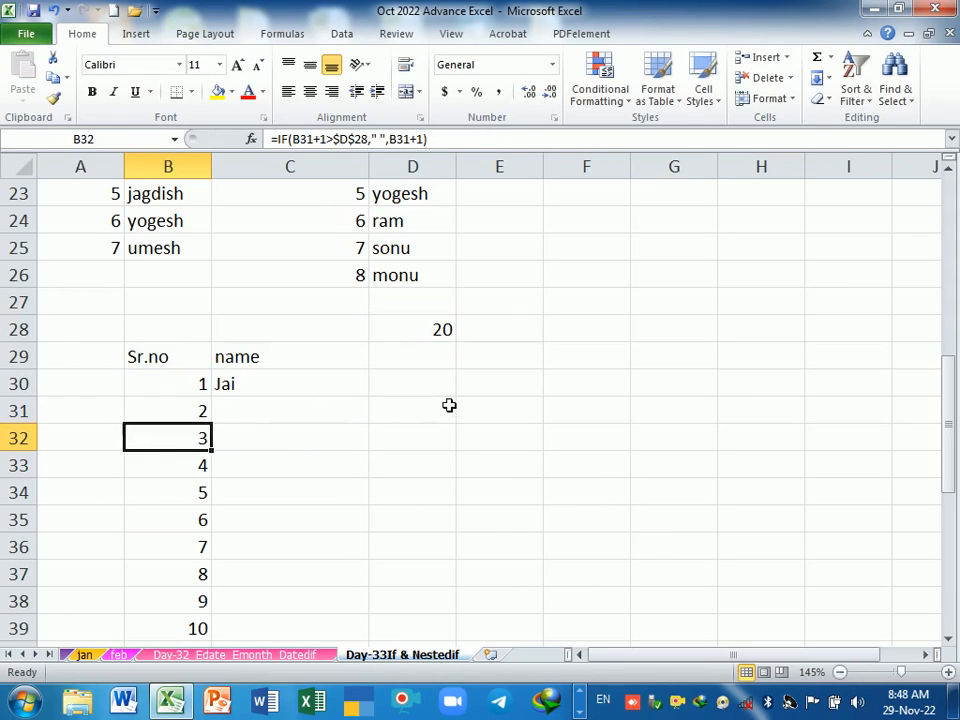
Step: Fill the IFERROR formula from B31 down through B56
left_click(206, 416)
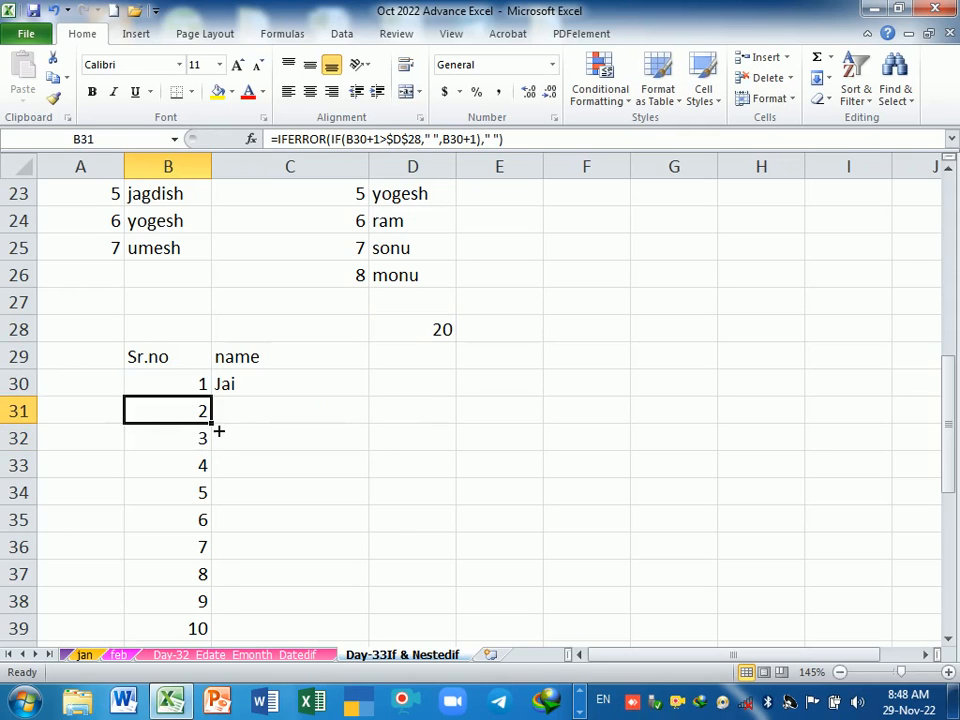
double_click(213, 425)
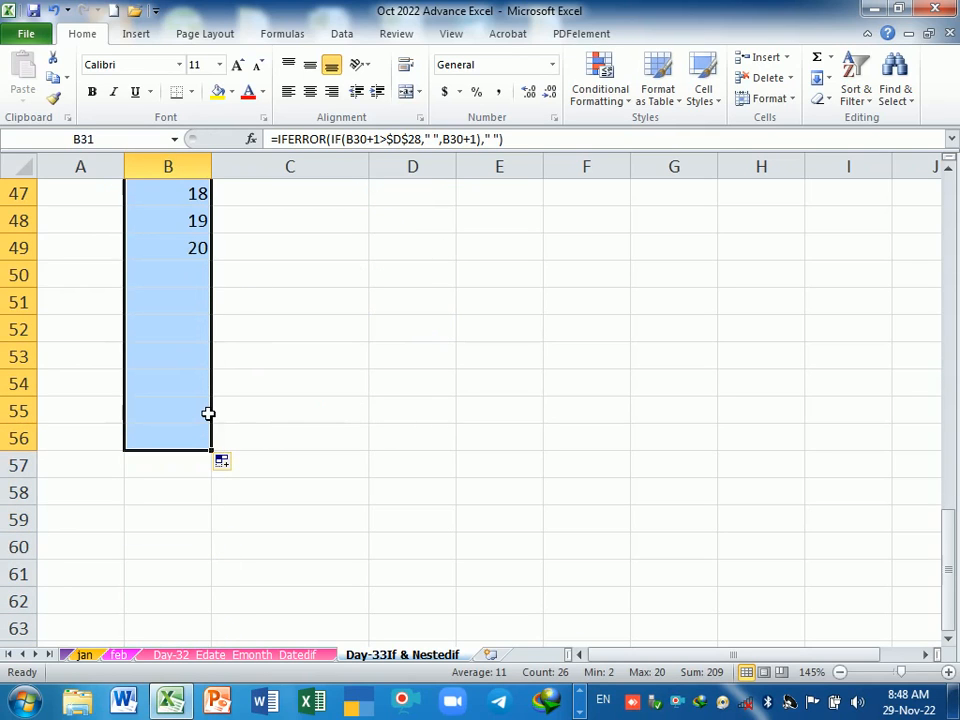
scroll(208, 413, "up", 7)
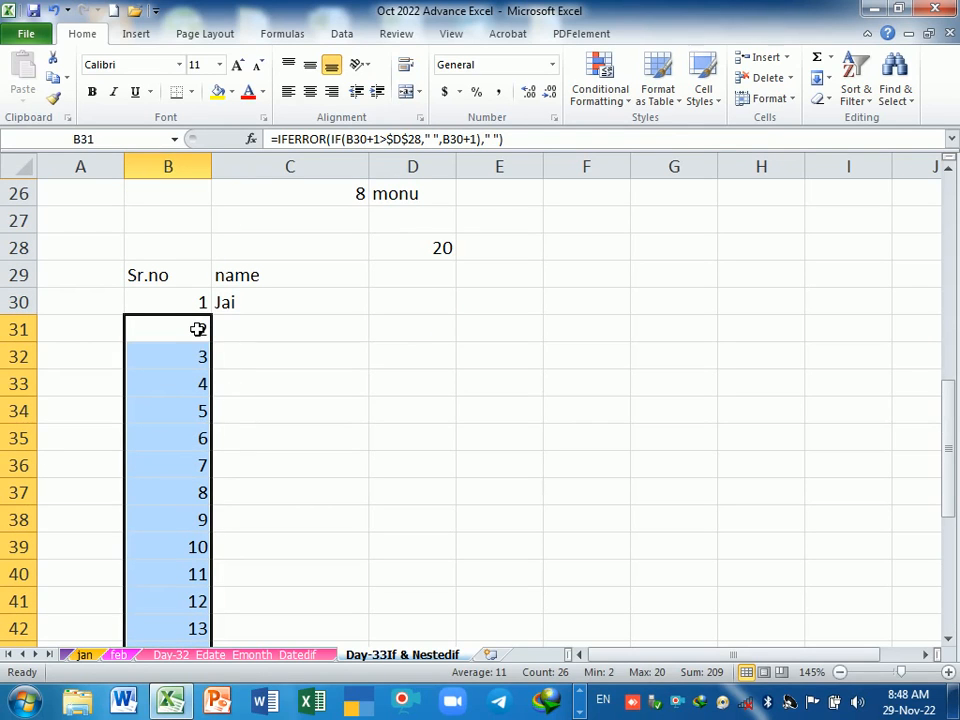
Step: Examine the IFERROR formula in B31, including its value-if-error argument, without changing it
double_click(199, 329)
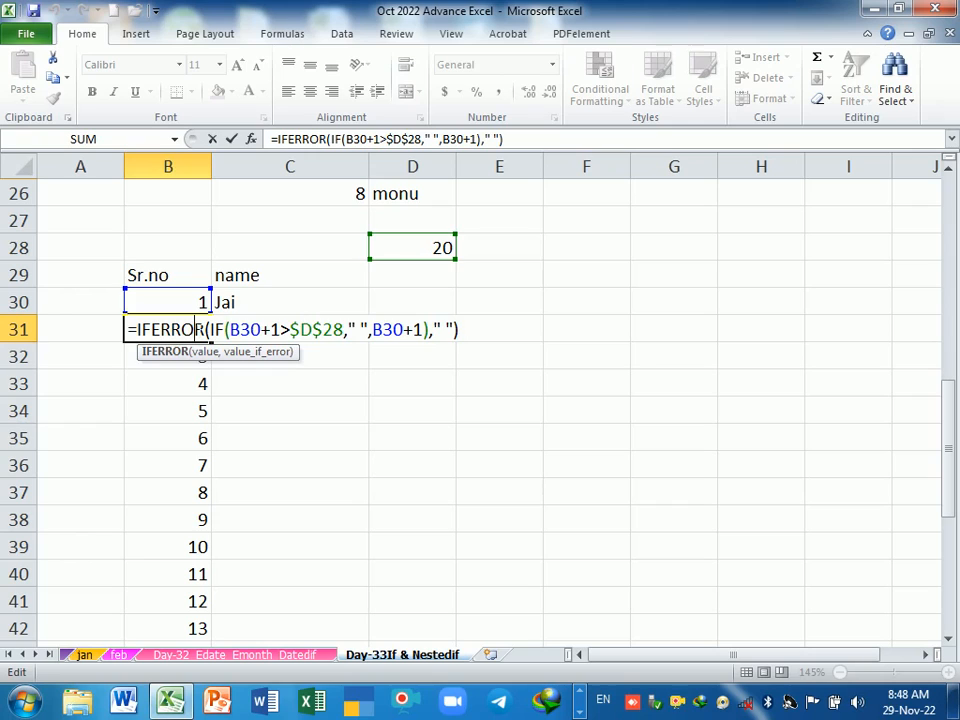
key("Return")
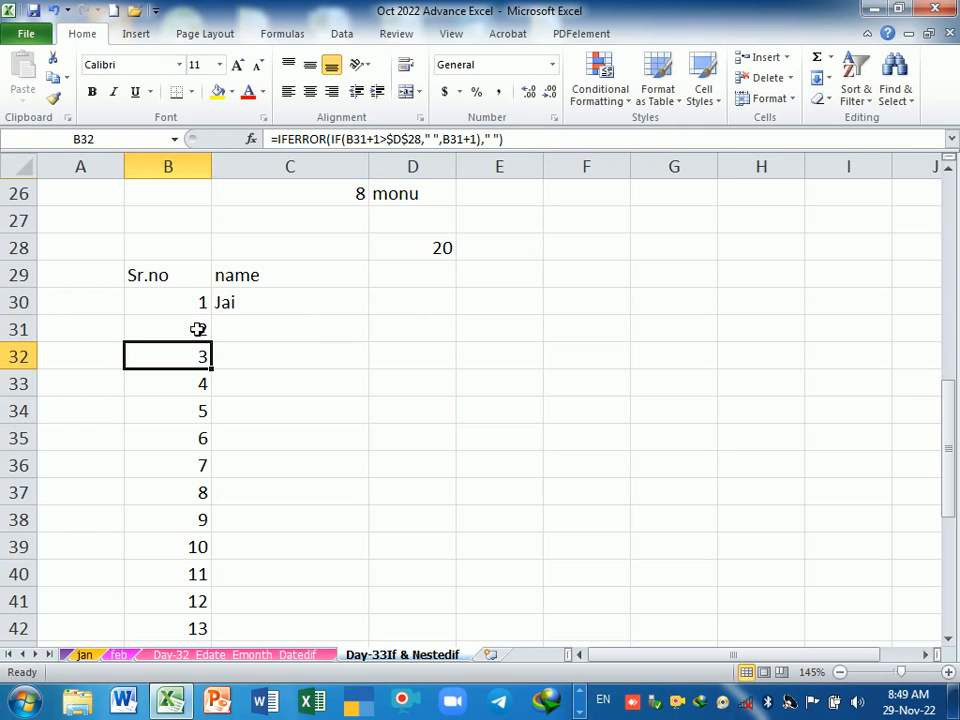
left_click(191, 333)
double_click(191, 333)
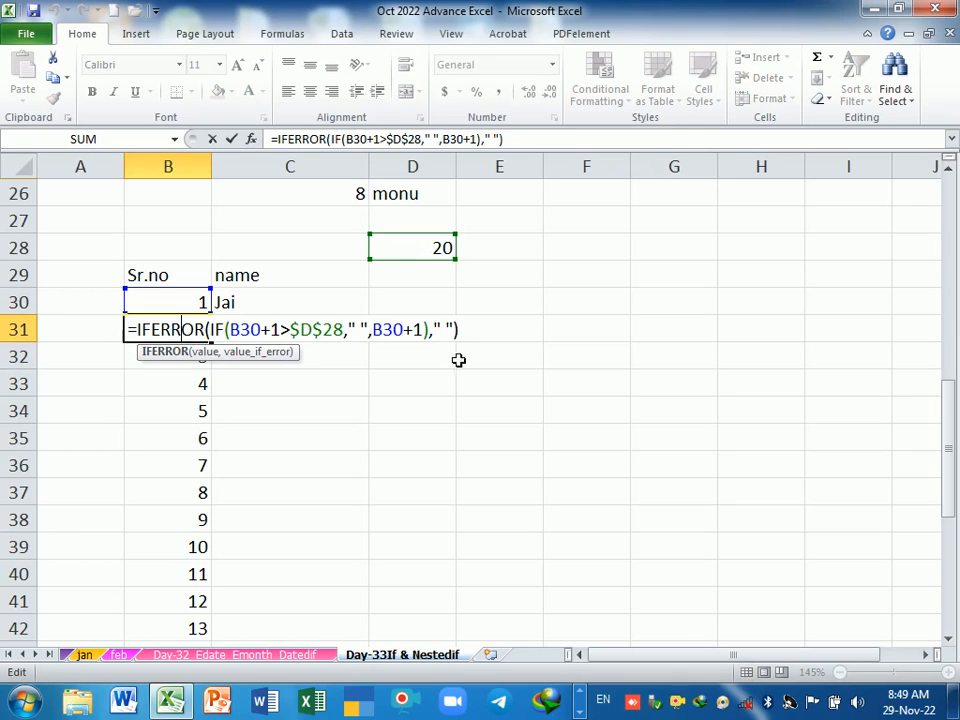
left_click(446, 331)
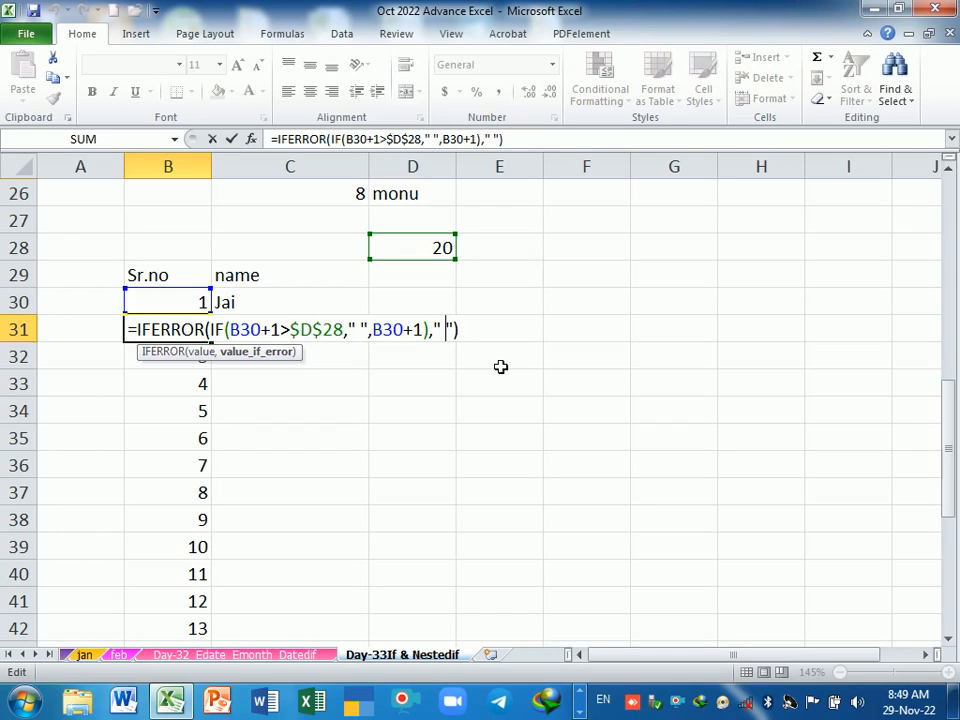
key("Return")
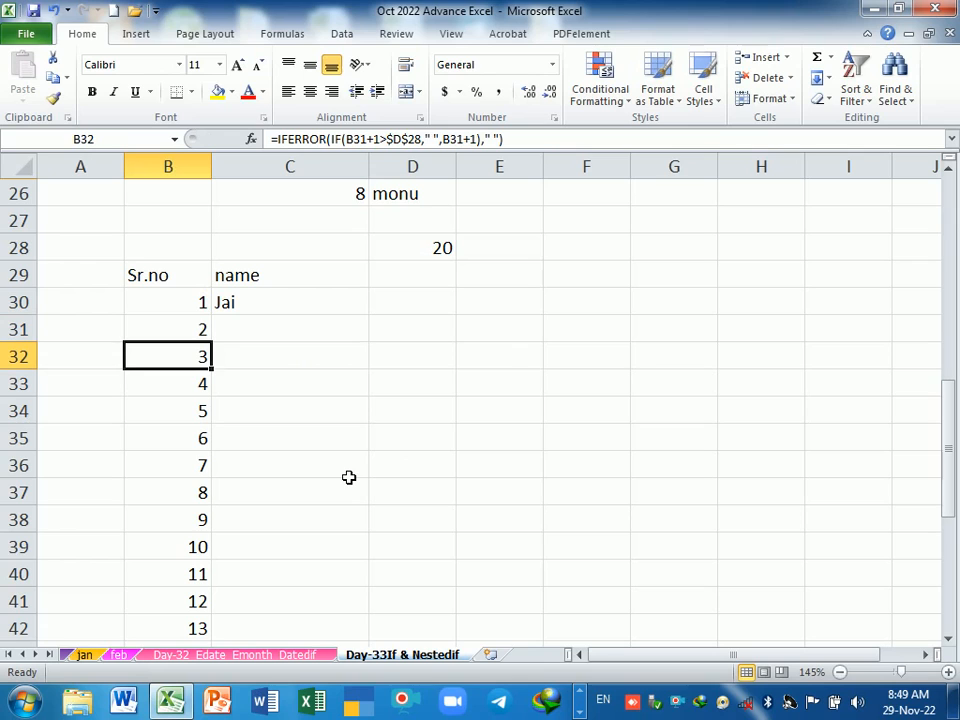
Step: Test the serial number limit by setting D28 to 10, 5 and 40 in turn
scroll(285, 439, "up", 1)
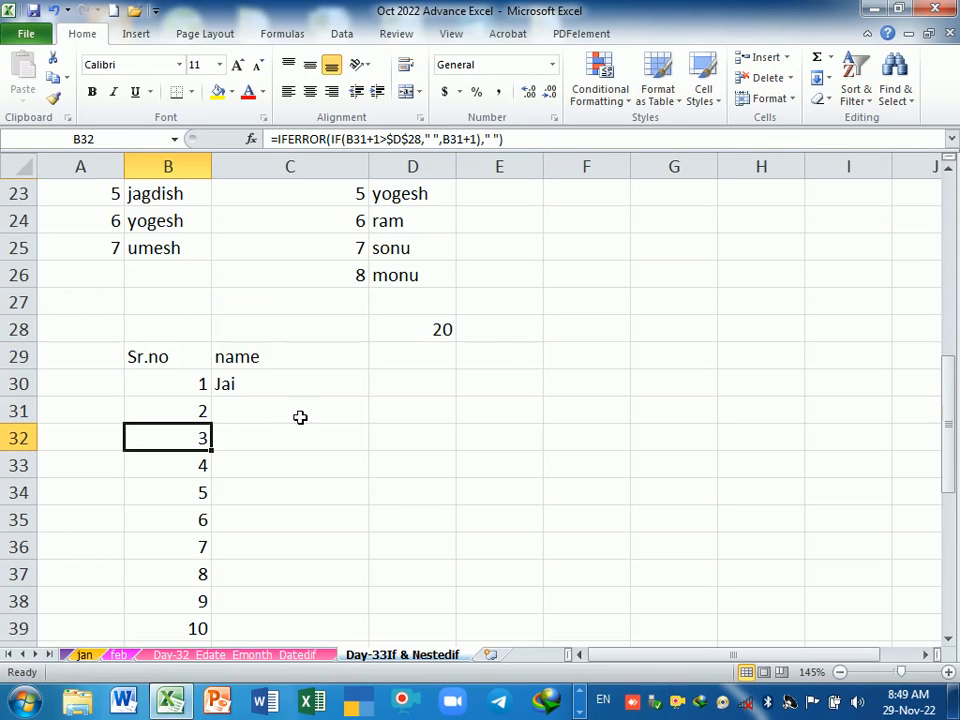
left_click(424, 328)
type("10")
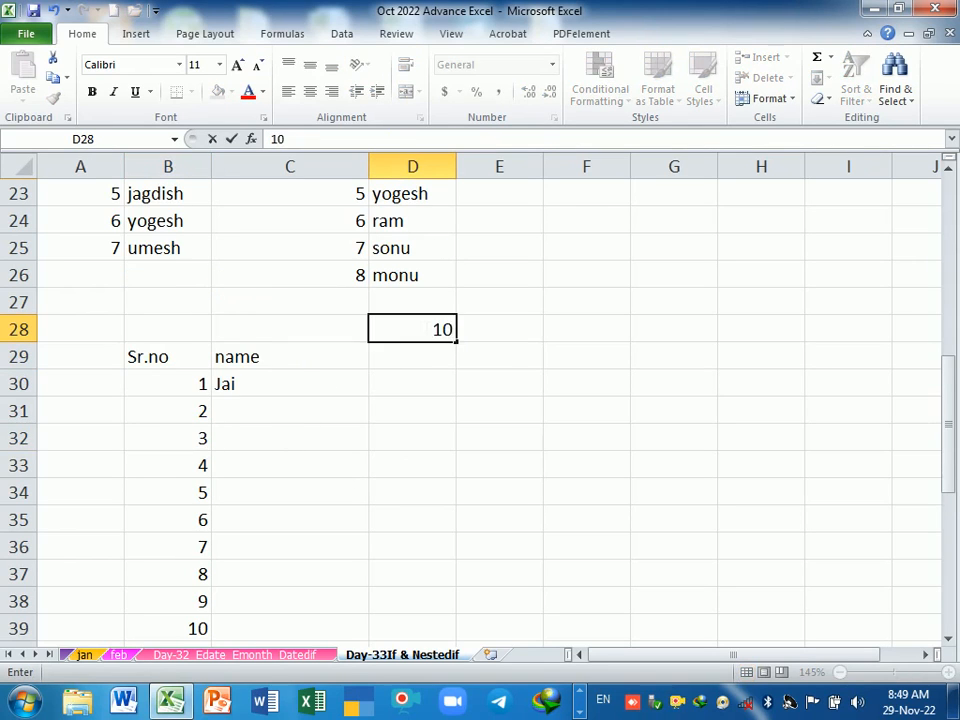
key("Return")
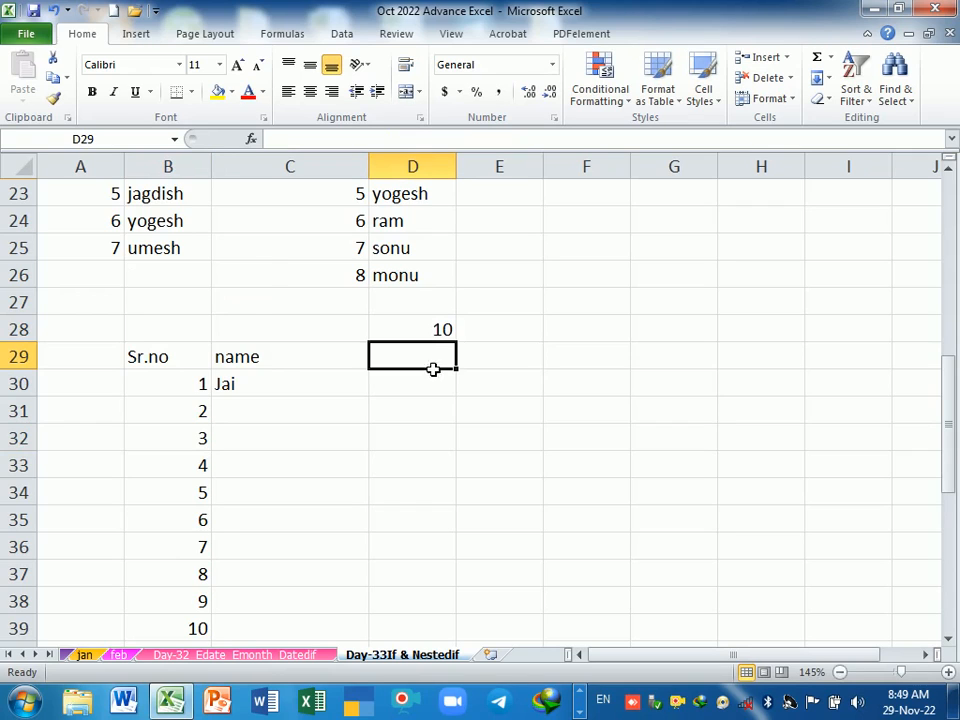
scroll(432, 380, "down", 1)
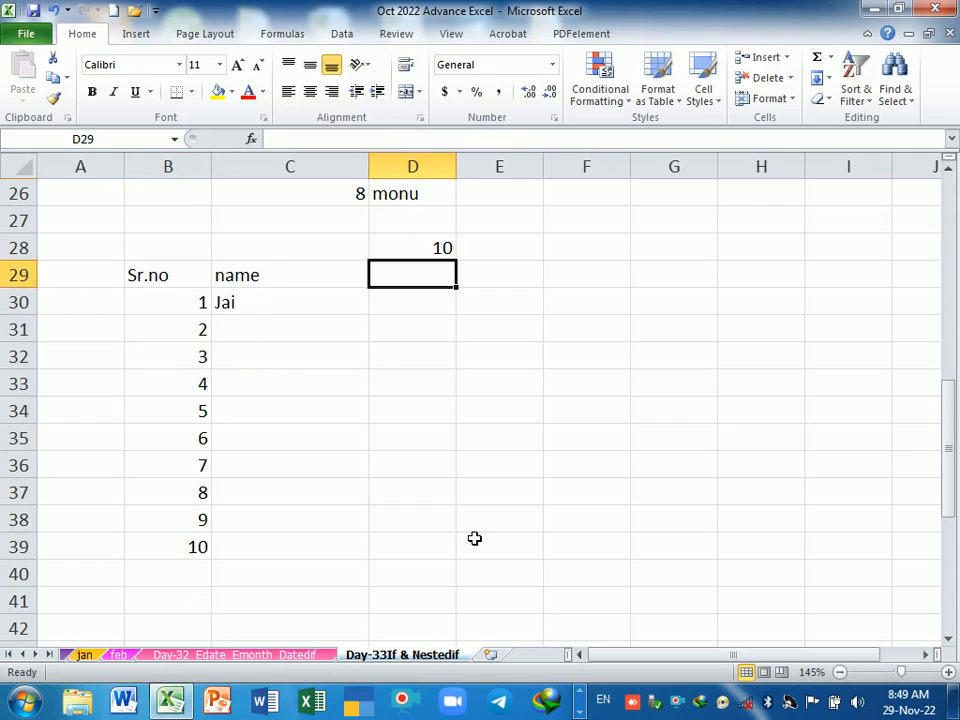
left_click(423, 259)
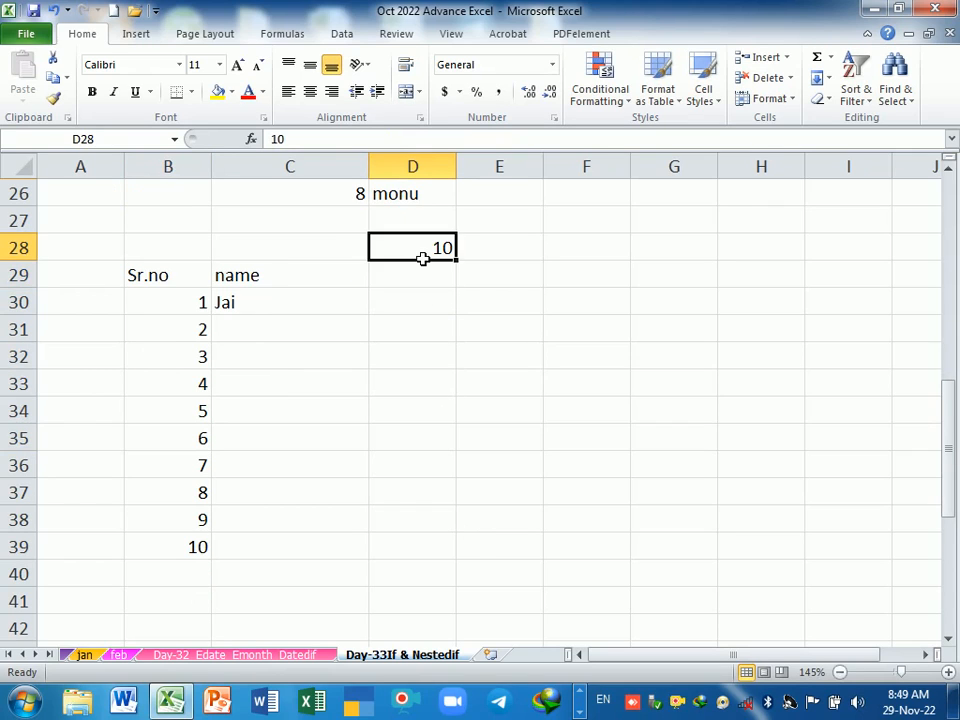
type("5")
key("Return")
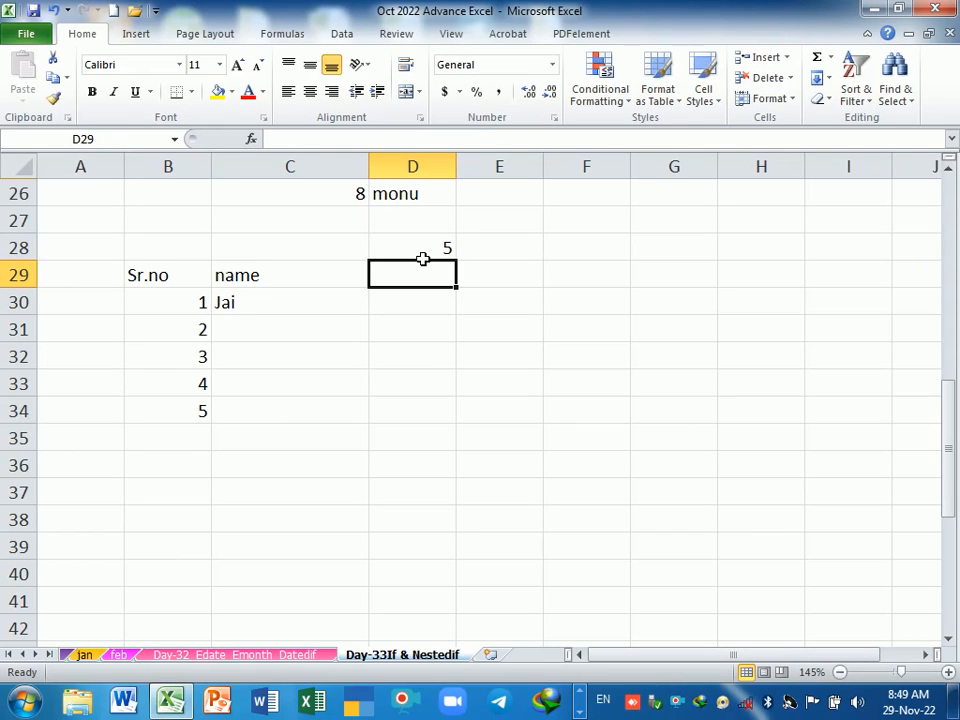
left_click(423, 259)
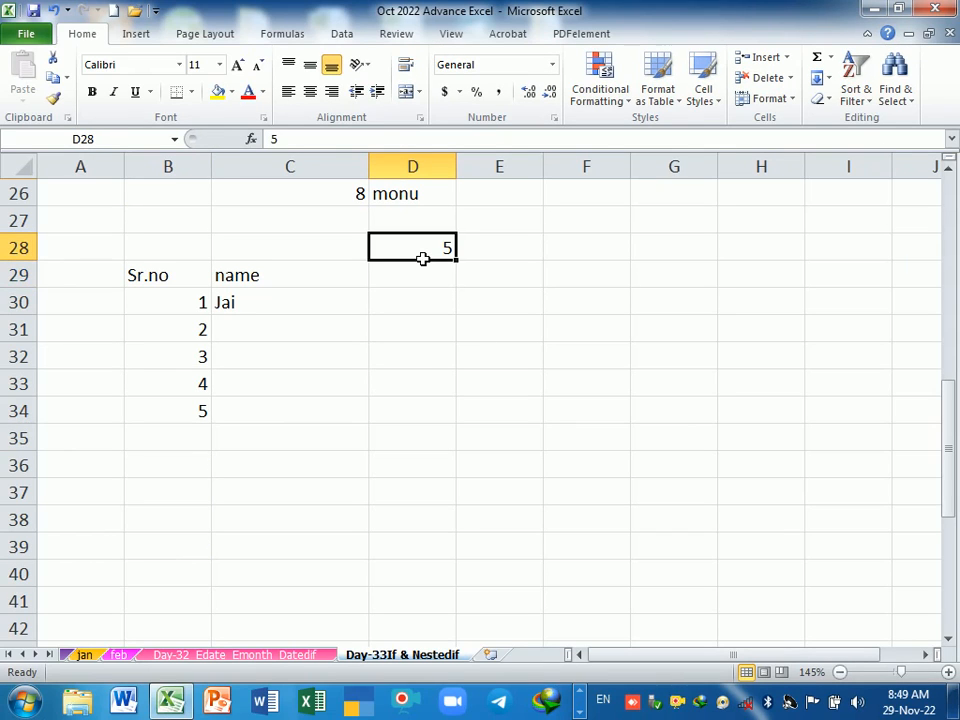
type("40")
key("Return")
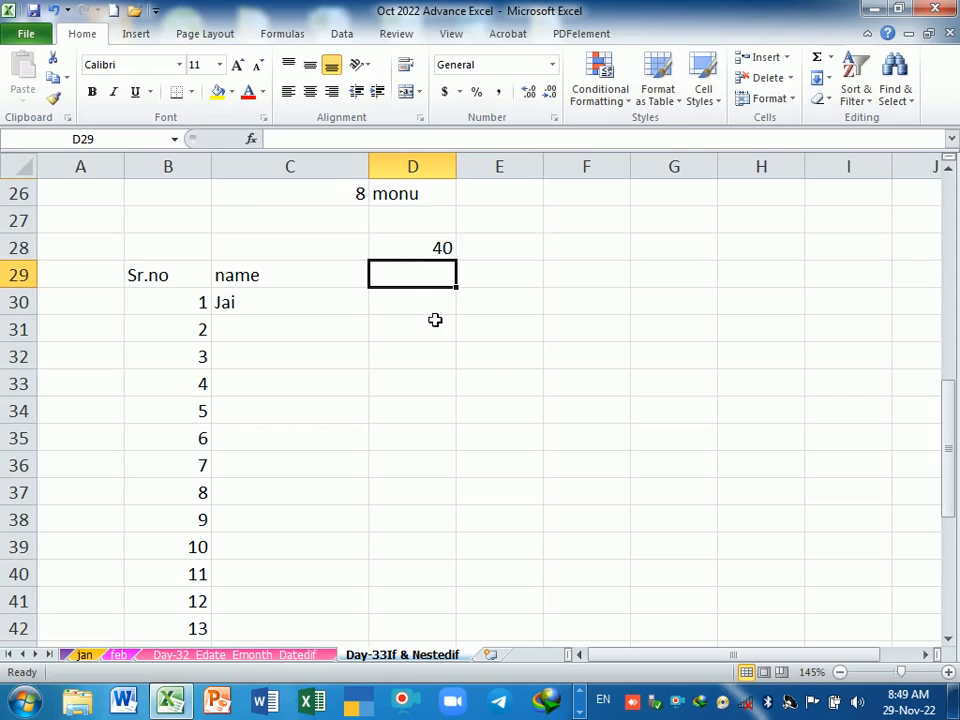
Step: Extend the serial number formula from B56 down through B130 and check where the numbering ends
scroll(435, 319, "down", 7)
left_click(198, 447)
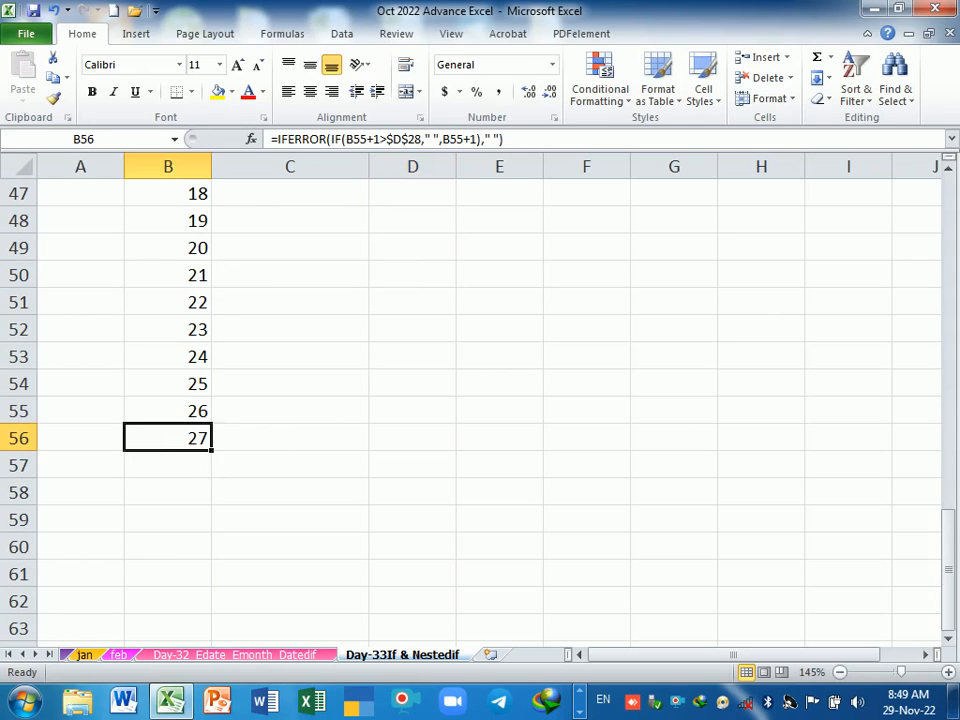
left_click_drag(219, 461, 249, 546)
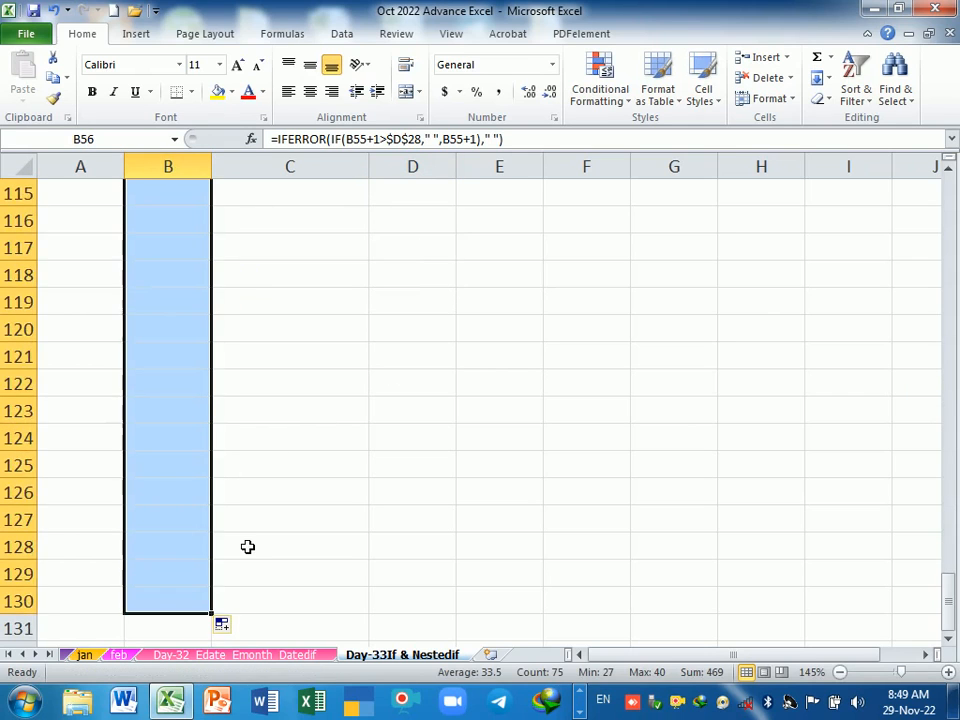
scroll(250, 548, "up", 16)
scroll(253, 546, "up", 16)
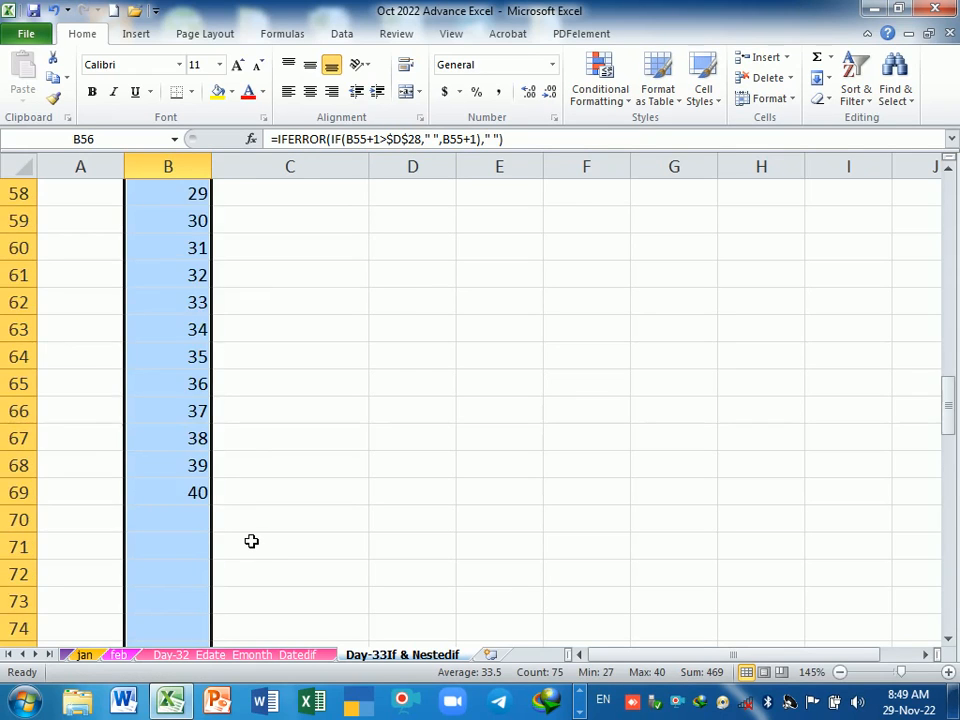
scroll(251, 541, "down", 2)
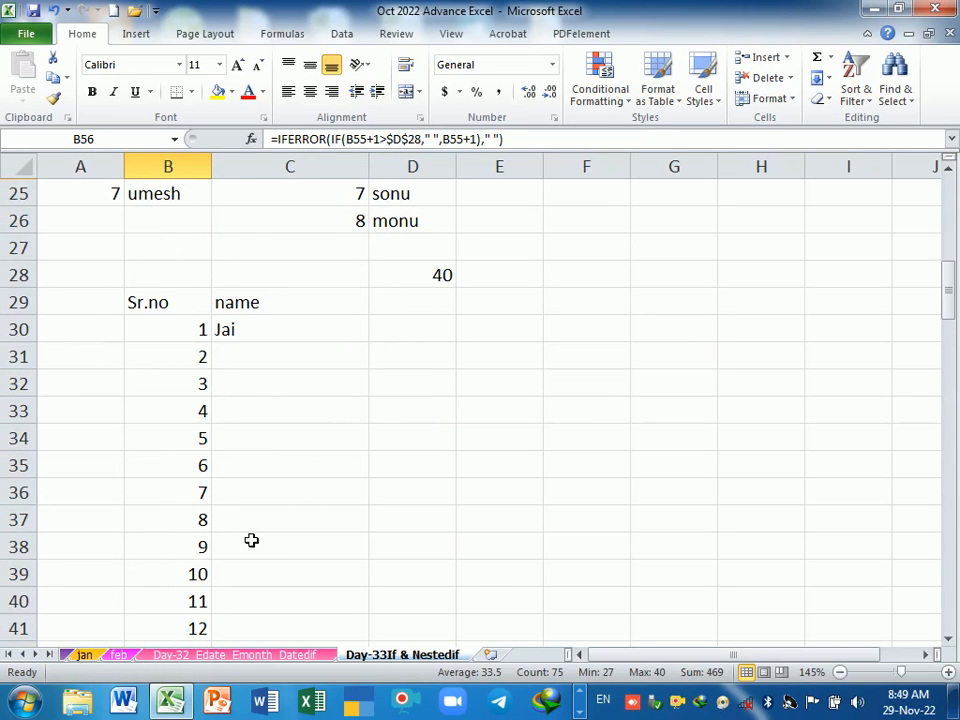
Step: Set the limit in D28 to 20 and check the end of the Sr.no list
left_click(407, 276)
type("20")
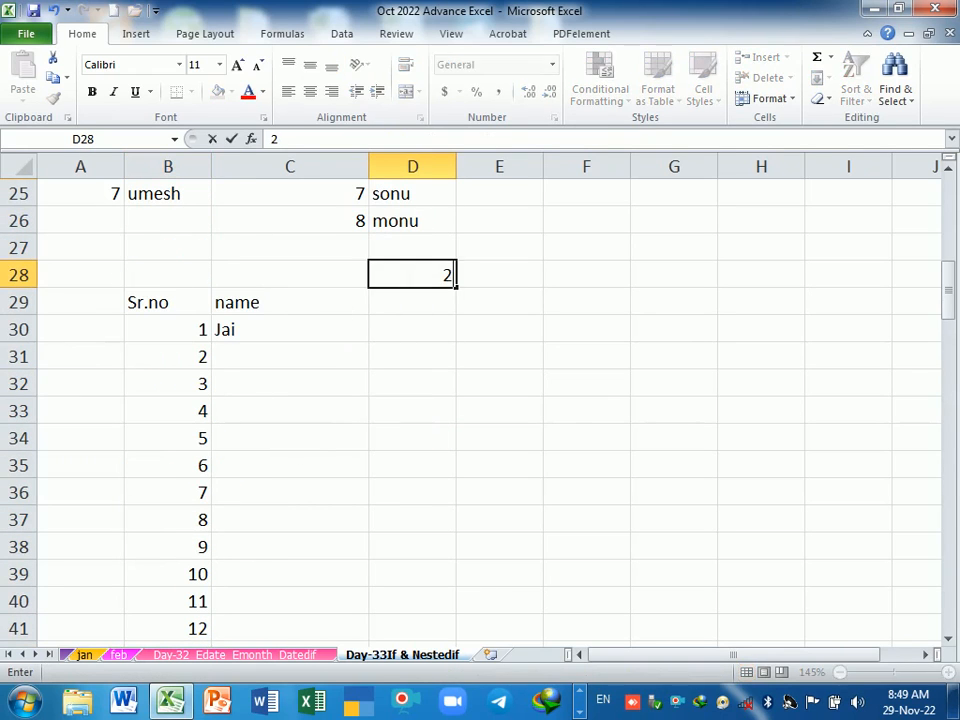
key("Return")
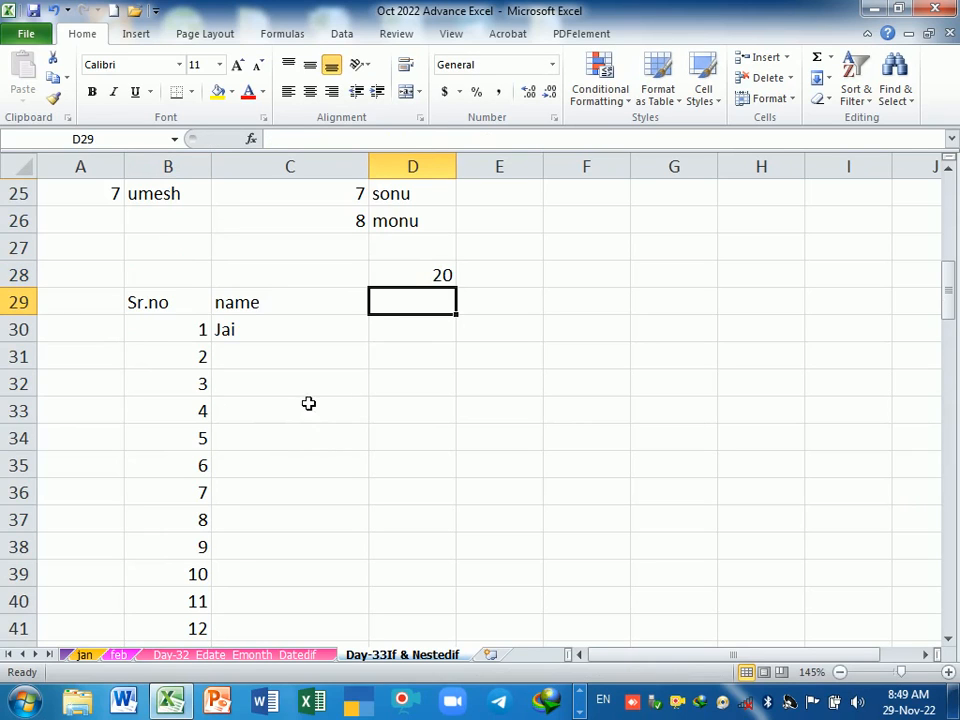
scroll(300, 410, "down", 6)
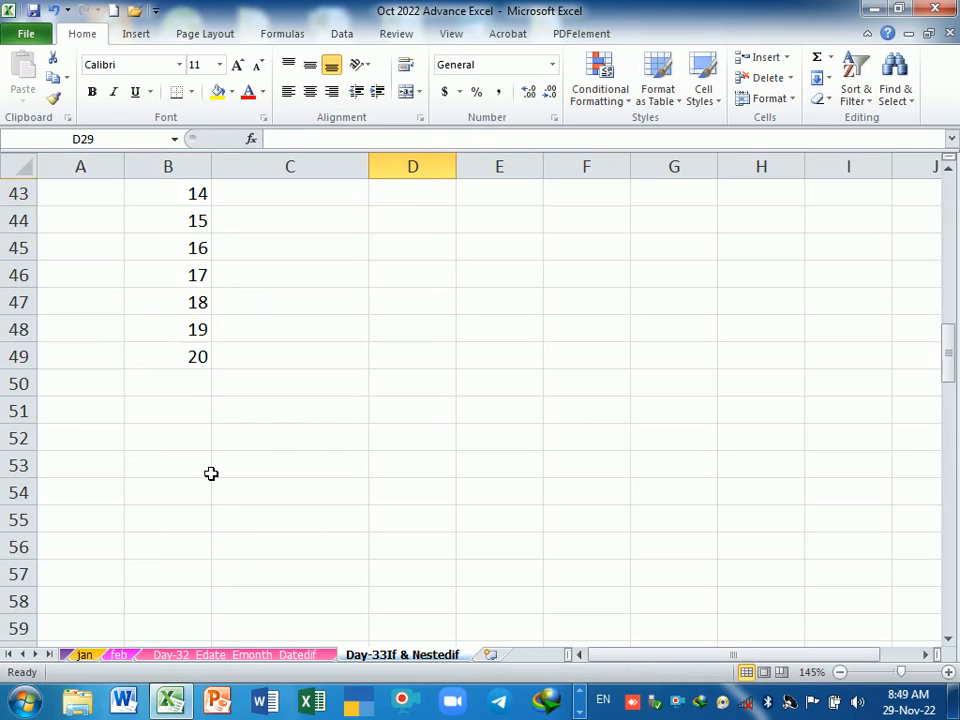
scroll(211, 473, "up", 4)
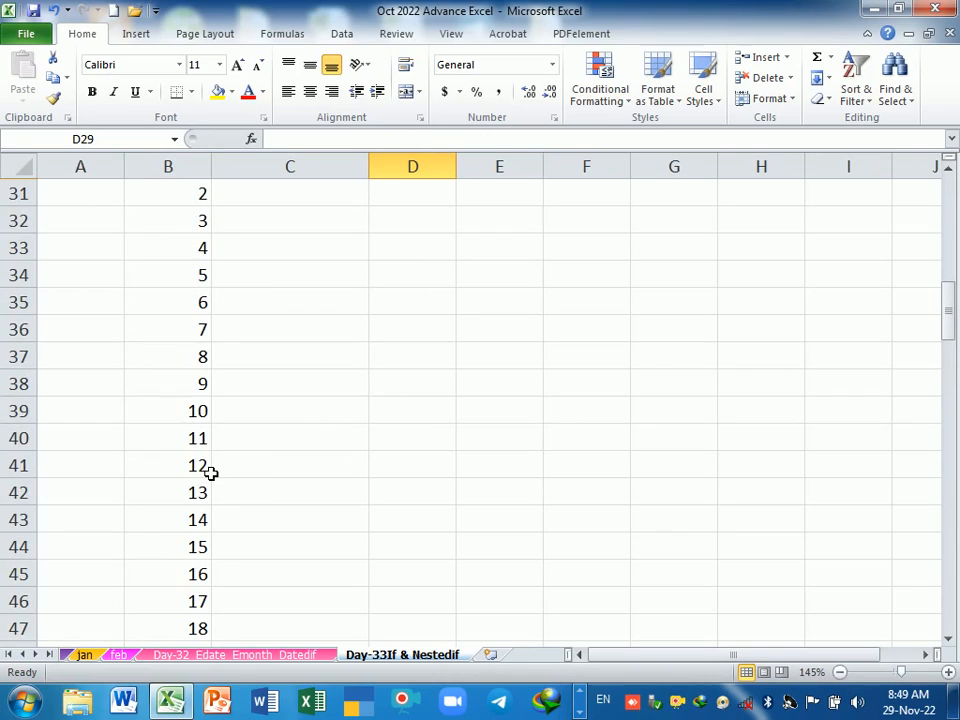
scroll(211, 473, "up", 2)
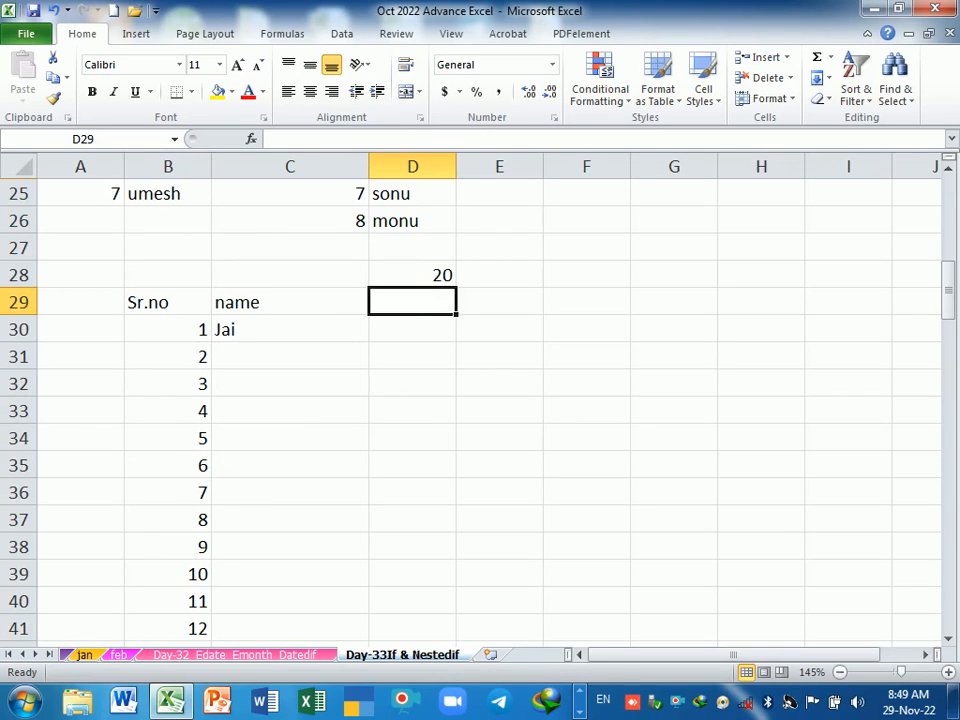
left_click(427, 280)
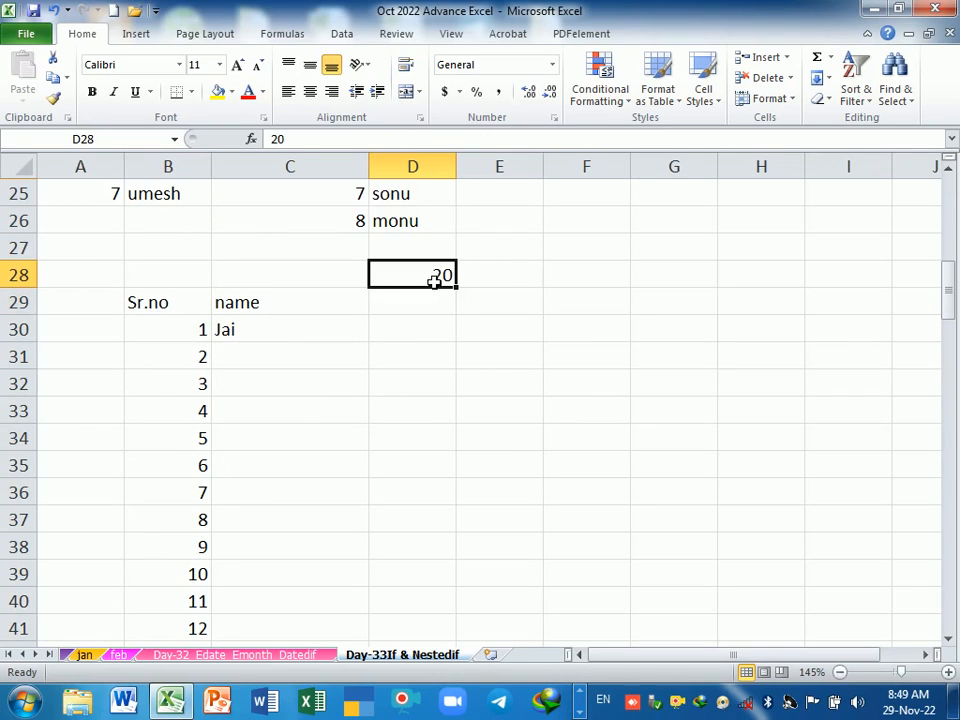
Step: Enter one sample first name four times, in cells E29 through E32
left_click(521, 313)
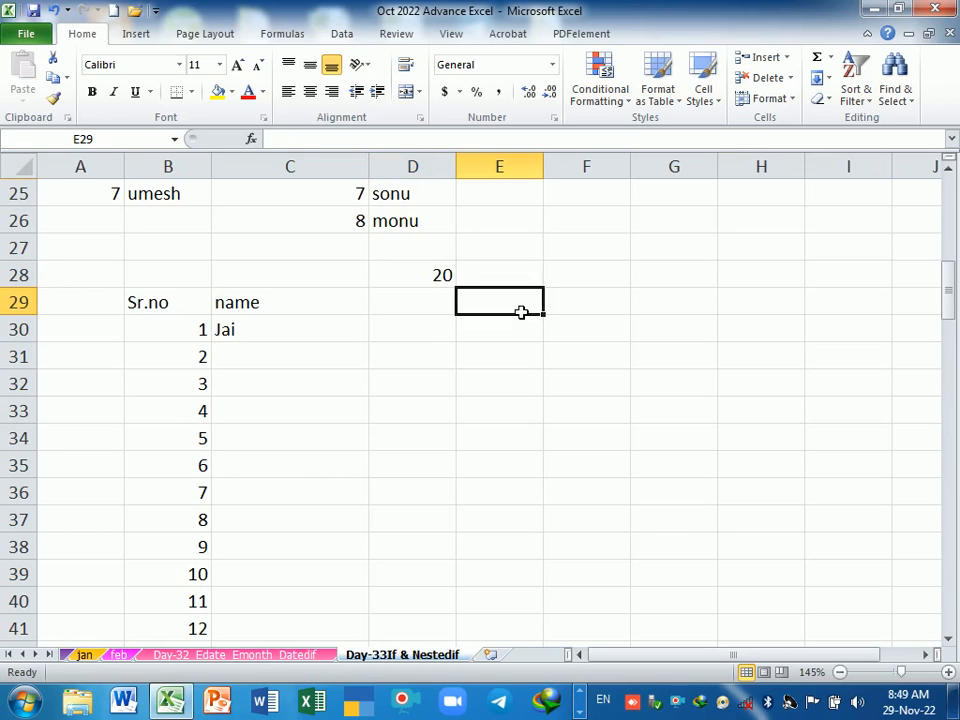
type("amit")
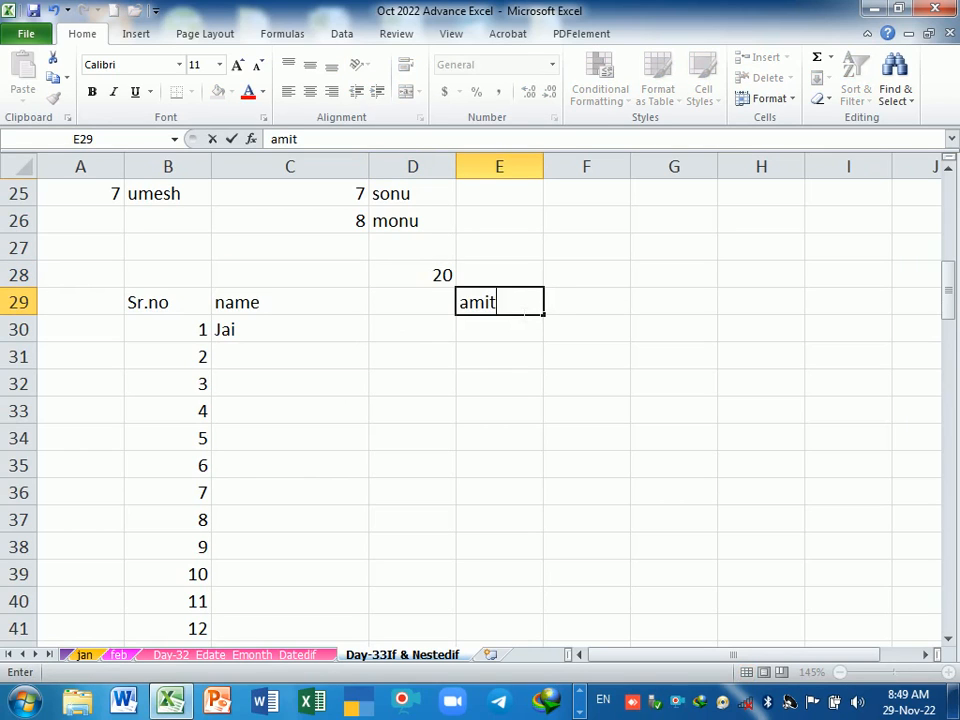
key("Return")
type("a")
key("Return")
type("a")
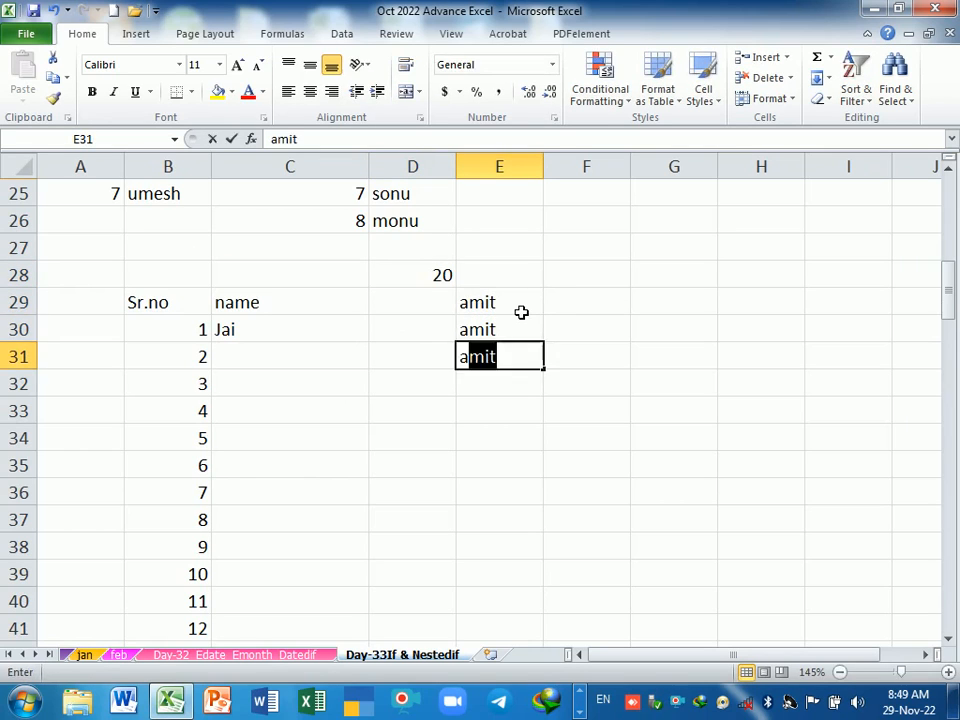
key("Return")
type("a")
key("Return")
Step: Enter a second sample first name in cells E33 through E35, directly below the first group
type("kamal")
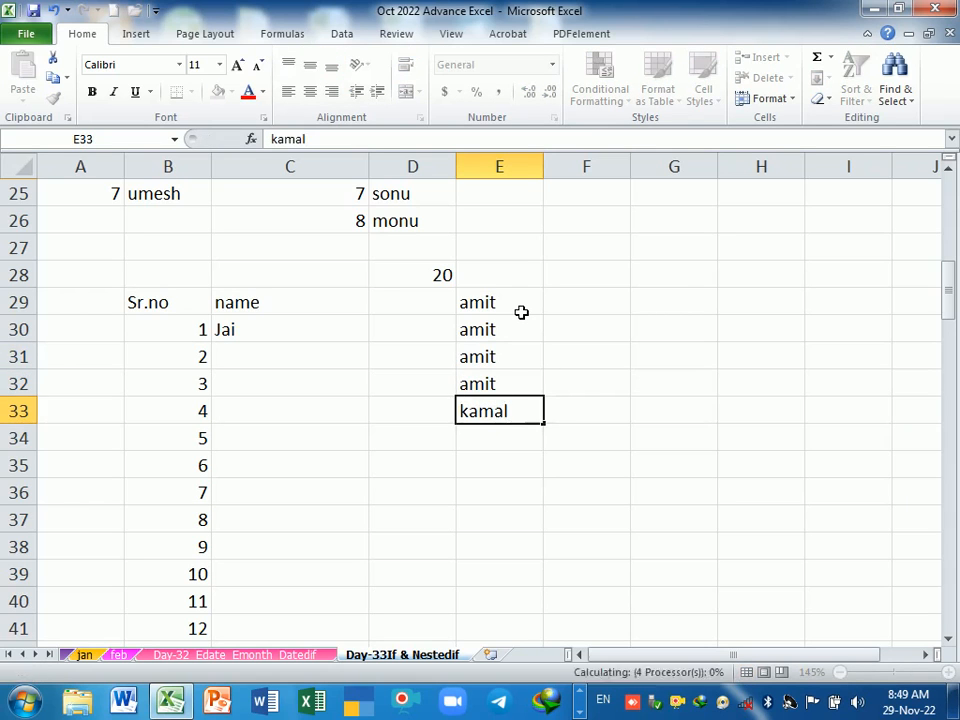
key("Return")
type("k")
key("Return")
type("k")
key("Return")
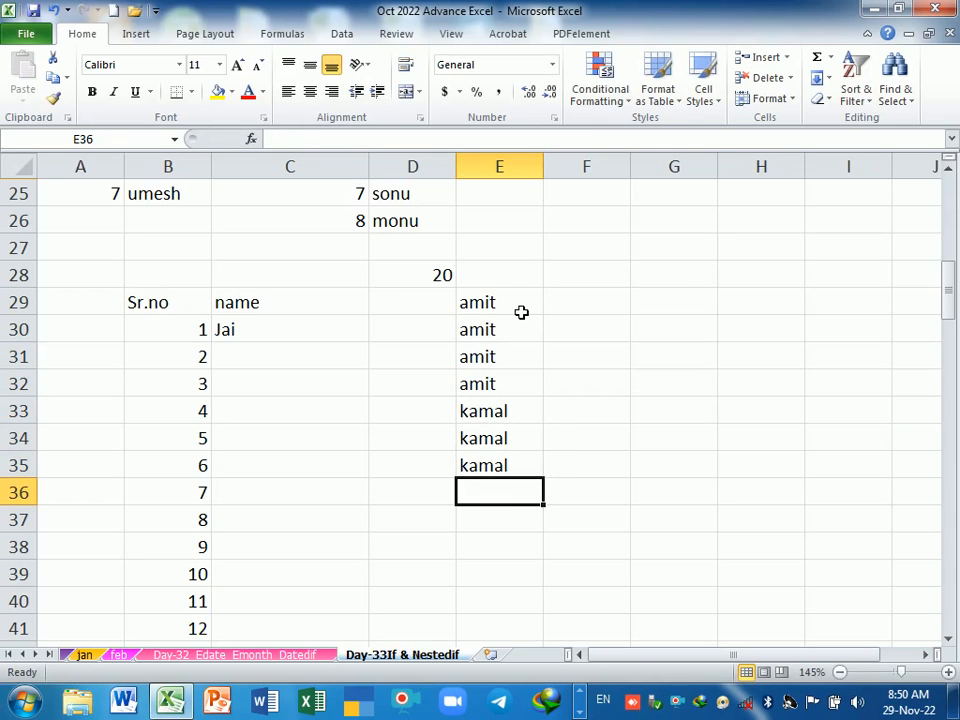
Step: Enter a third sample first name in cells E36 through E39 to complete the list
type("sonu")
key("Return")
type("s")
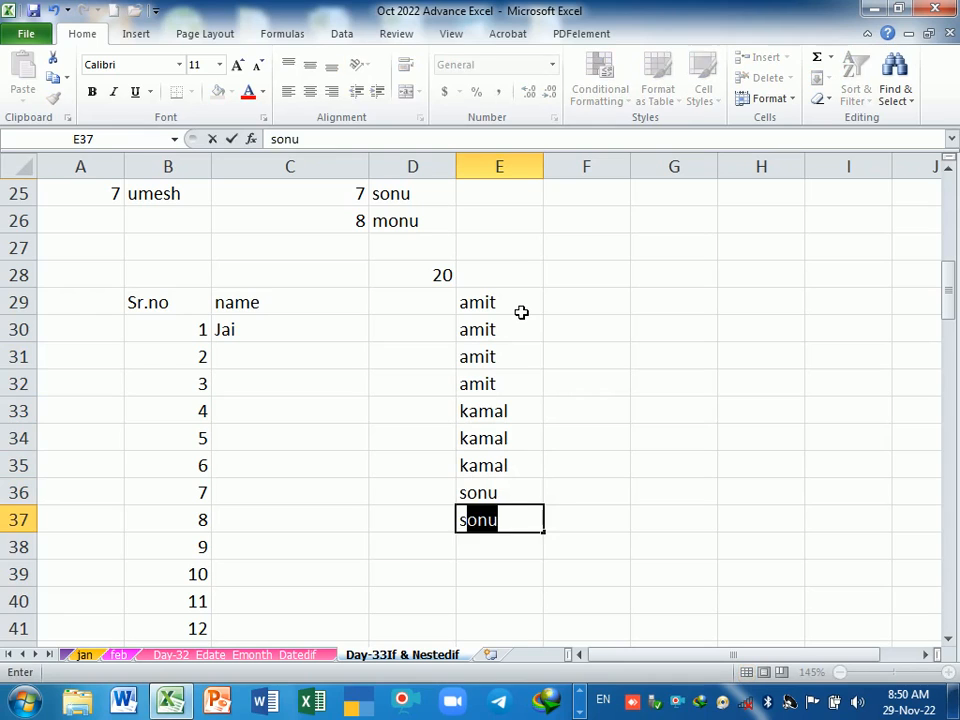
key("Return")
type("sonu")
key("Return")
type("s")
key("Return")
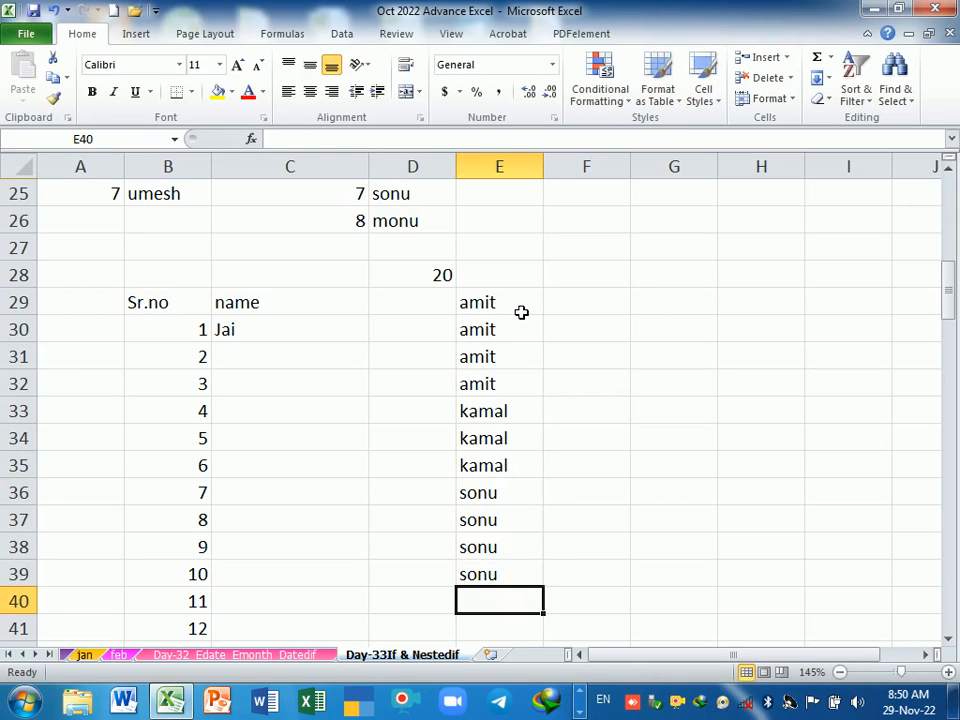
Step: Add the header "Name" in E28 above the list of repeated names
key("Up")
key("Up")
key("Up")
key("Up")
key("Up")
key("Up")
key("Up")
key("Up")
key("Up")
key("Up")
key("Up")
key("Up")
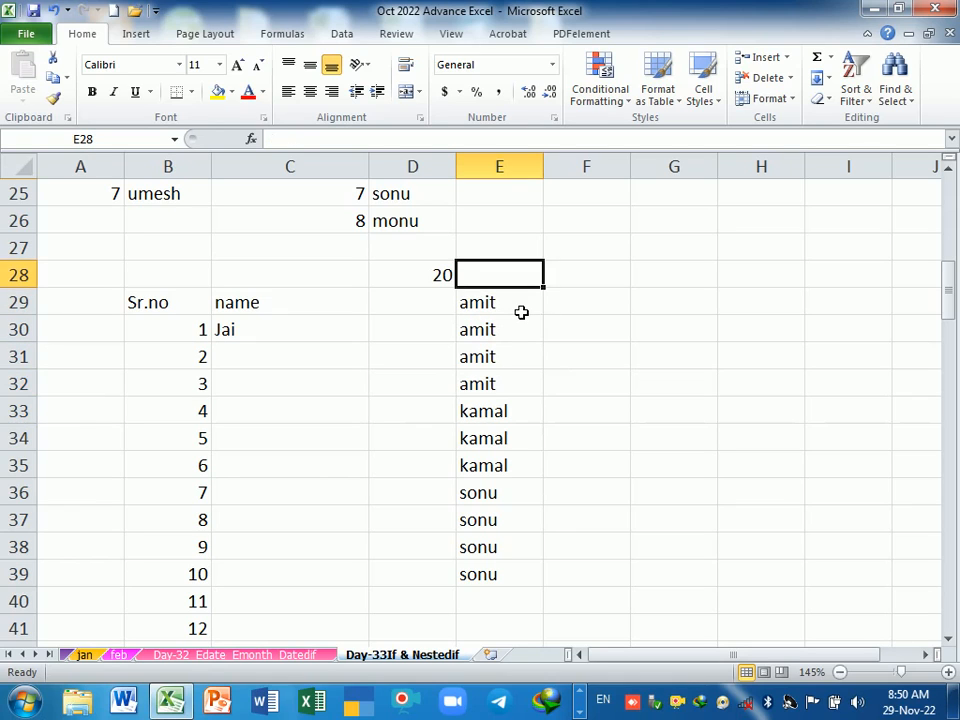
type("Name")
key("Return")
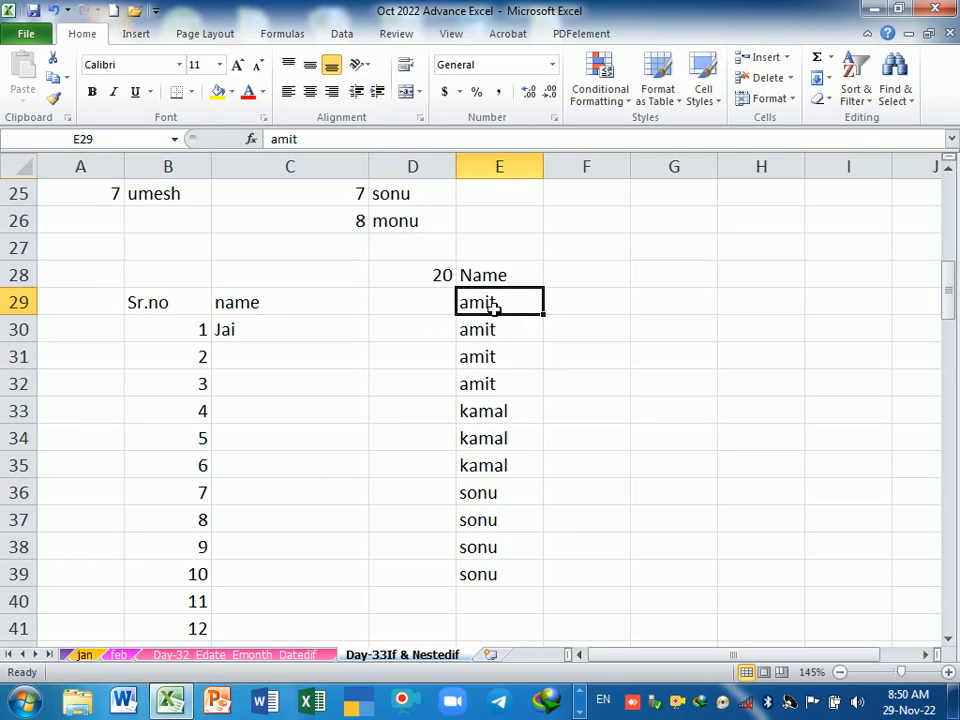
Step: Examine row by row where the names in E29:E39 repeat or change, next to the empty cells in column D
left_click_drag(493, 308, 506, 286)
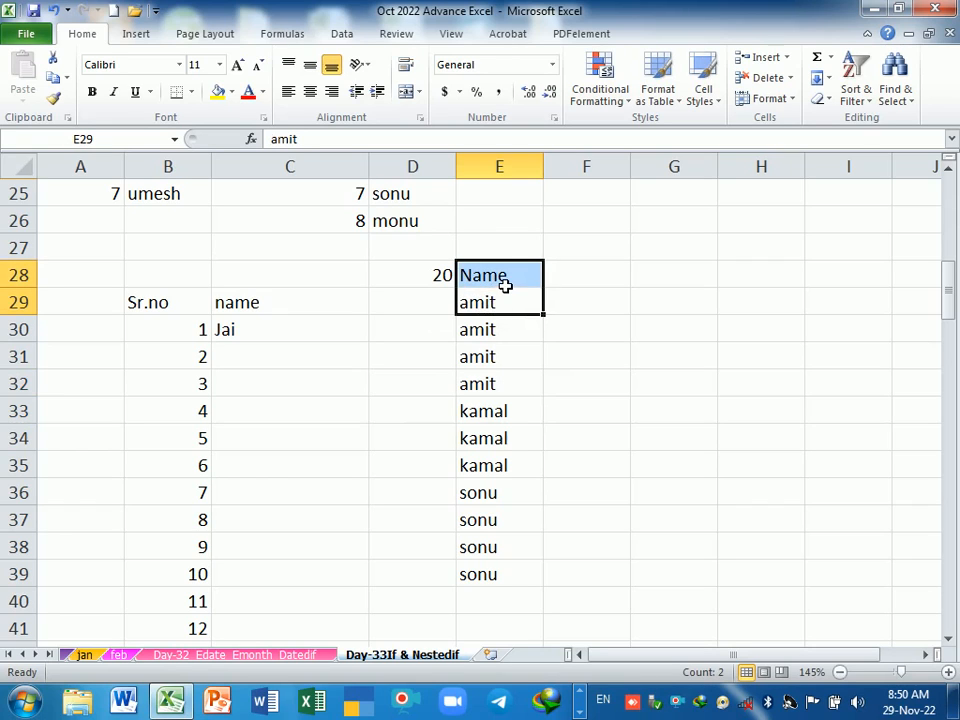
left_click(446, 310)
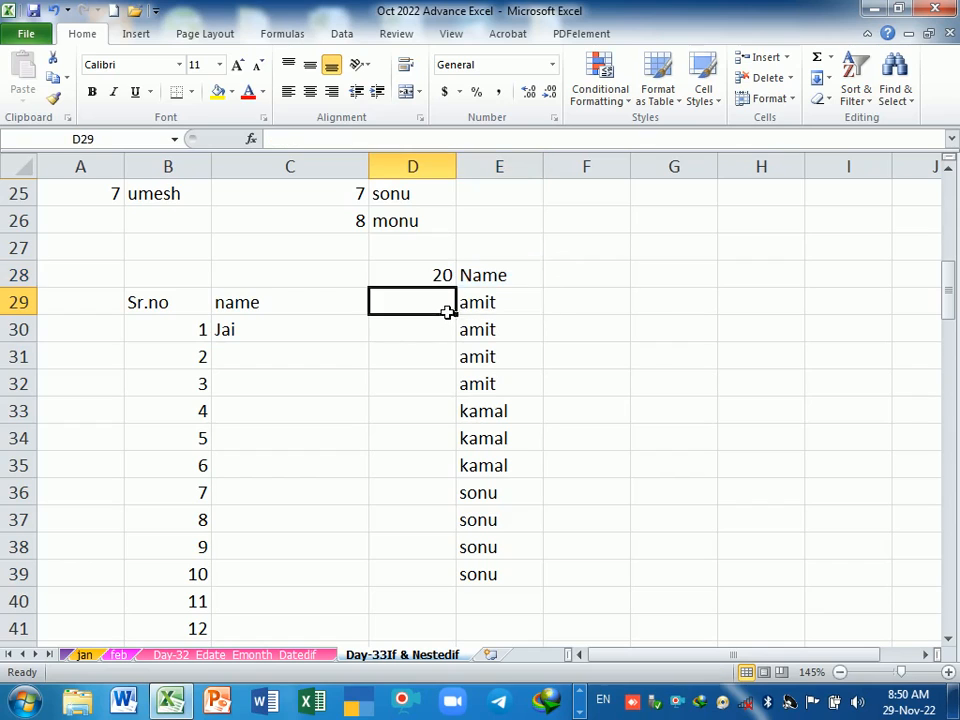
left_click(451, 339)
left_click(448, 358)
left_click(451, 392)
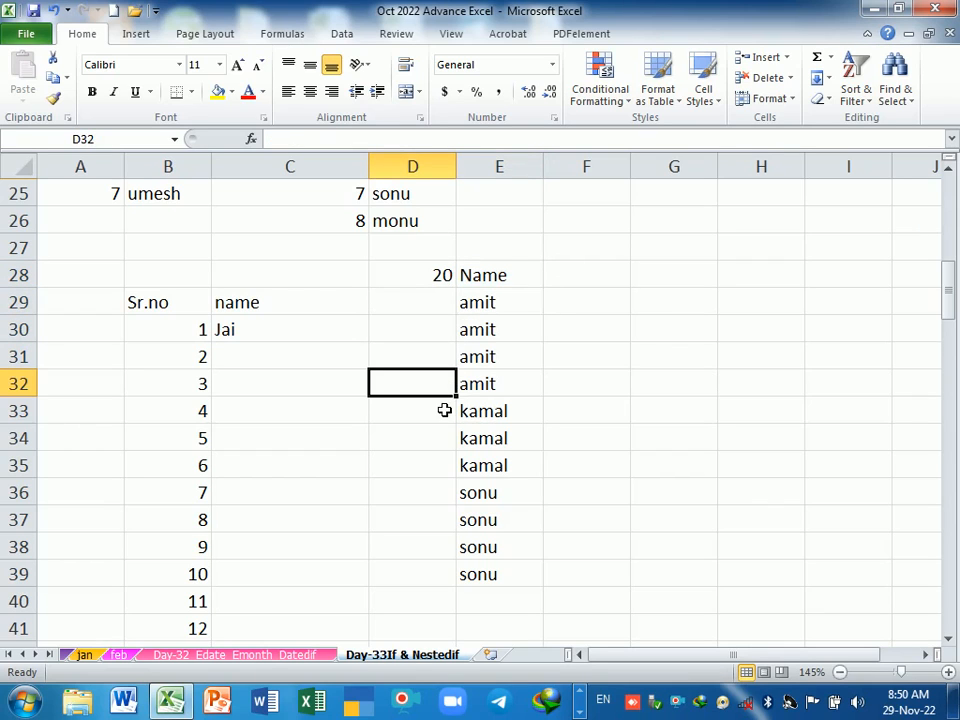
left_click(446, 409)
left_click(452, 438)
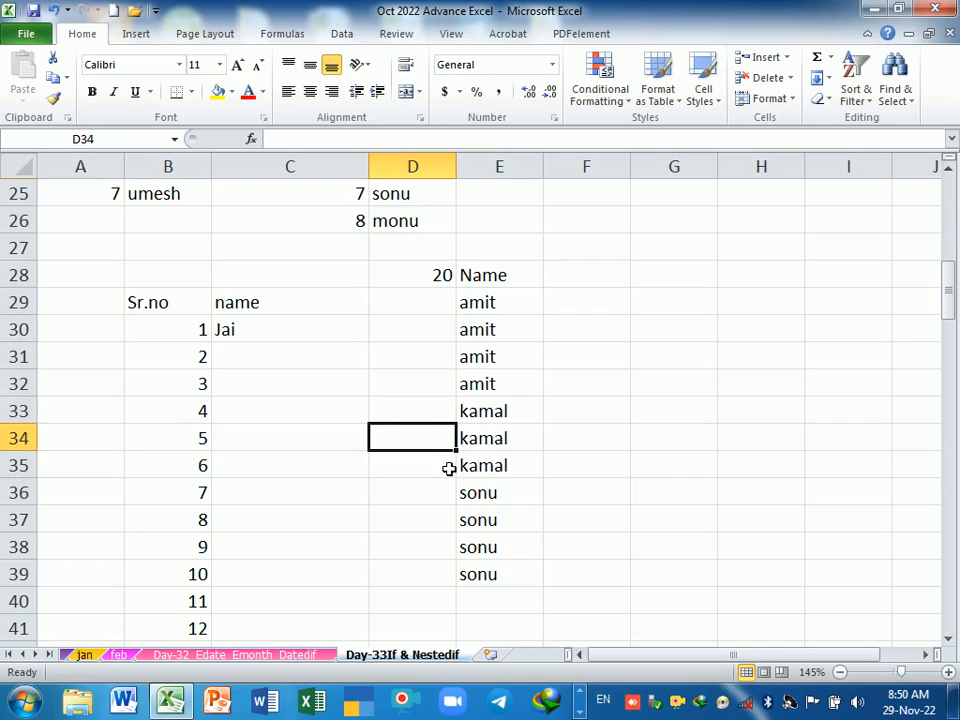
left_click(448, 466)
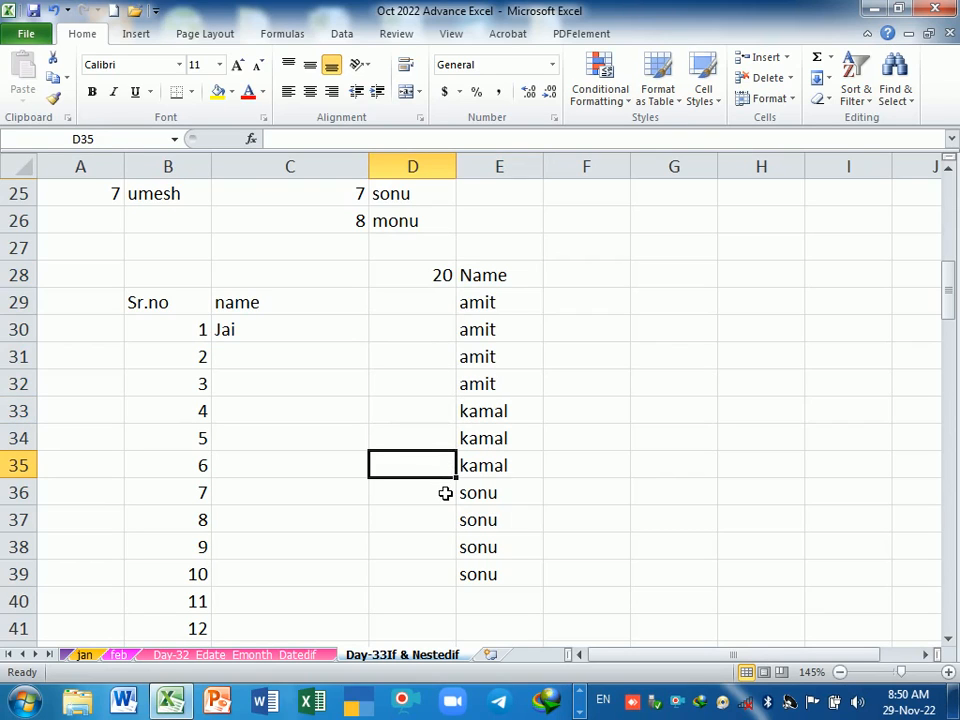
left_click_drag(469, 495, 470, 468)
left_click(450, 495)
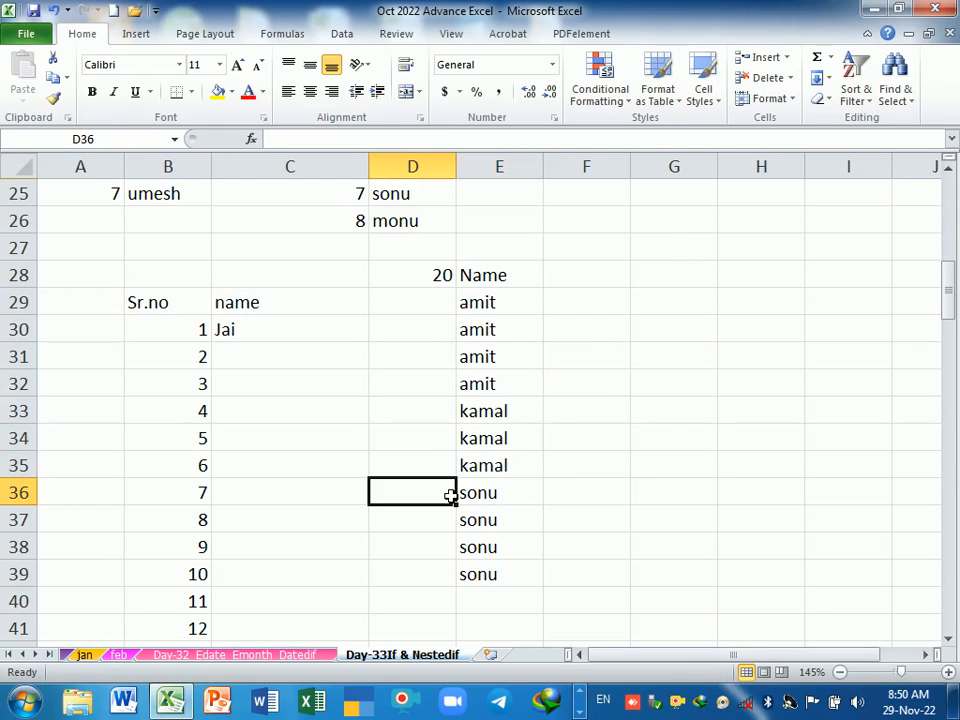
left_click_drag(444, 525, 481, 506)
left_click_drag(439, 555, 495, 572)
Step: Enter =IF(E29=E28,E28+1,1) in D29 and fill it down through D39
left_click(426, 311)
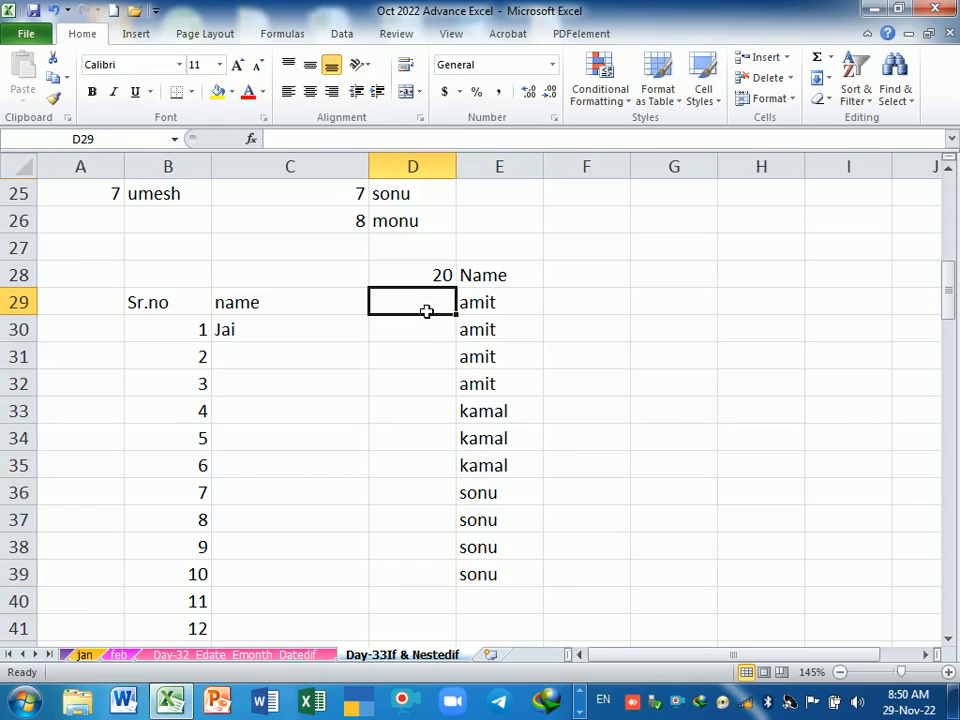
type("=i")
key("Tab")
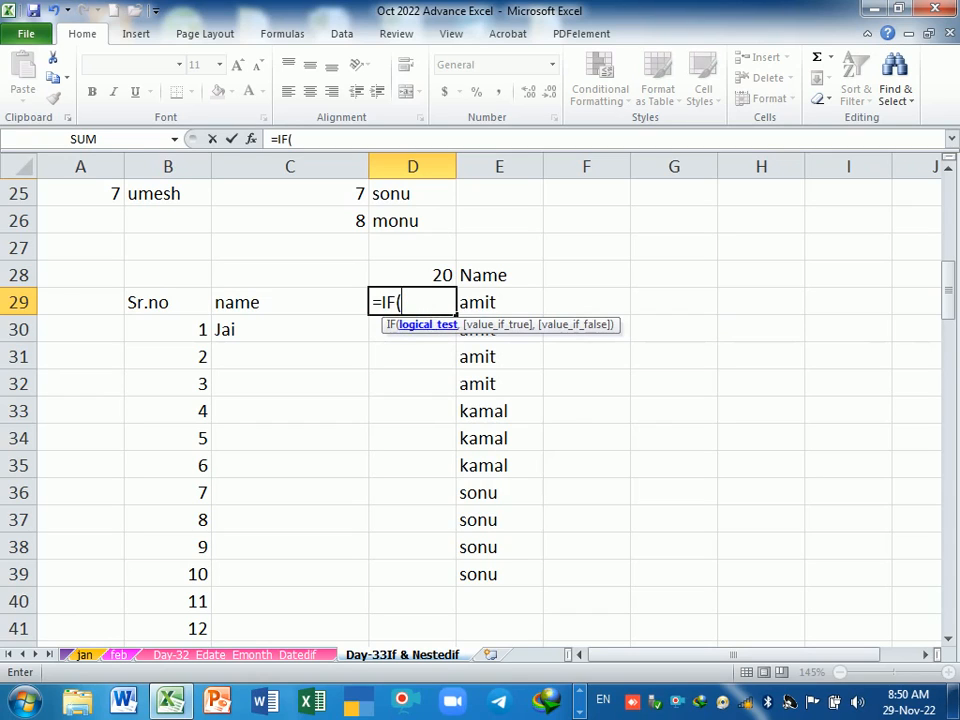
left_click(506, 308)
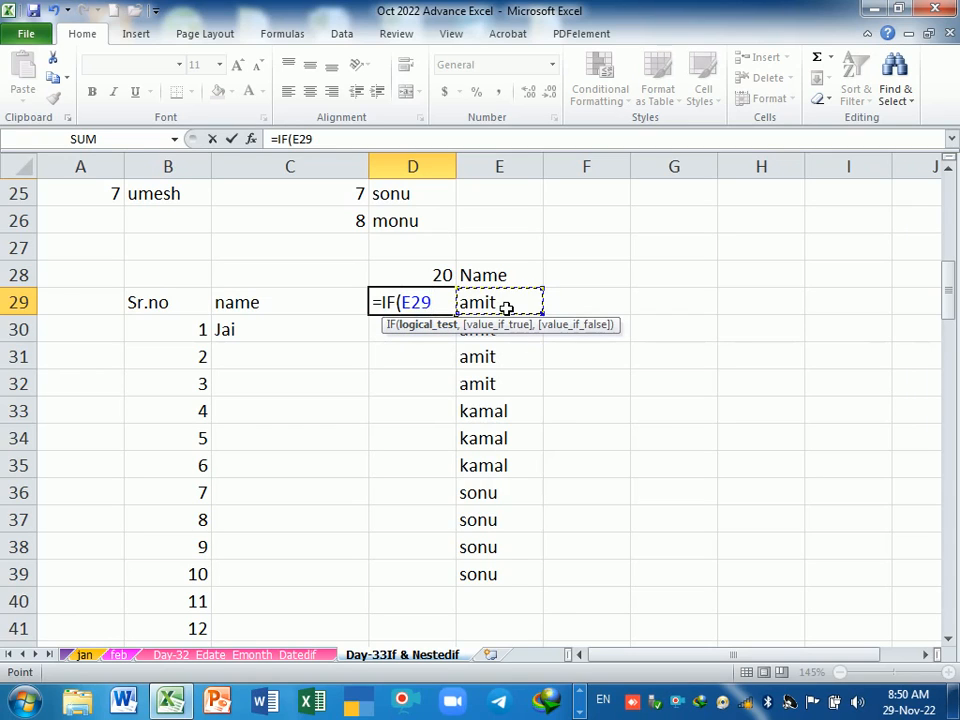
type("=")
left_click(509, 276)
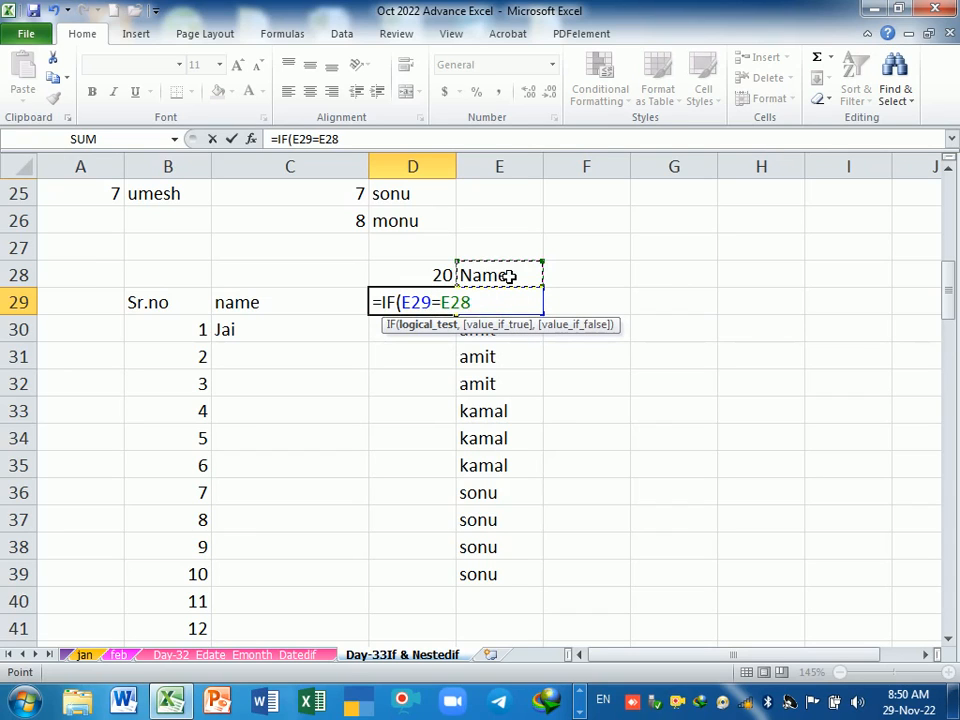
type(",")
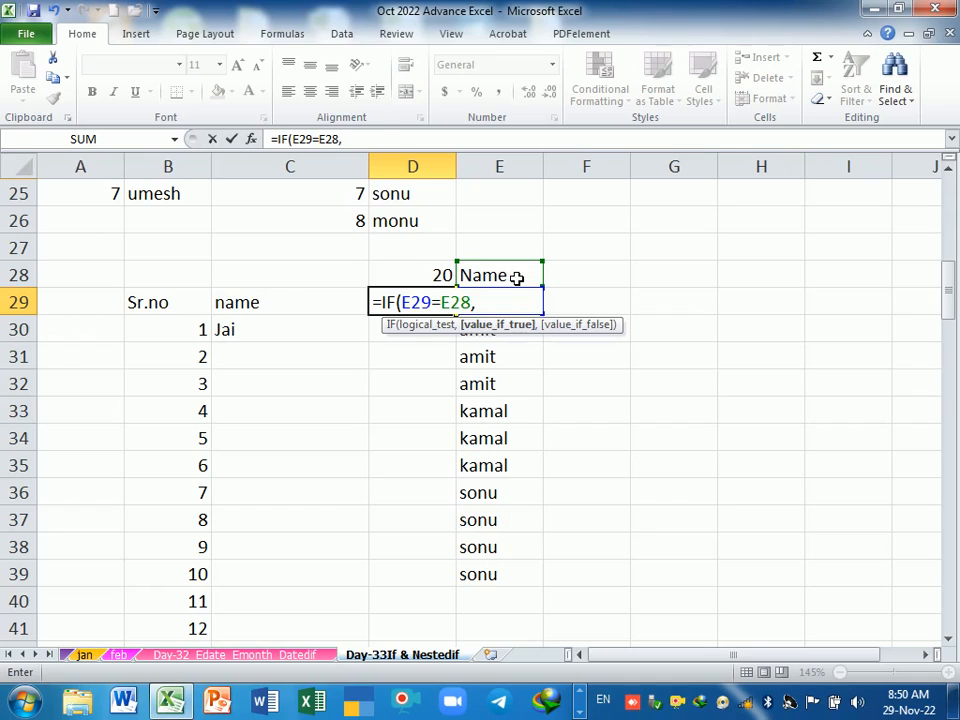
left_click(512, 277)
type("+1")
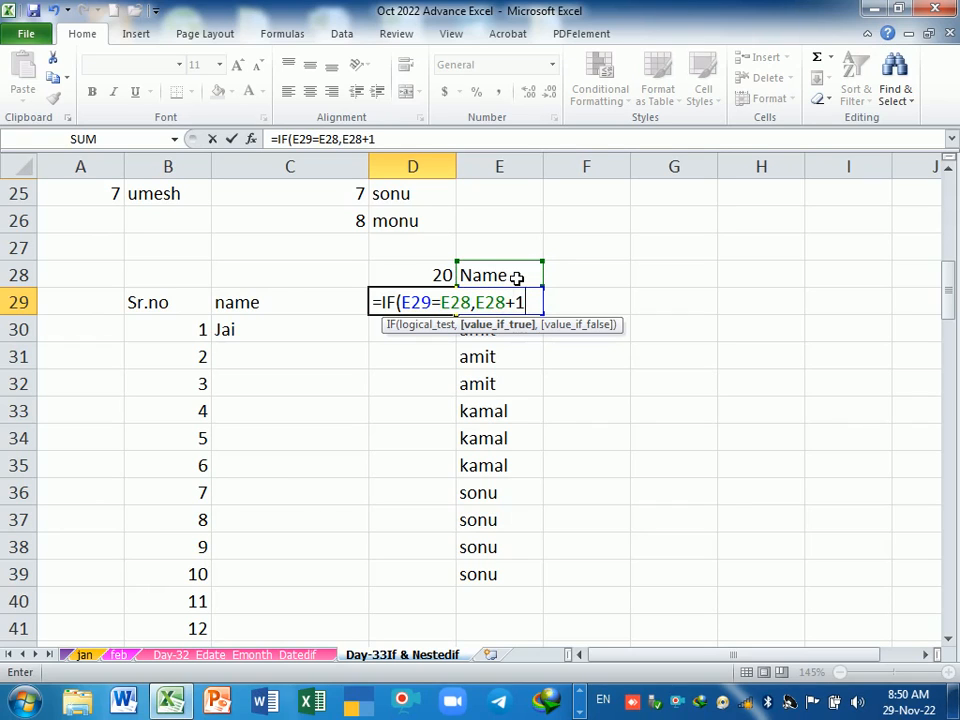
type(",")
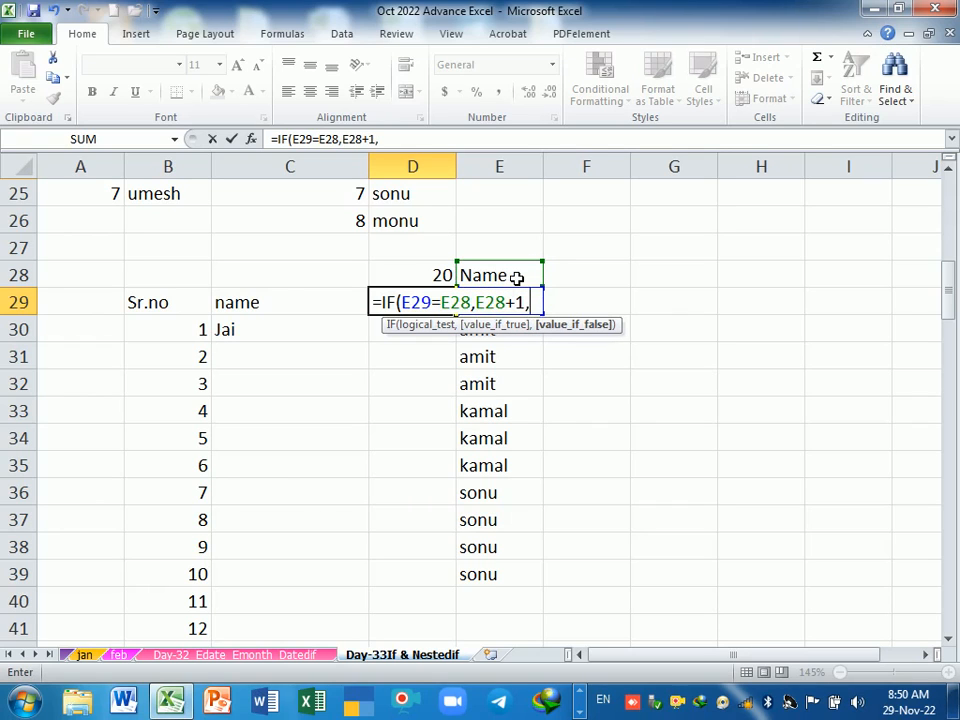
type("1)")
key("Return")
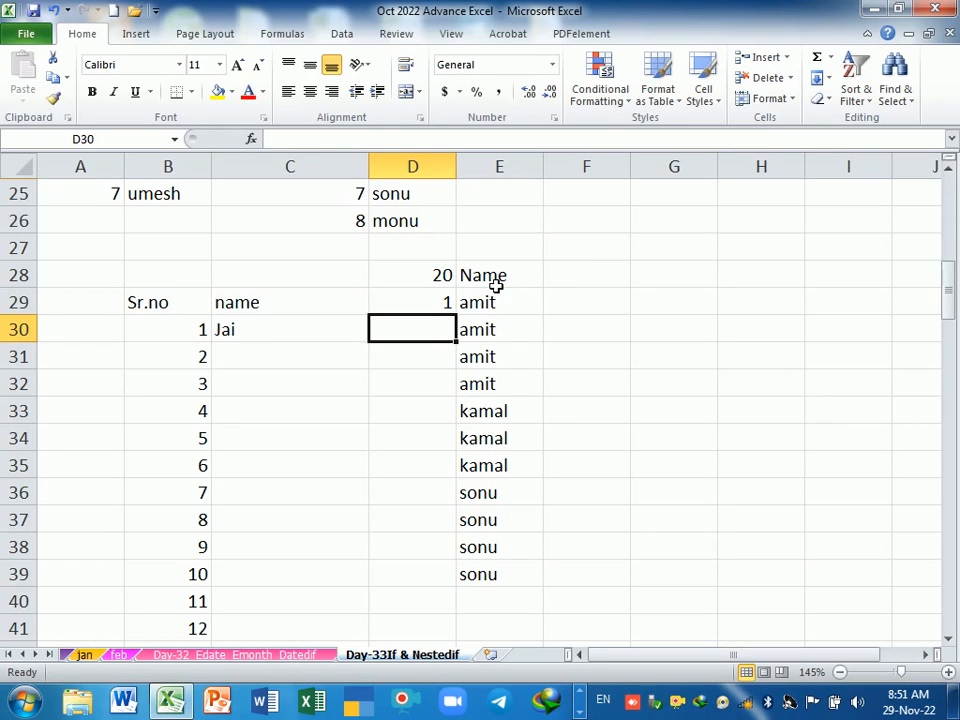
left_click(440, 312)
left_click_drag(466, 321, 471, 590)
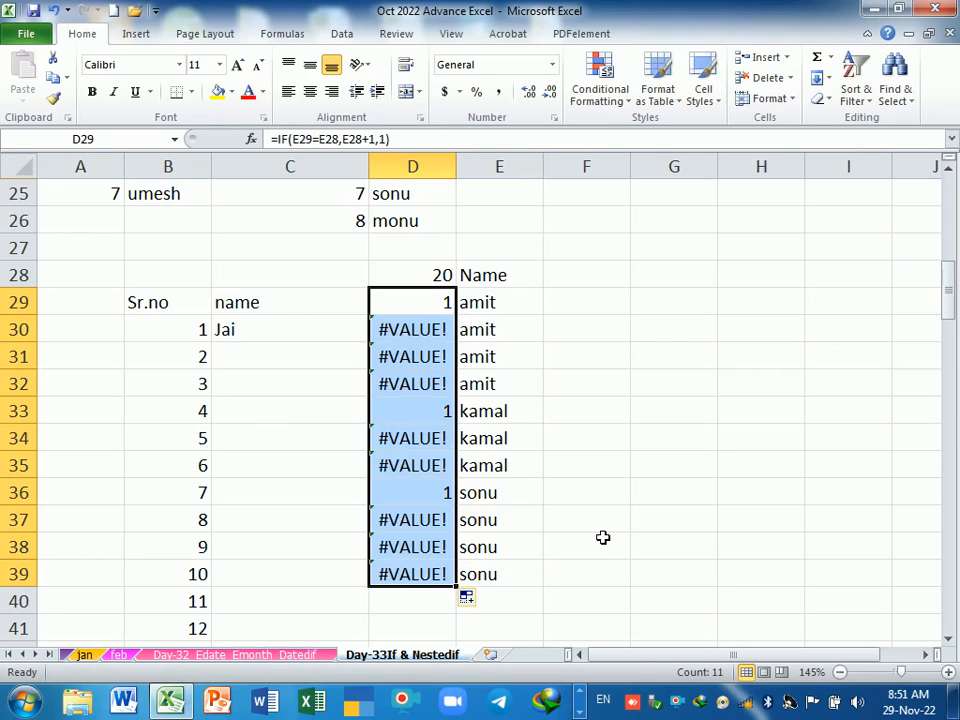
Step: Examine the cell references in the IF formulas from D29 through D34 without changing them
double_click(429, 302)
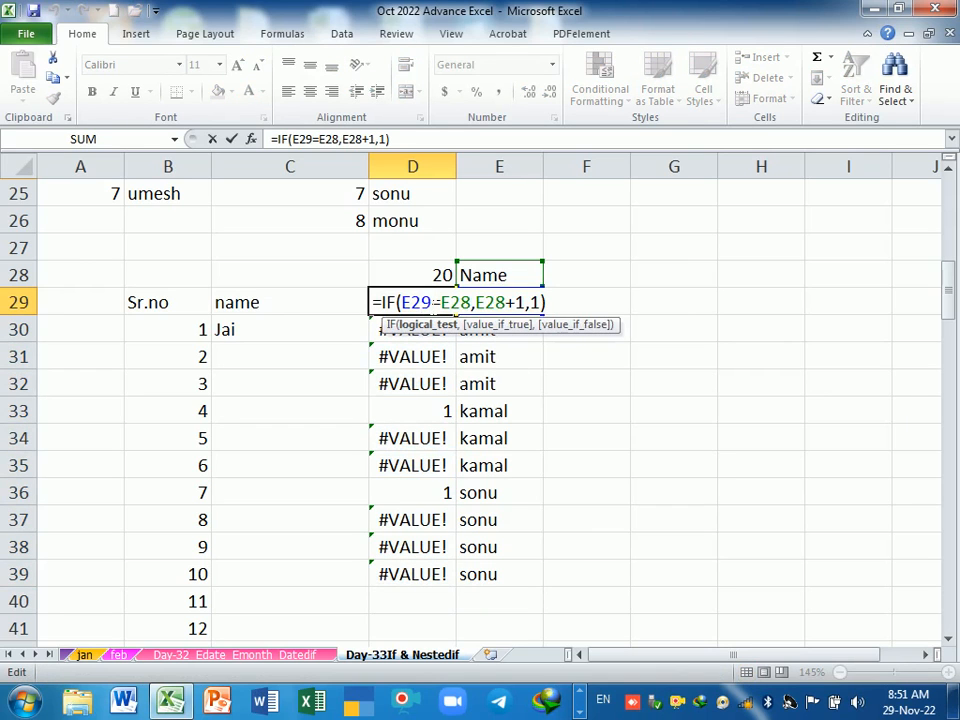
key("Return")
key("F2")
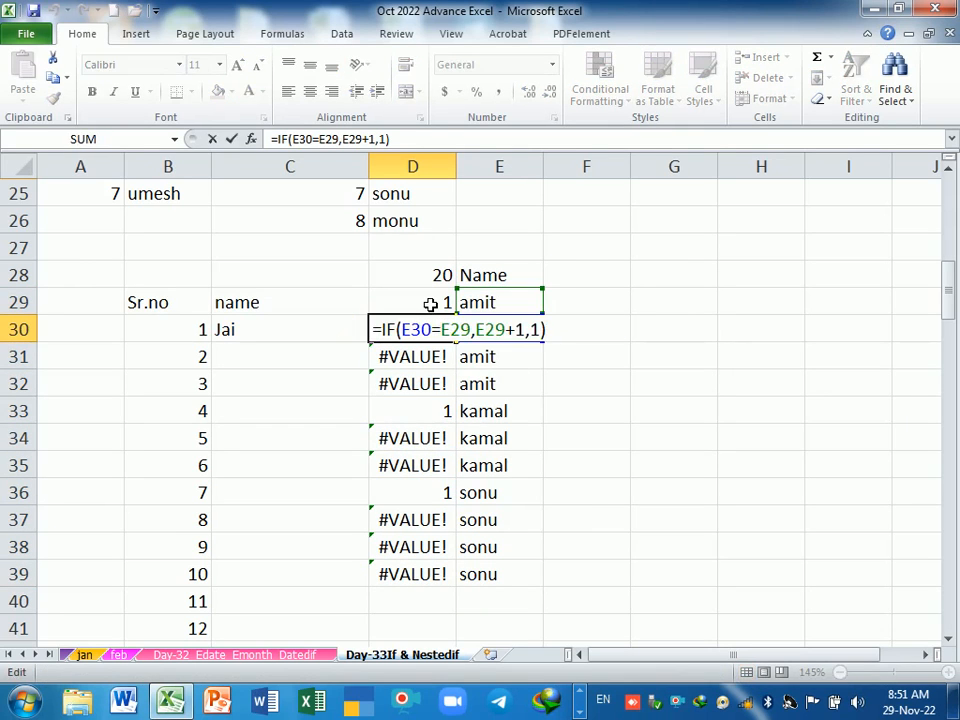
key("Return")
key("F2")
key("Return")
key("F2")
key("Return")
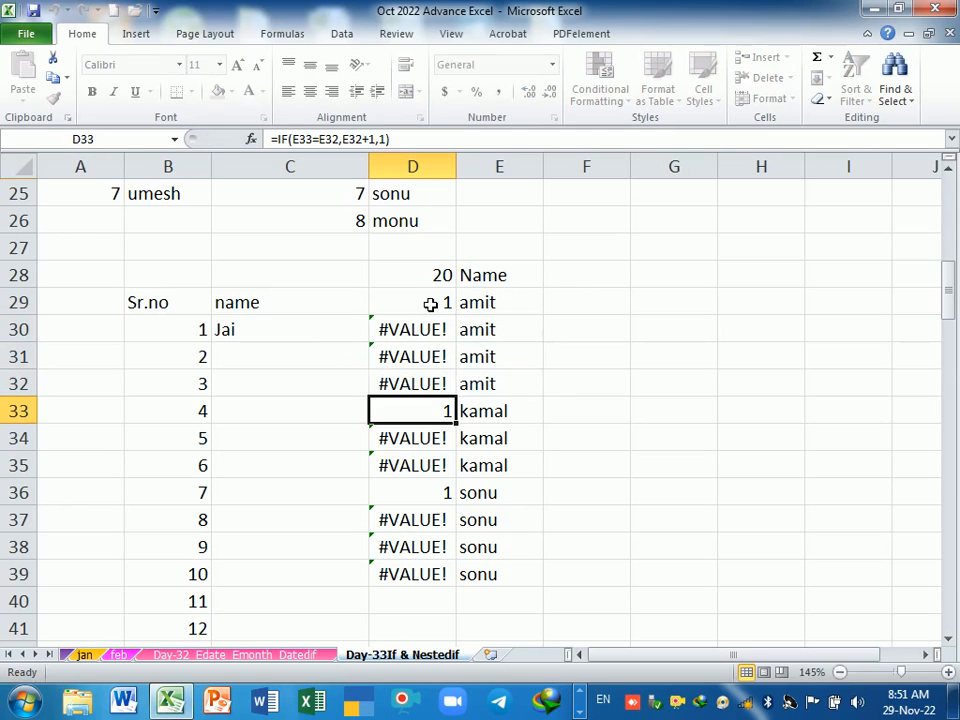
key("F2")
key("Return")
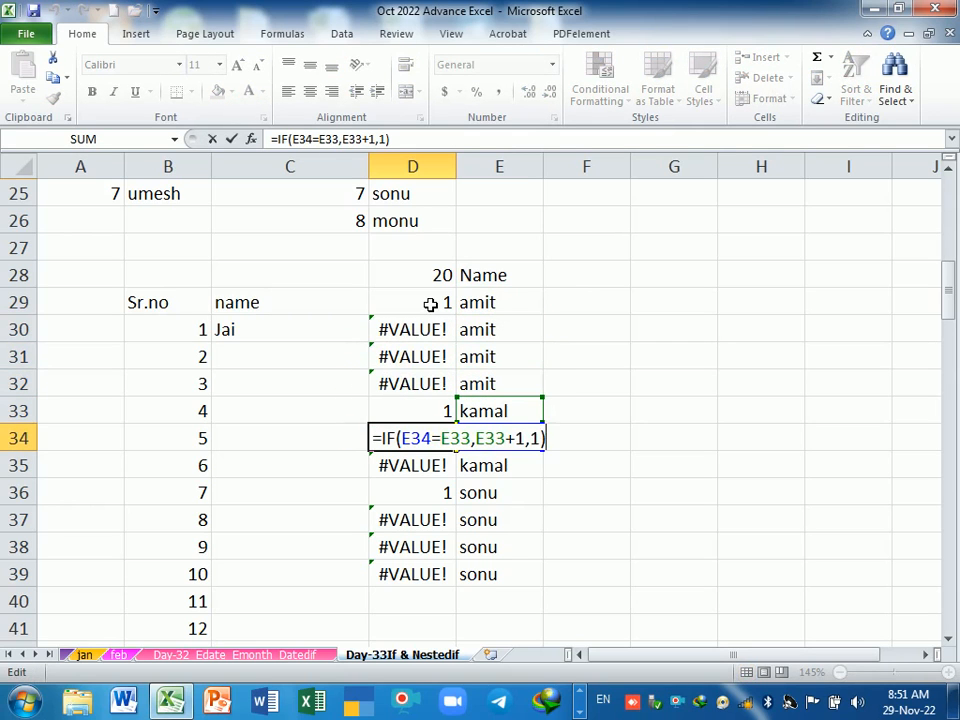
key("Return")
Step: Make the E28 reference in D29's logical test absolute as $E$28 and refill the formula down through D39
double_click(444, 302)
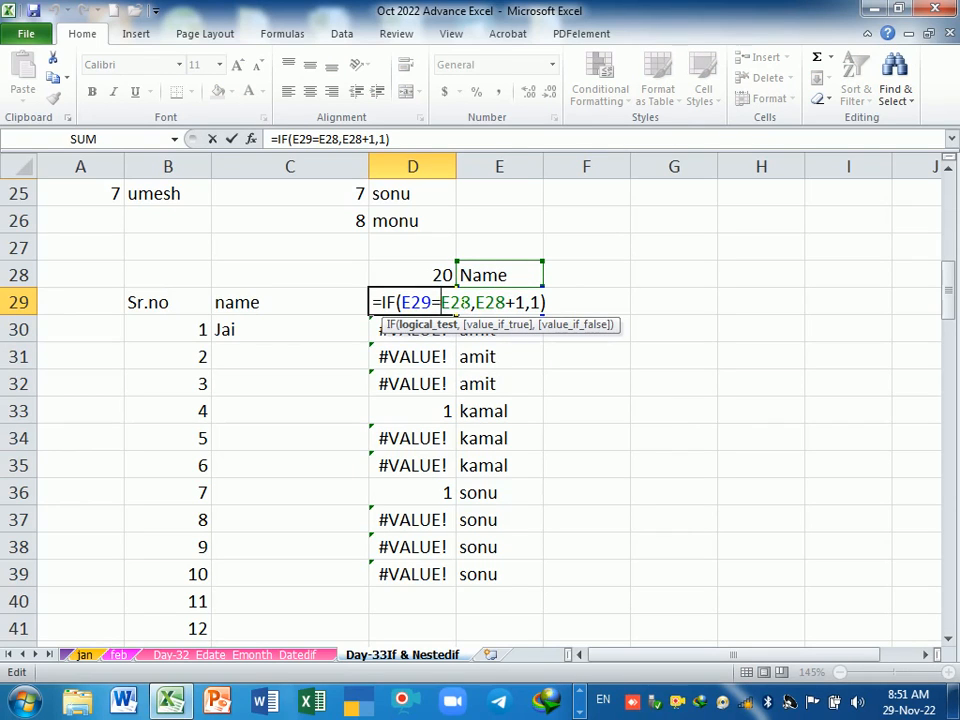
key("F4")
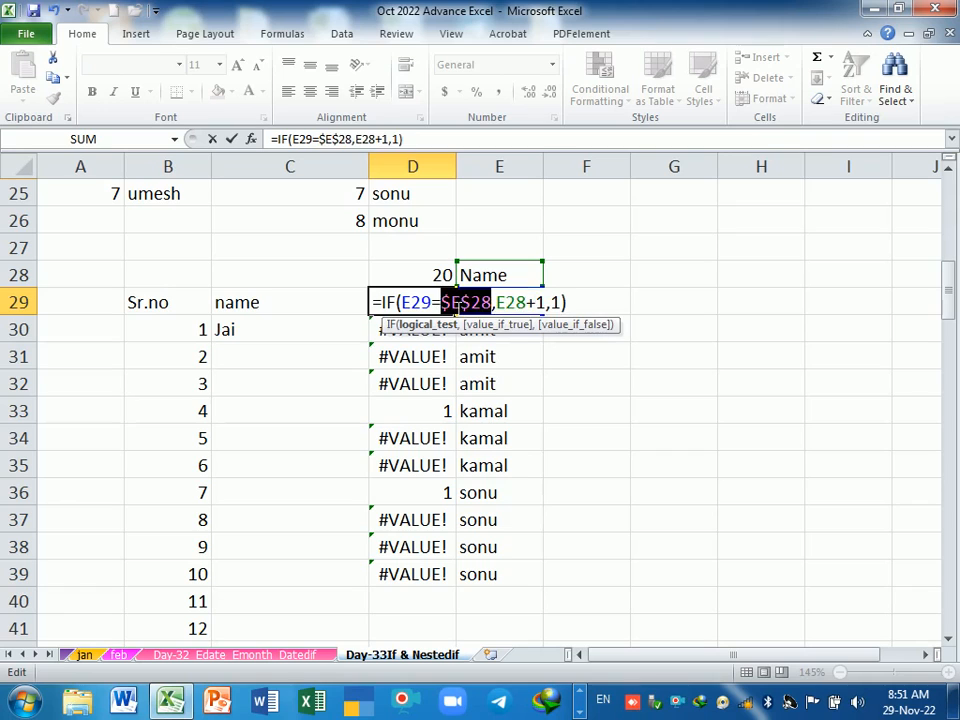
key("Return")
left_click(443, 302)
left_click_drag(465, 321, 463, 578)
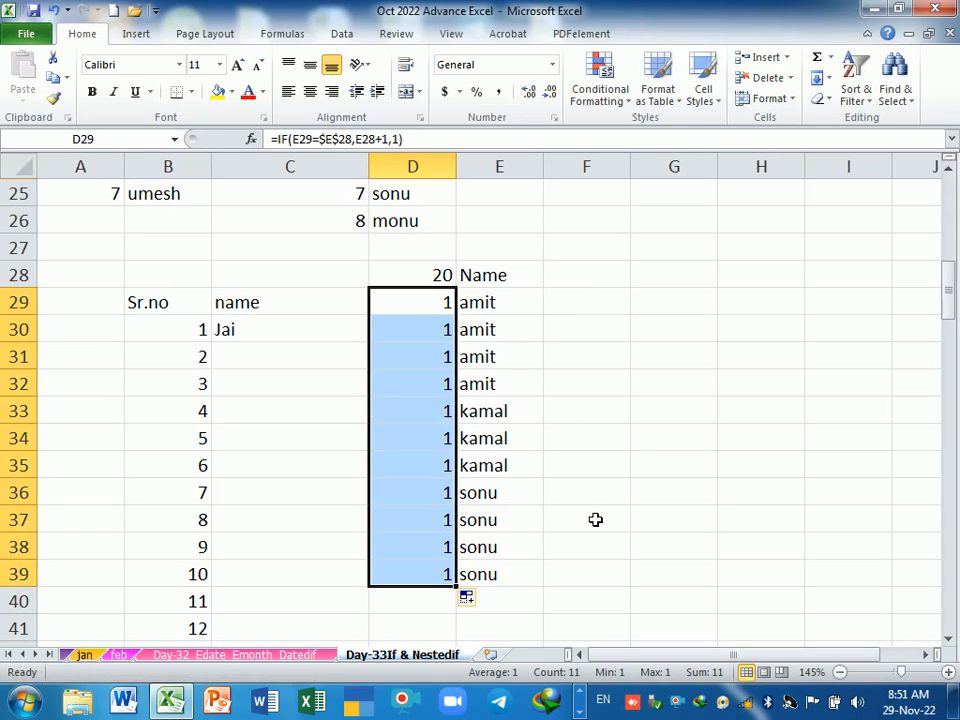
Step: Check how the references shift in the refilled formulas from D29 through D33
key("F2")
key("Return")
key("F2")
key("Return")
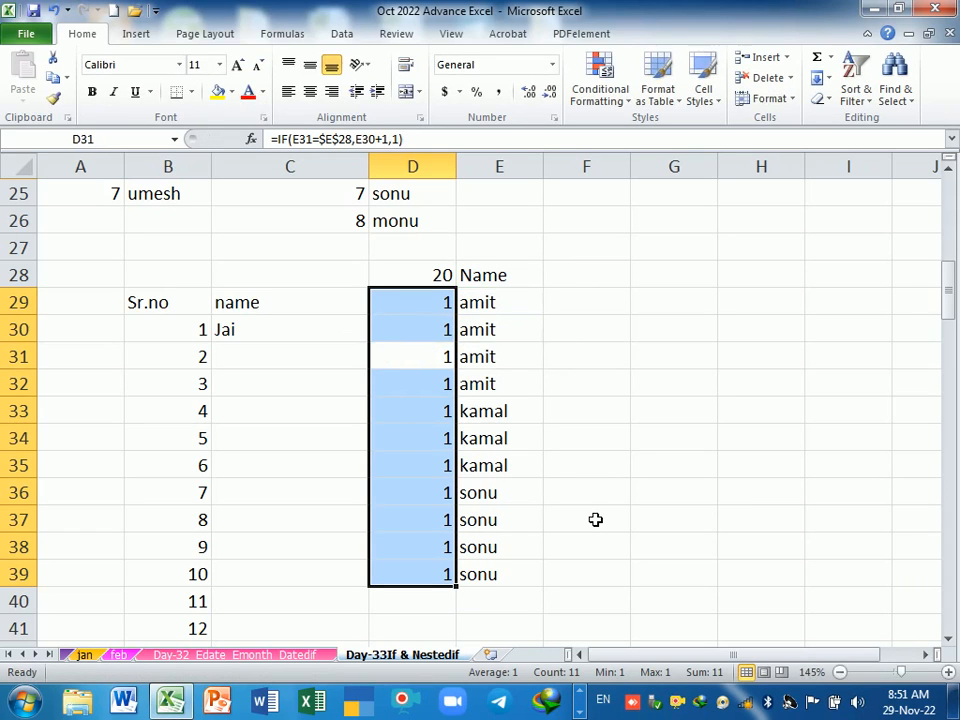
key("F2")
key("Return")
key("F2")
key("Return")
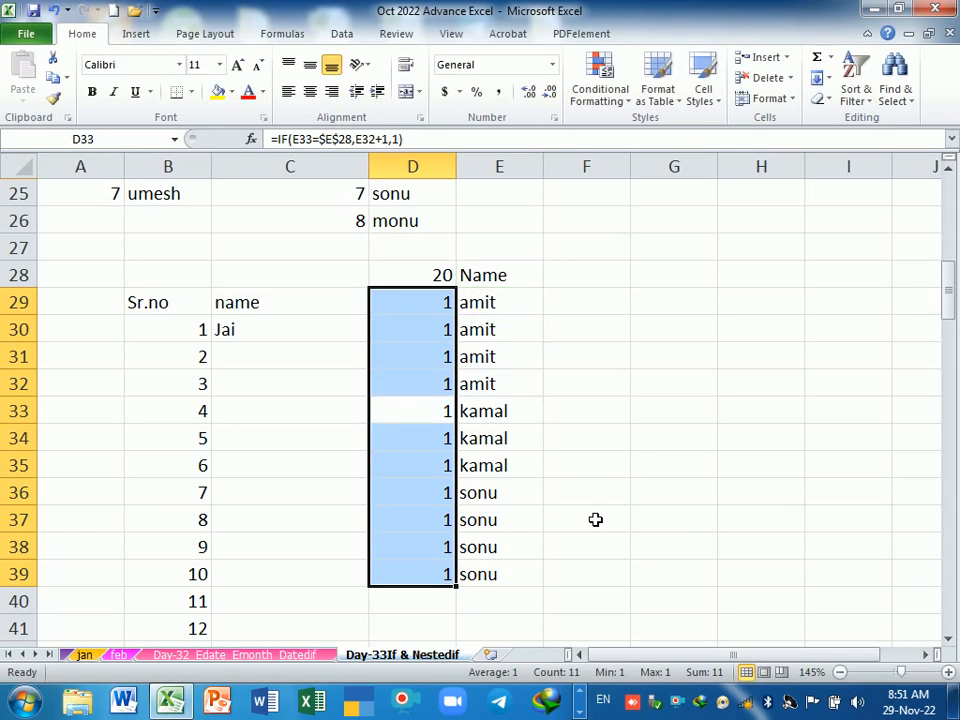
key("F2")
key("Return")
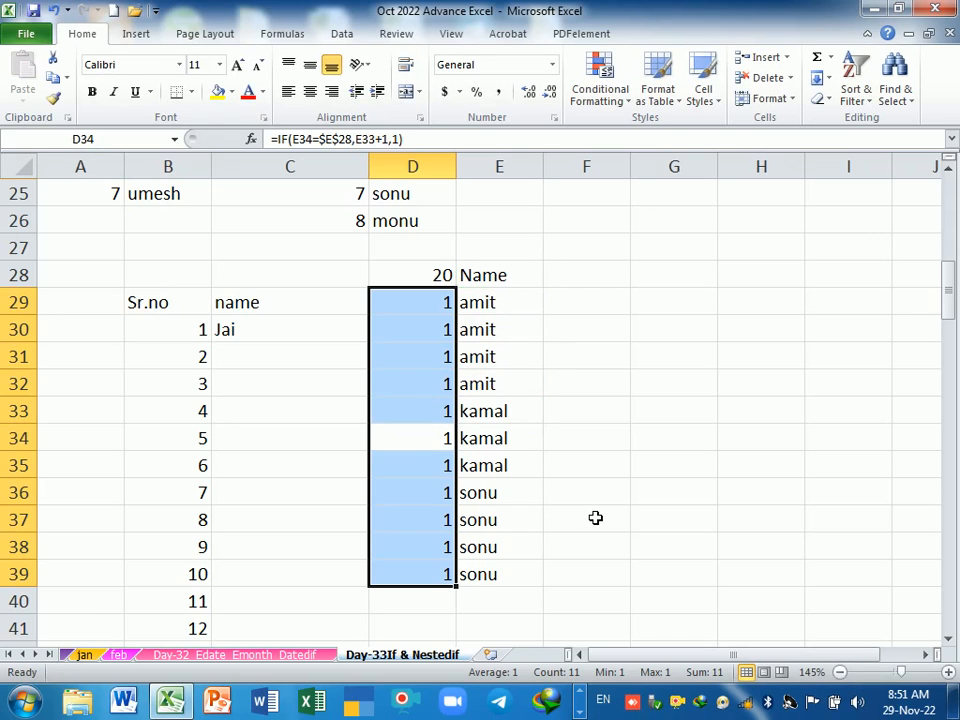
Step: Make the E28 reference in D29's value_if_true argument absolute as $E$28 and refill the formula down through D39
left_click(420, 312)
key("F2")
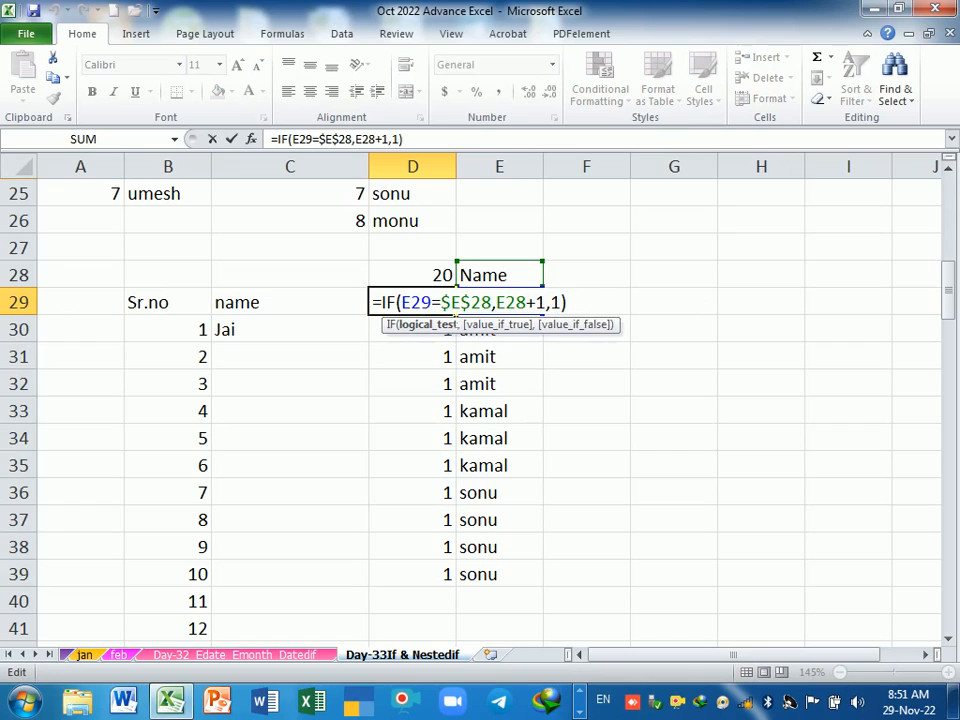
left_click(509, 305)
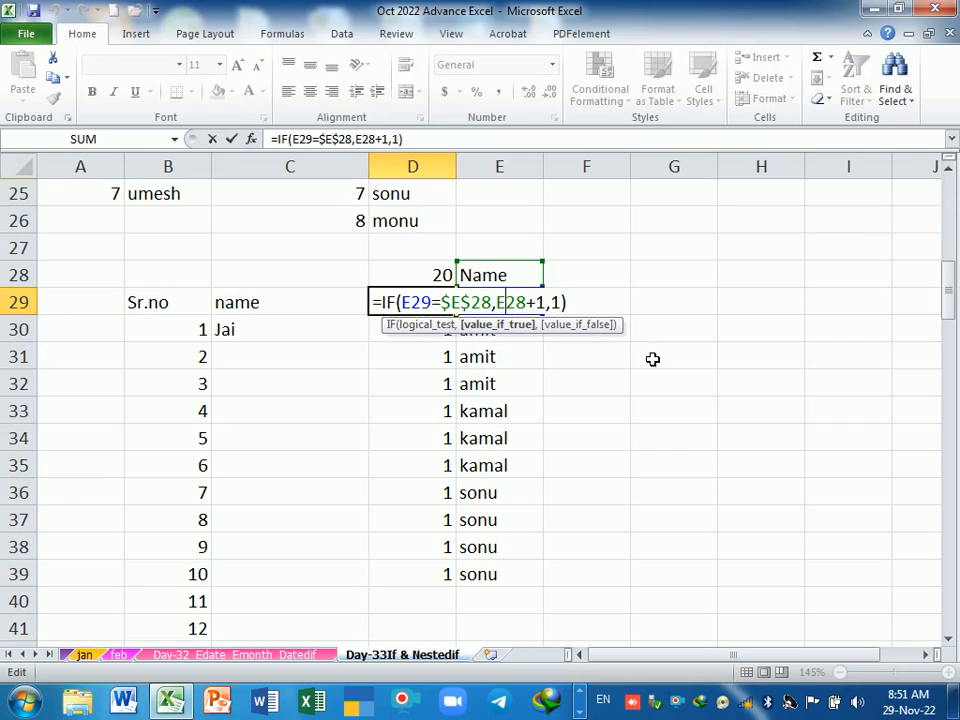
key("F4")
key("Return")
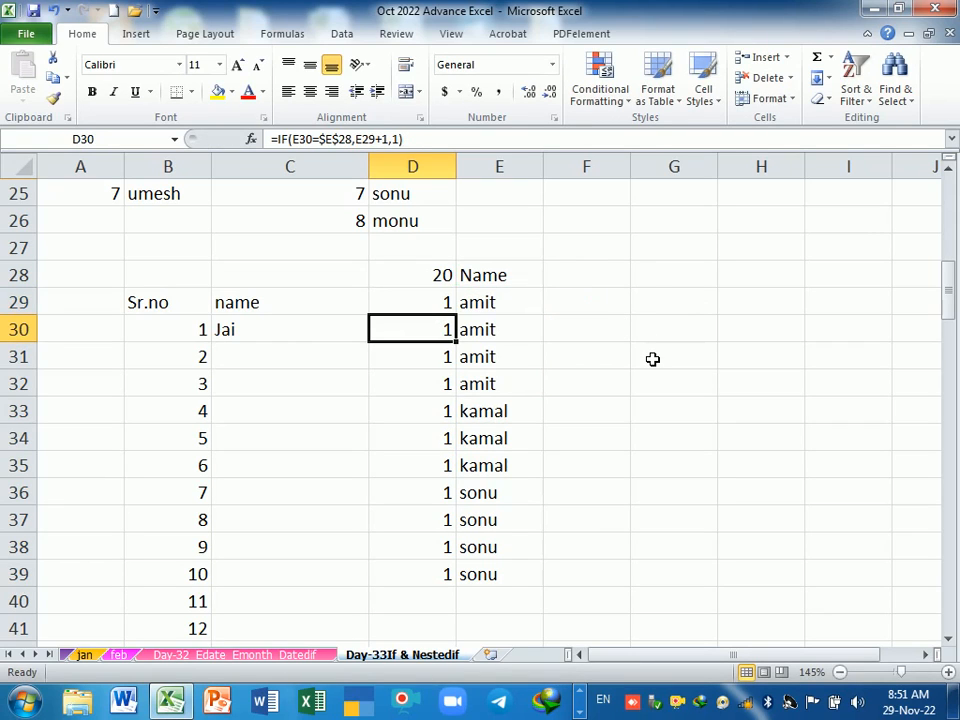
left_click(435, 310)
left_click_drag(456, 316, 467, 594)
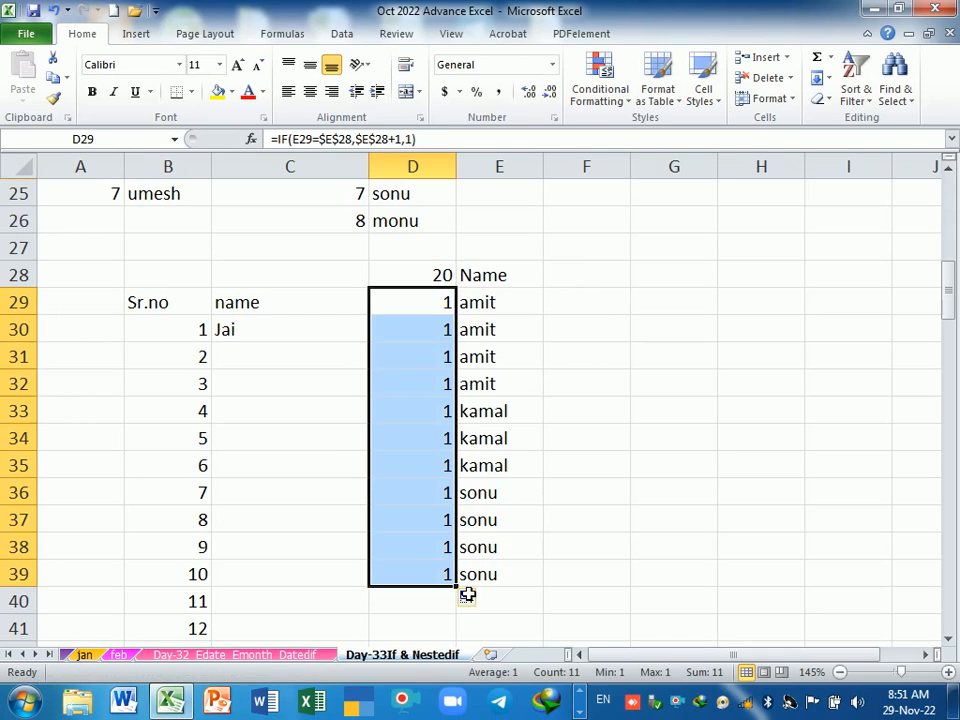
Step: Check the references in D29's IF formula and refill it down through D39
double_click(438, 312)
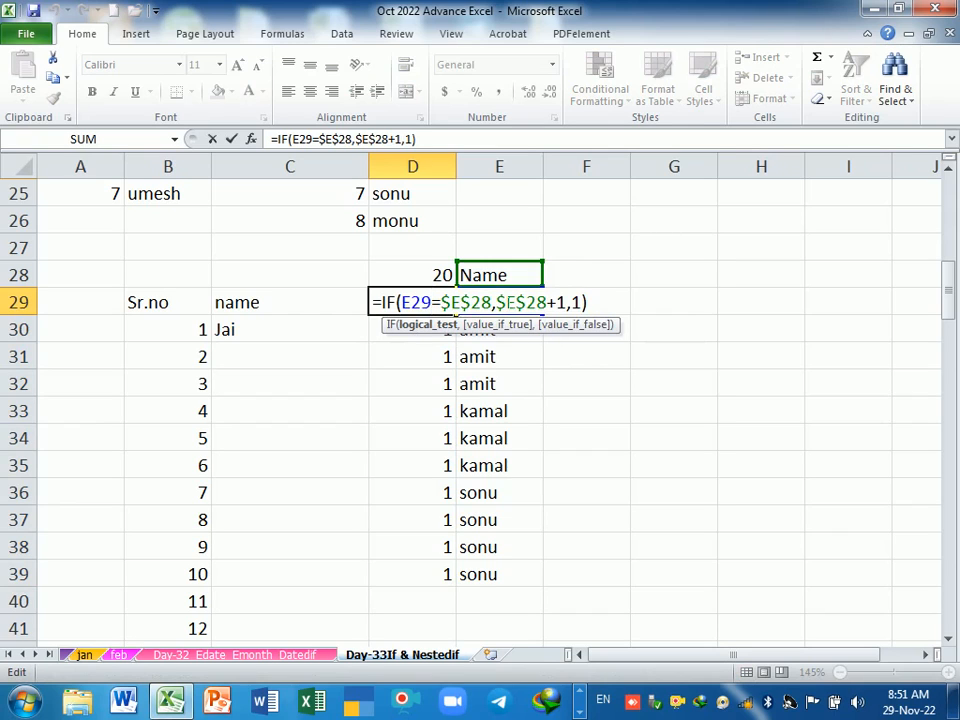
left_click(431, 302)
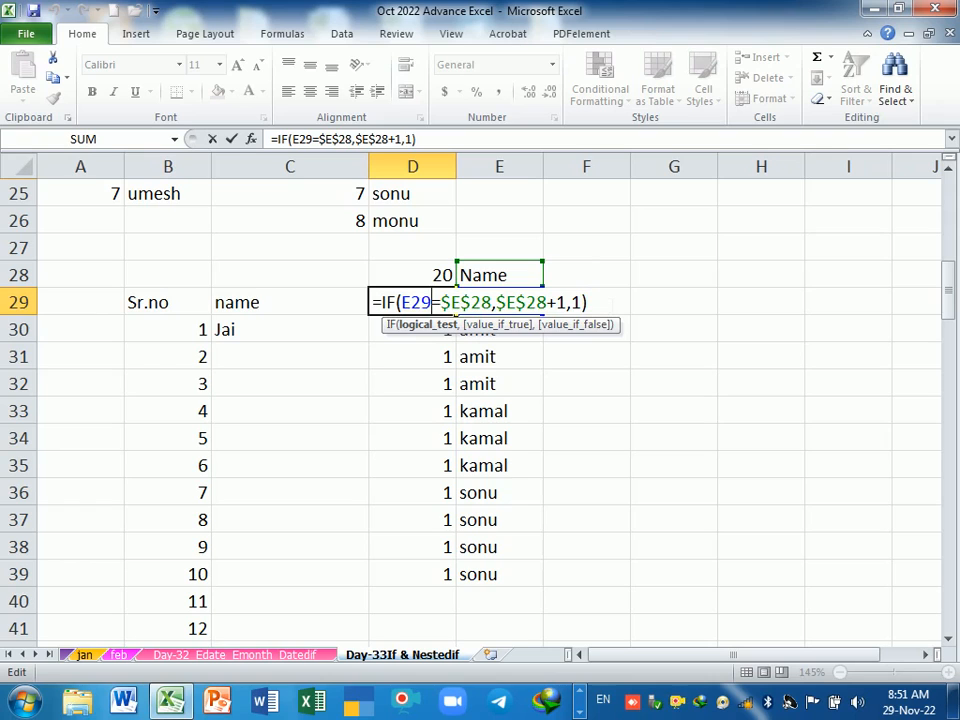
key("Return")
left_click(439, 306)
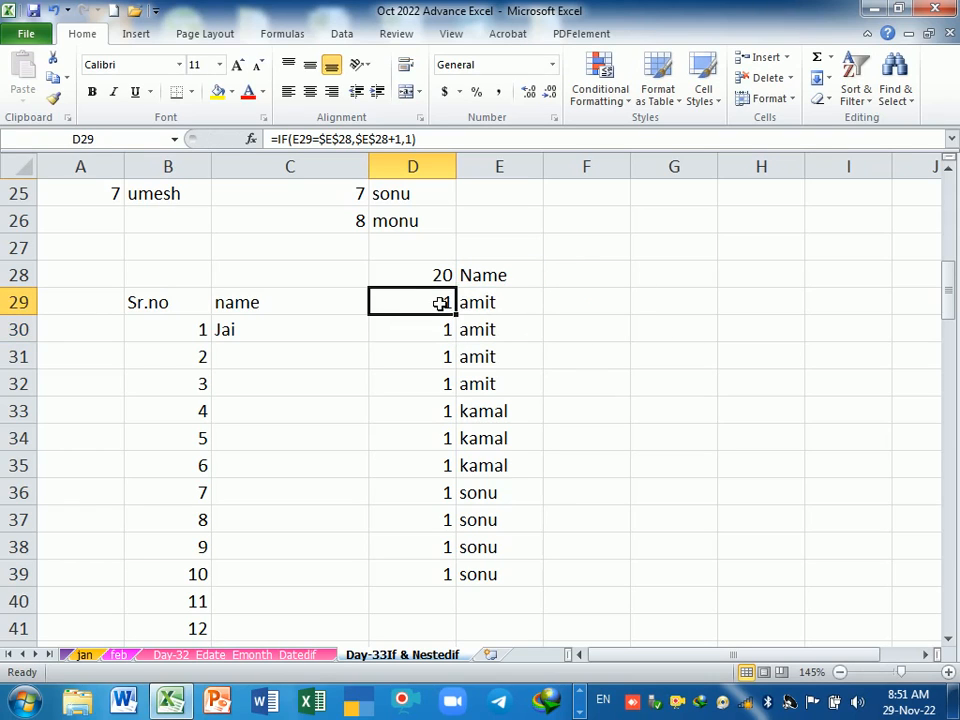
left_click_drag(457, 315, 480, 583)
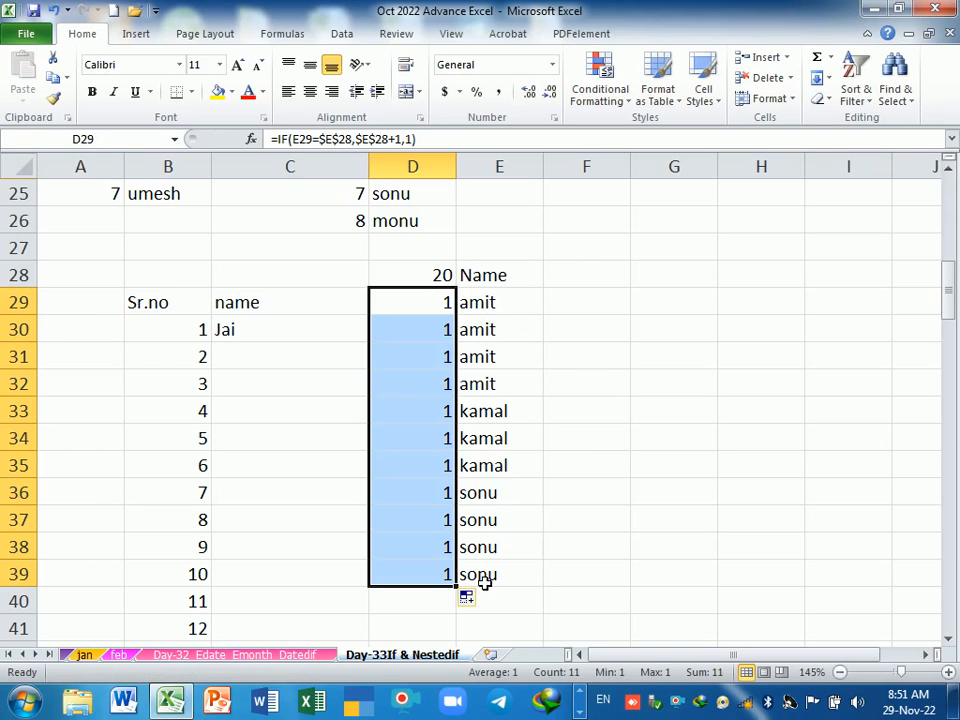
Step: Clear D29:D39 and enter =IF(E28=E29,E28+1,1) in D29
key("Delete")
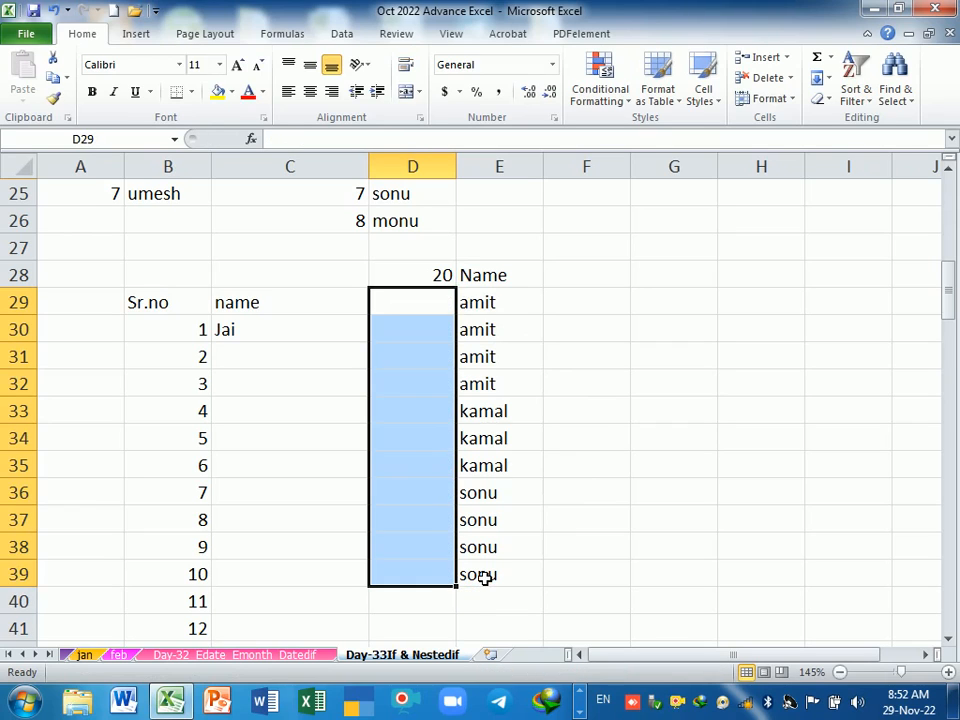
type("=if")
key("Tab")
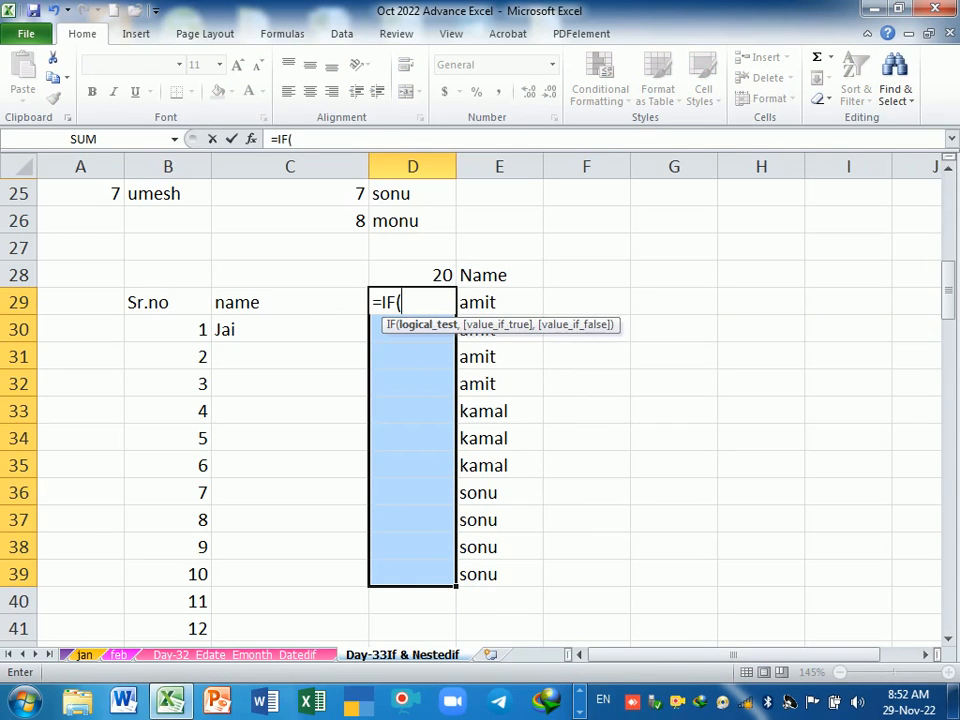
left_click(530, 280)
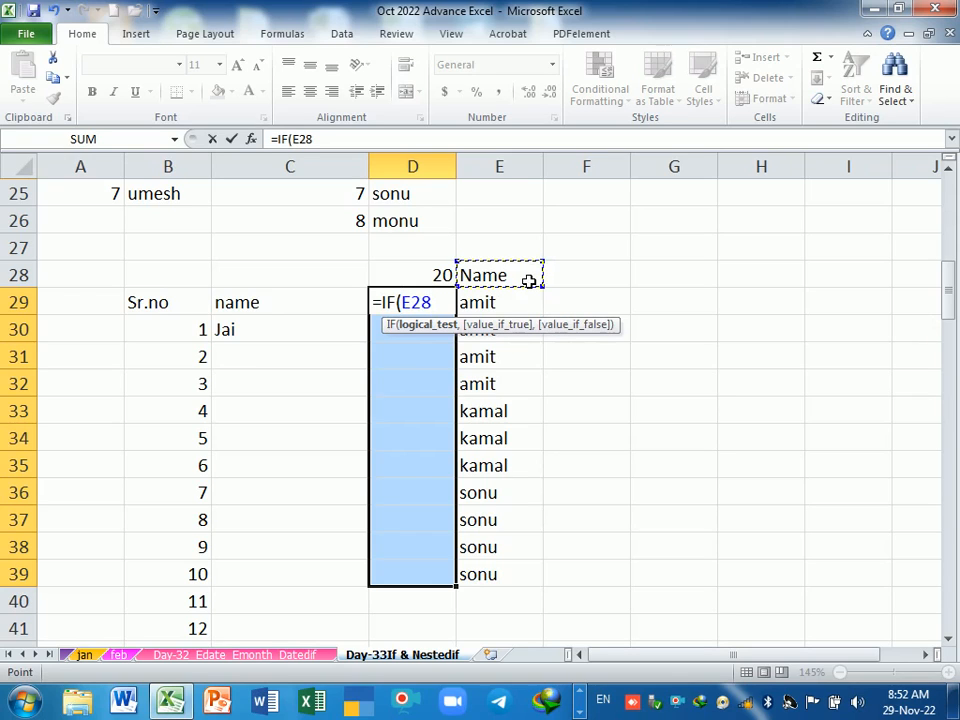
type("=")
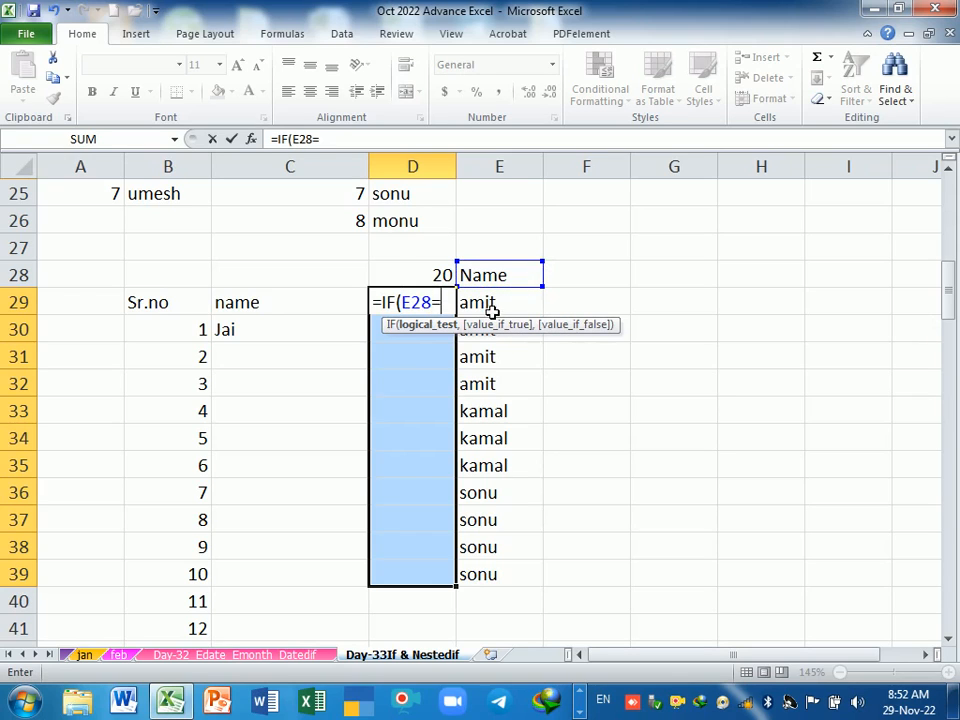
left_click(492, 313)
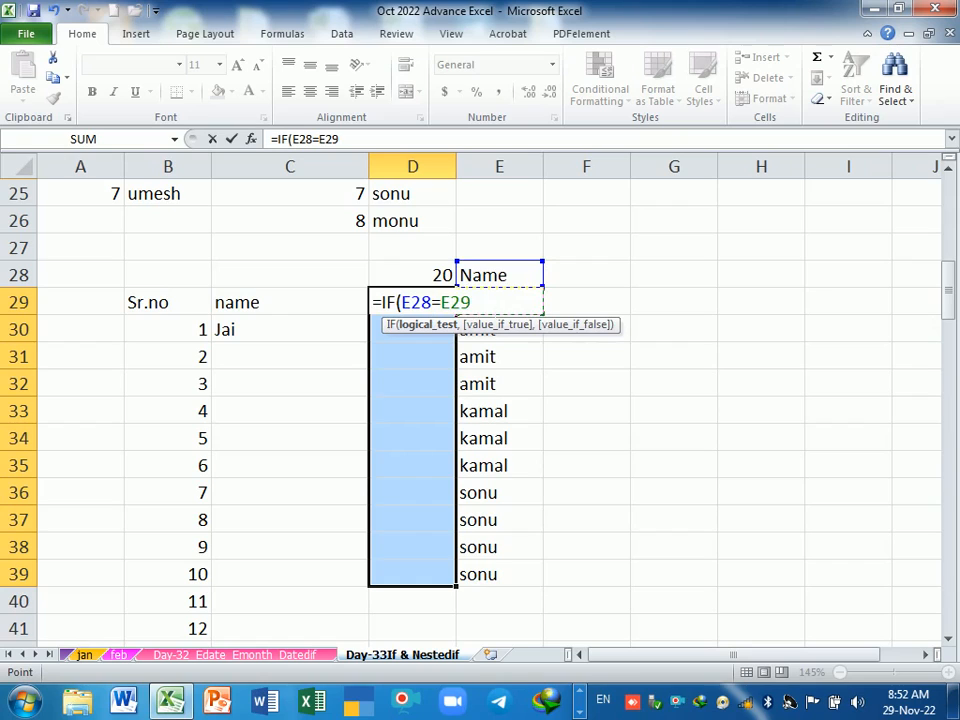
type(",")
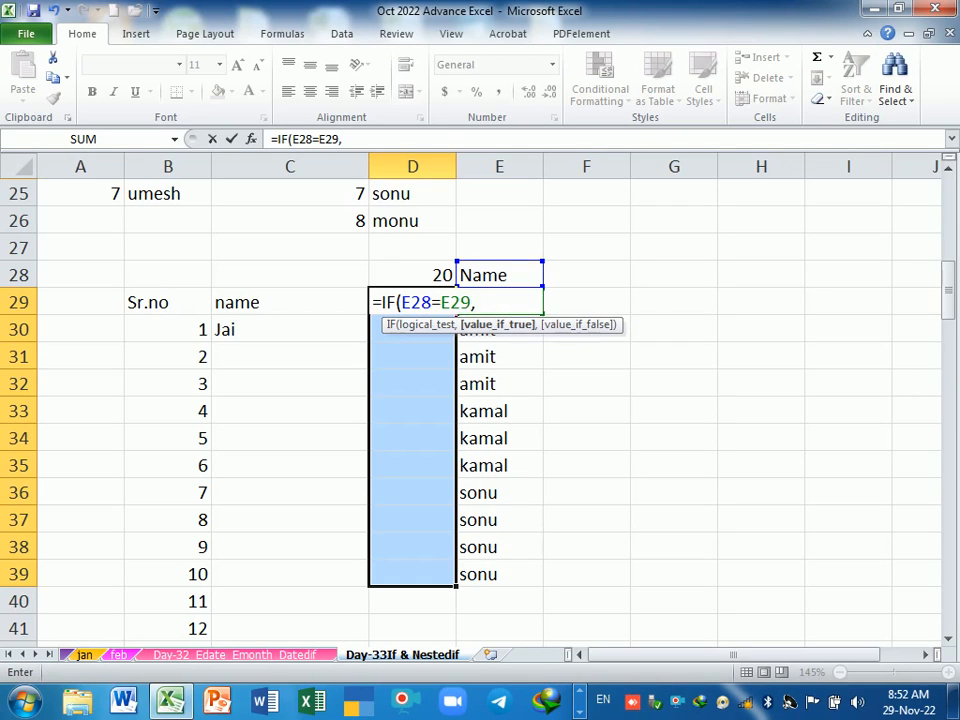
left_click(486, 275)
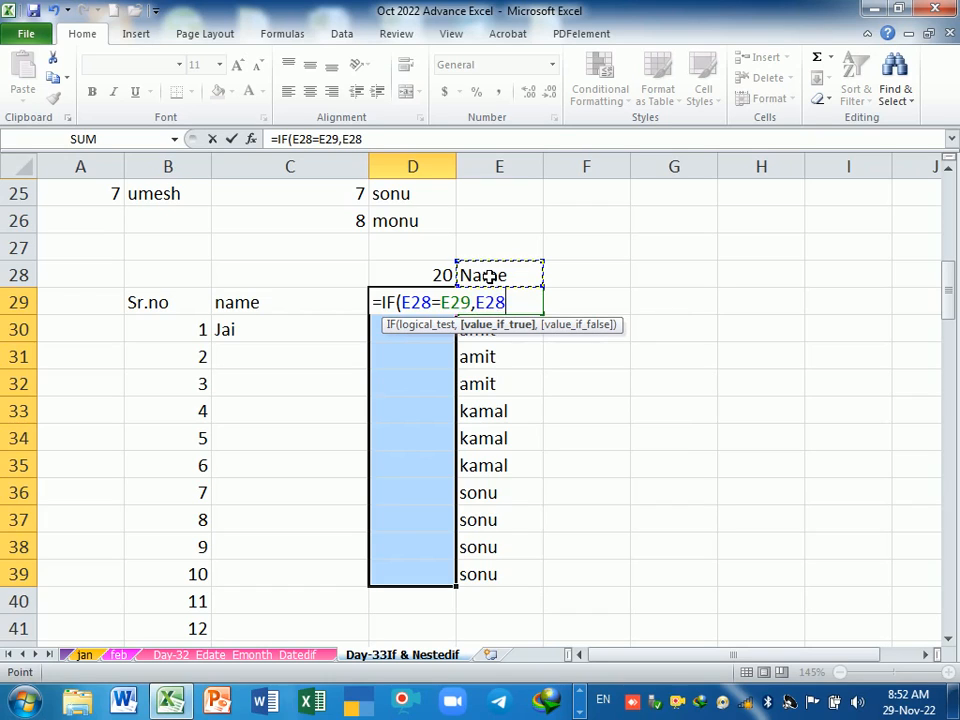
type("+1,")
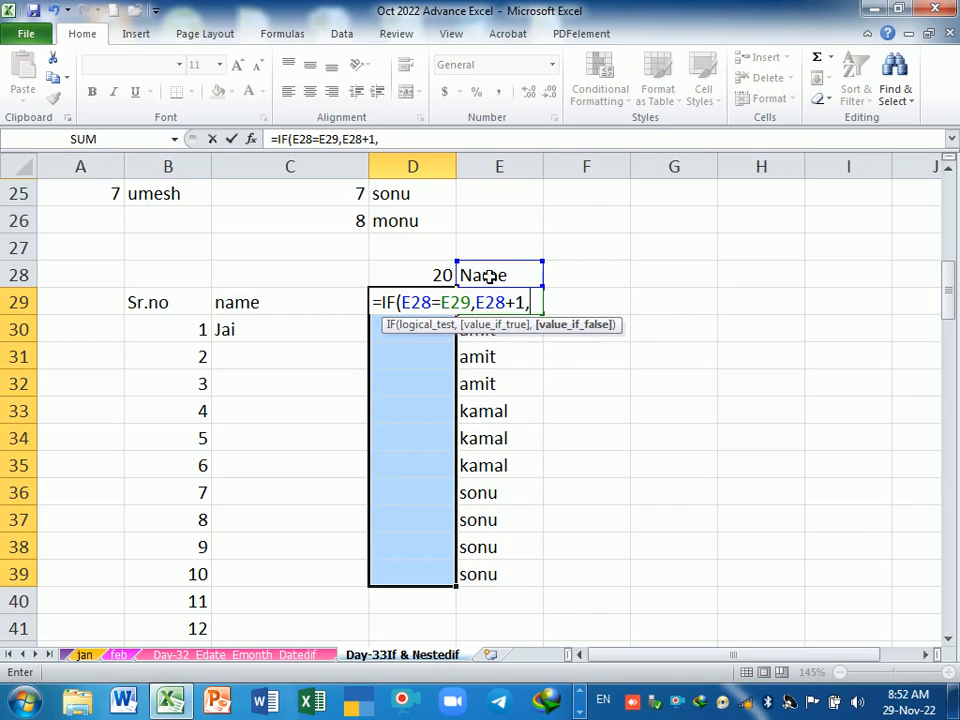
type("1")
key("Return")
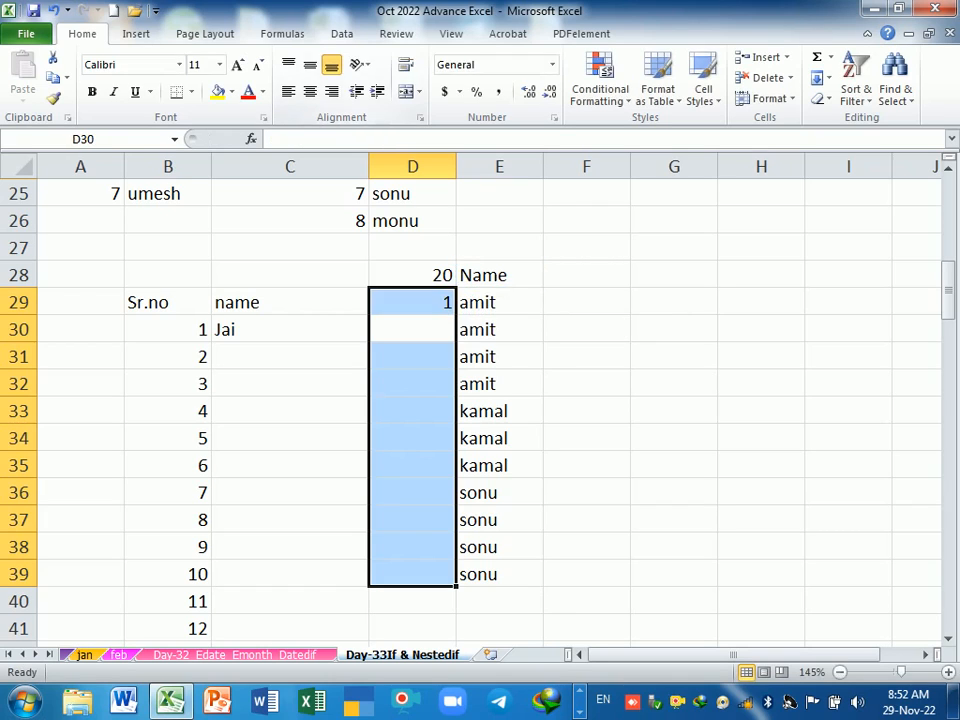
Step: Make the E29 reference in D29's logical test absolute as $E$29 and fill the formula down through D39
left_click(439, 302)
double_click(439, 302)
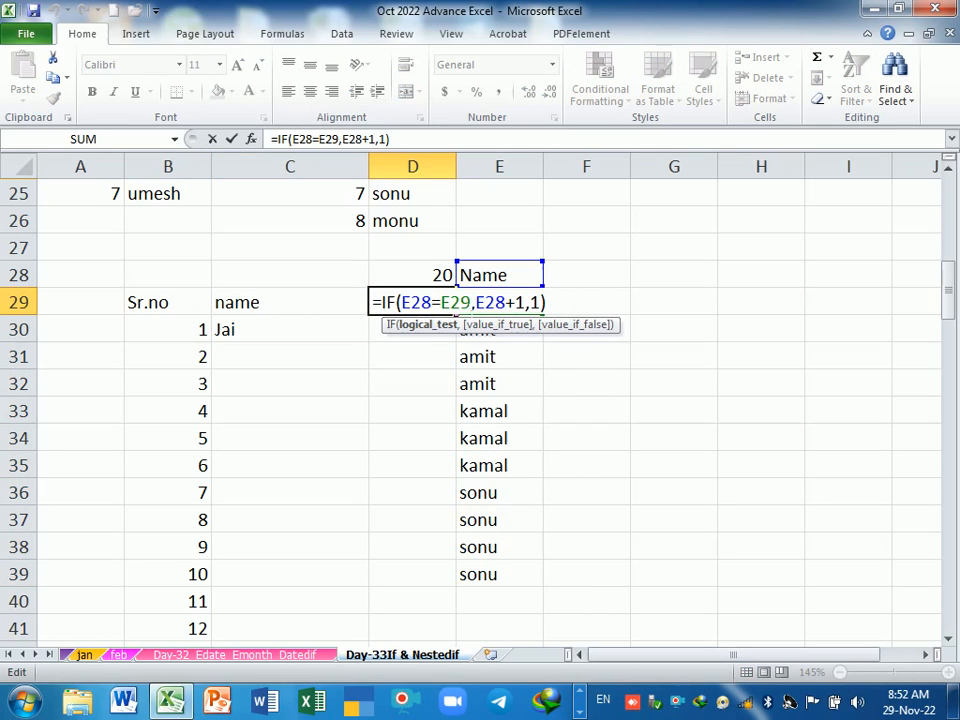
left_click(445, 302)
key("F4")
key("Return")
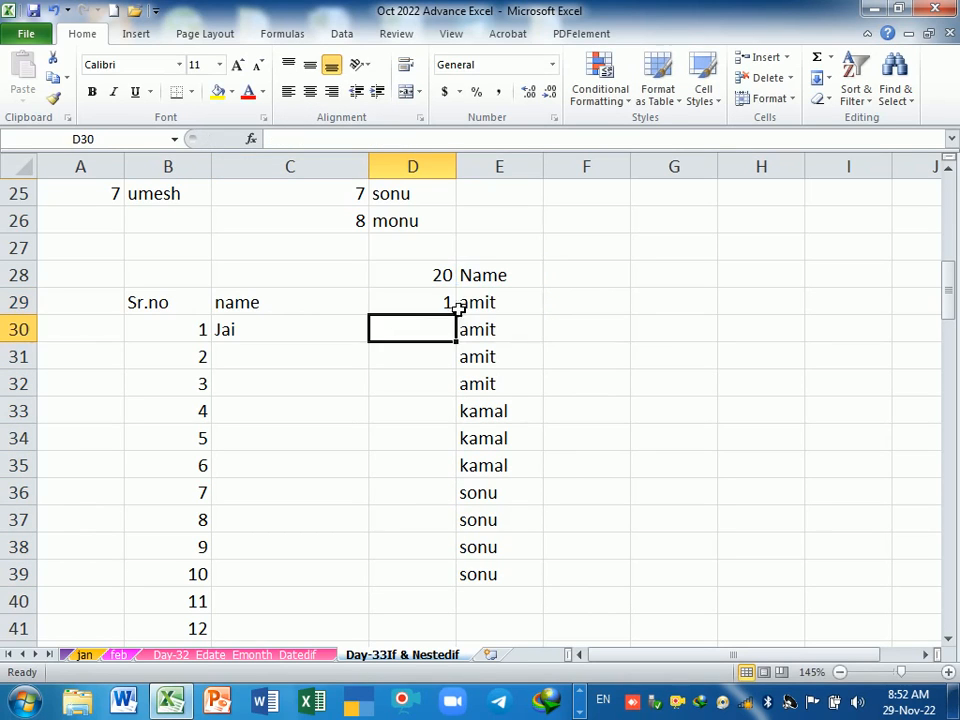
left_click(448, 304)
left_click_drag(456, 315, 458, 585)
Step: Change D29's logical test to $E$28=E29, with E29 relative and E28 absolute, and refill the formula down through D39
left_click(441, 311)
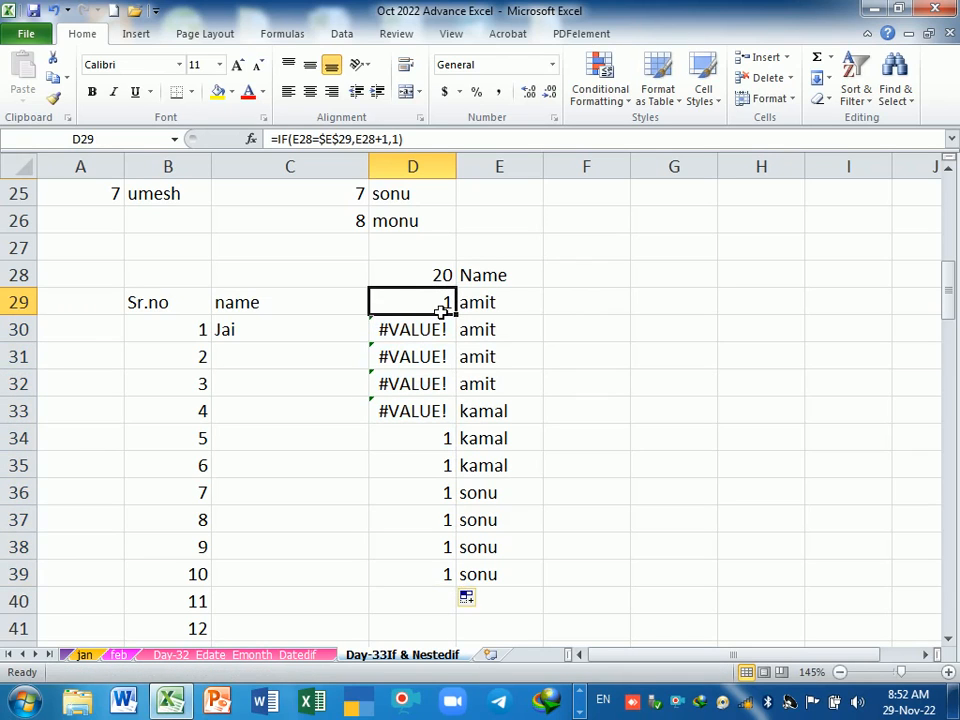
double_click(441, 311)
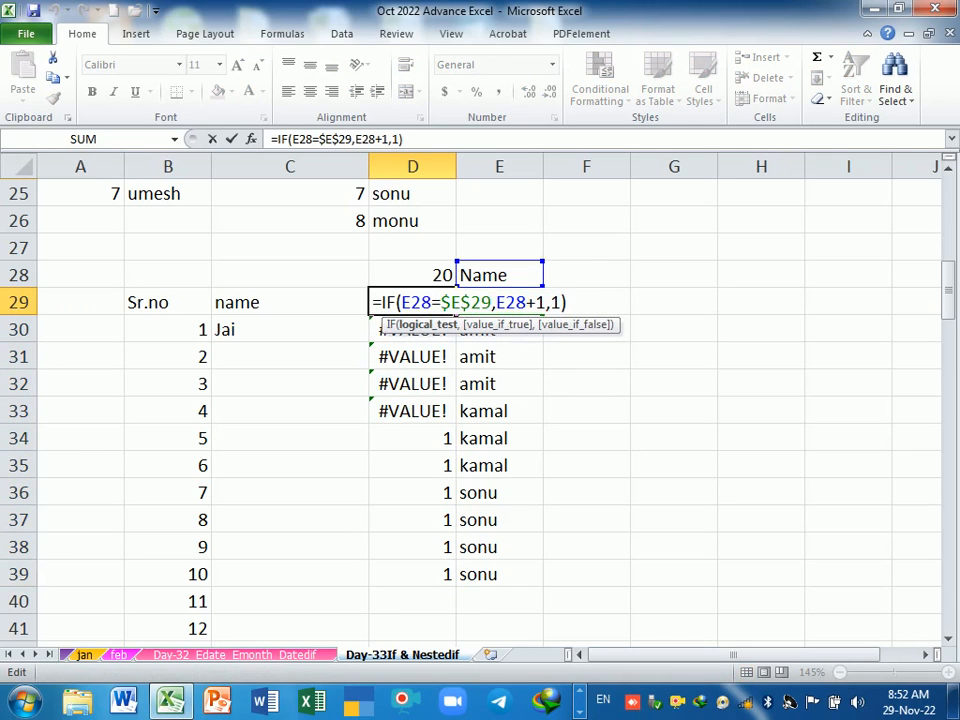
left_click(431, 302)
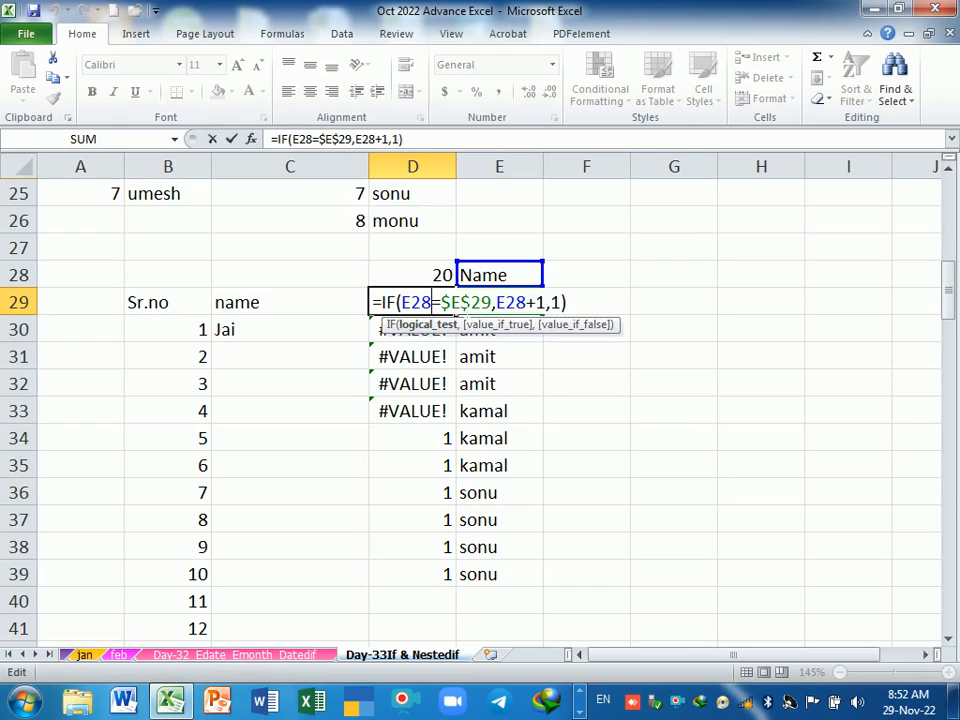
key("F4")
key("F4")
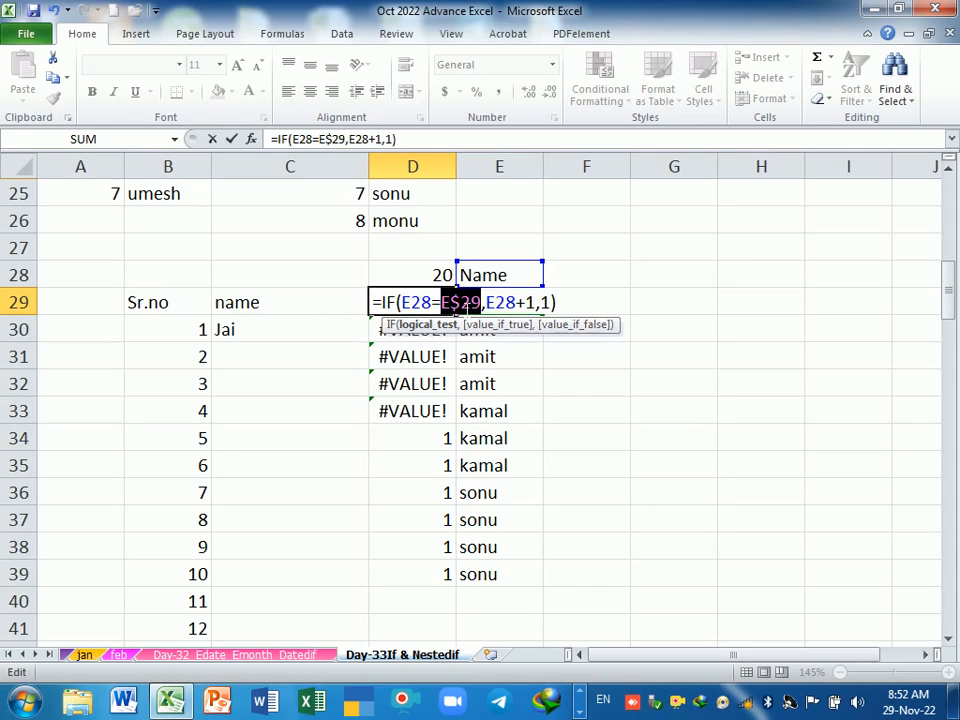
key("F4")
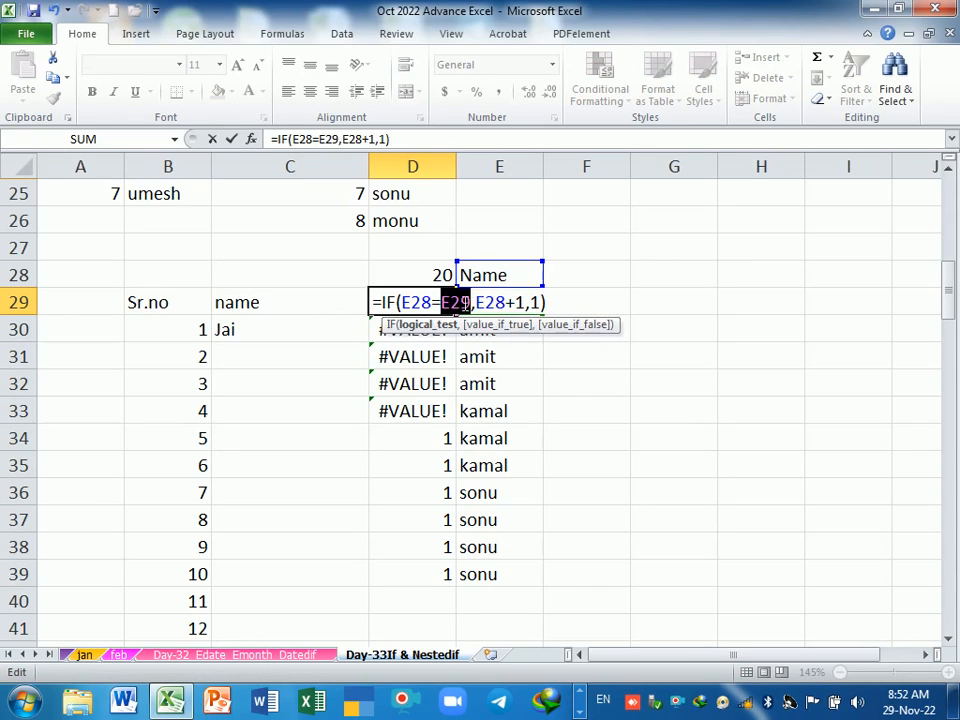
key("F4")
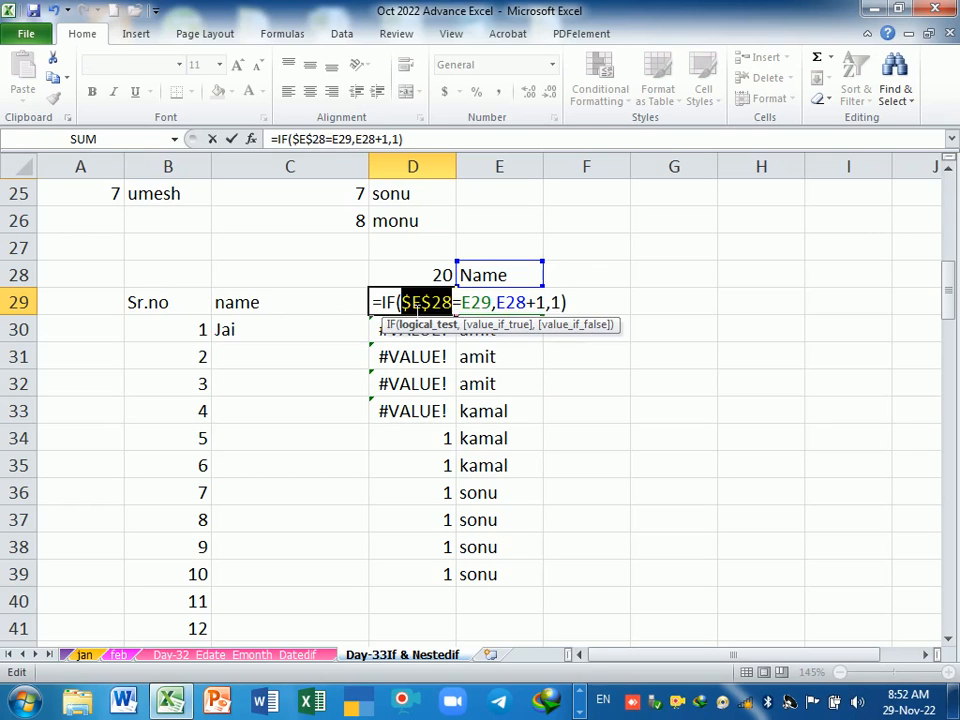
key("Return")
key("Up")
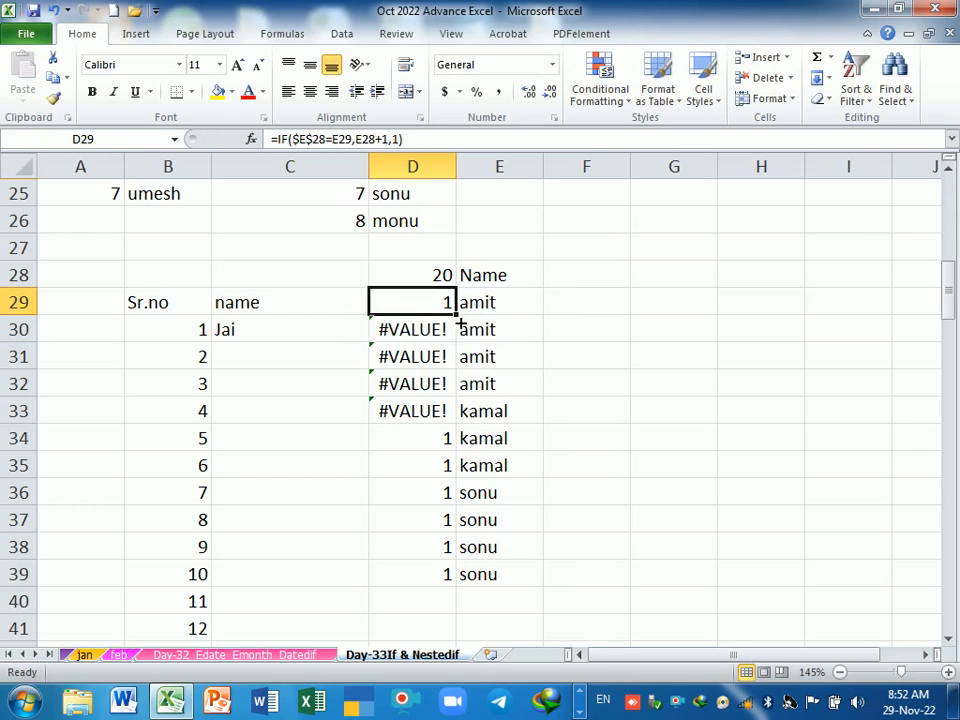
left_click_drag(456, 316, 452, 590)
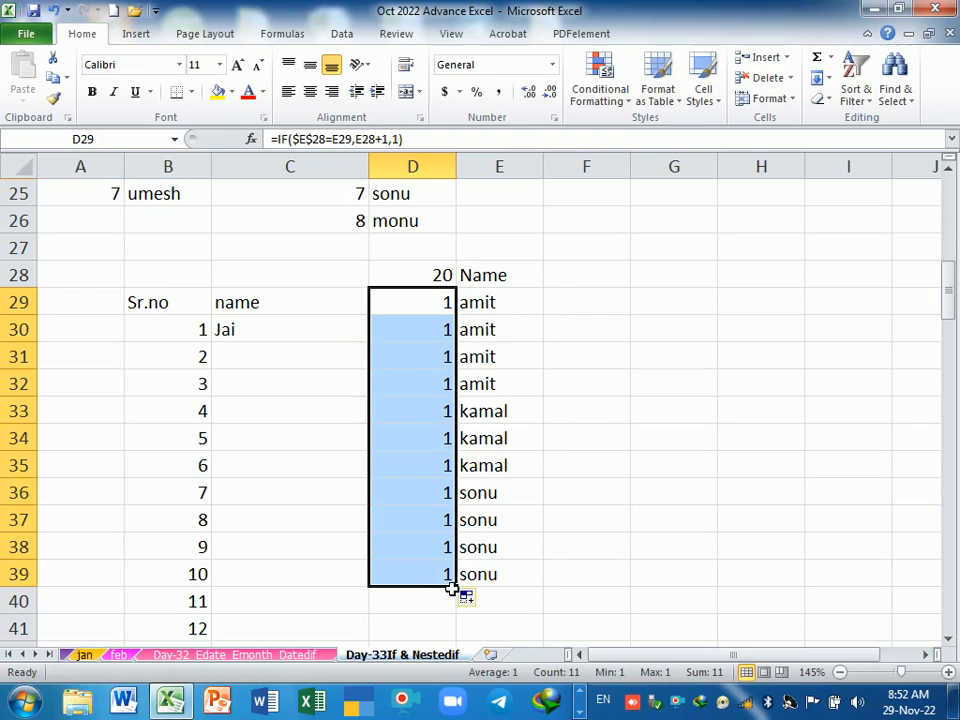
Step: Inspect the value_if_true reference in D29's formula and copy the formula down again through D39
double_click(446, 302)
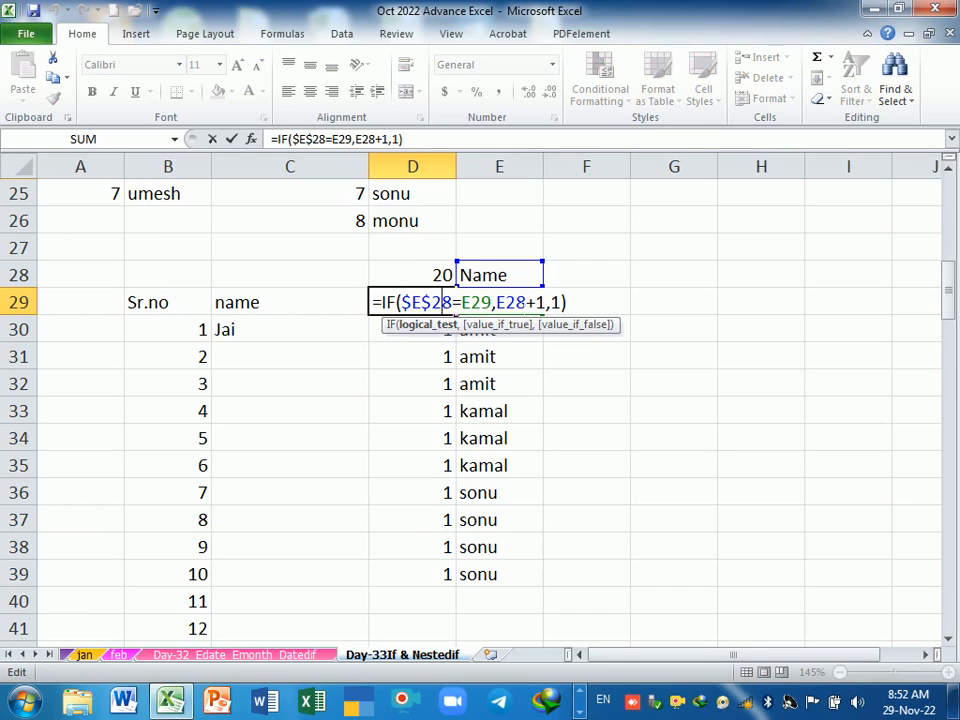
left_click(516, 302)
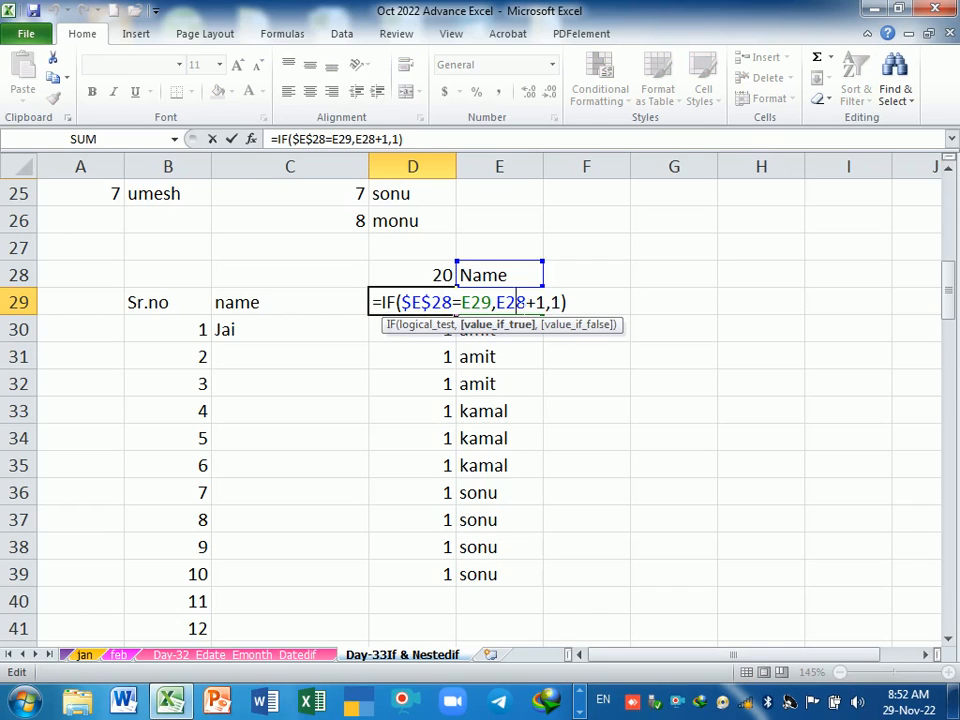
key("Return")
left_click(446, 298)
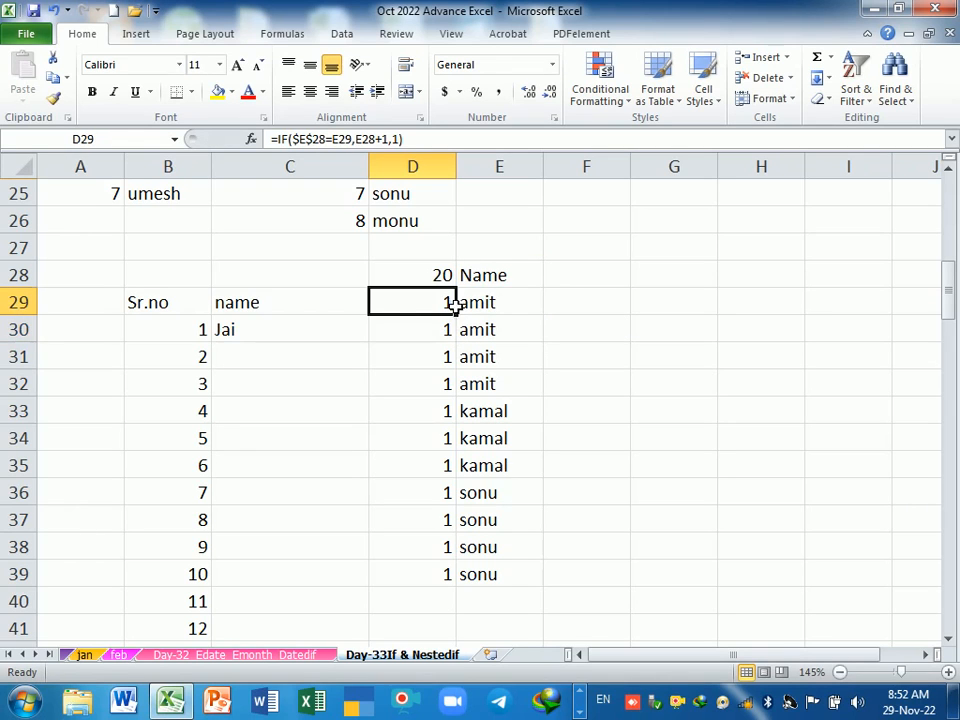
left_click_drag(463, 323, 468, 595)
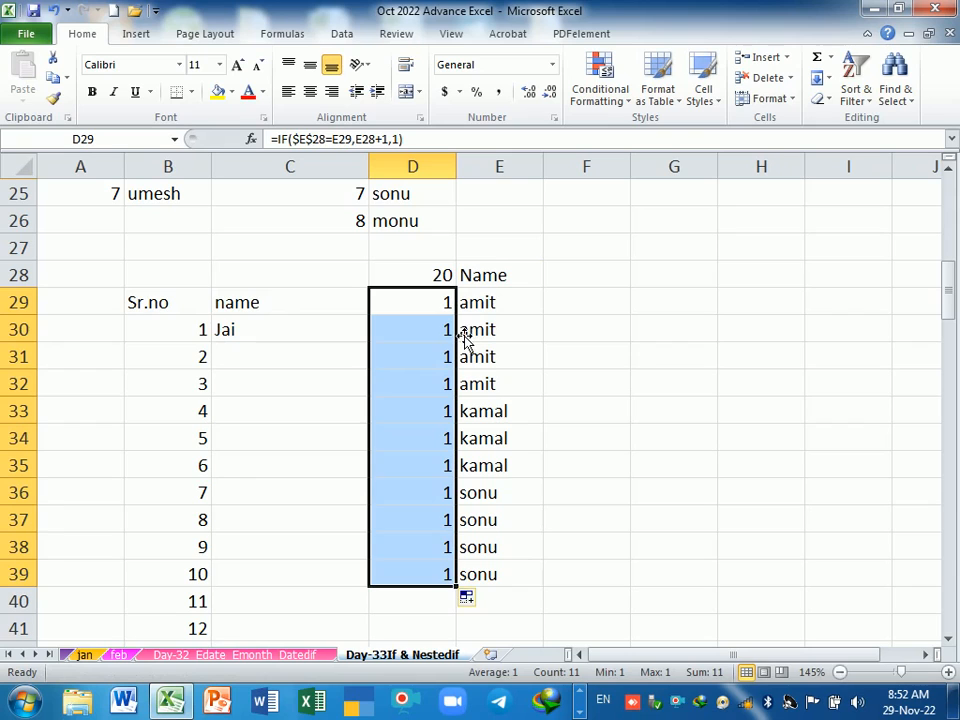
Step: Replace the contents of D29:D39 with the formula =IF(E29=E28,E28+1,1), entered in D29 and filled down through D39
key("Delete")
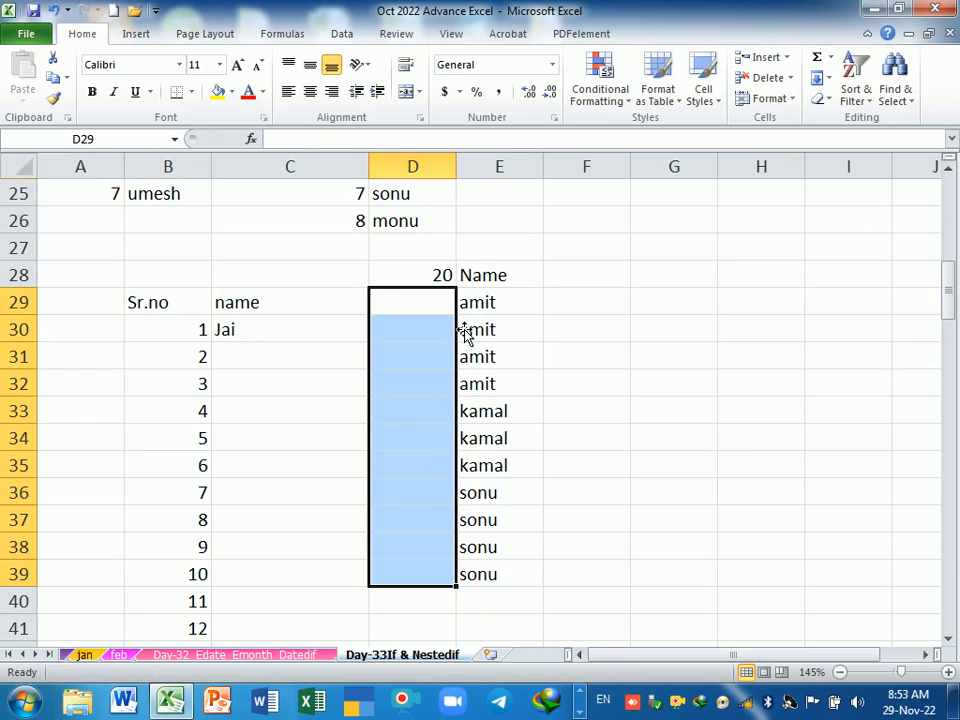
type("=if")
key("Tab")
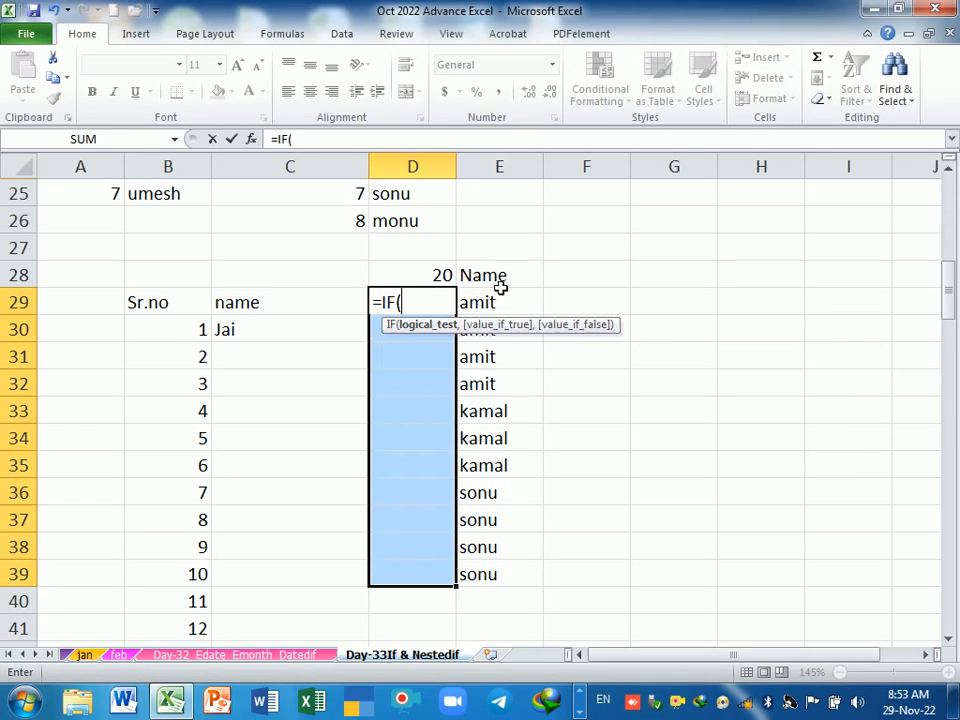
left_click(483, 311)
type("=")
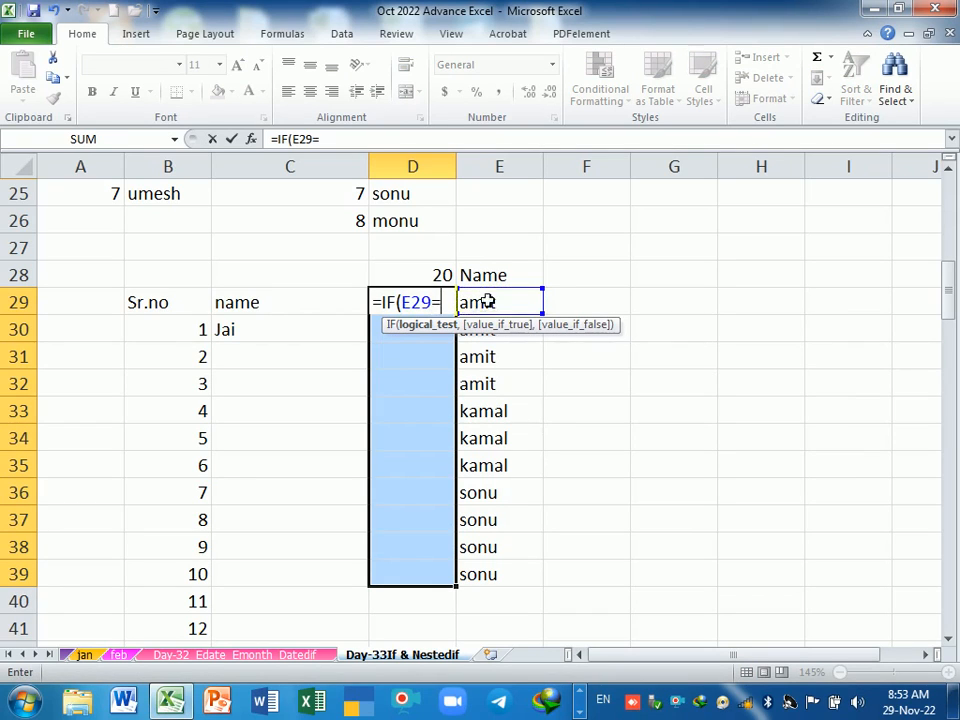
left_click(495, 277)
type(",")
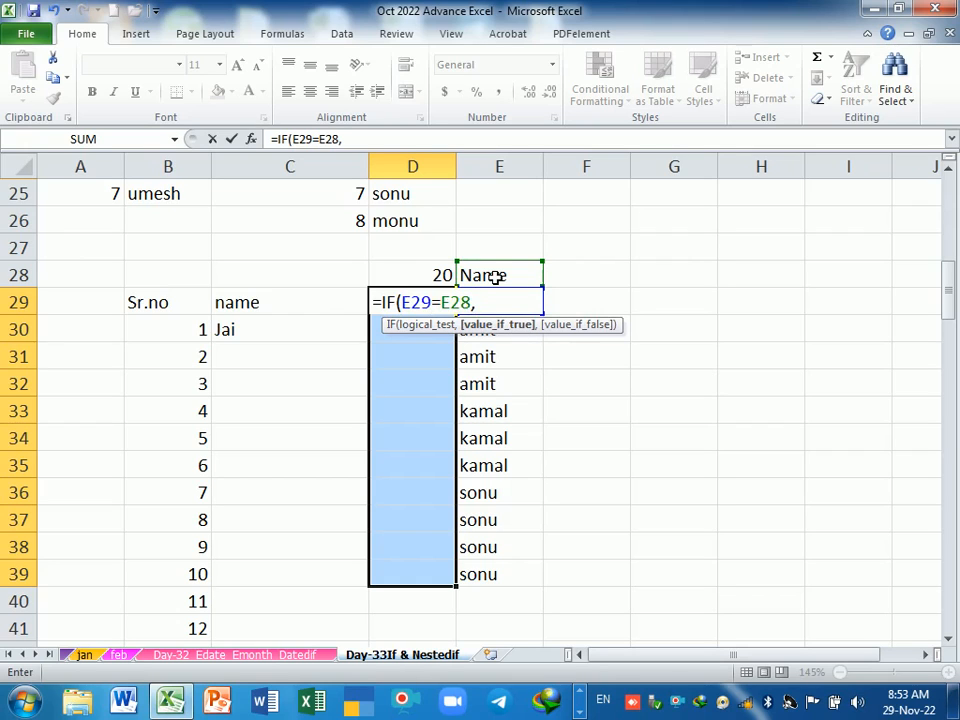
left_click(495, 277)
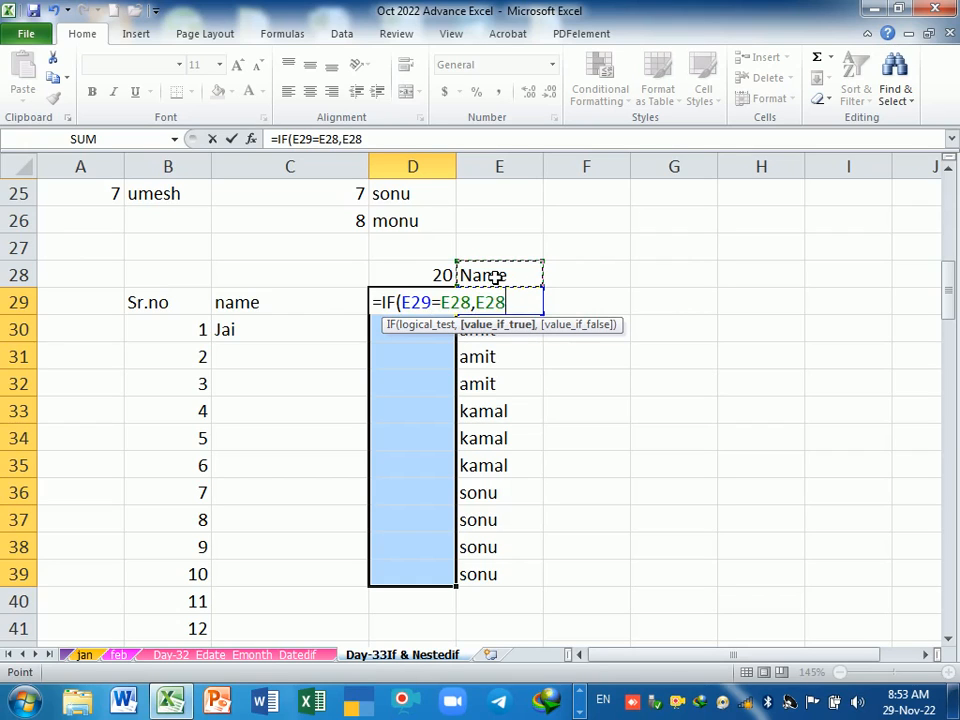
type("+1")
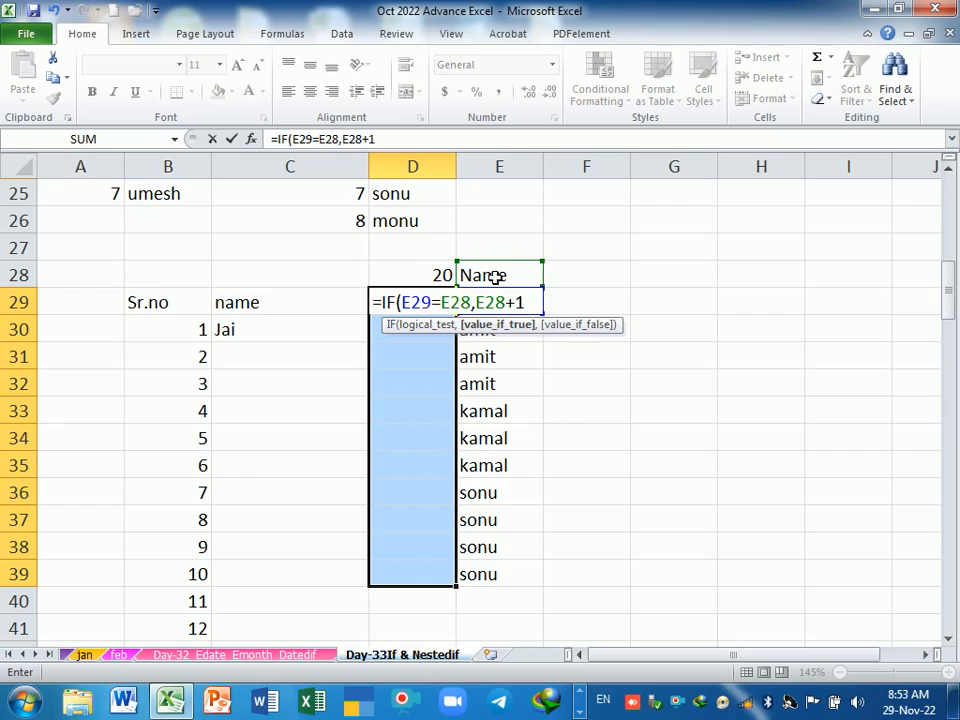
type(",")
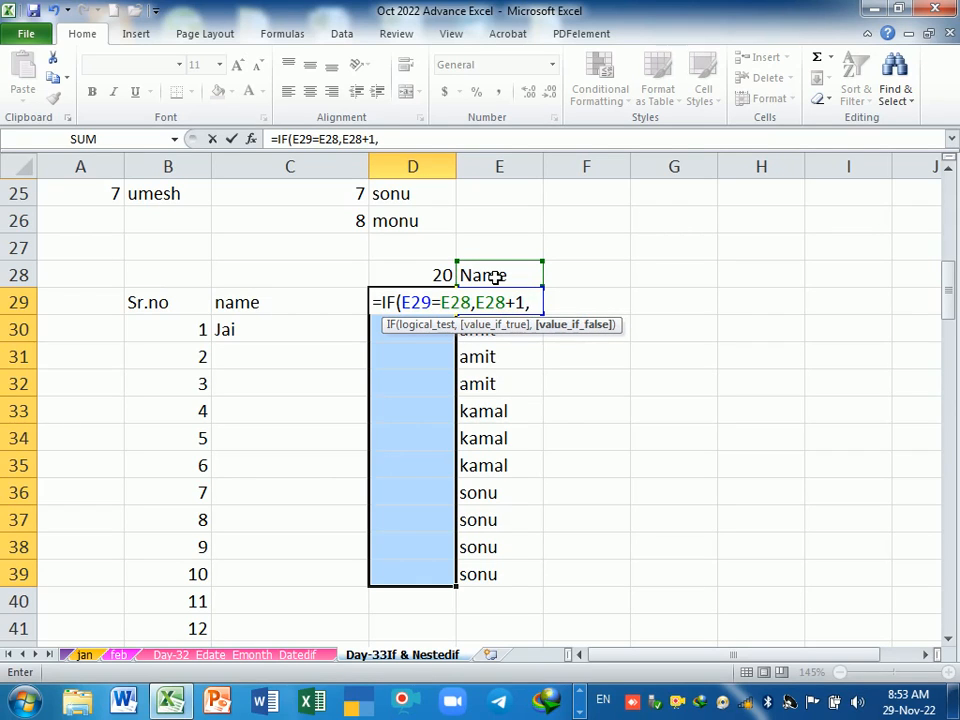
type("1")
key("Return")
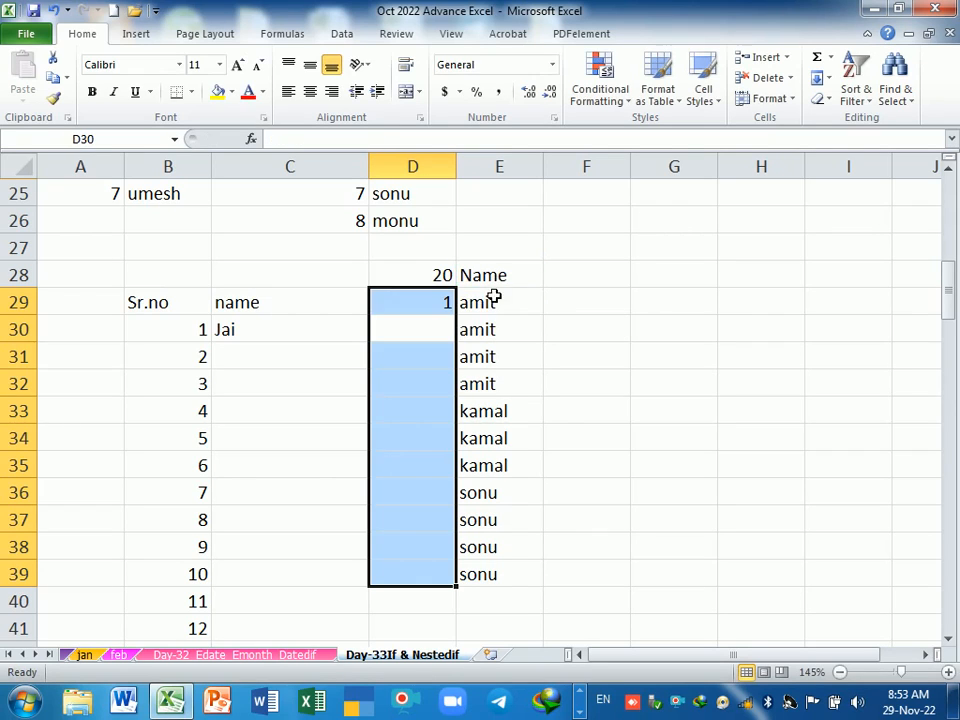
left_click(444, 305)
left_click_drag(455, 315, 466, 575)
Step: Make the E28 reference in D29's logical test absolute as $E$28 and refill the formula down through D39
double_click(430, 304)
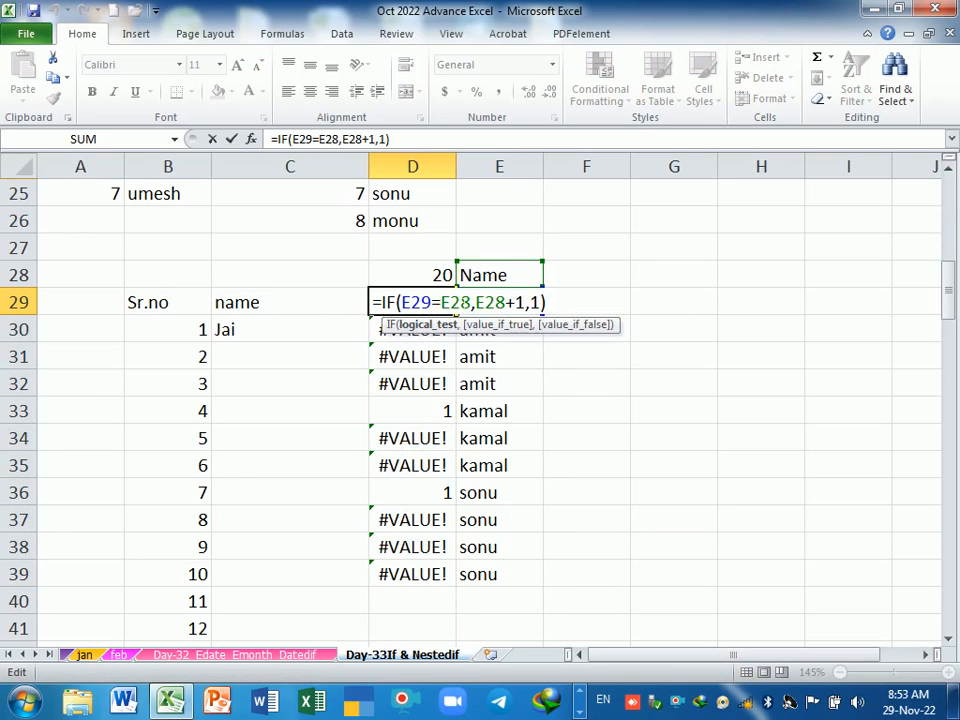
left_click(450, 302)
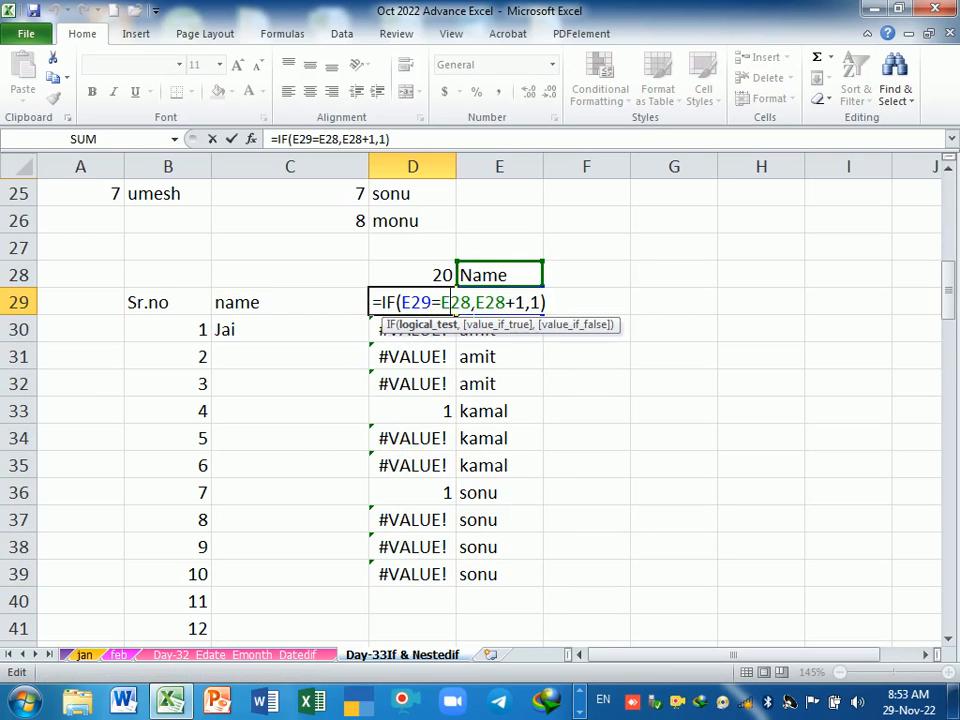
key("F4")
key("Return")
left_click(441, 313)
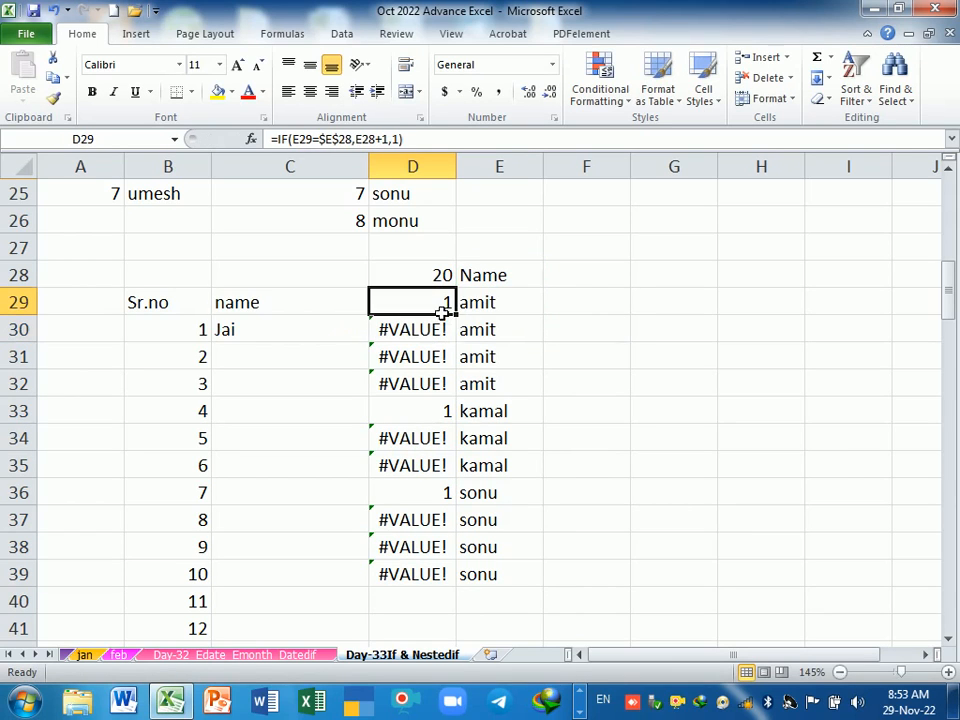
left_click_drag(459, 313, 463, 578)
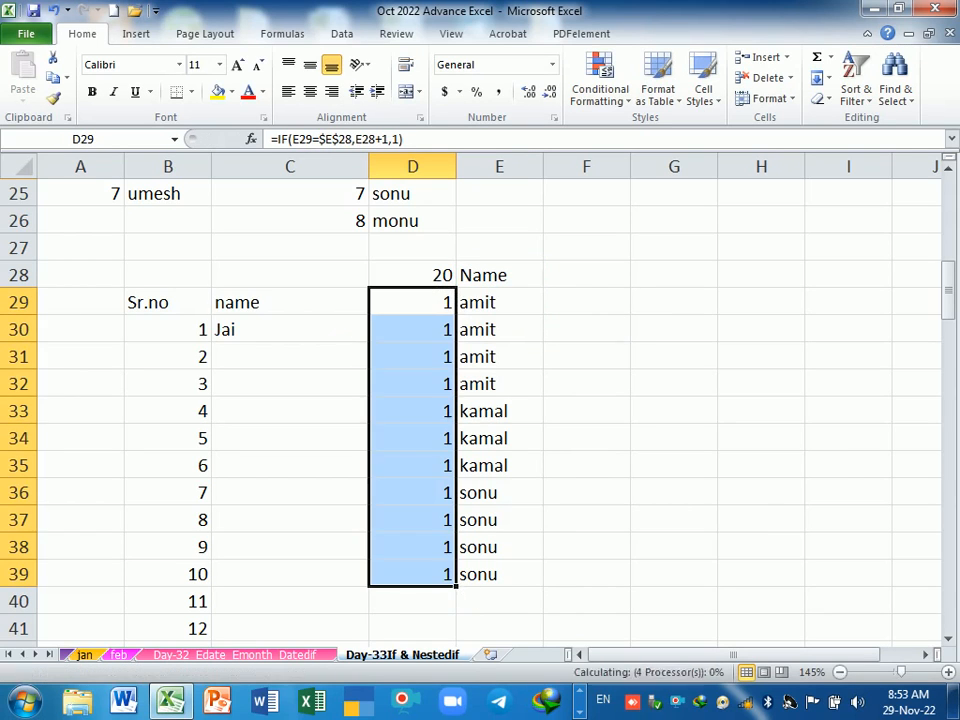
Step: Make the E28 reference in D29's value_if_true argument absolute as $E$28 and refill the formula down through D39
double_click(448, 302)
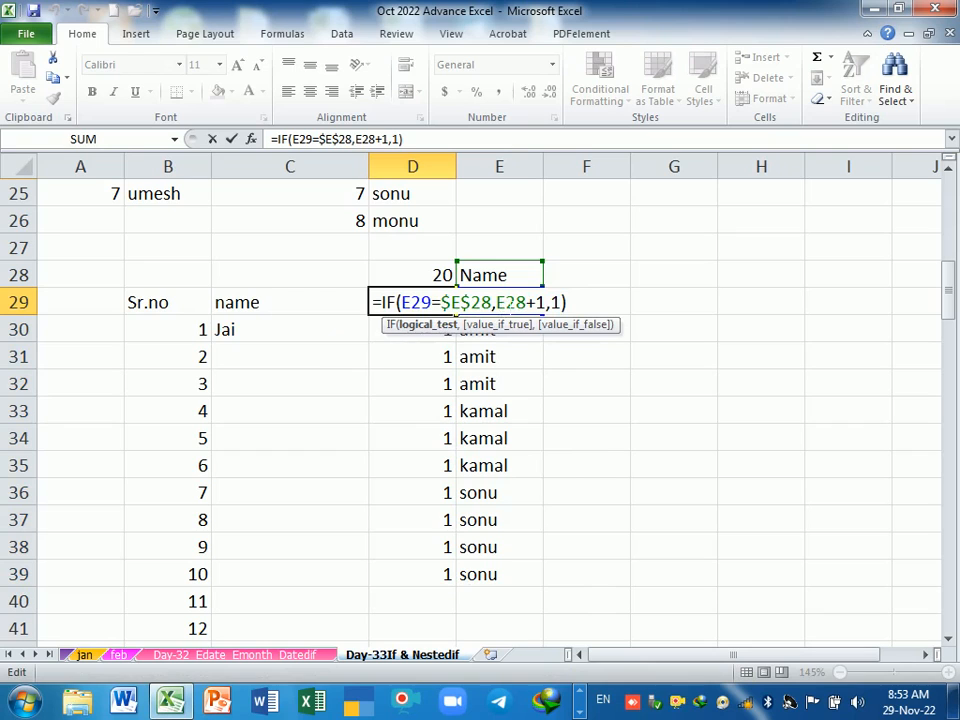
left_click_drag(497, 303, 503, 303)
key("F4")
key("Return")
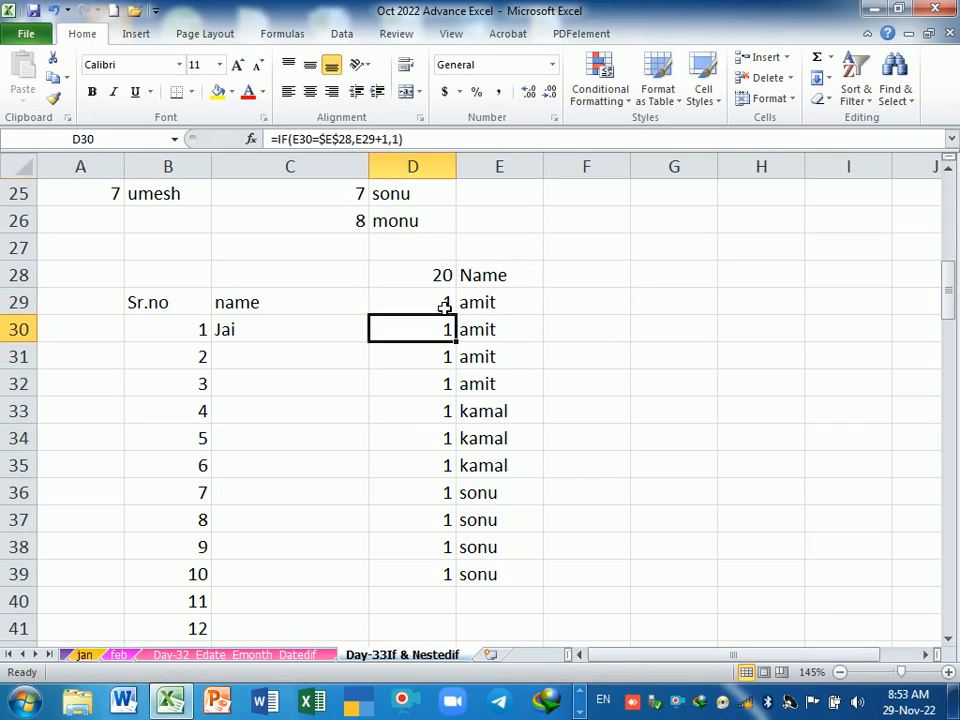
left_click(443, 305)
left_click_drag(457, 316, 463, 588)
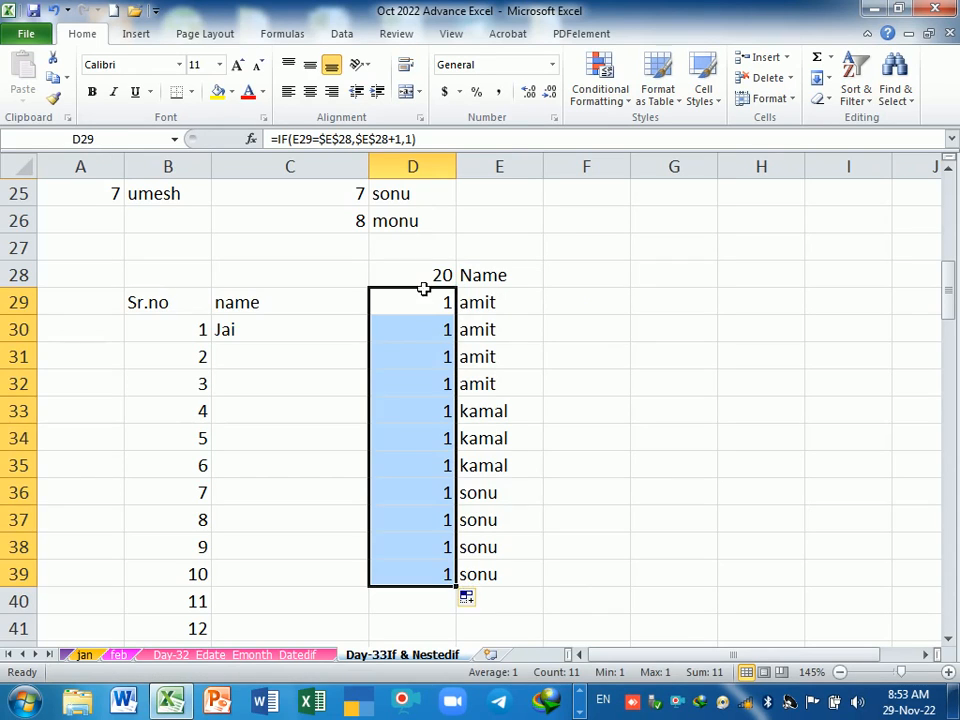
Step: Clear the range D28:E39 and enter the heading Salary in D28
left_click_drag(424, 283, 499, 576)
key("Delete")
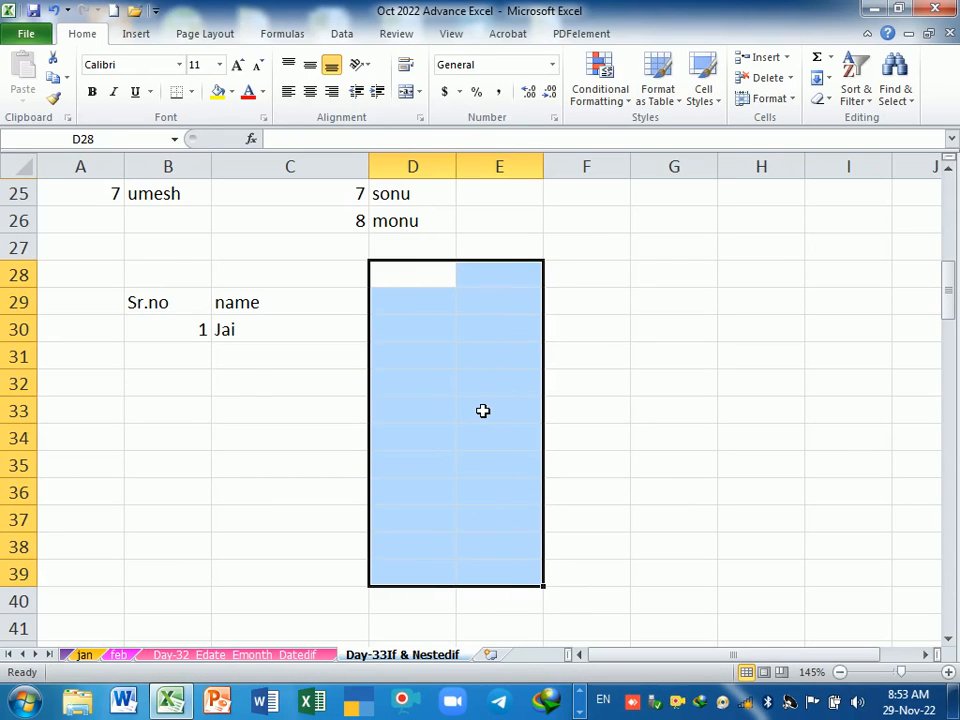
scroll(482, 409, "up", 1)
scroll(471, 396, "down", 1)
left_click(427, 269)
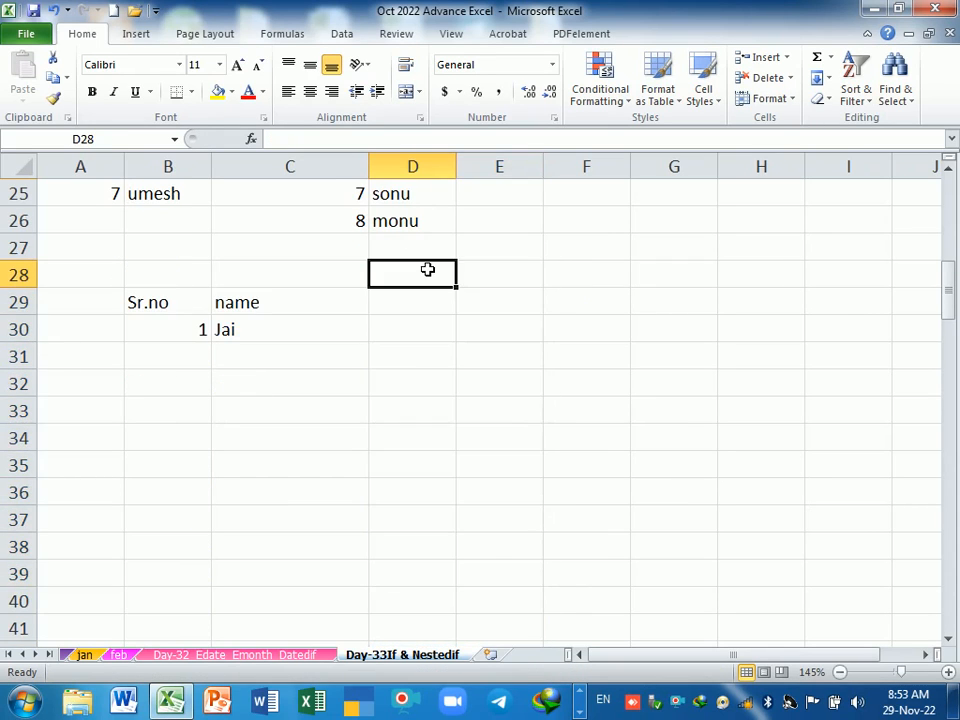
type("Salar")
key("BackSpace")
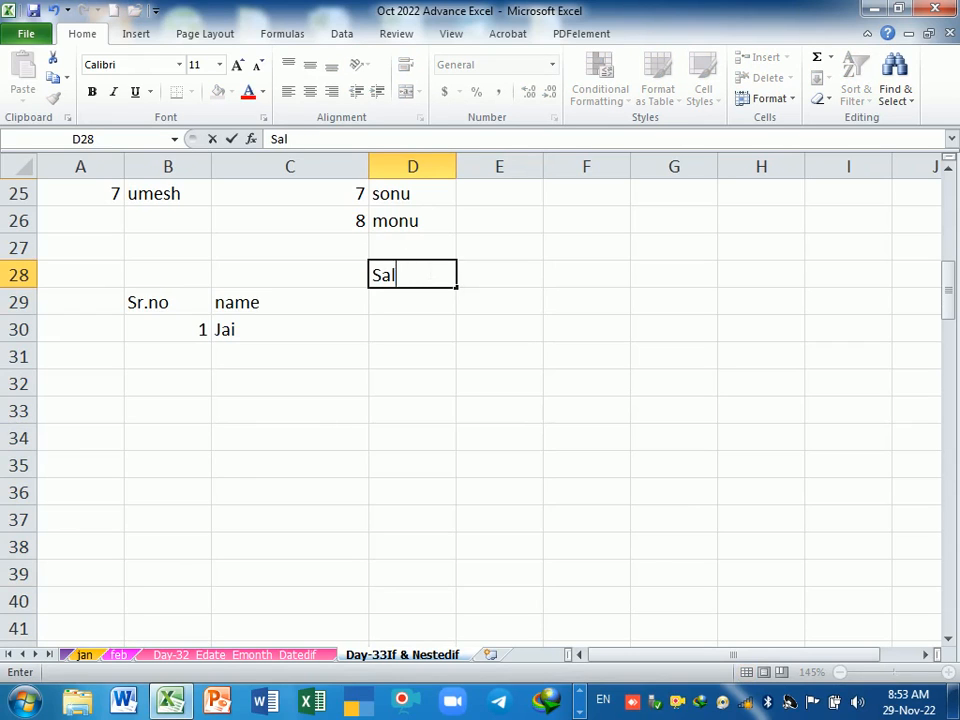
type("ary")
key("Return")
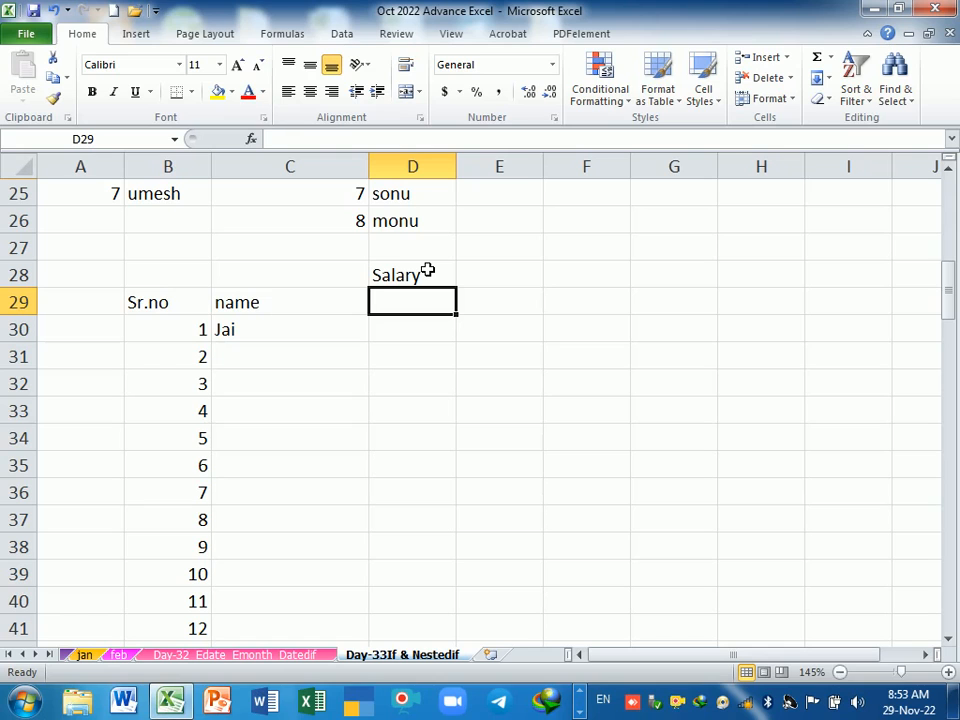
Step: Enter 5000, 30000, 20000, 10000, 40000 and 50000 in D29:D34 under the Salary heading
type("5000")
key("Return")
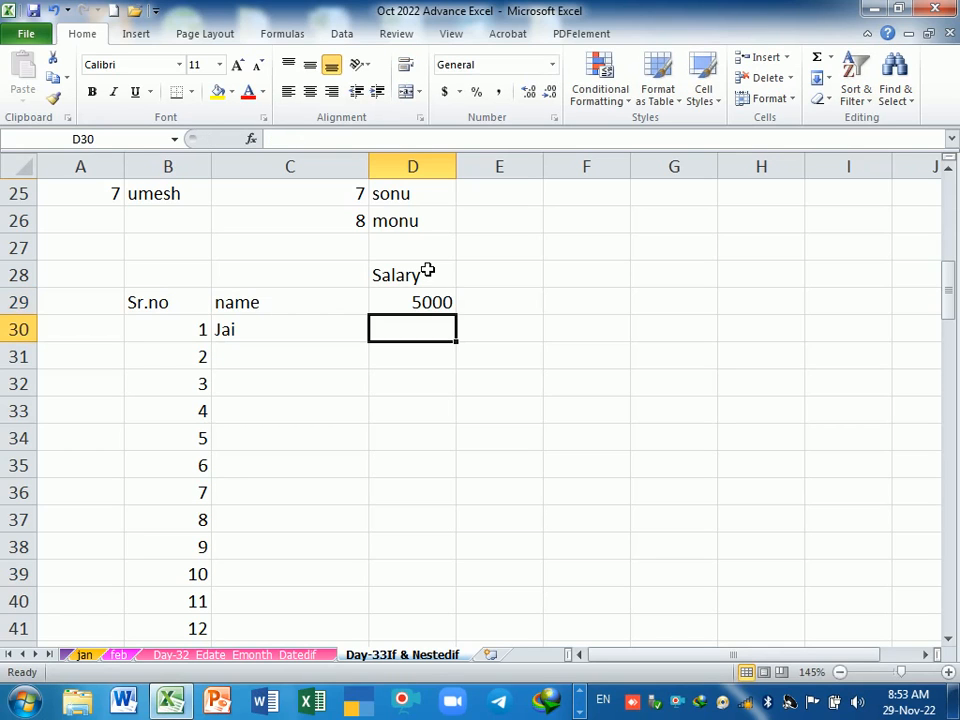
type("30000")
key("Return")
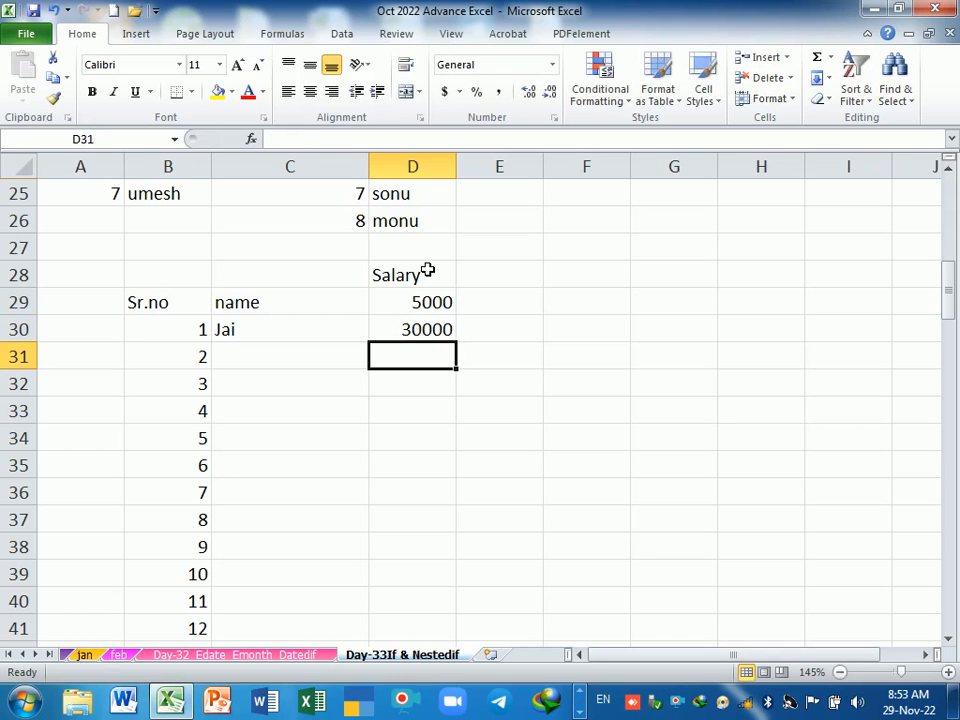
type("20000")
key("Return")
type("1")
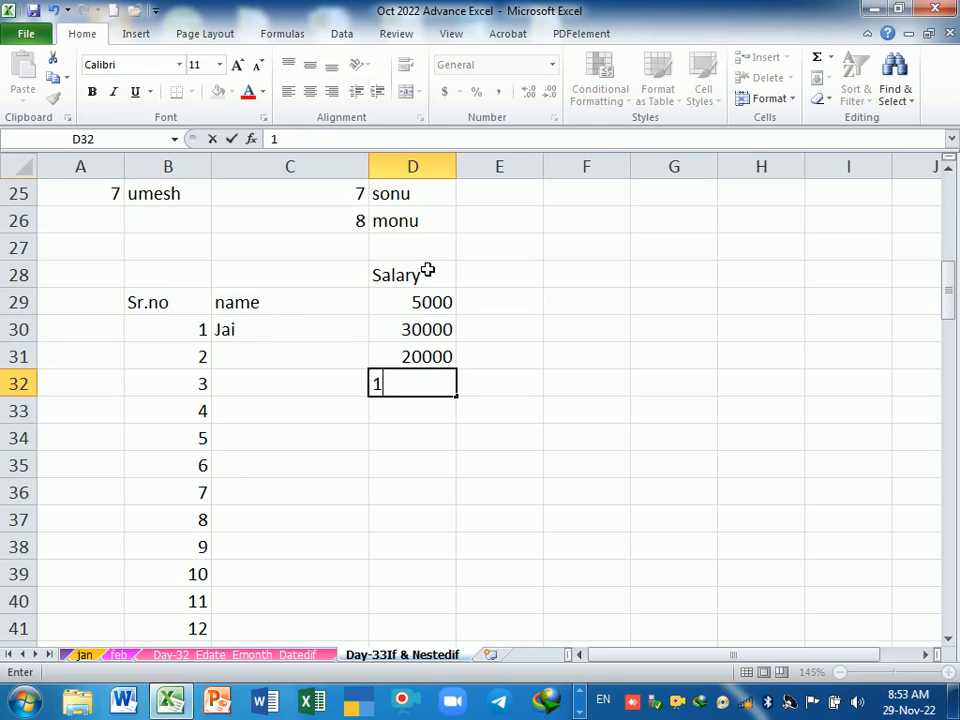
type("0000")
key("Return")
type("40000")
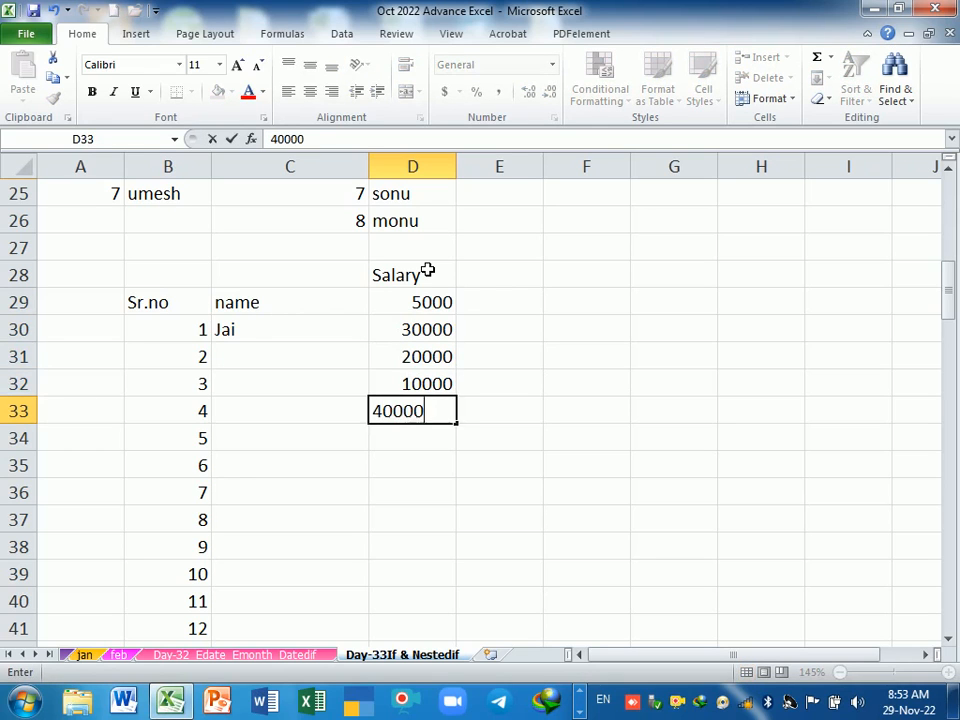
key("Return")
type("50000")
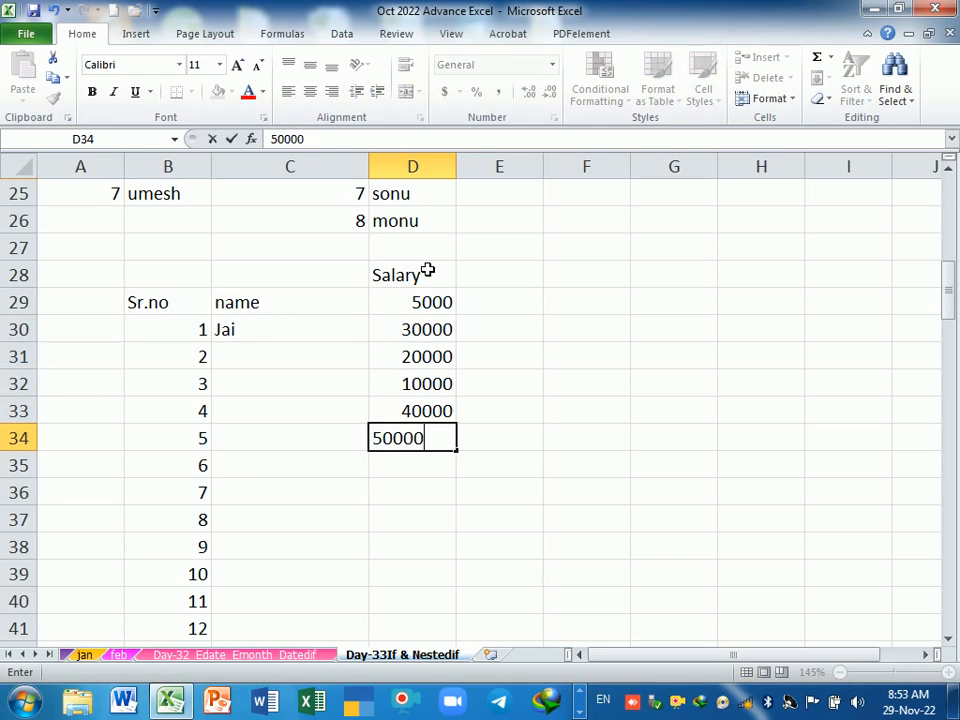
key("Return")
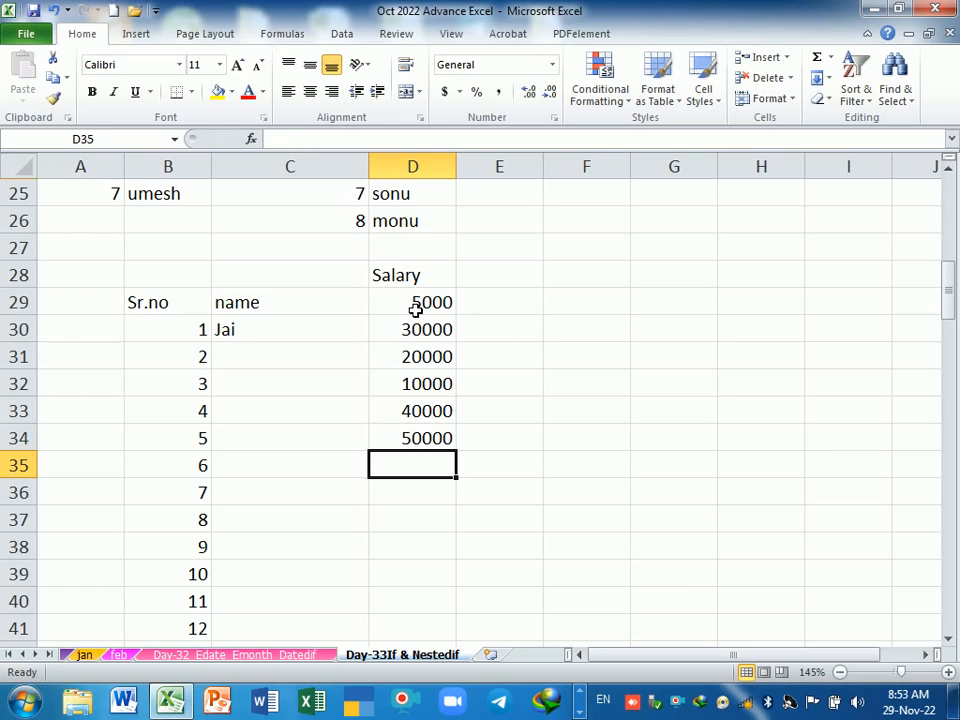
Step: Change the first salary, in D29, to 30000
left_click(415, 310)
type("30000")
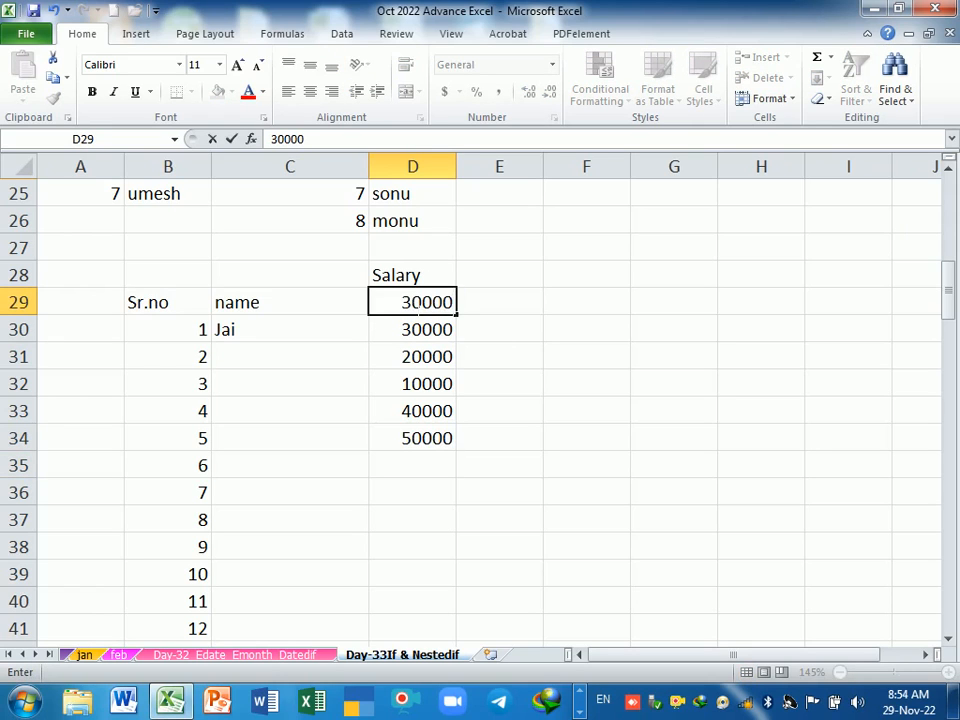
key("Return")
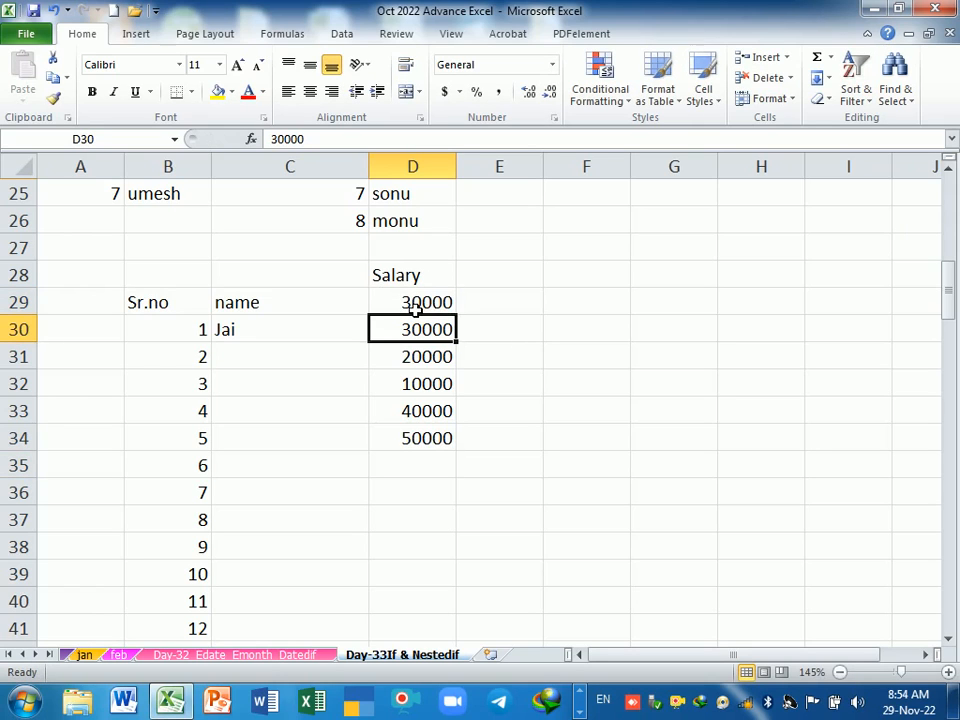
Step: Enter the heading Incentive in F28 and copy it into G28
left_click(578, 277)
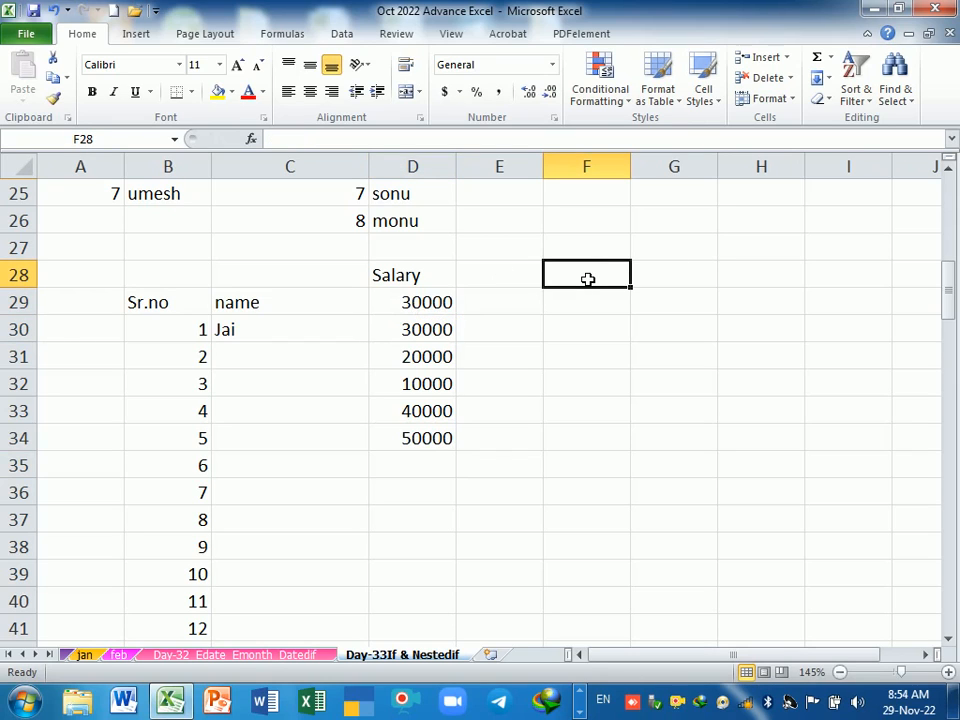
type("Inc")
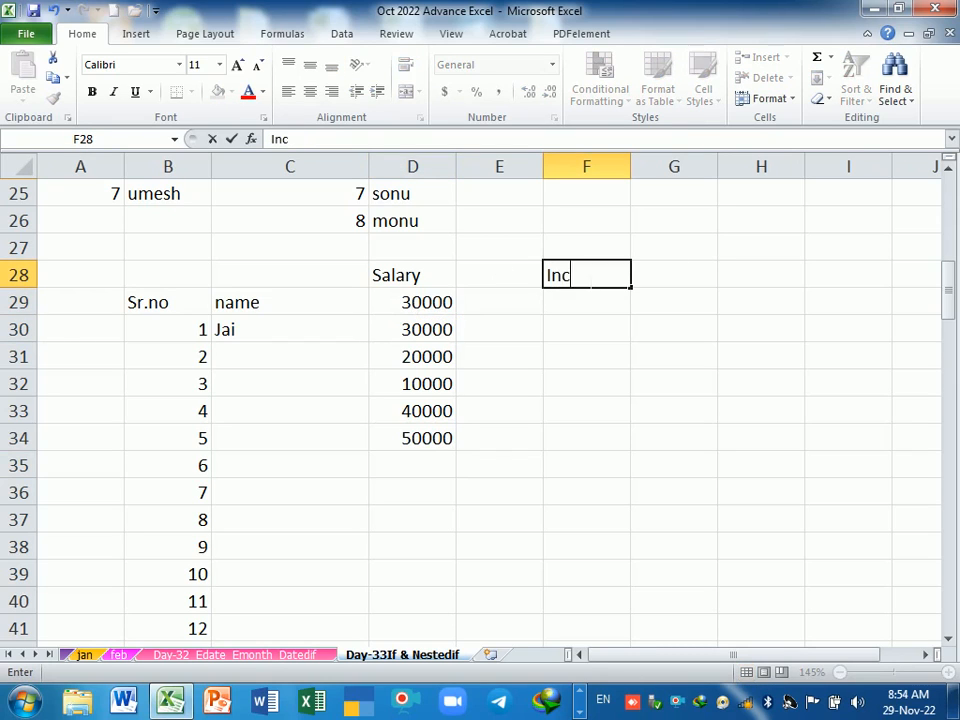
type("entive")
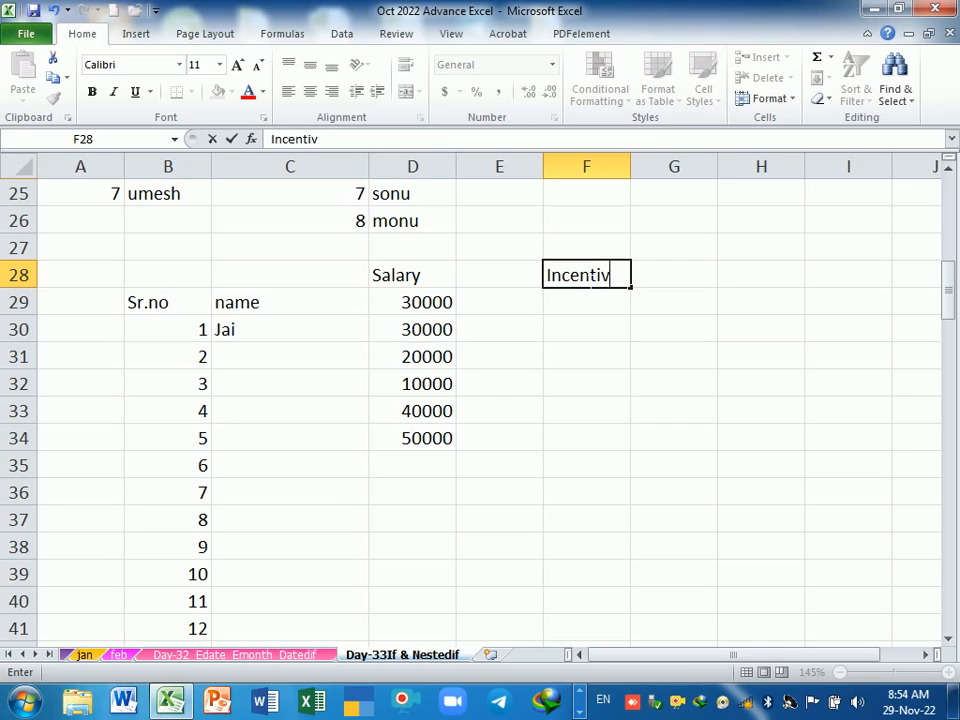
key("Tab")
type("i")
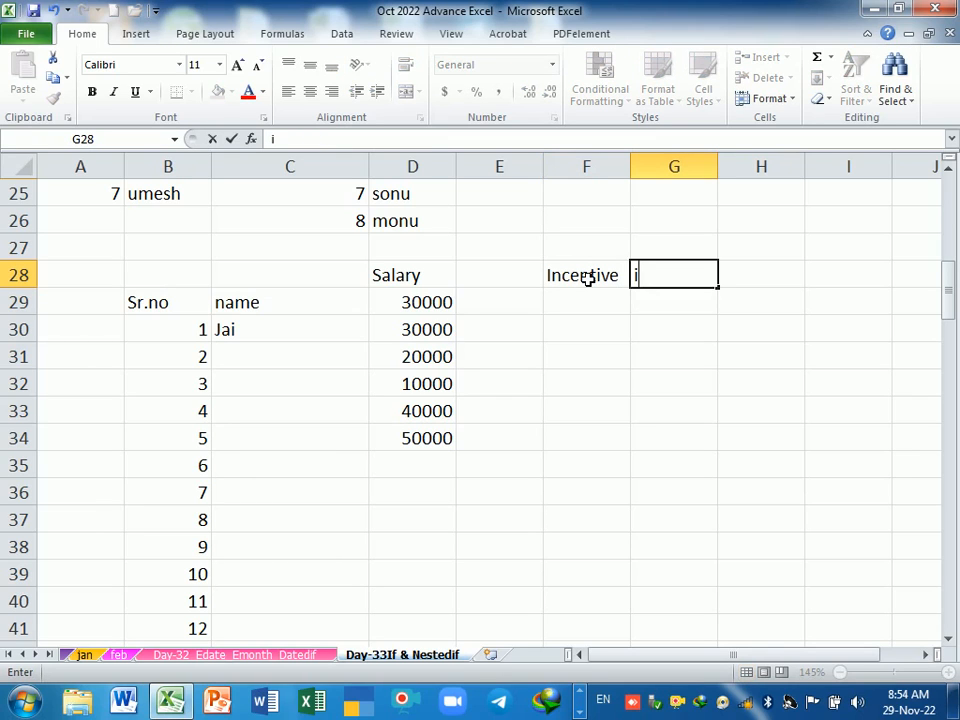
key("BackSpace")
key("Return")
left_click(588, 279)
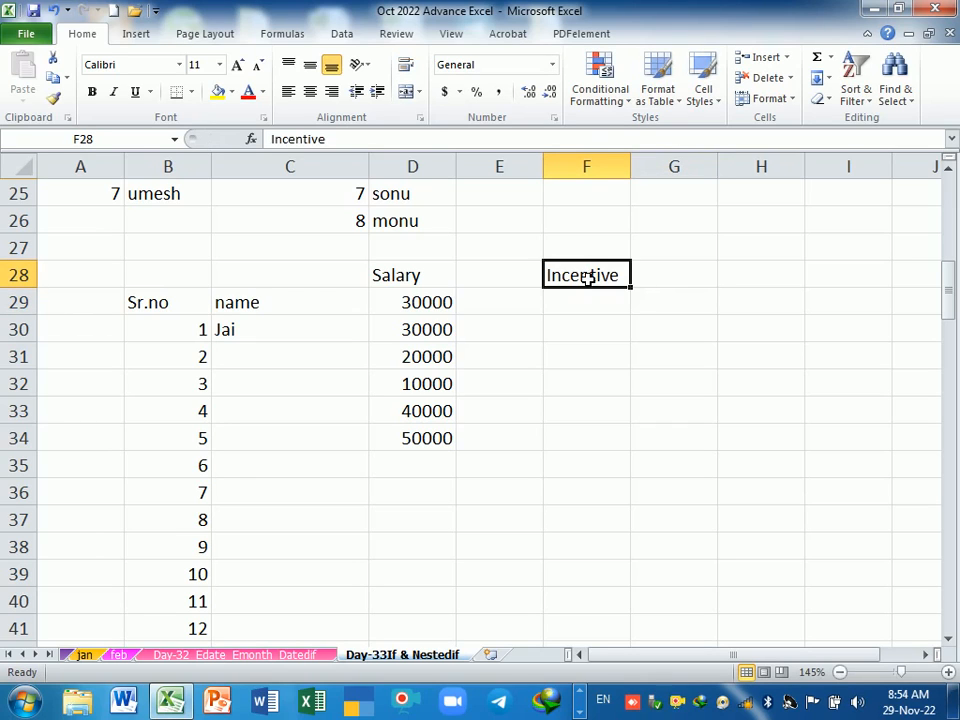
key("Right")
key("ctrl+r")
key("Down")
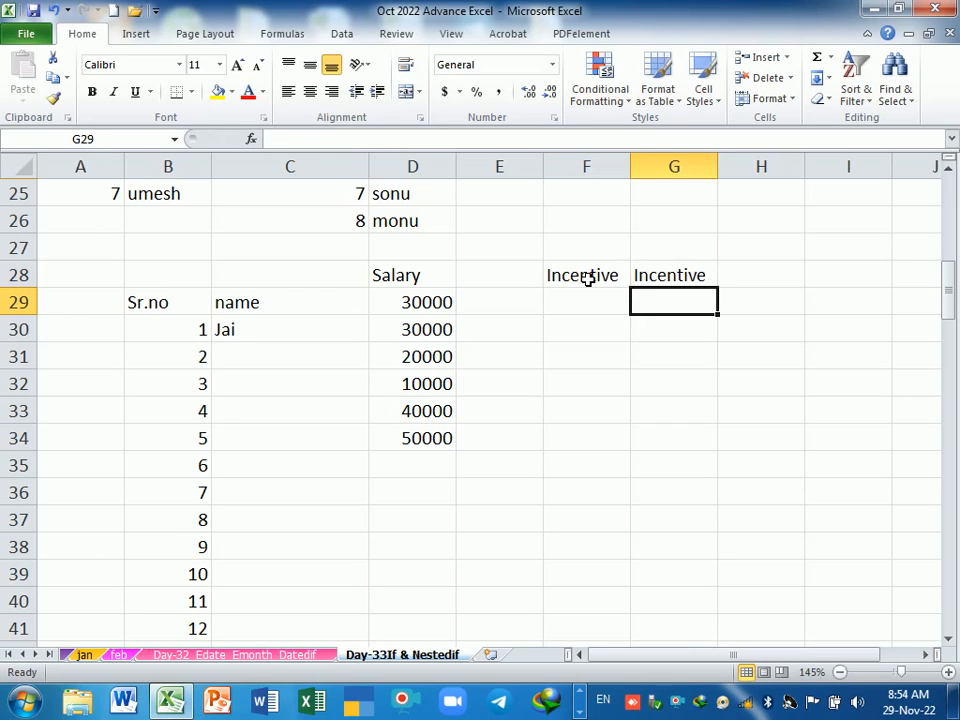
Step: Enter the condition >=35000 in F27 above the first Incentive heading and the rate 10% in F29 below it
left_click(588, 279)
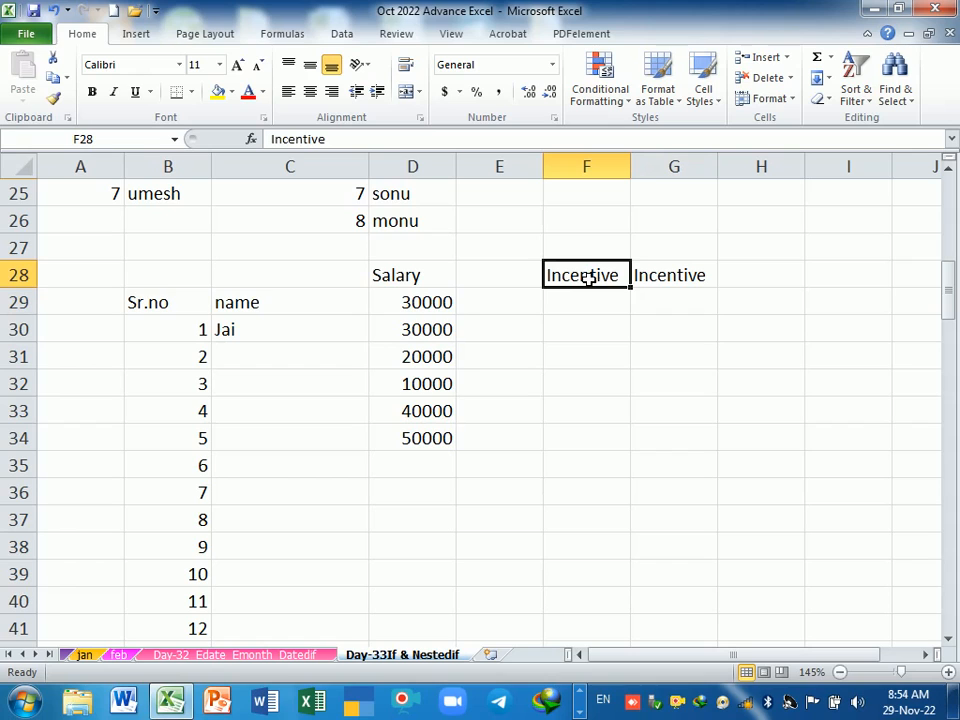
left_click(586, 250)
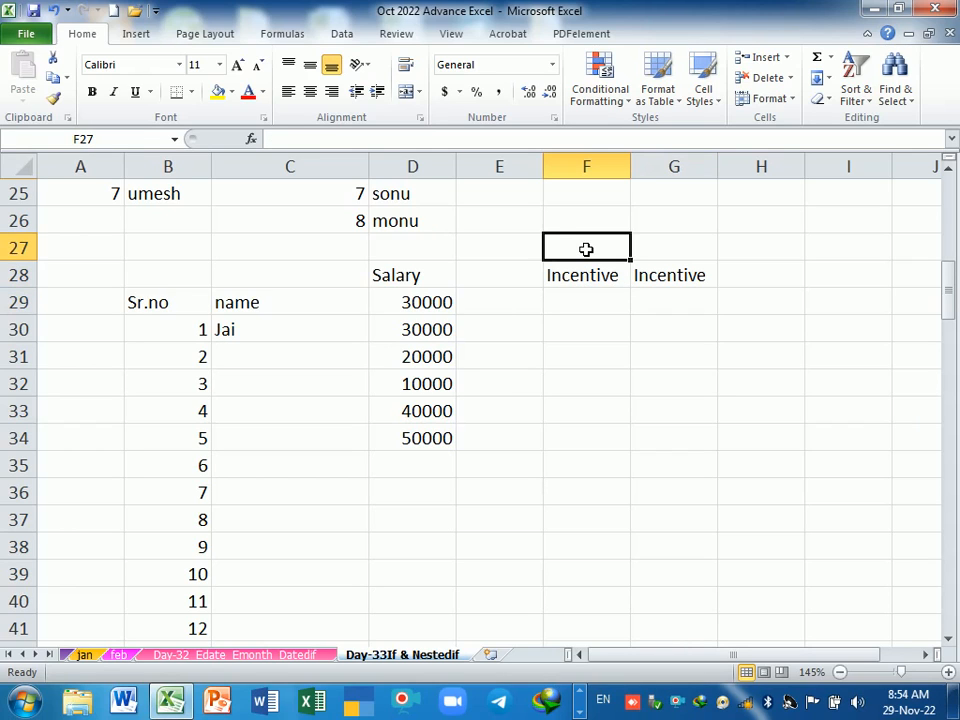
type(">=")
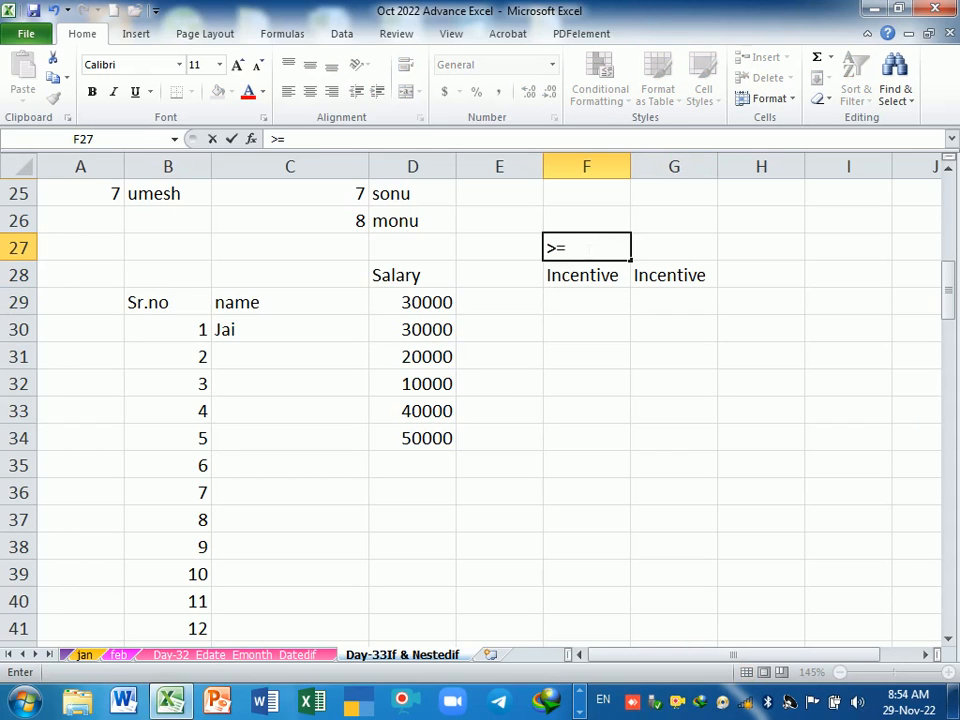
type("35000")
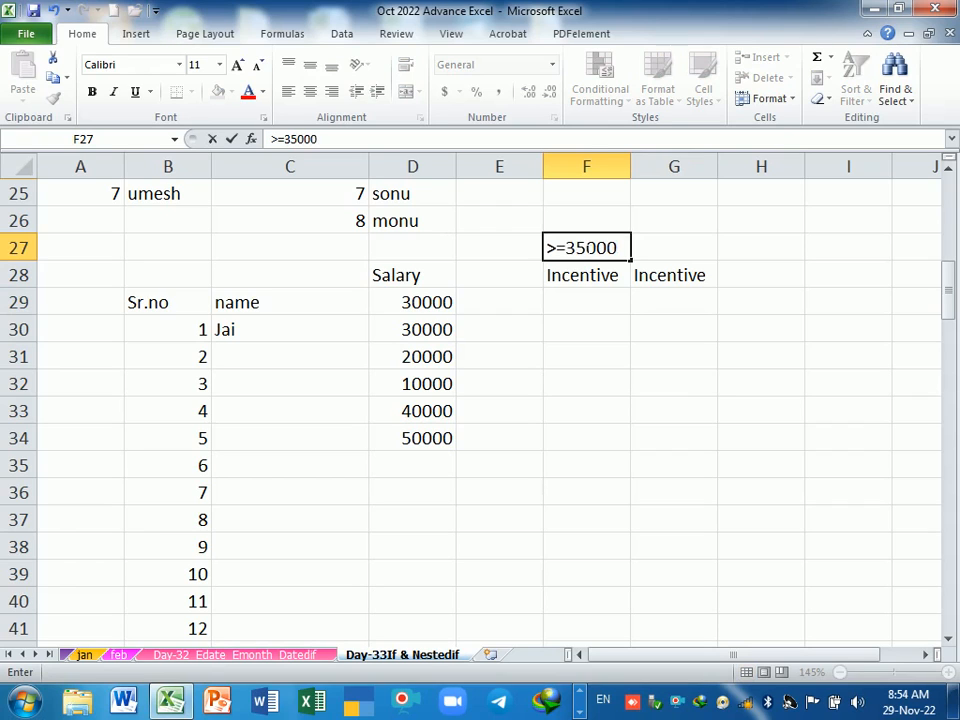
key("Return")
key("Return")
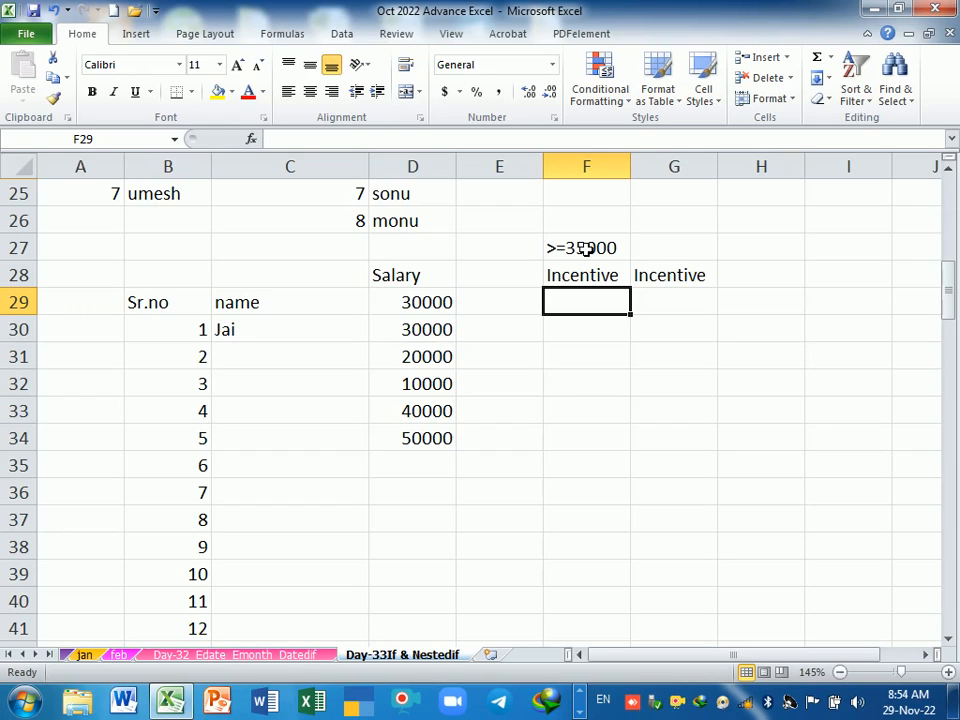
type("10")
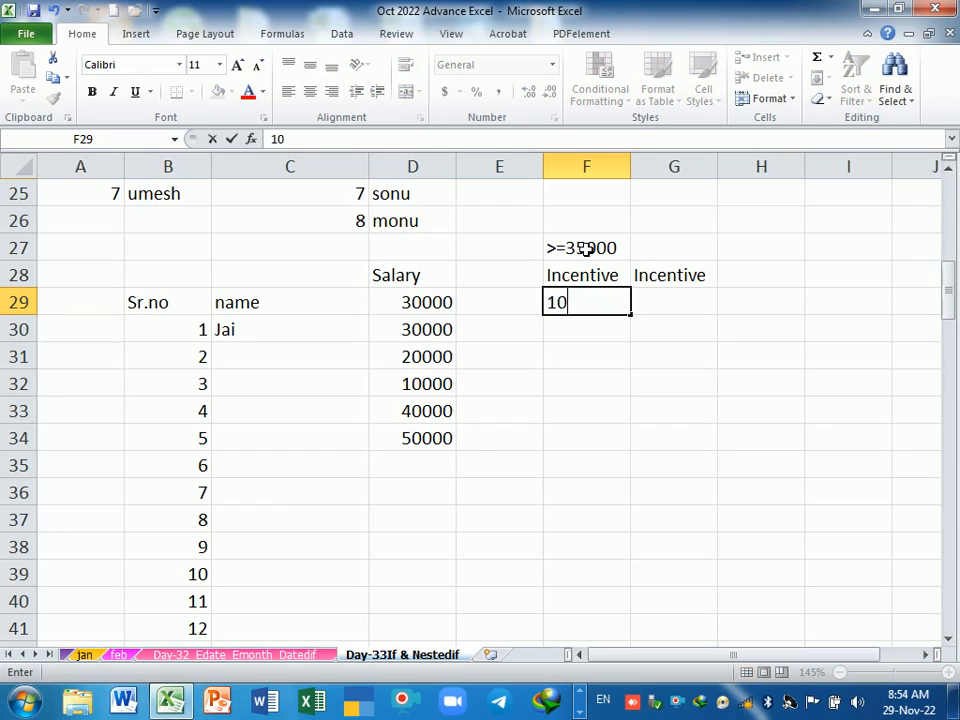
key("Return")
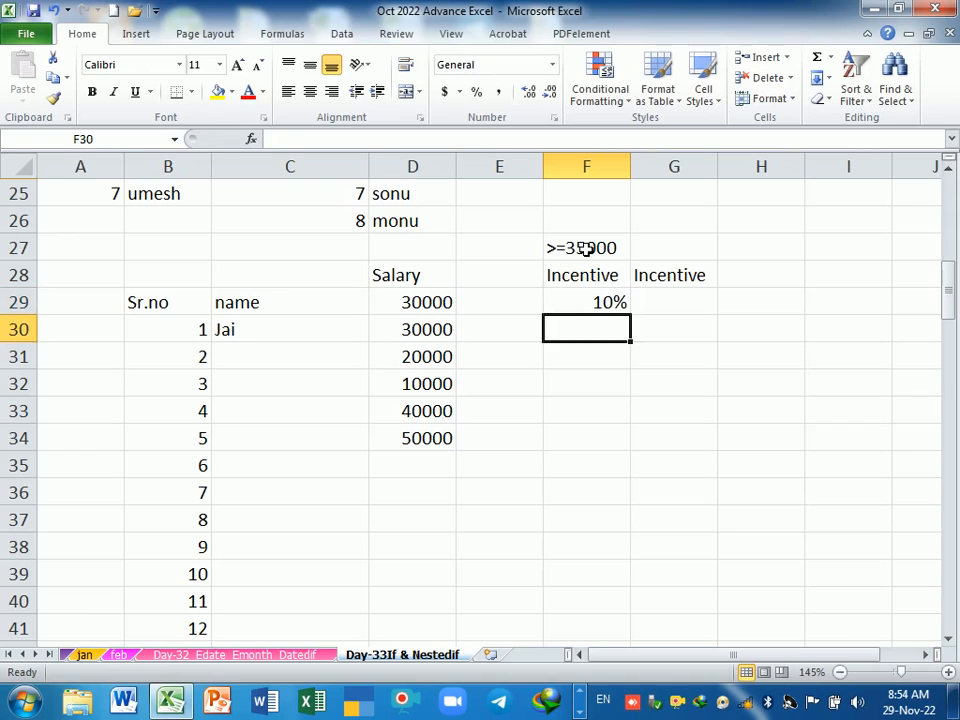
Step: Enter the condition <35000 in G27 above the second Incentive heading and the rate 5% in G29 below it
key("Up")
key("Right")
key("Up")
key("Up")
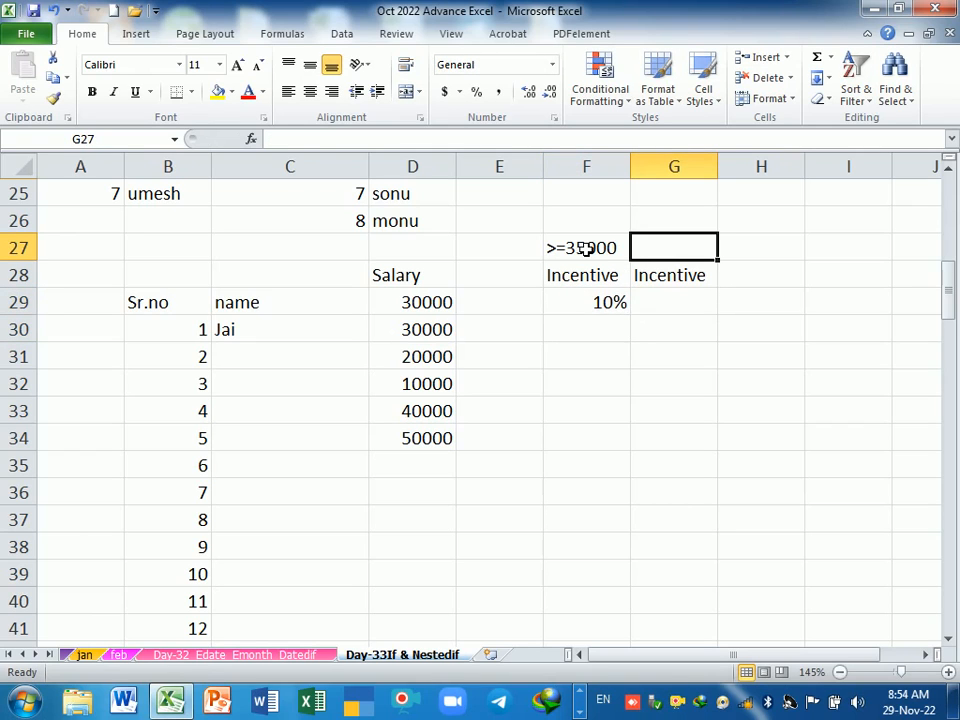
type("<")
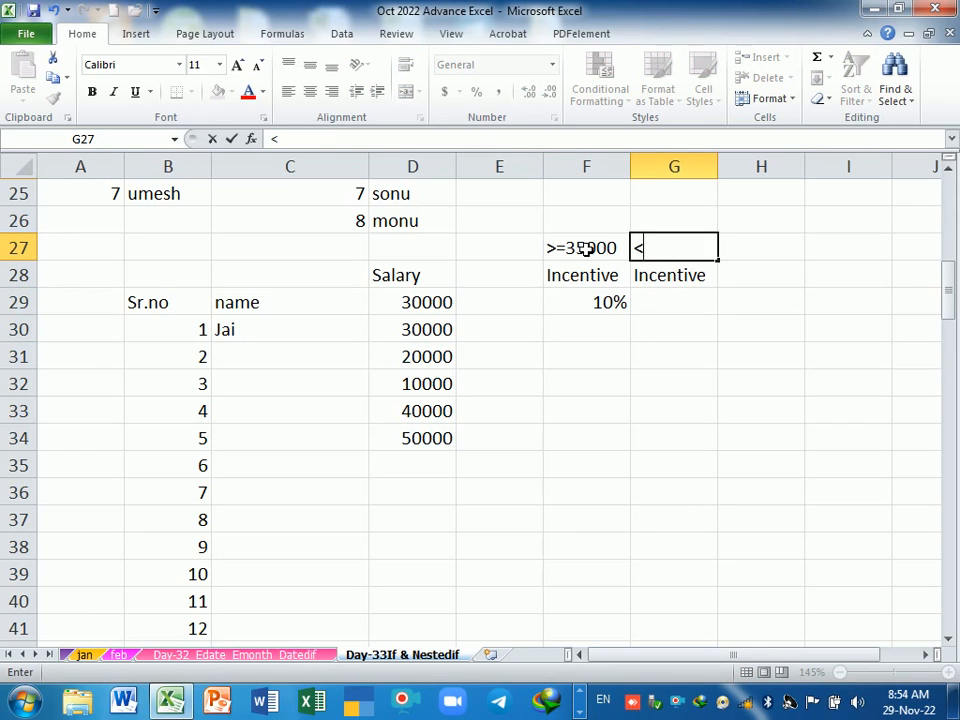
type("35000")
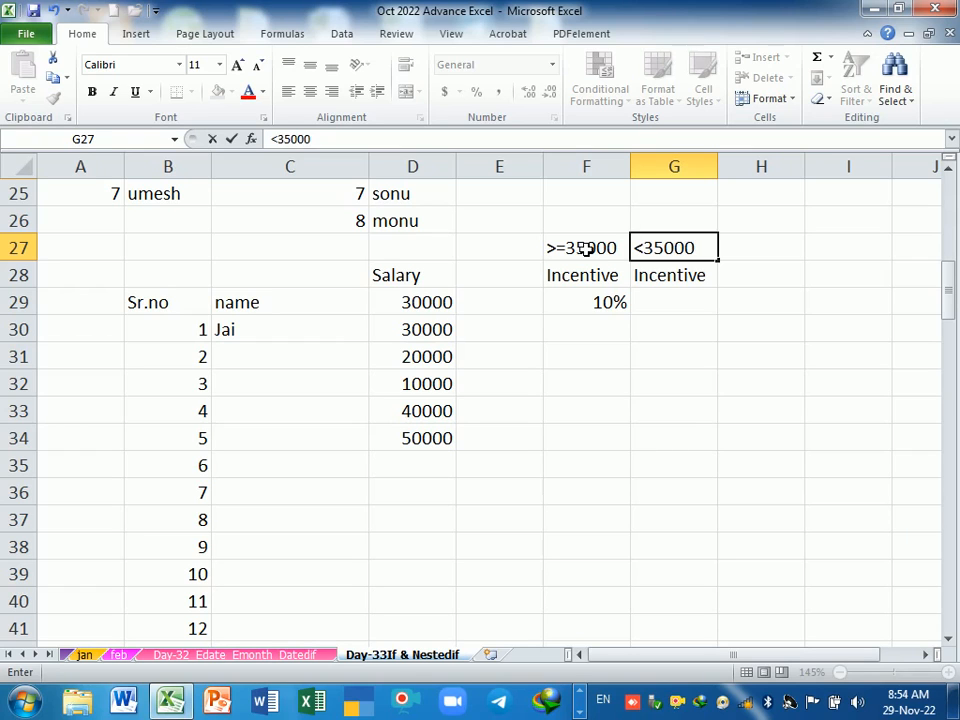
key("Return")
key("Return")
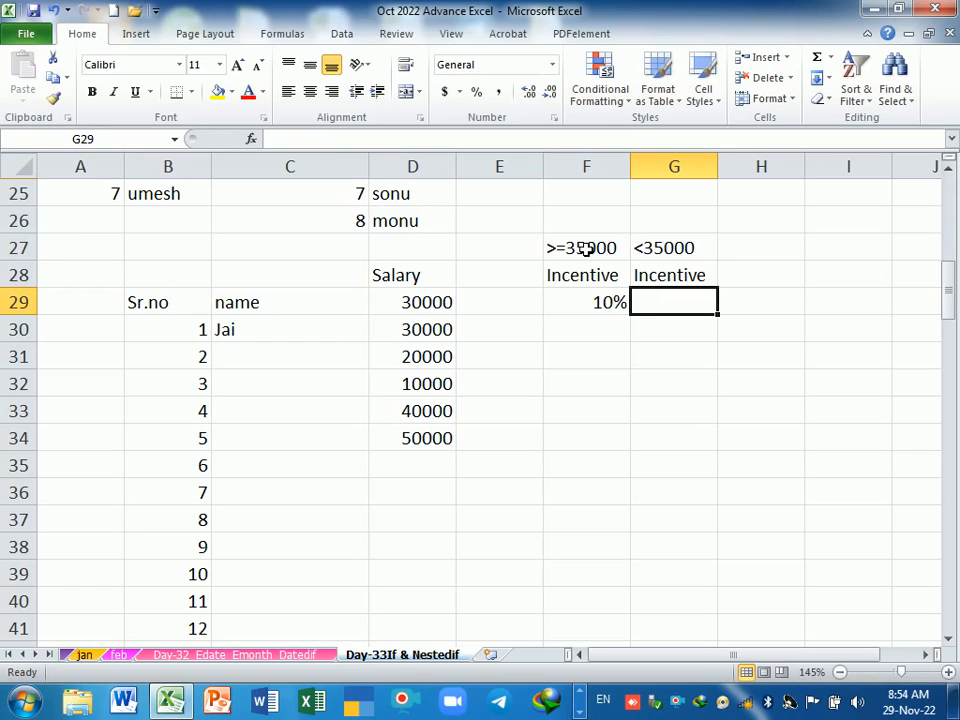
type("5%")
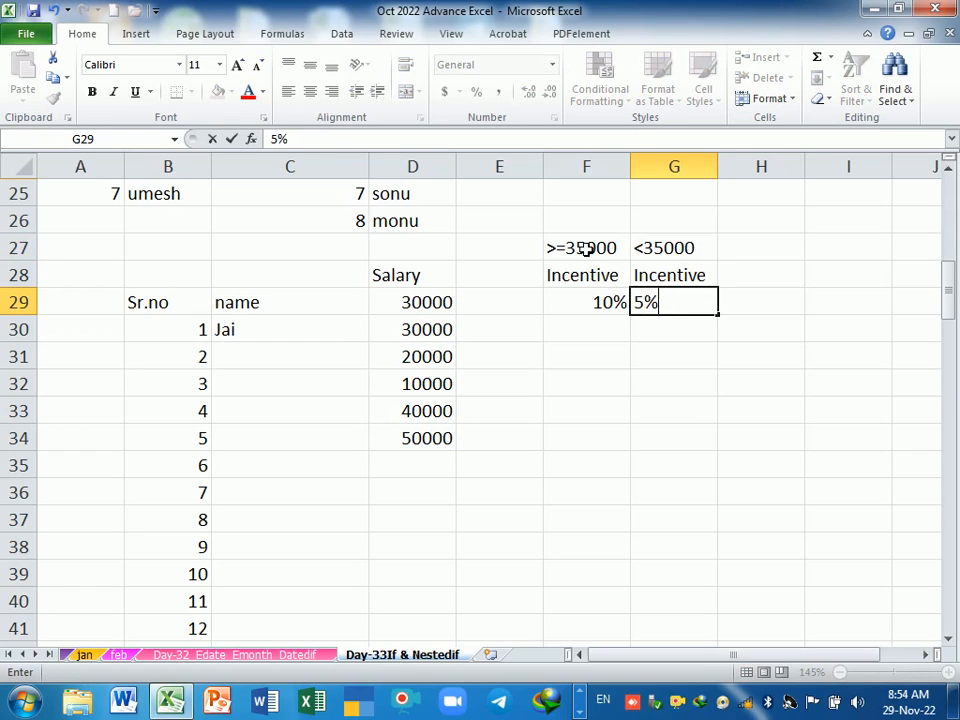
key("Return")
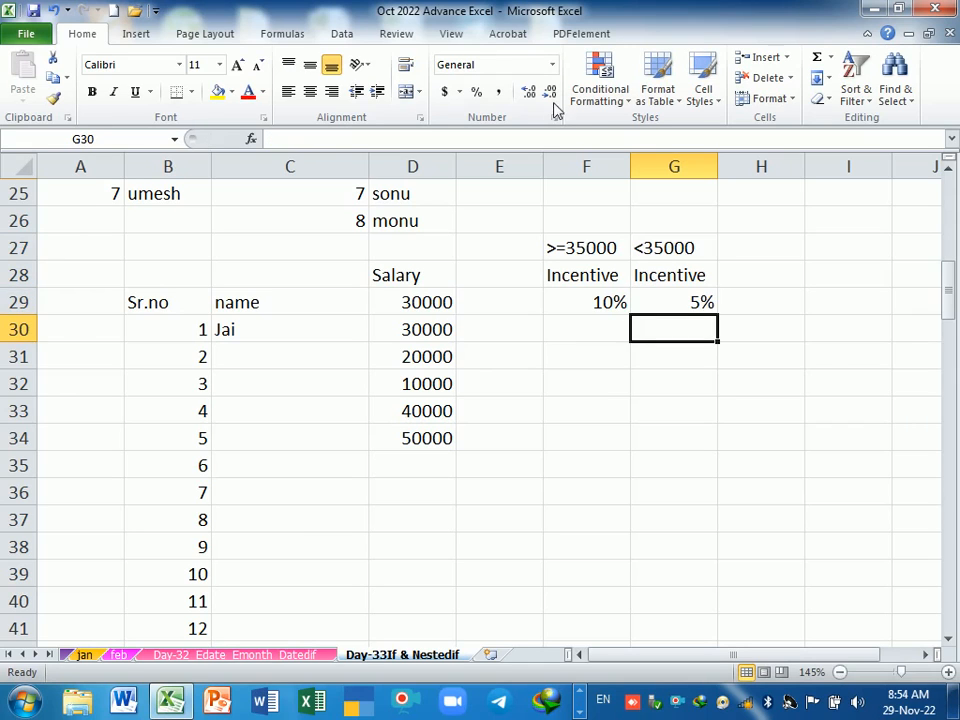
Step: Start an IF formula in E29 with the logical test D29>=35000
left_click(512, 309)
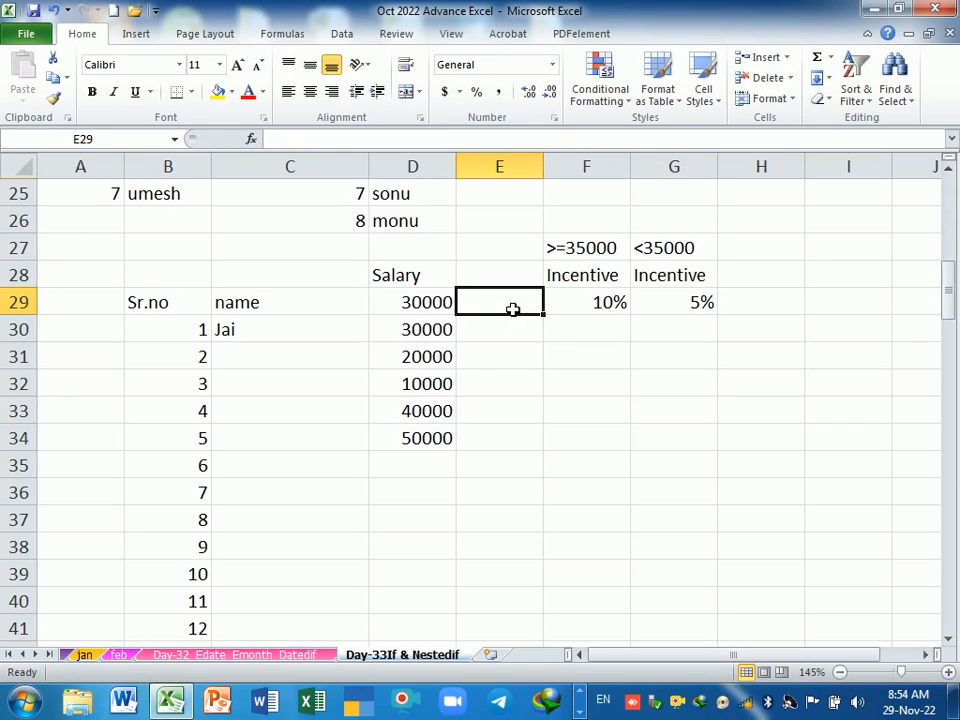
type("=if")
key("Tab")
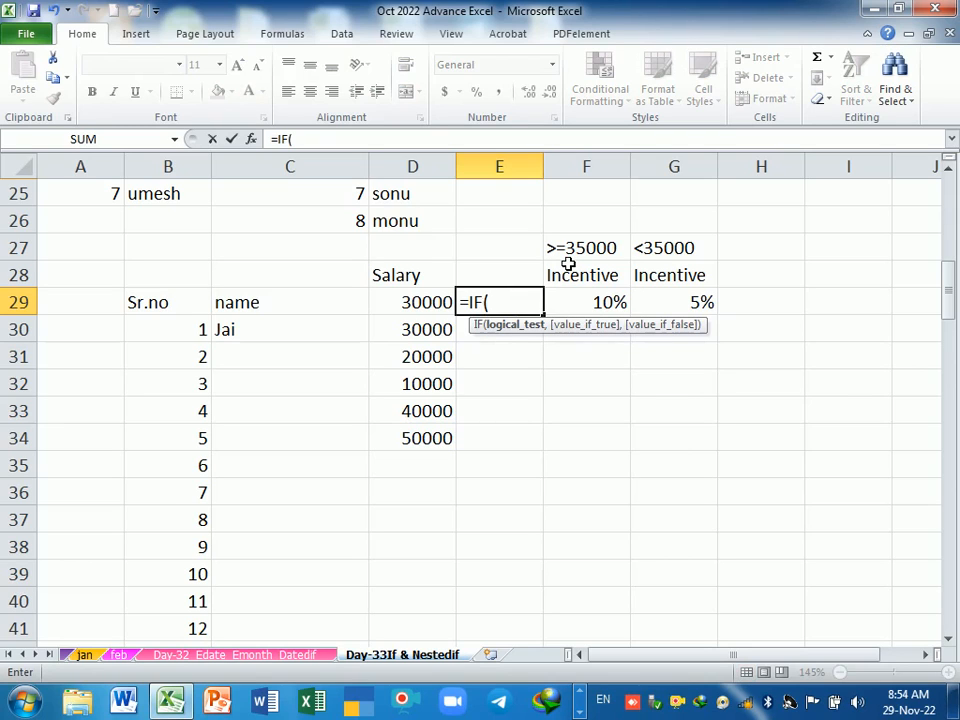
type(">")
key("BackSpace")
left_click(390, 302)
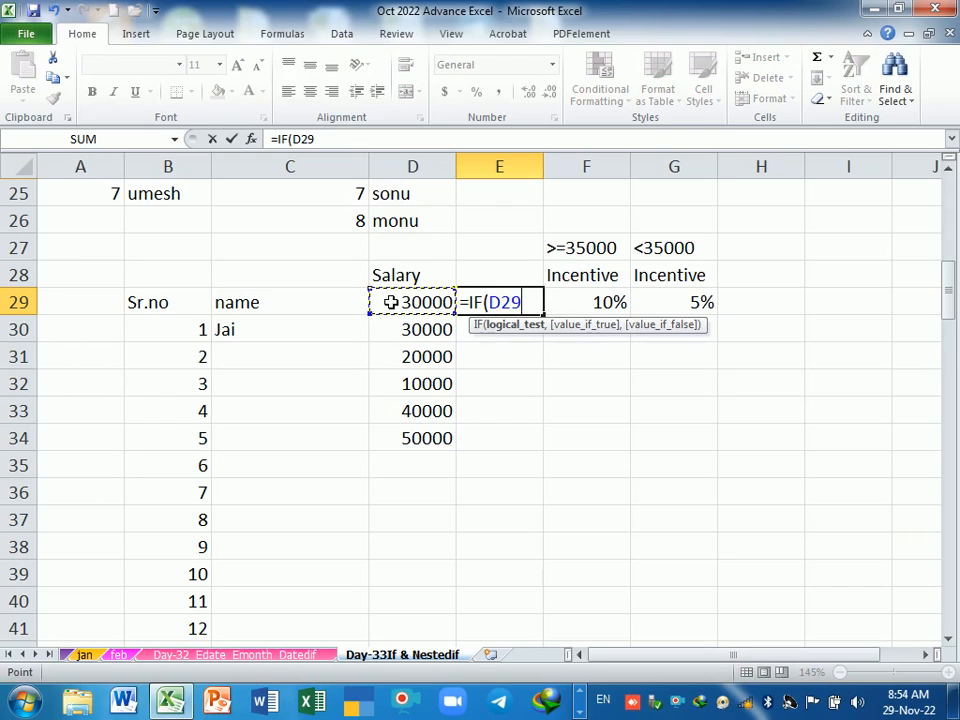
type(">=35000,")
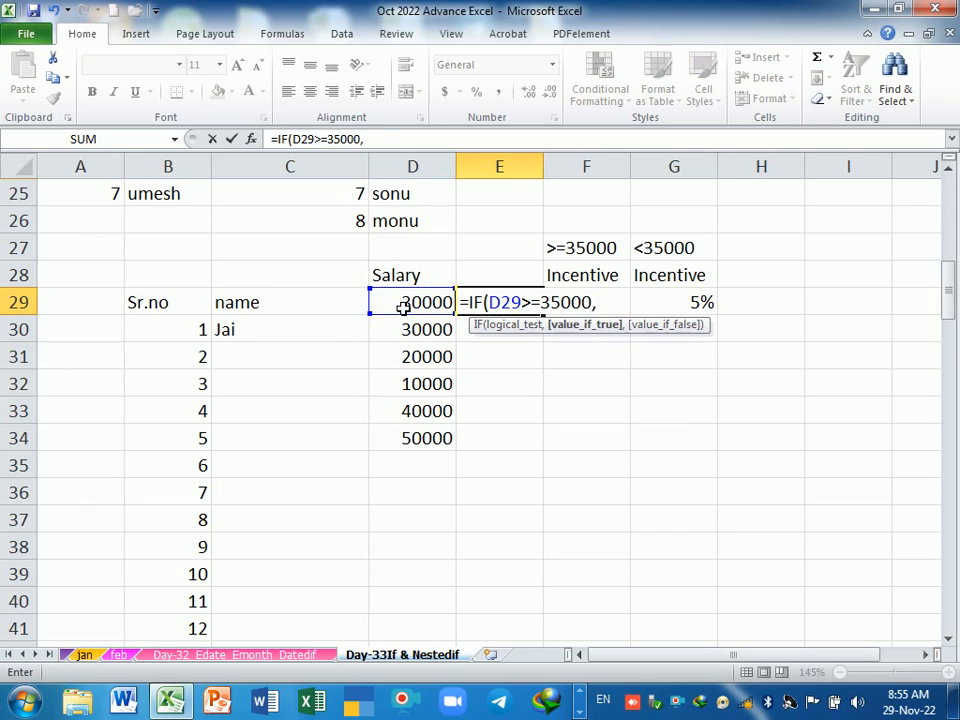
Step: Complete the E29 formula with D29*F29 if true and D29*G29 if false, and fill it down to E34
left_click(404, 303)
type("*")
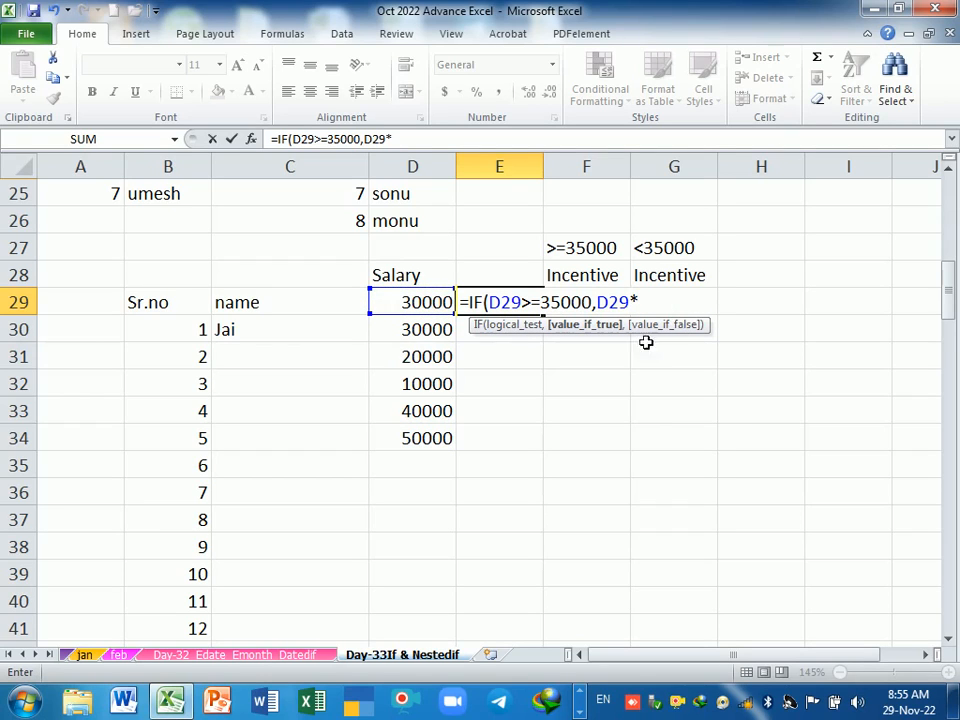
left_click(626, 277)
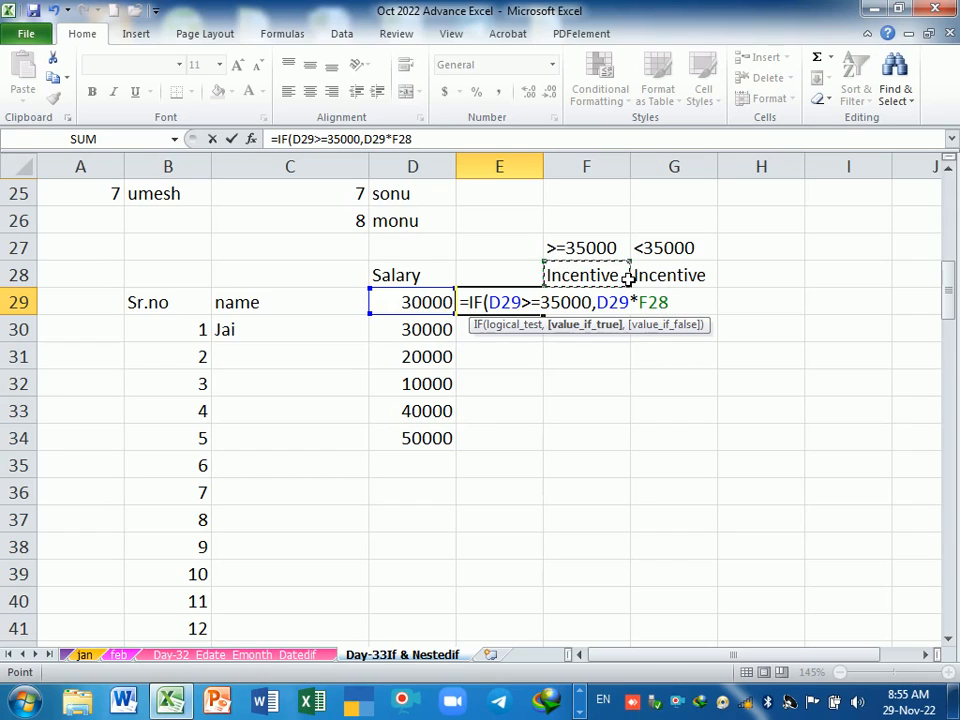
key("Down")
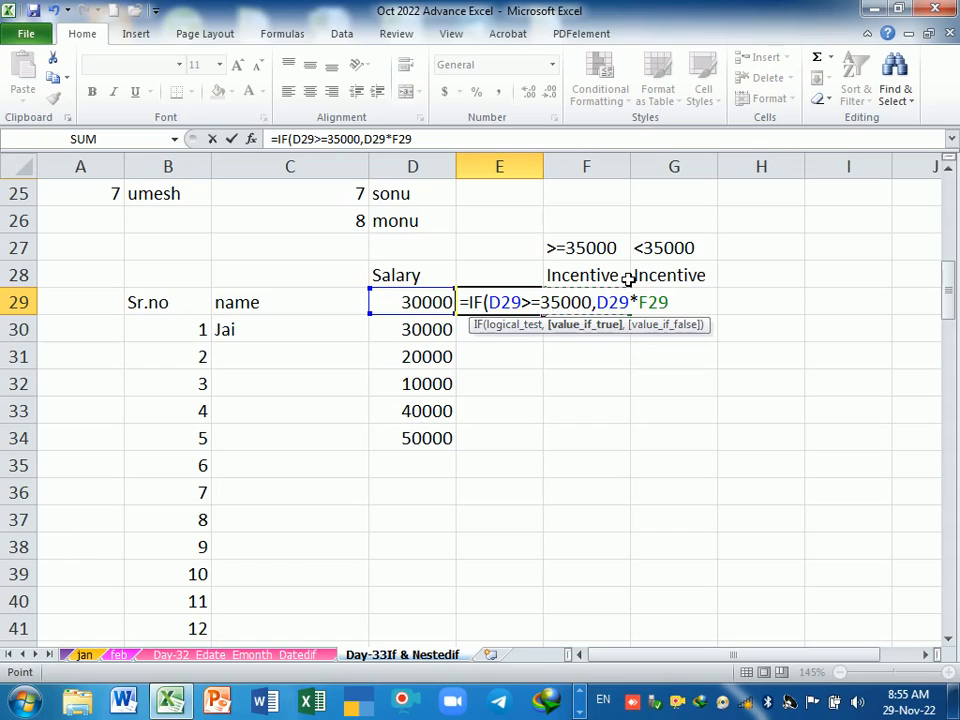
type(",")
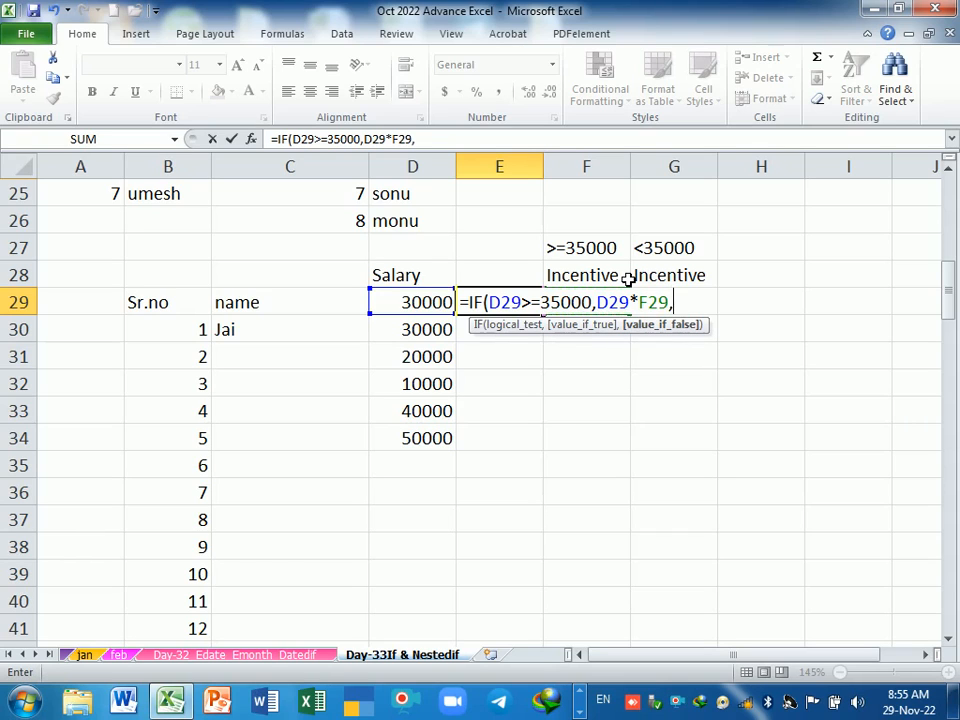
left_click(437, 302)
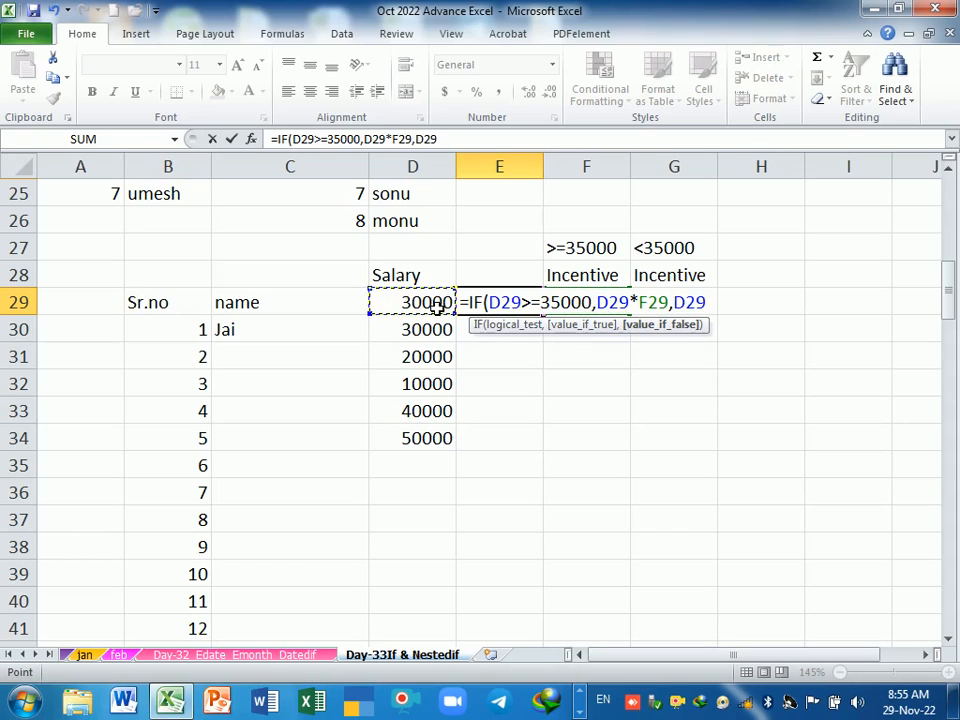
type("*")
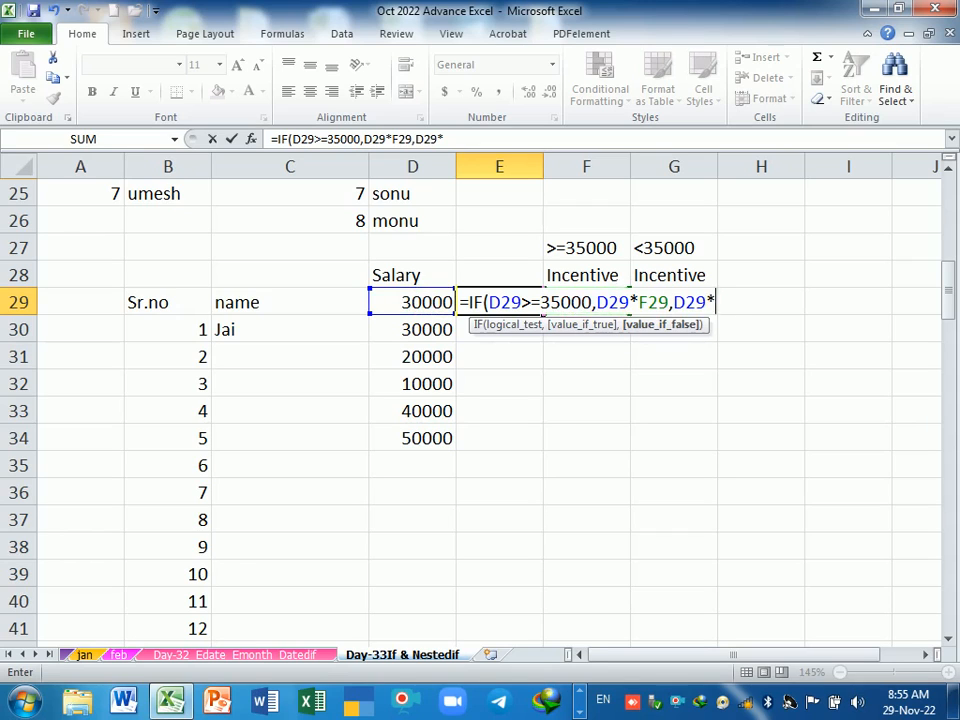
left_click(703, 281)
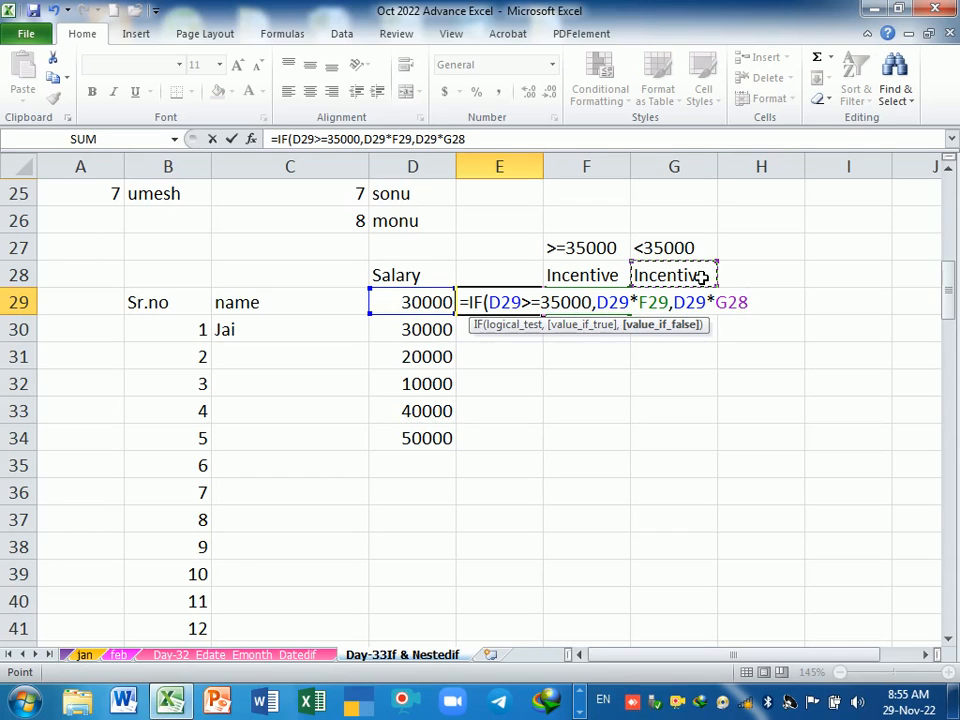
key("Down")
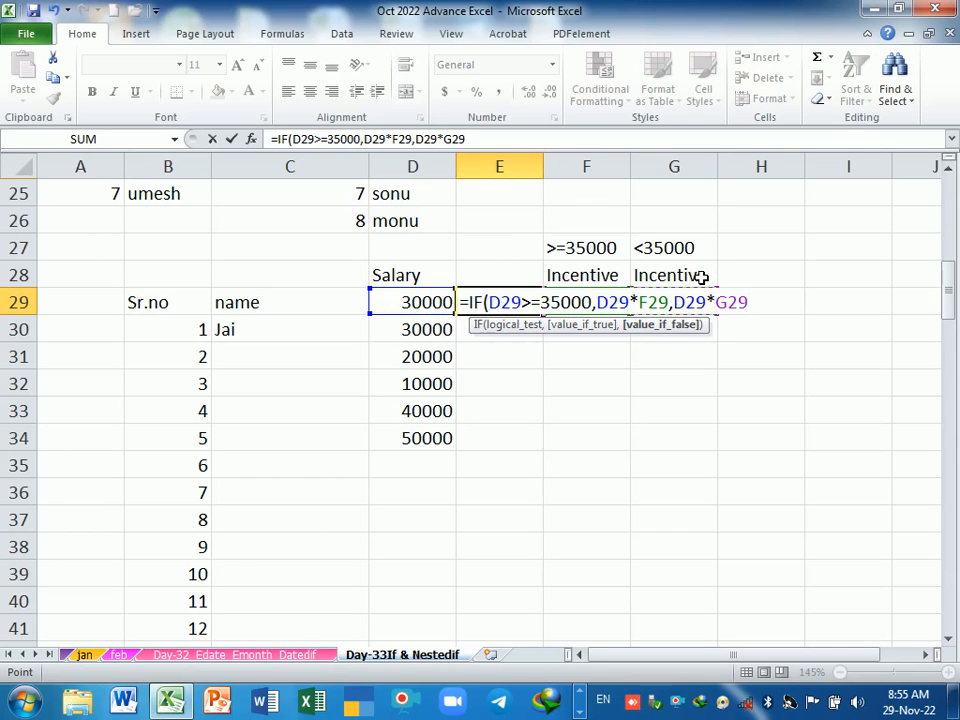
key("Return")
key("Down")
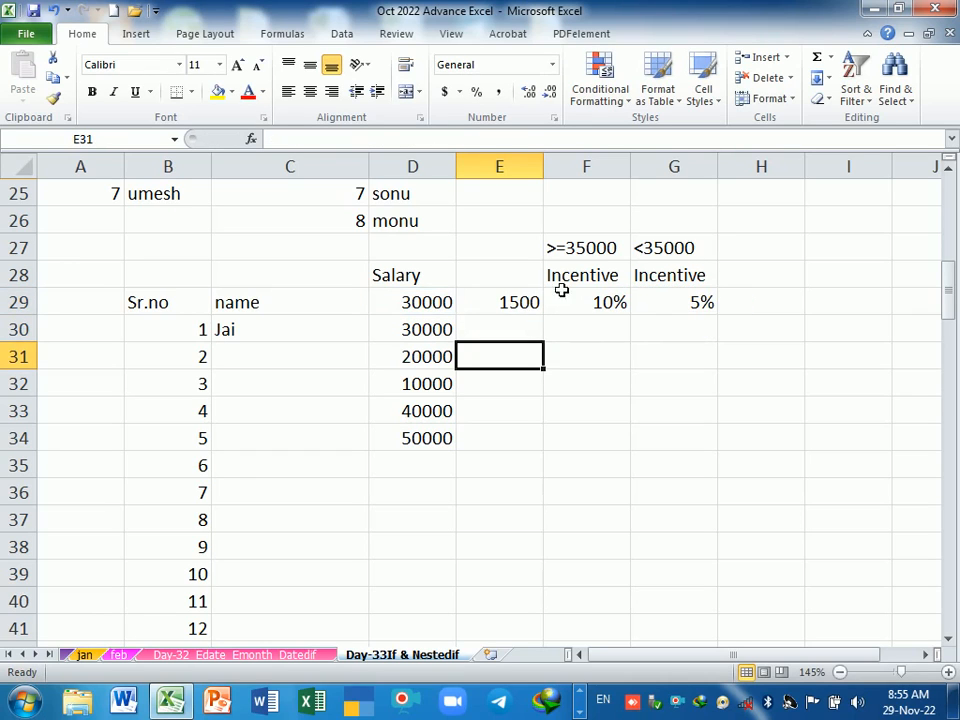
left_click(520, 302)
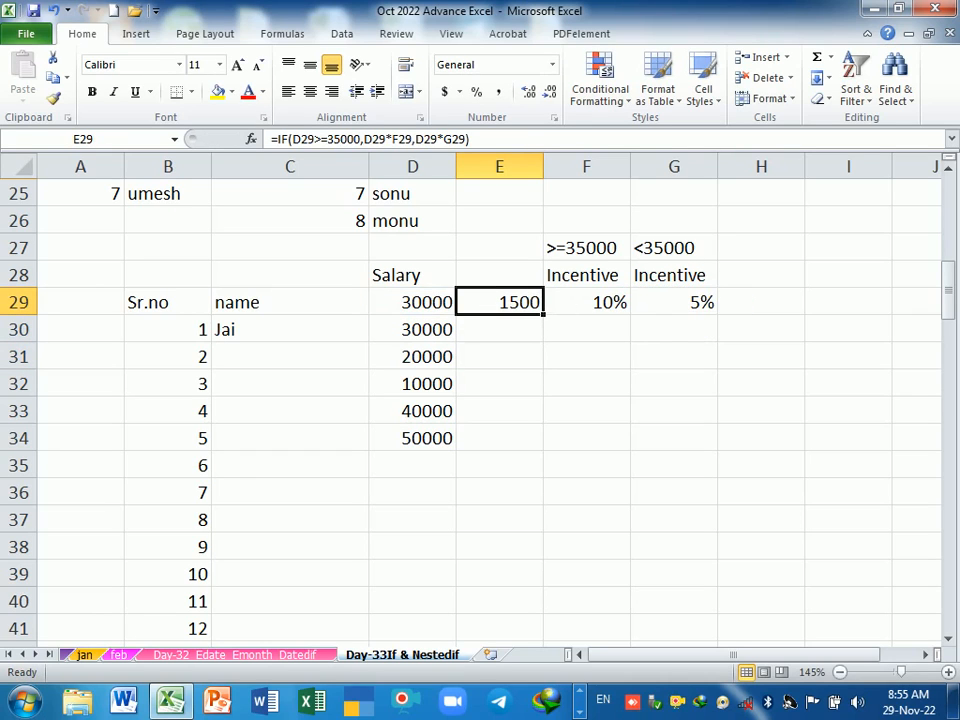
left_click_drag(549, 322, 547, 459)
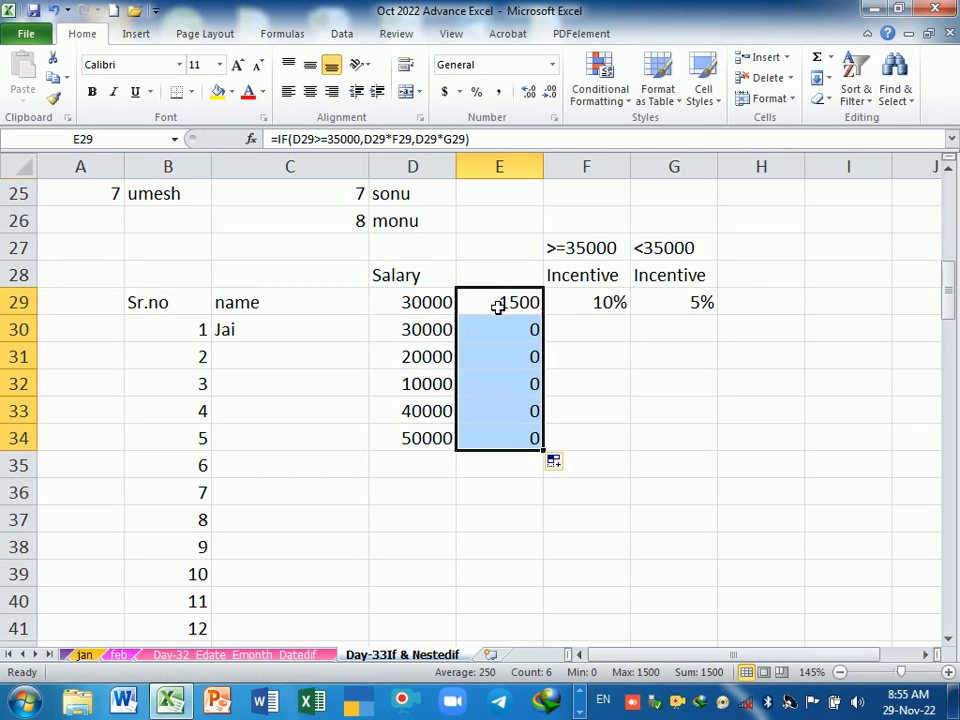
Step: Examine the cell references in the formulas from E29 down to E32 and the rate cells F29:G29
key("F2")
key("Return")
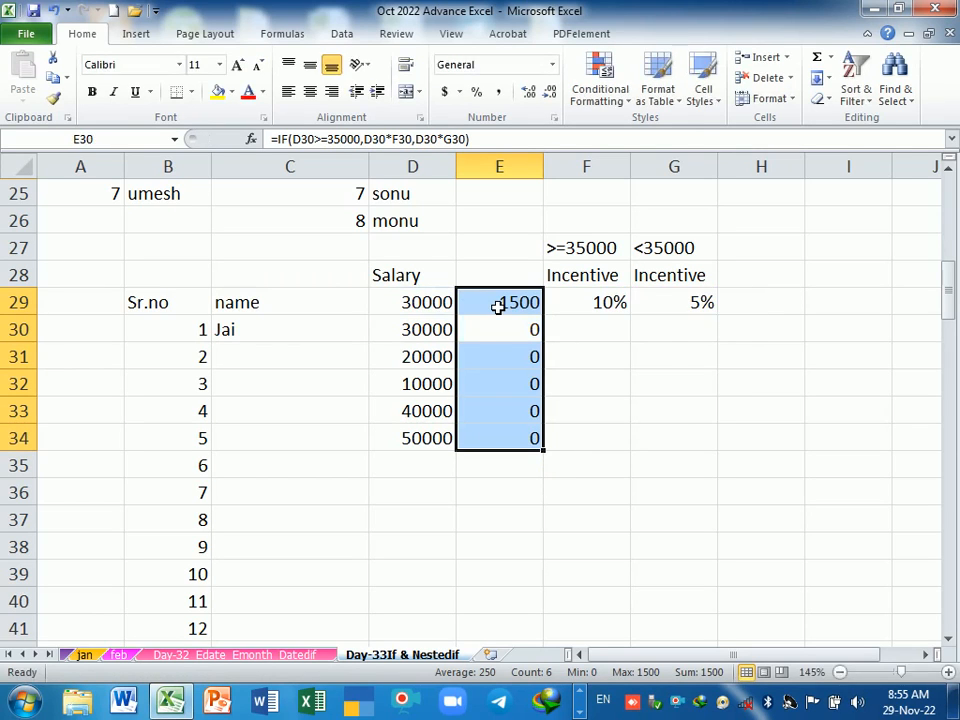
key("F2")
key("Return")
key("F2")
key("Return")
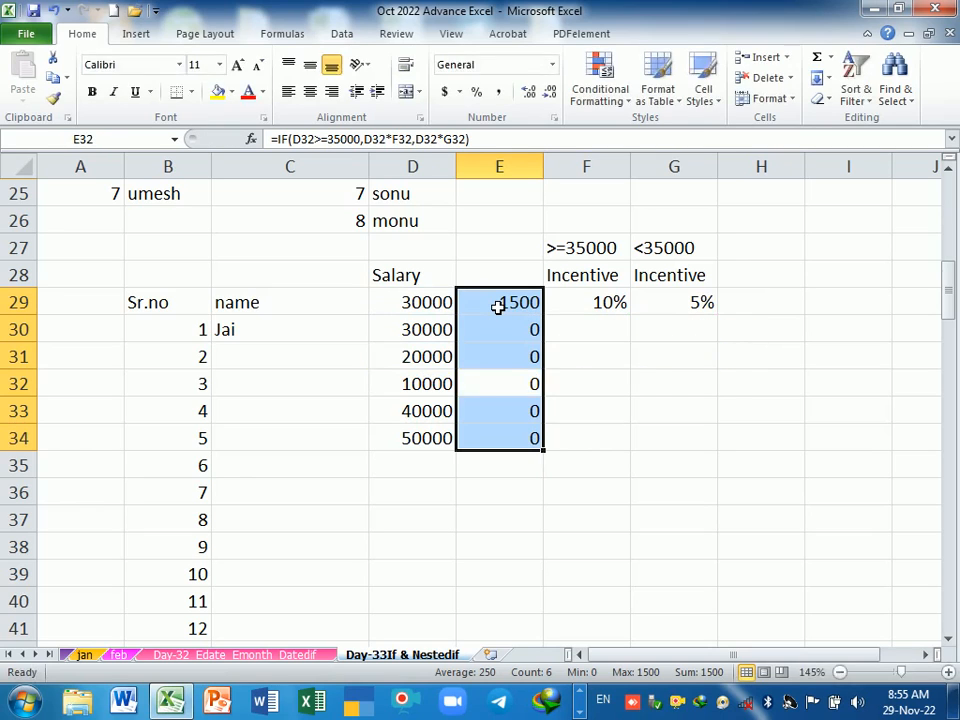
key("F2")
key("Return")
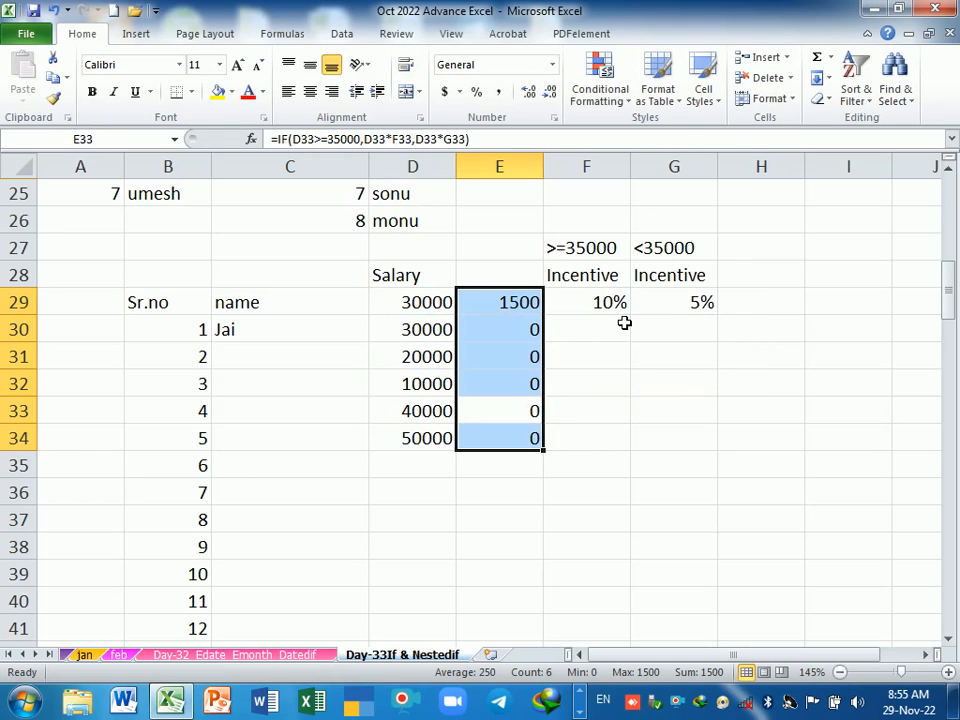
left_click_drag(595, 309, 675, 308)
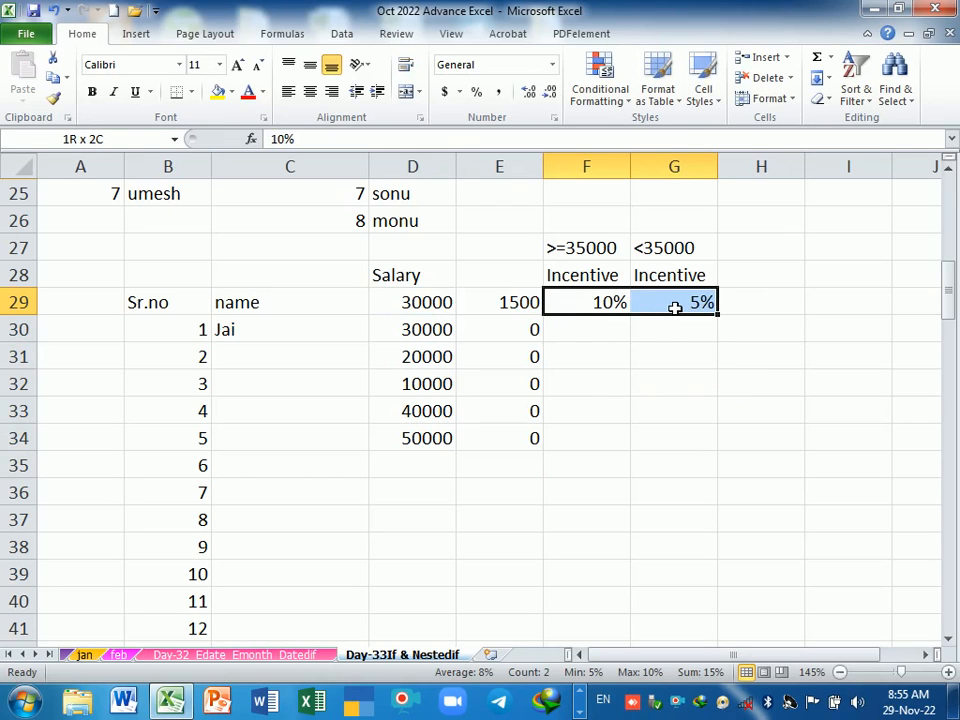
Step: Make the rate references absolute as $F$29 and $G$29 in the E29 formula and fill it down to E34
double_click(522, 303)
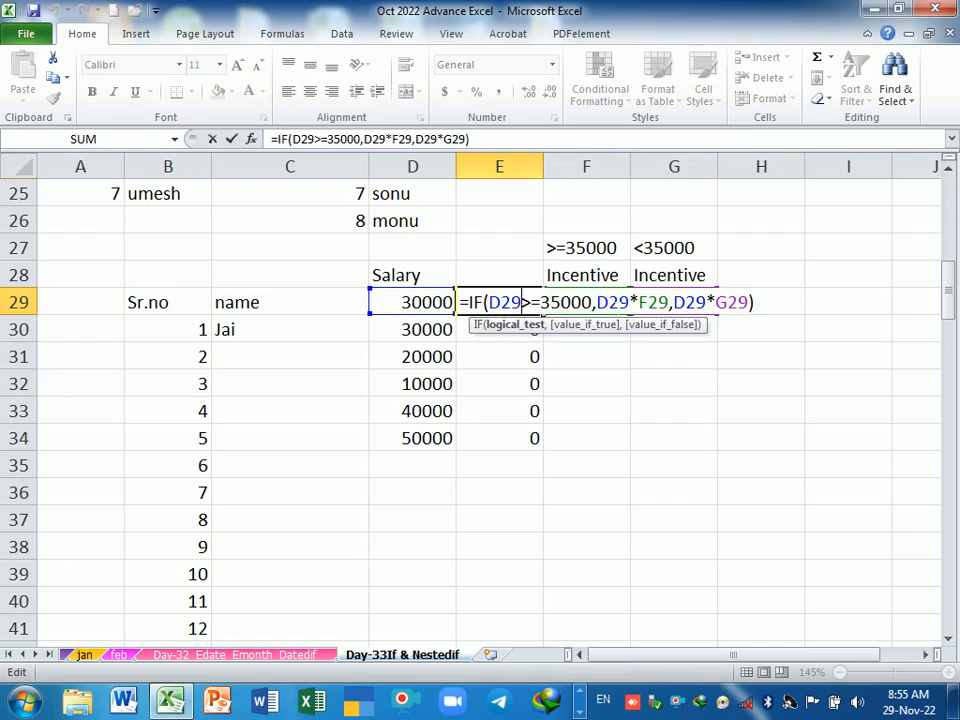
left_click(649, 303)
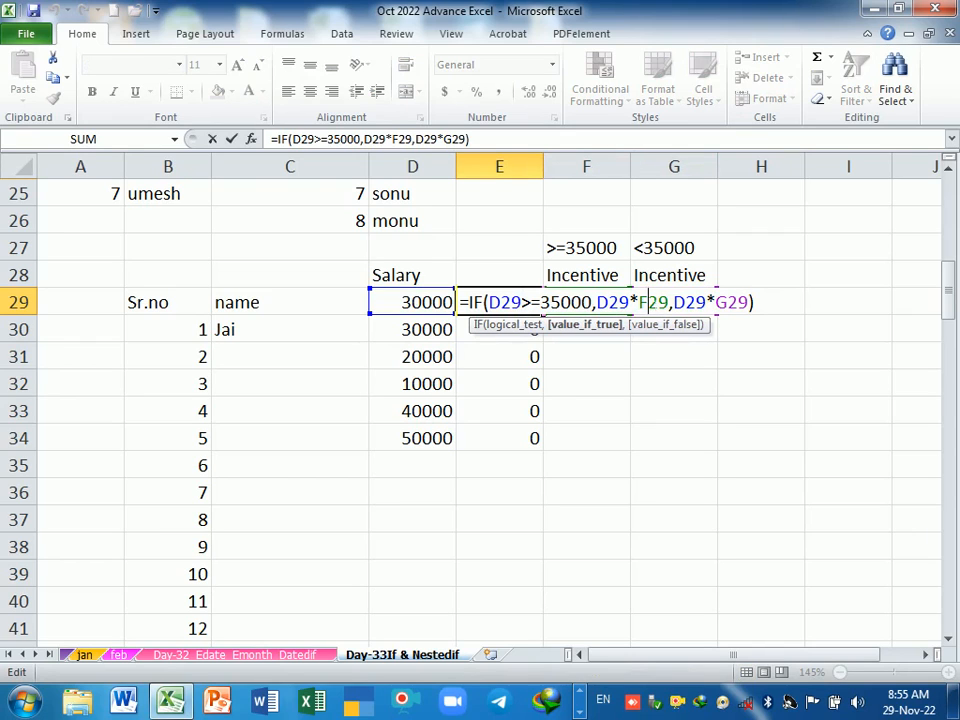
key("F4")
left_click(749, 303)
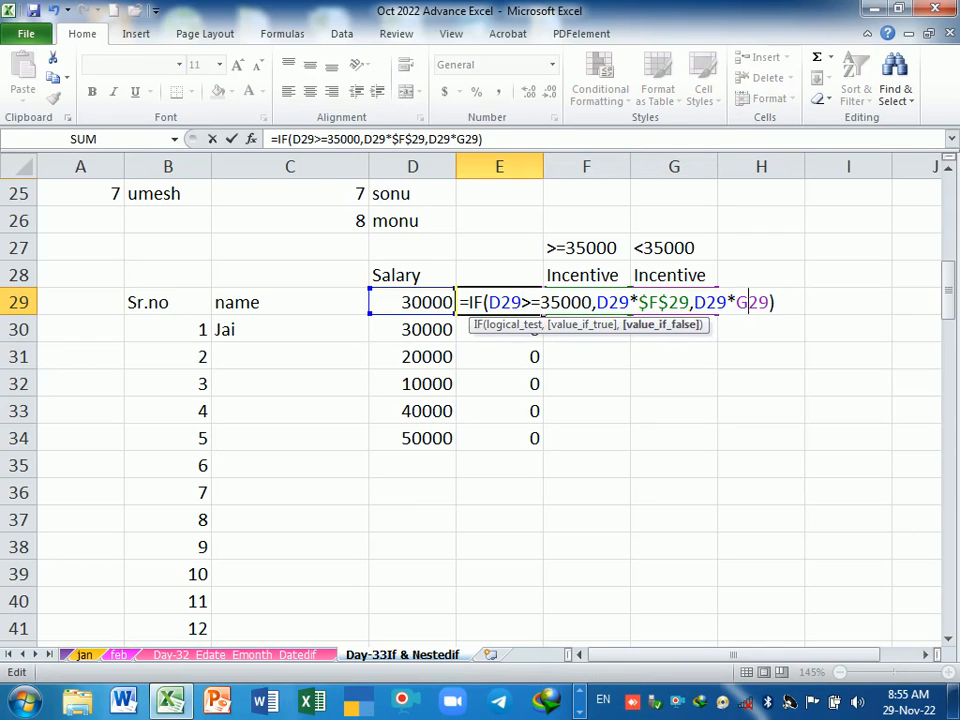
key("F4")
key("Return")
left_click(538, 303)
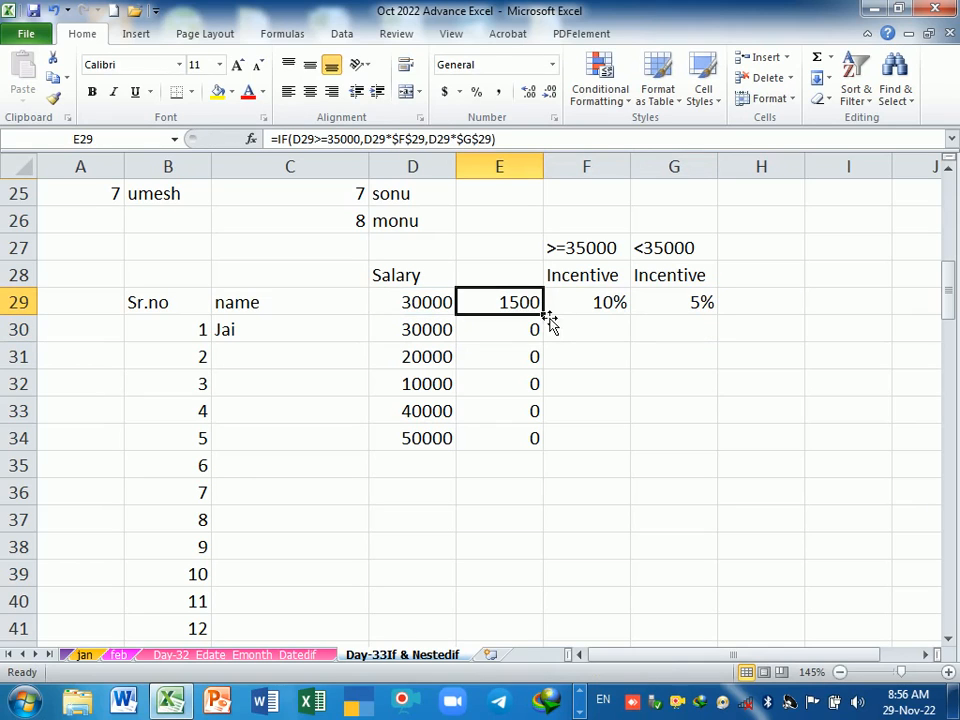
left_click_drag(545, 318, 543, 447)
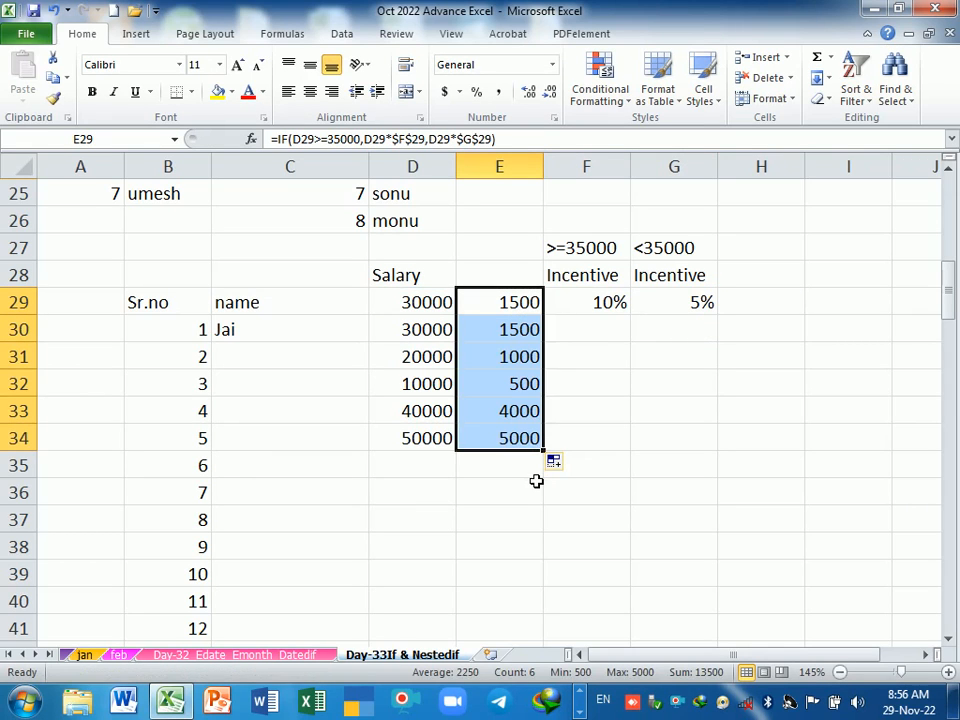
Step: Examine the salary and absolute rate references in the incentive formulas from E30 down to E34
key("Return")
key("F2")
key("Return")
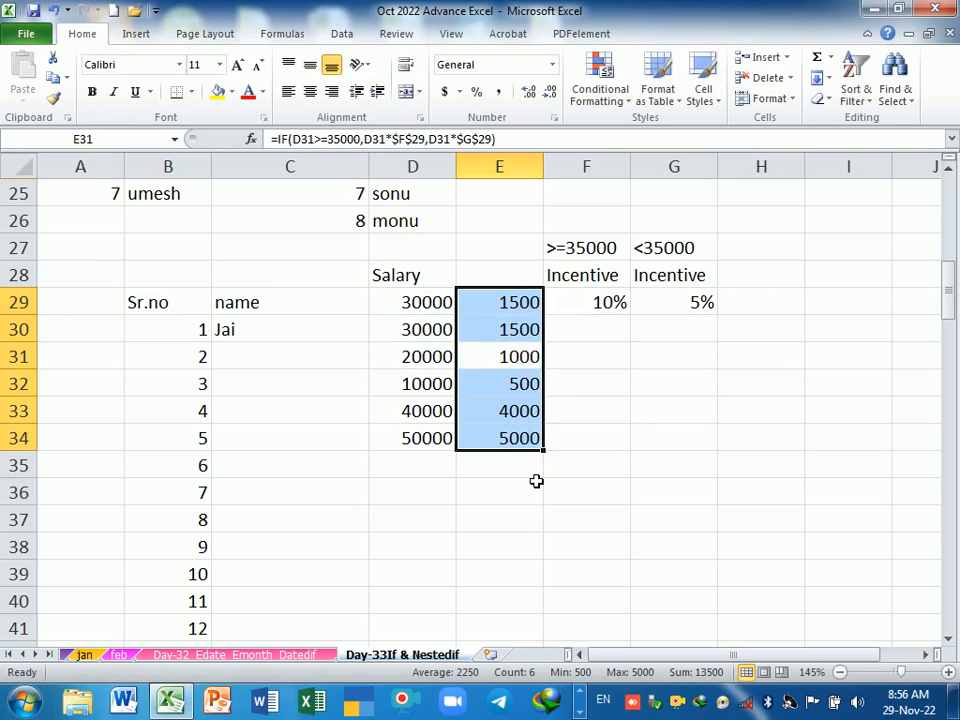
key("F2")
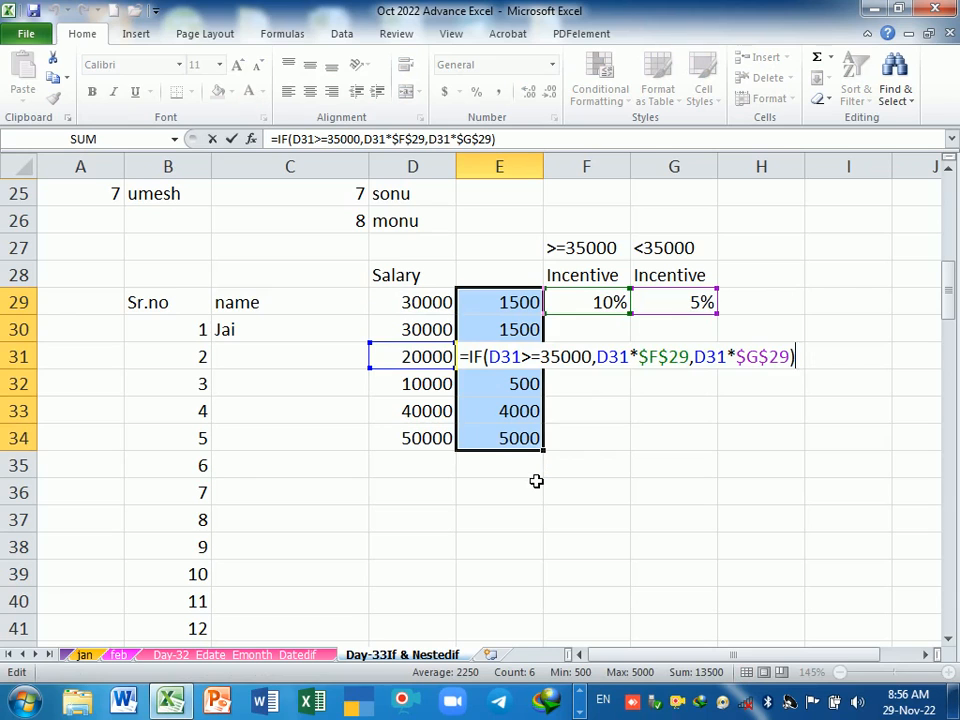
key("Return")
key("F2")
key("Return")
key("F2")
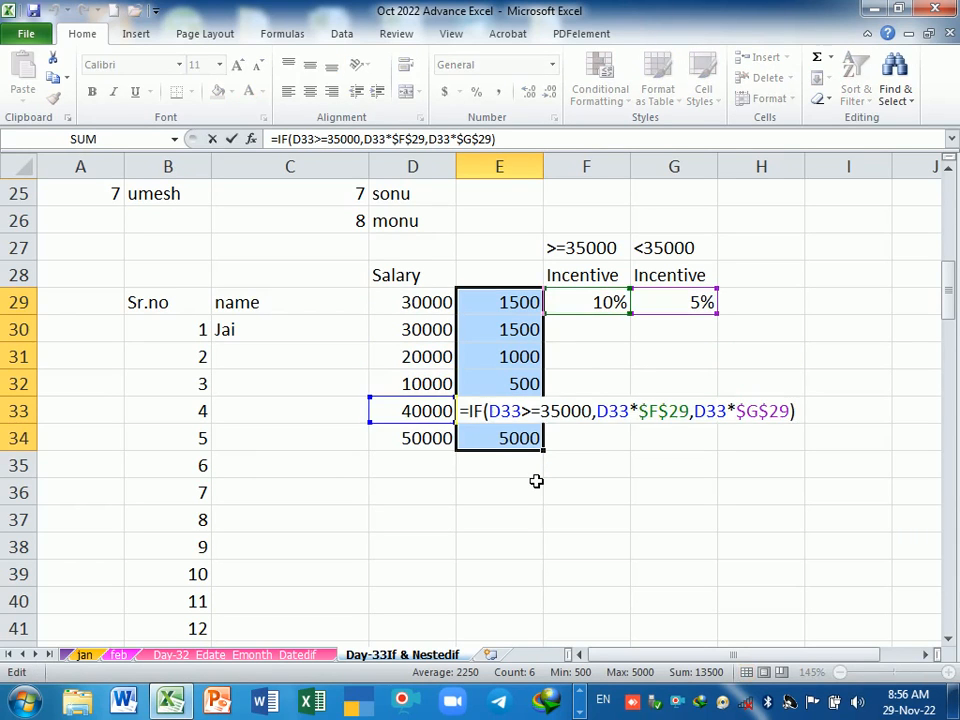
key("Return")
key("F2")
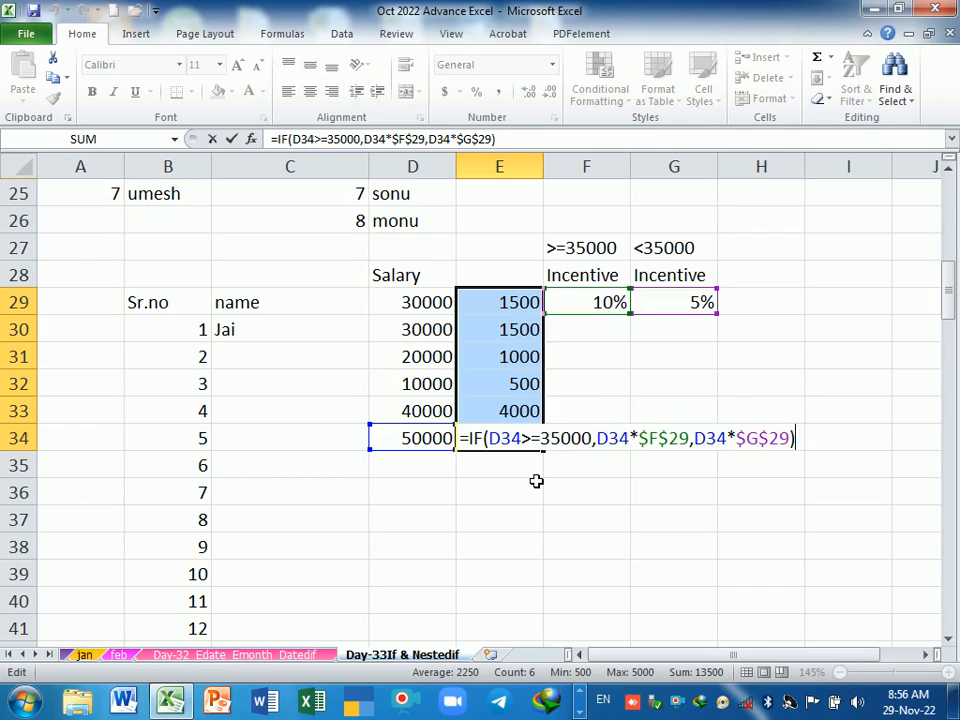
key("Return")
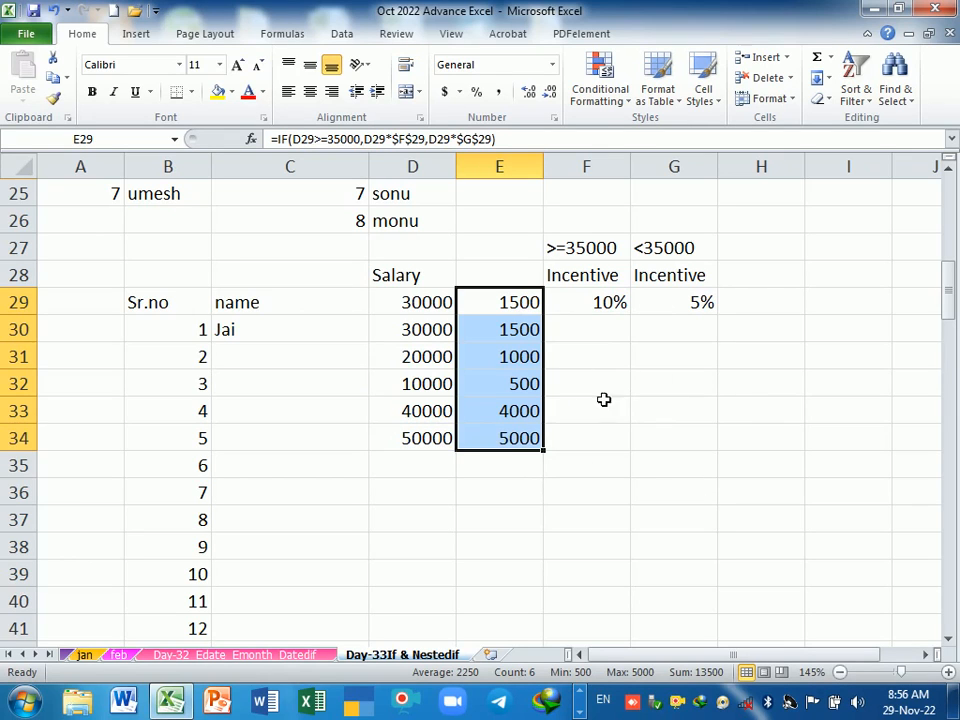
left_click(515, 421)
mouse_move(430, 422)
left_mouse_down()
mouse_move(487, 421)
mouse_move(435, 409)
left_mouse_up()
double_click(527, 411)
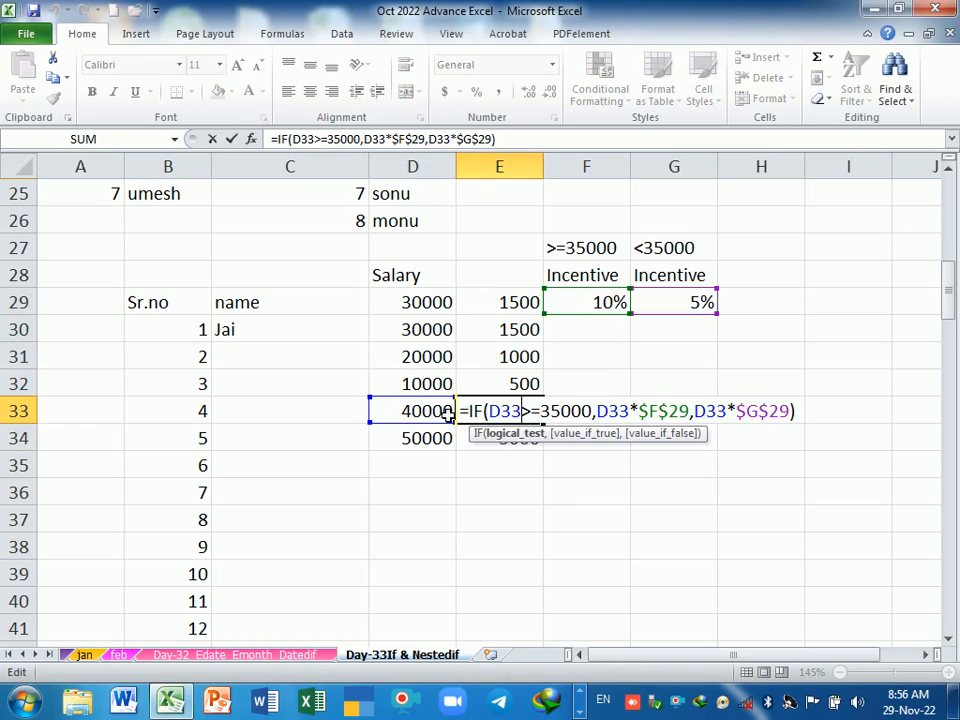
key("Return")
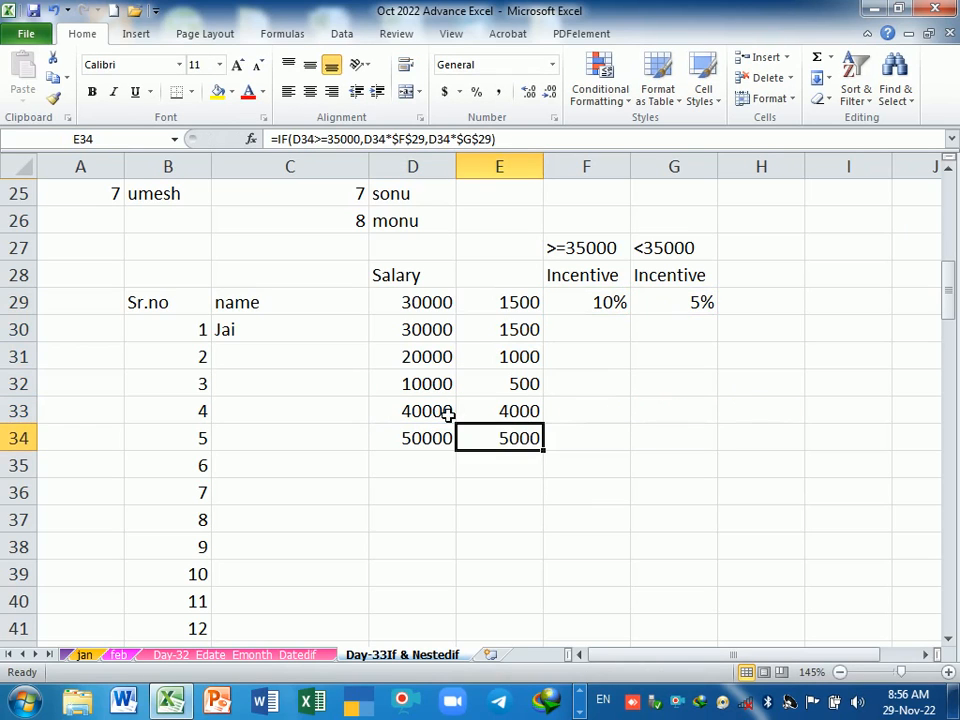
Step: Enter the fixed incentive amounts 1200 in F30 and 800 in G30 below the percentage rates
left_click(598, 304)
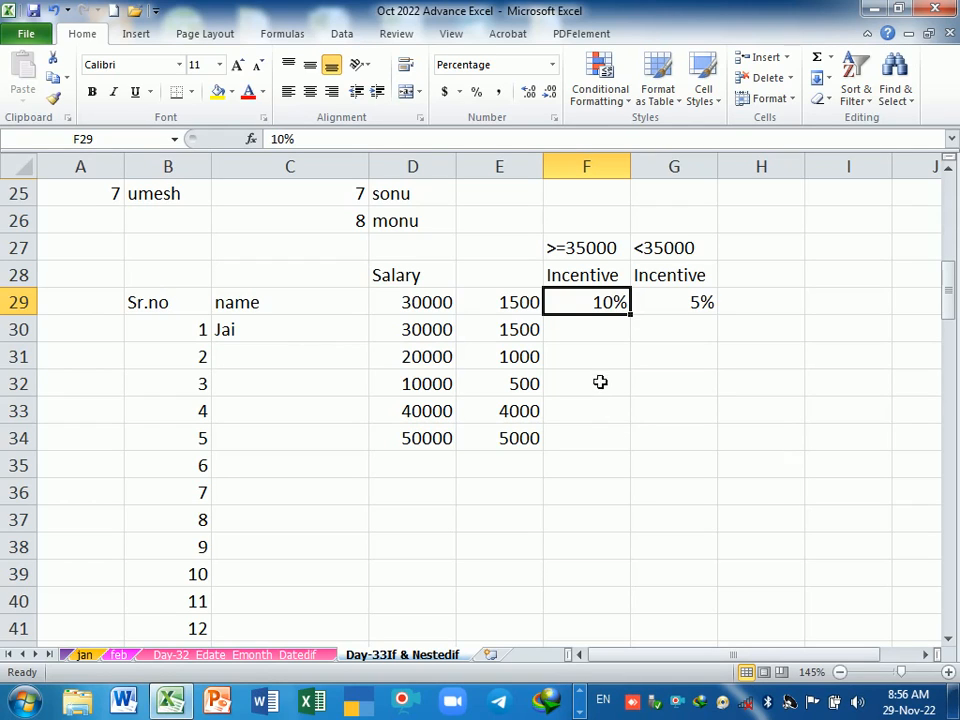
left_click(596, 340)
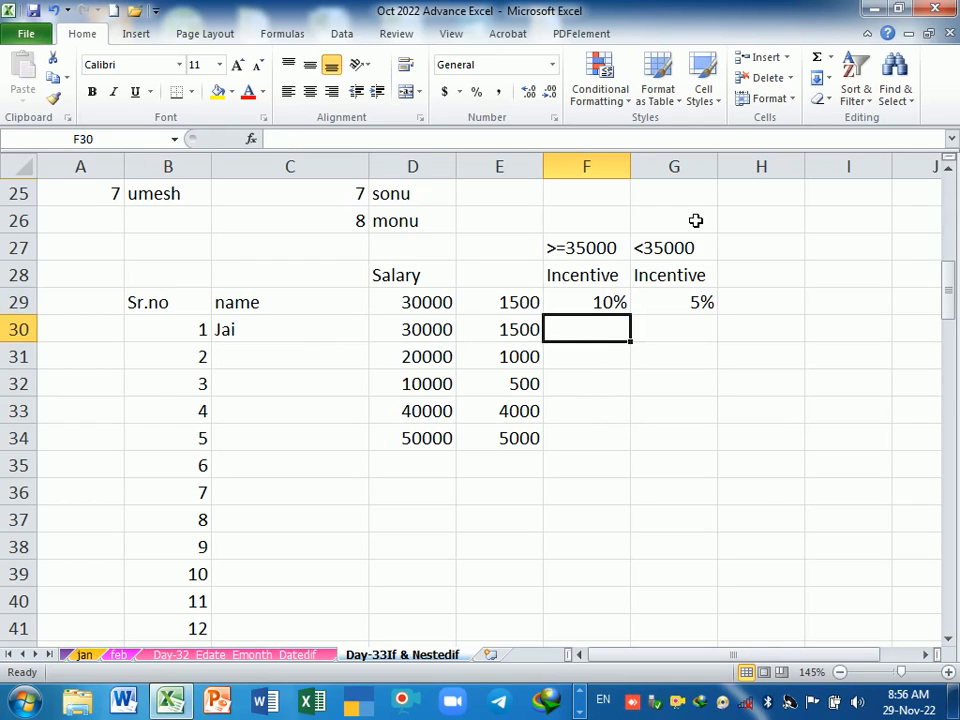
type("1200")
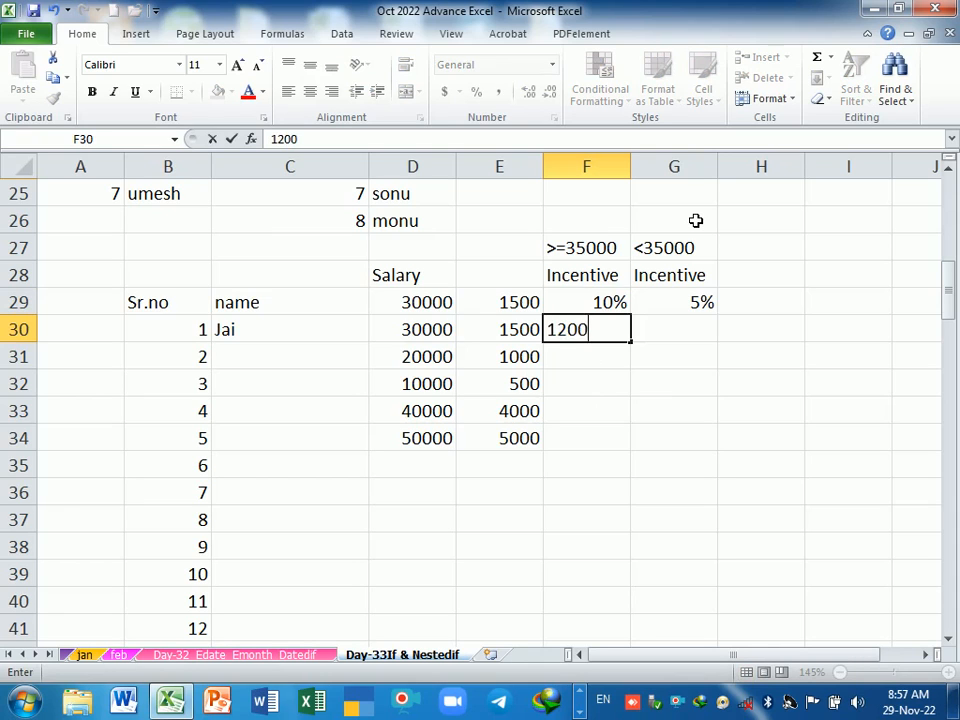
key("Tab")
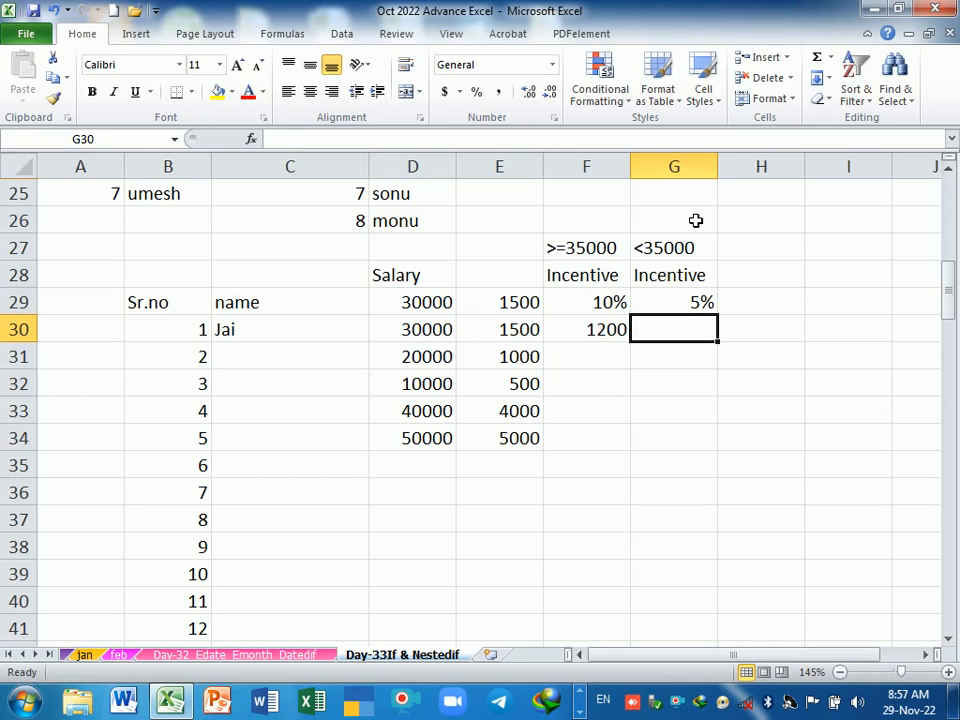
type("800")
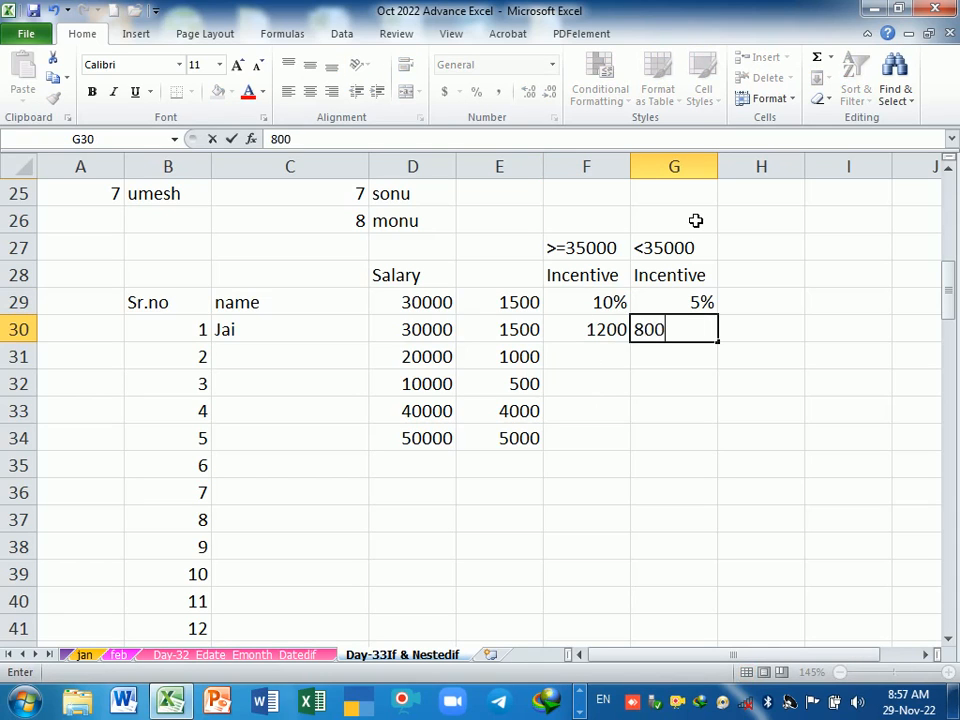
key("Return")
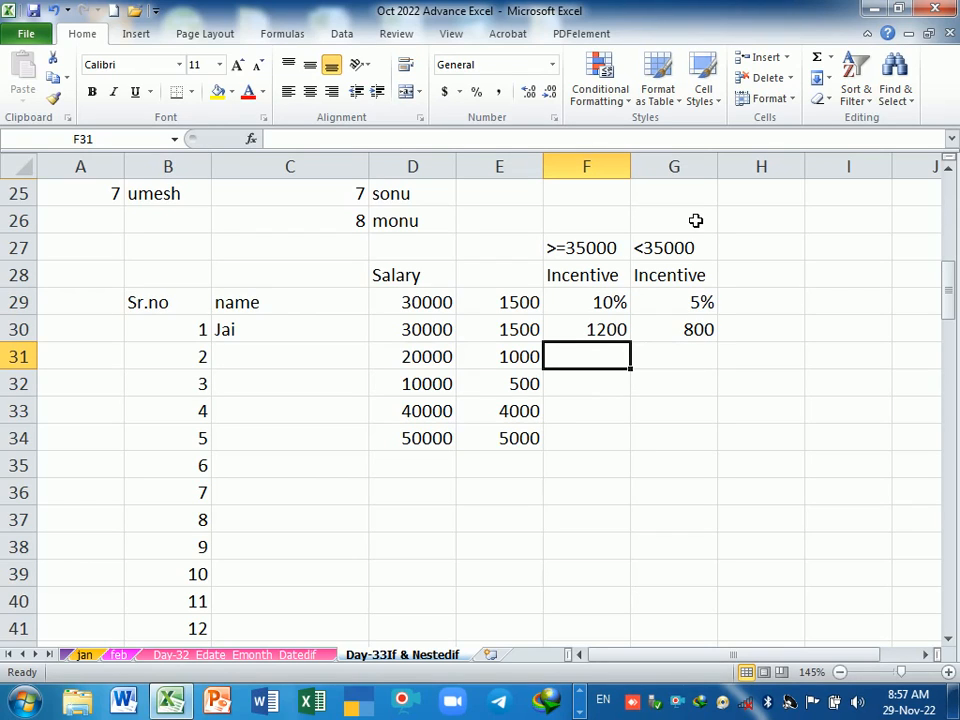
type("=if")
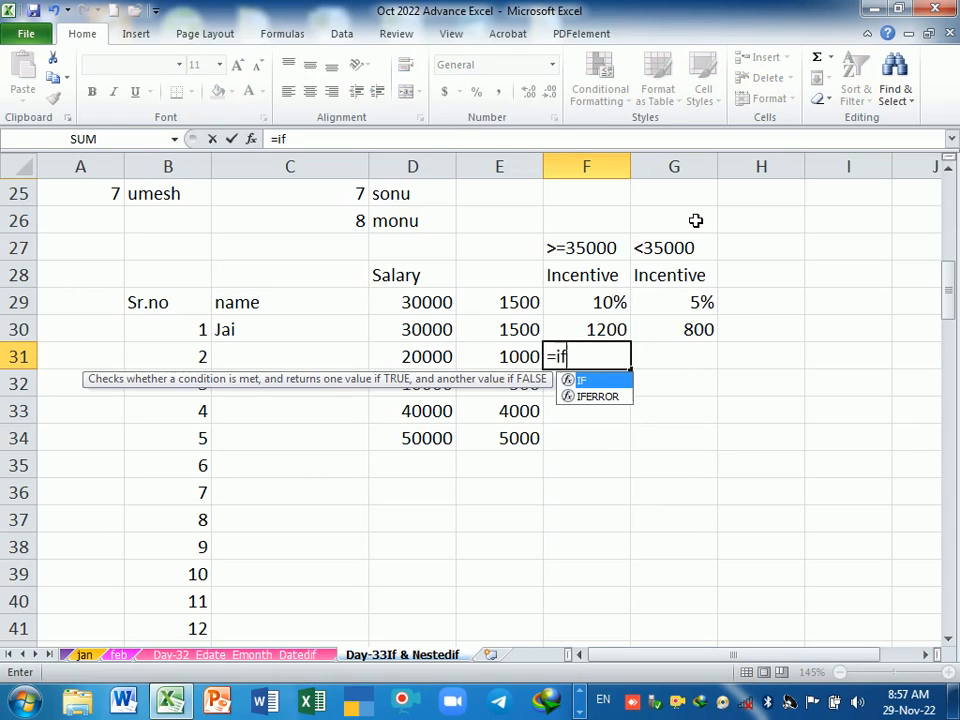
key("Tab")
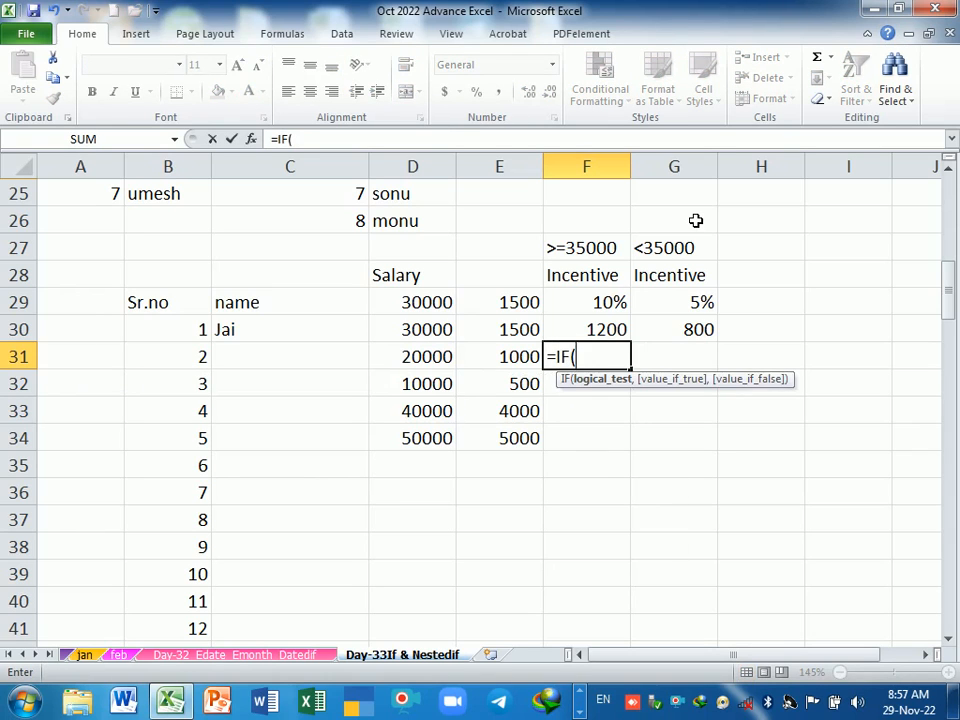
key("BackSpace")
key("BackSpace")
key("BackSpace")
key("BackSpace")
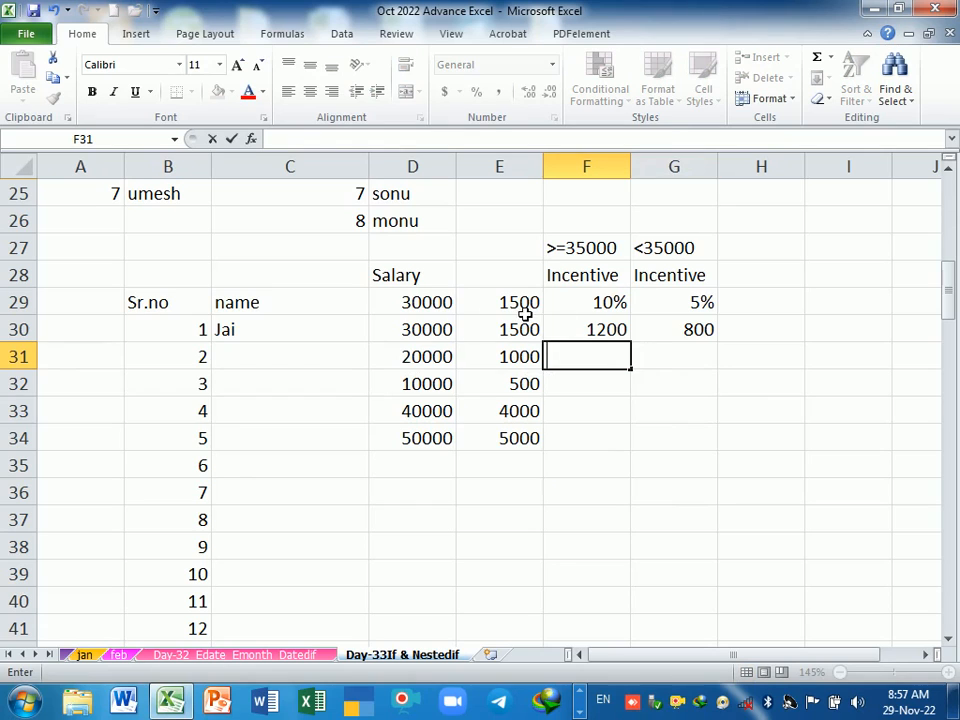
Step: Insert a blank column between the Salary column and the calculated incentives
left_click_drag(510, 304, 514, 326)
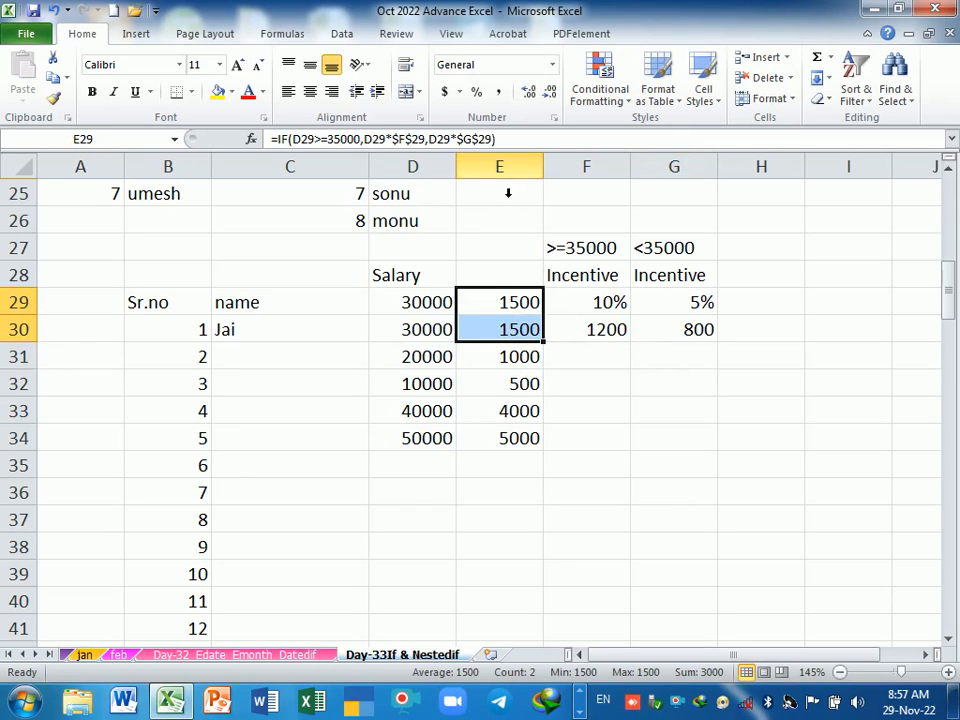
left_click(512, 190)
key("ctrl+shift+plus")
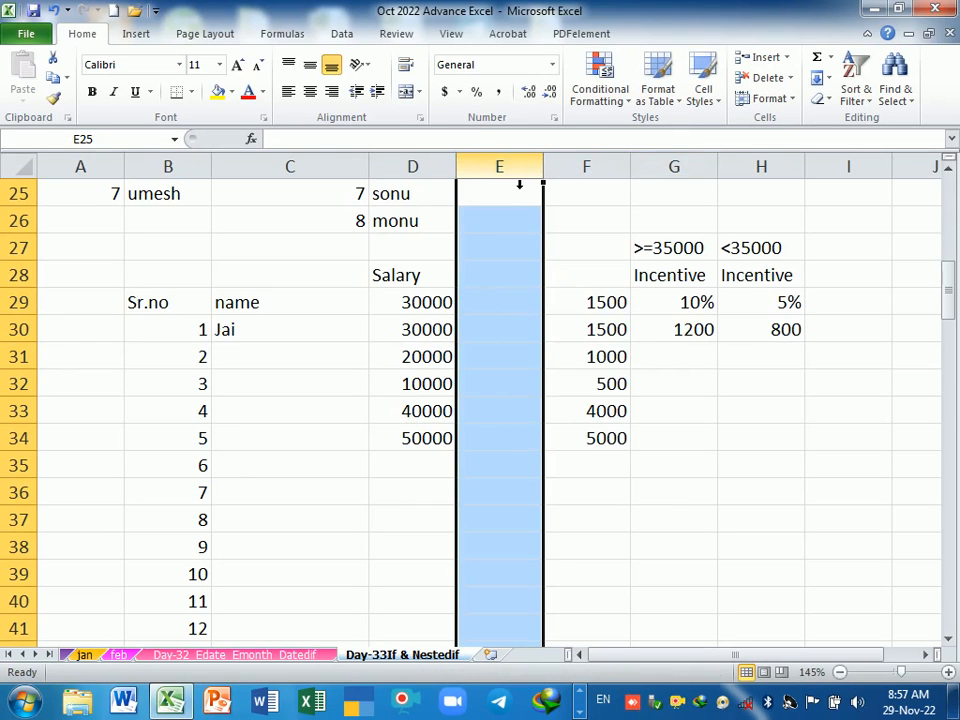
Step: Start an IF formula in the new column's cell E29 with the logical test D29>=35000
left_click(501, 309)
type("=i")
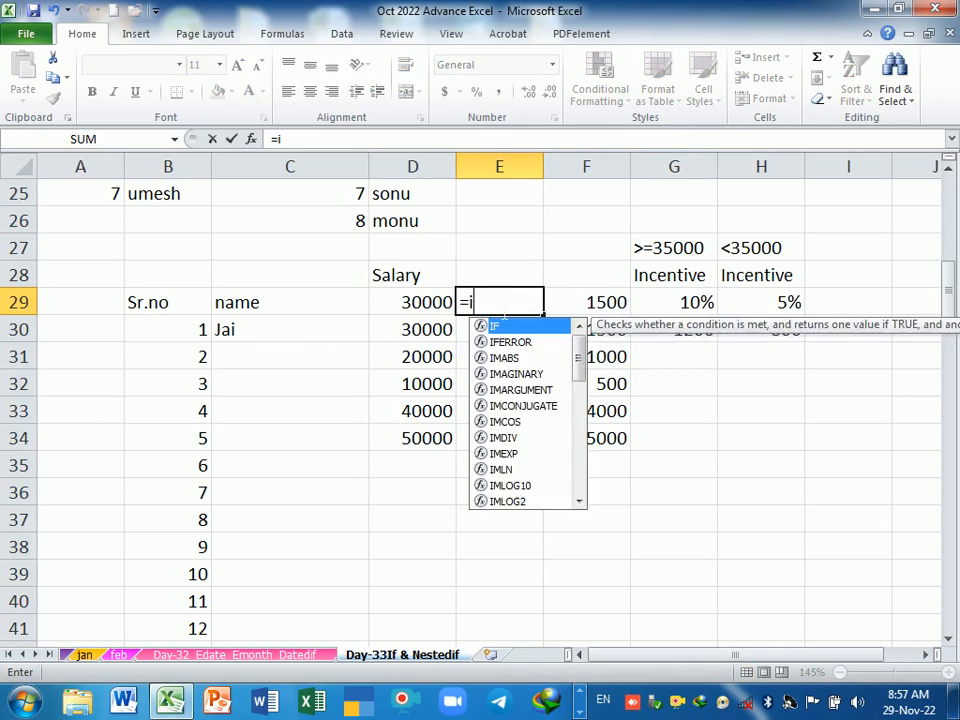
key("Tab")
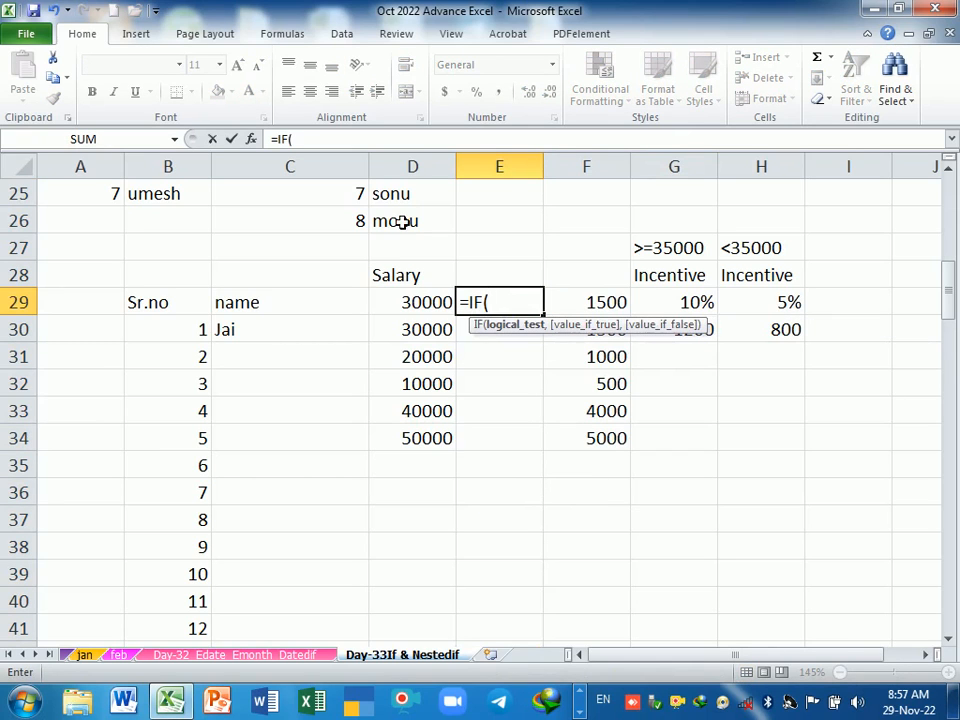
left_click(418, 304)
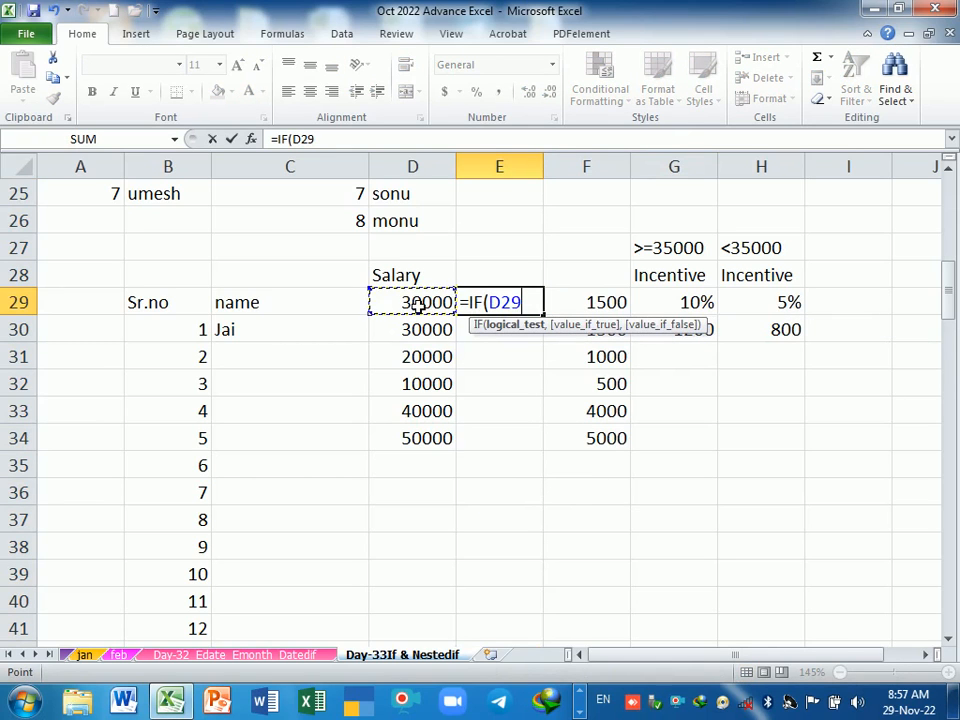
type(">35")
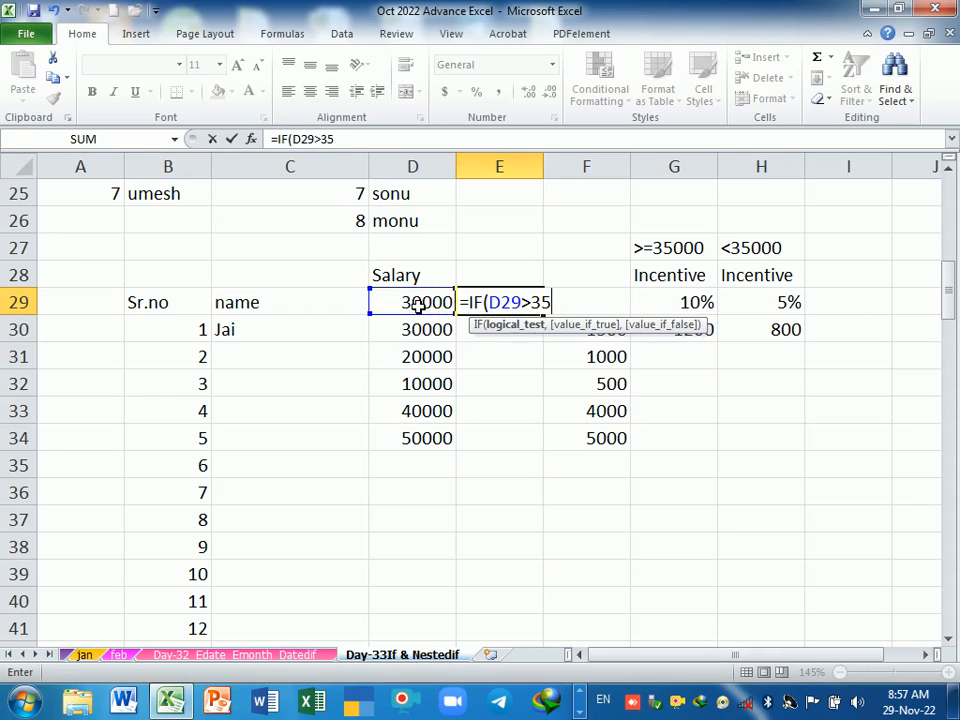
key("BackSpace")
key("BackSpace")
type("=35000")
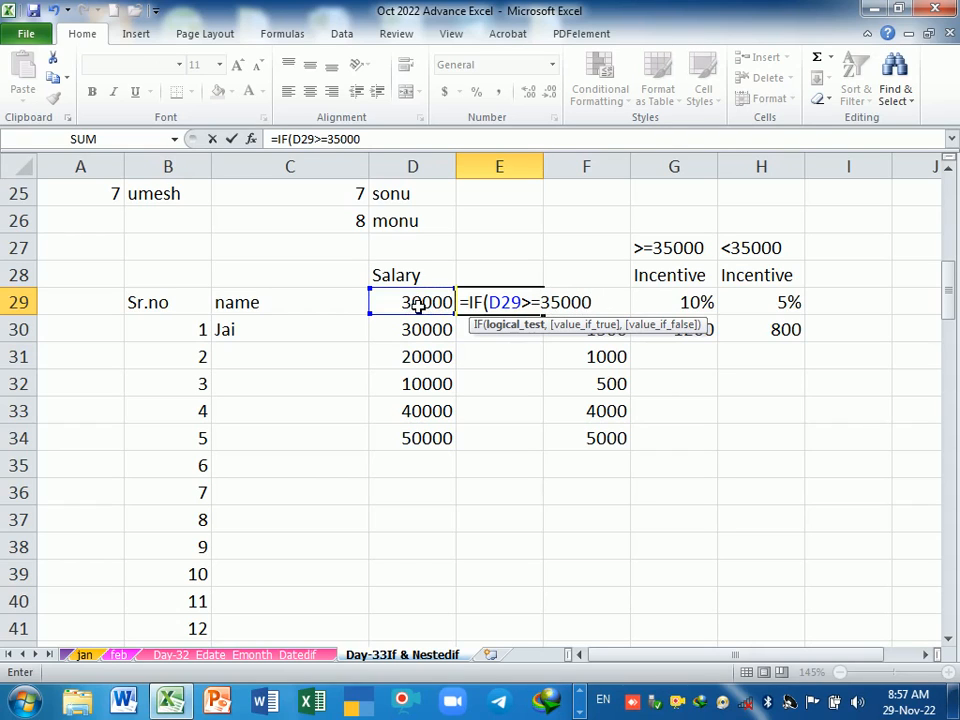
type(",")
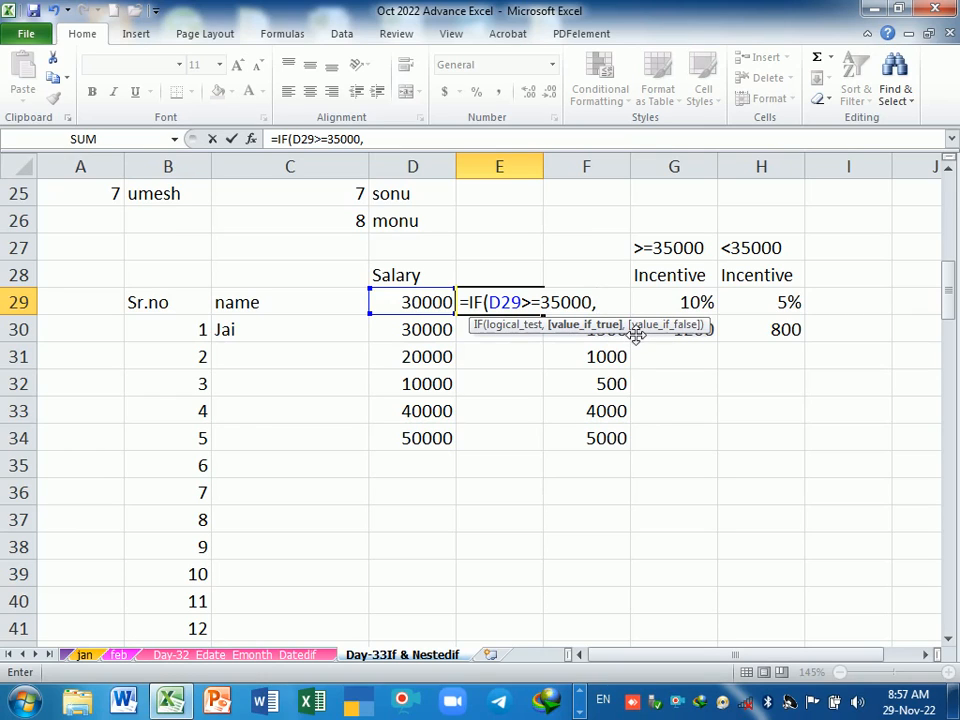
Step: Complete the E29 formula with 1200 if true and 800 if false, and fill it down to E34
left_click_drag(636, 335, 617, 498)
type("1200")
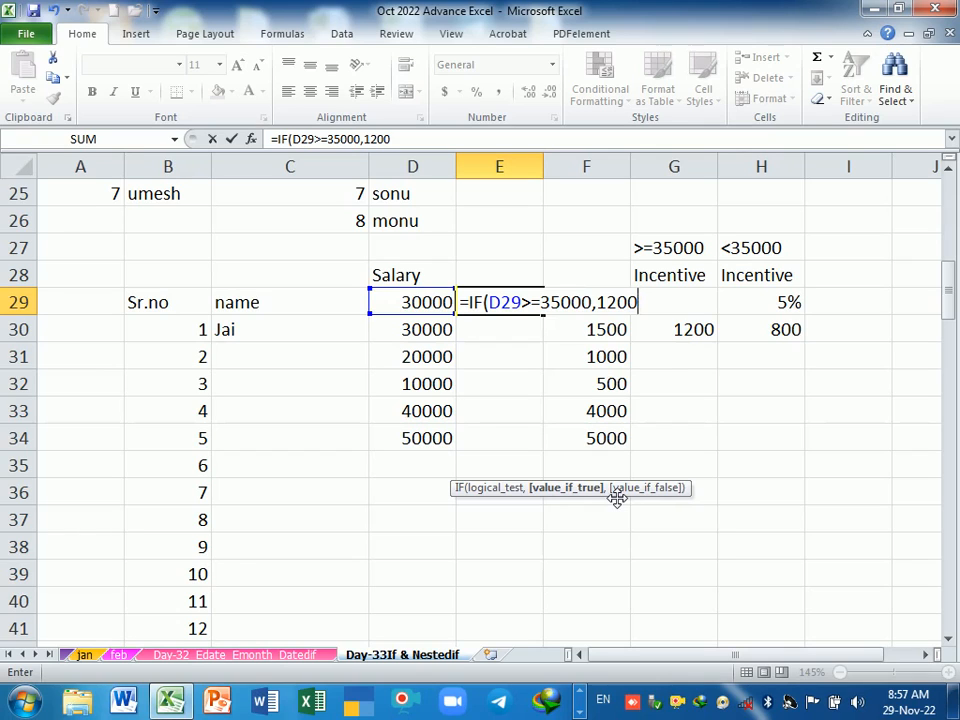
type(",")
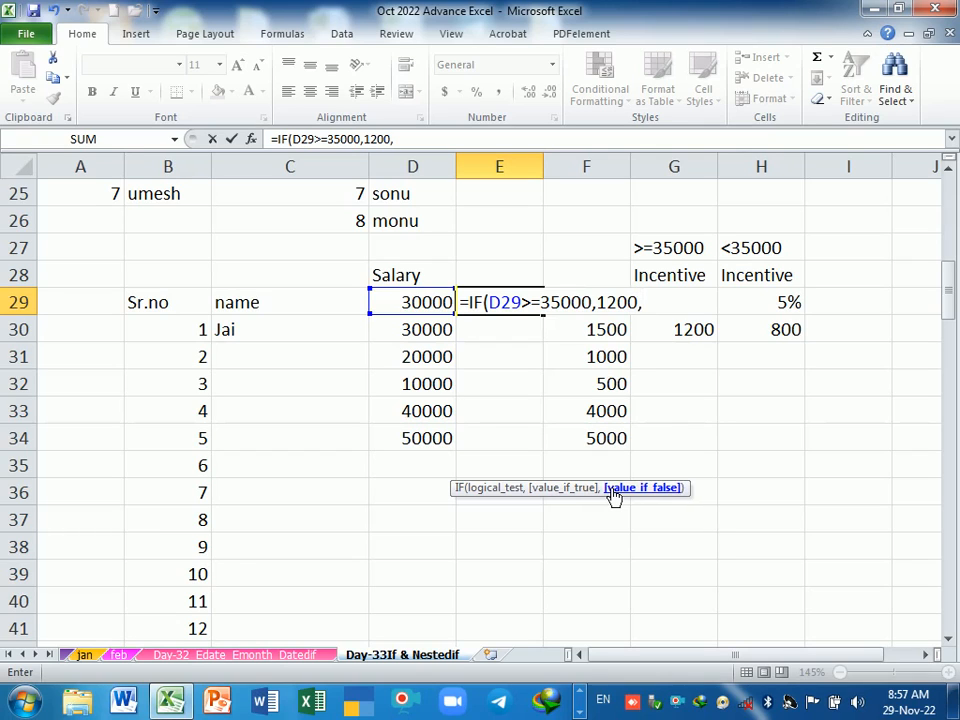
type("800")
key("Return")
key("Return")
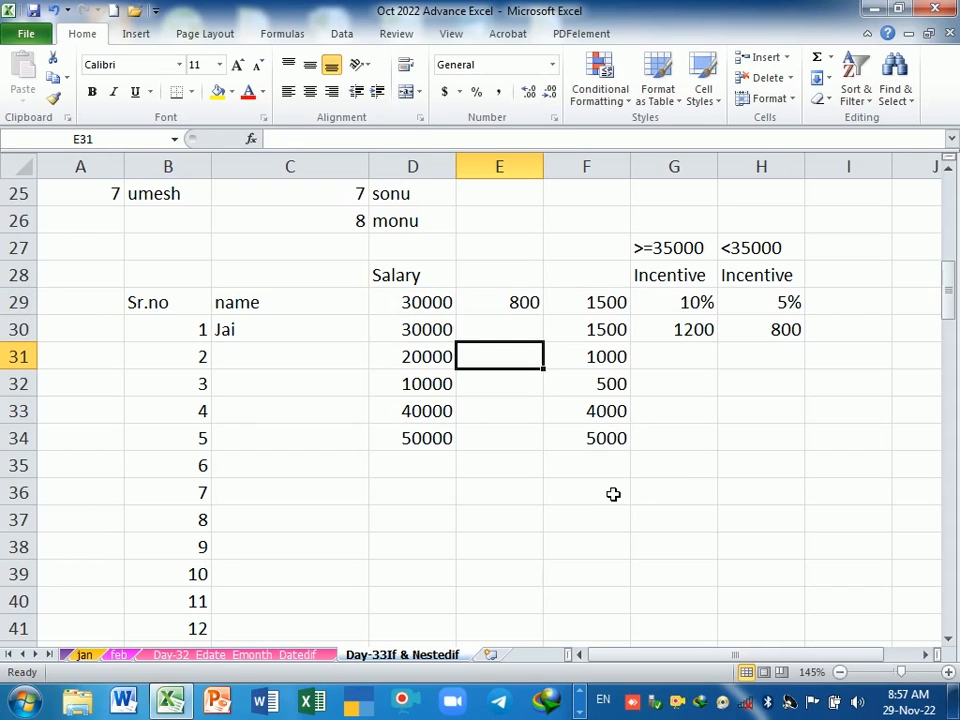
left_click(512, 306)
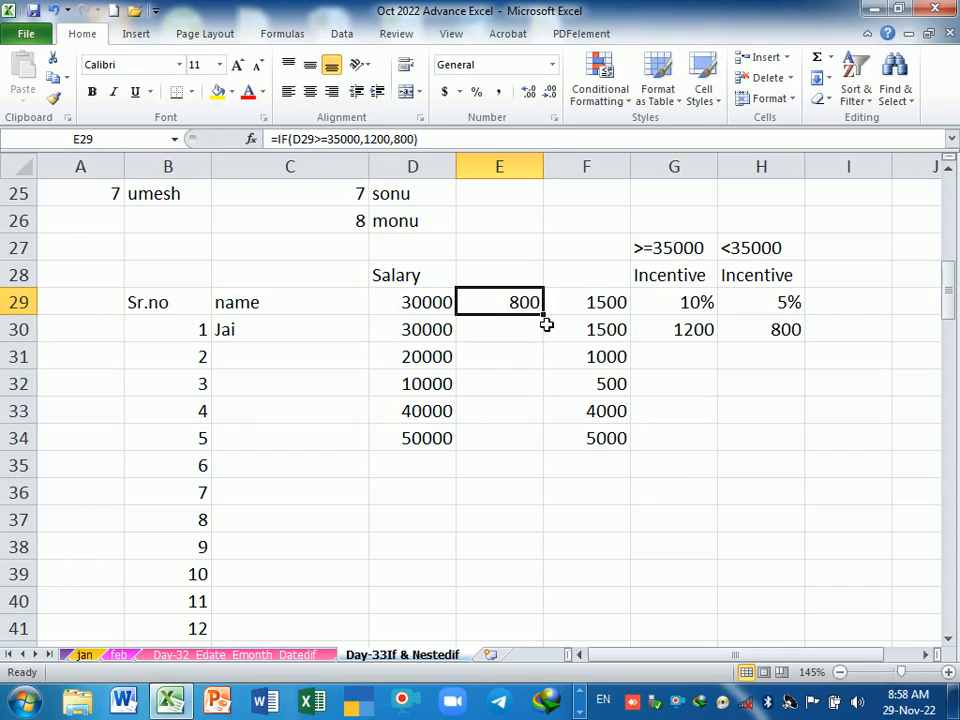
left_click_drag(551, 321, 541, 451)
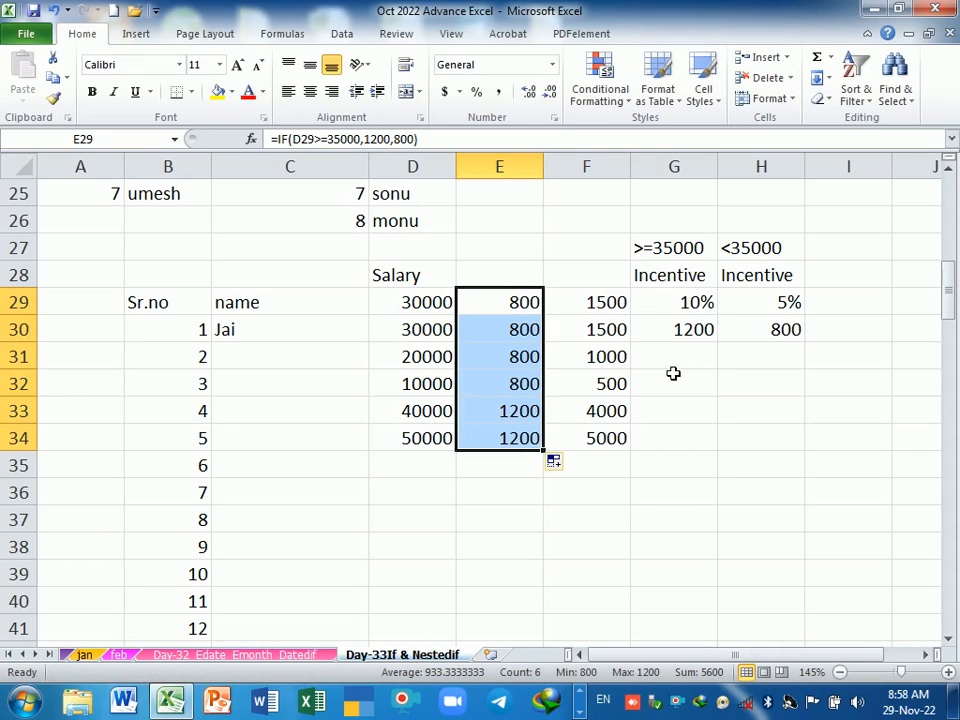
Step: Review the arguments of the fixed-amount IF formula in E29 and return to the beginning of the sheet
double_click(522, 304)
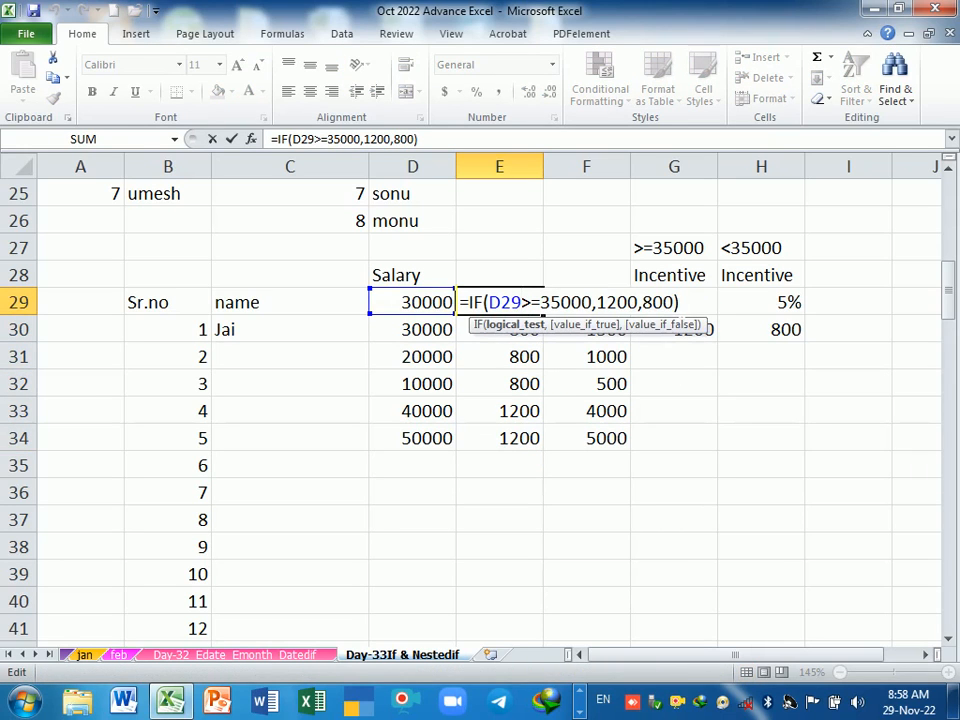
left_click(681, 303)
key("Return")
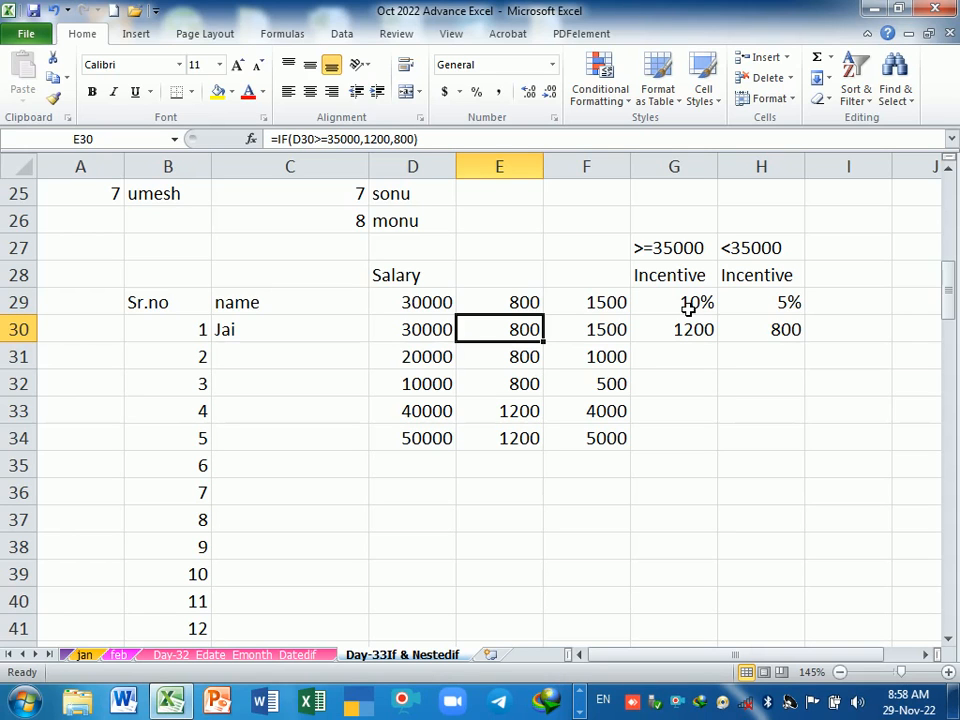
scroll(724, 569, "up", 8)
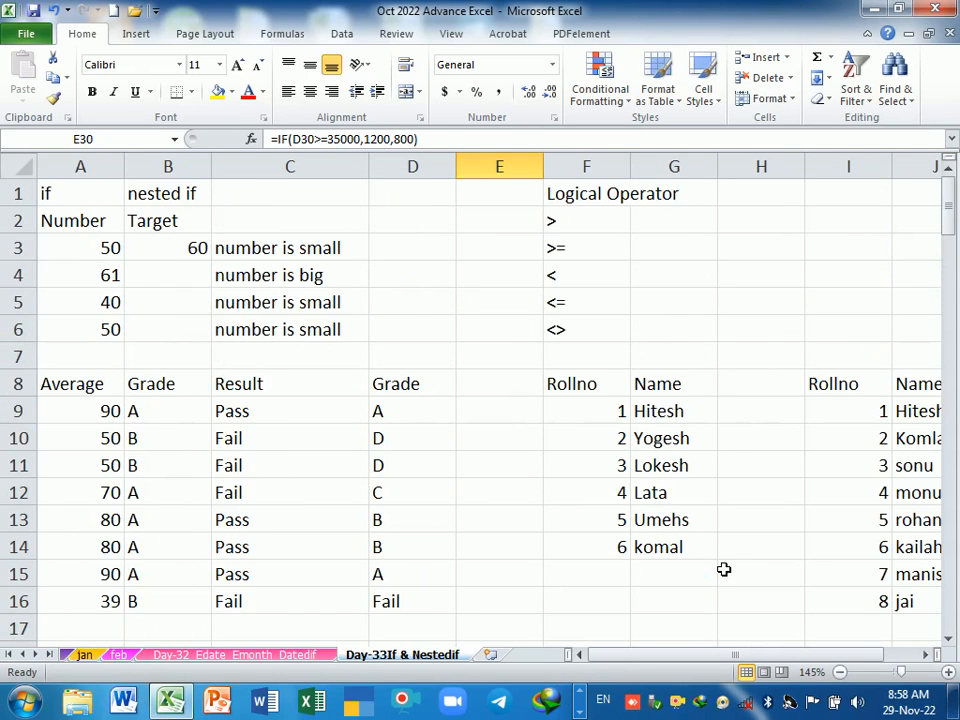